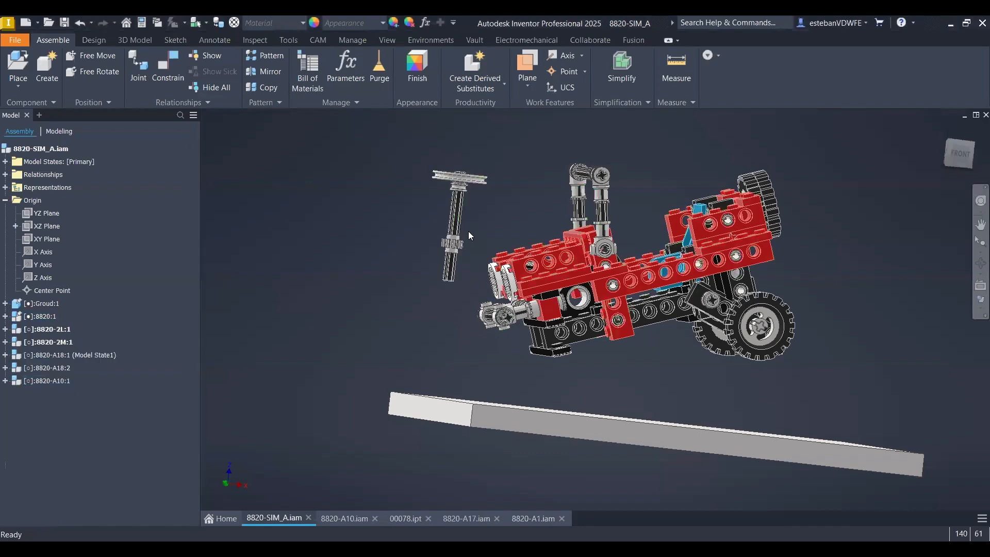
Add an Insert constraint seating the steering-wheel shaft in the round gear housing at the front of the red chassis
right_drag(536, 209, 456, 317)
scroll(380, 286, up, 2)
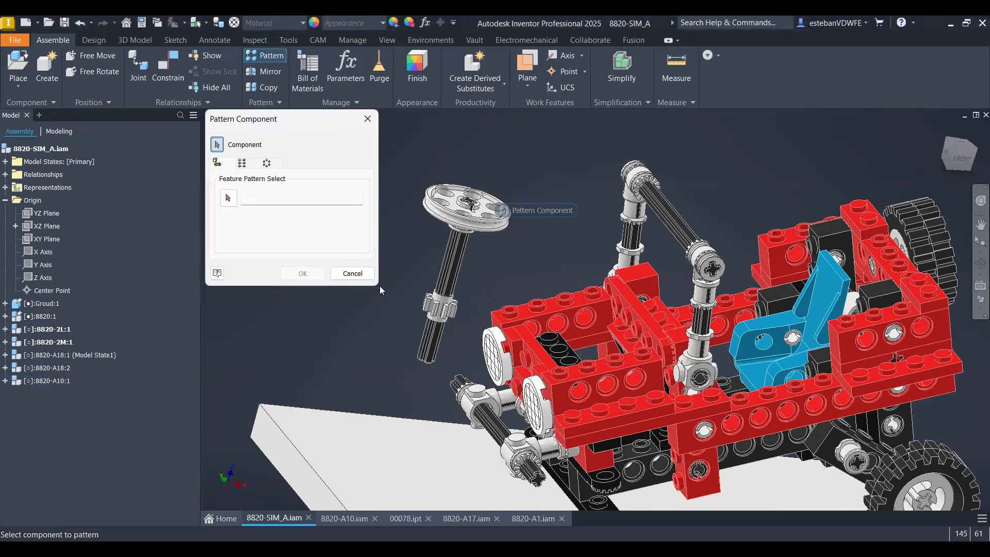
right_click(403, 310)
key(c)
scroll(645, 351, up, 5)
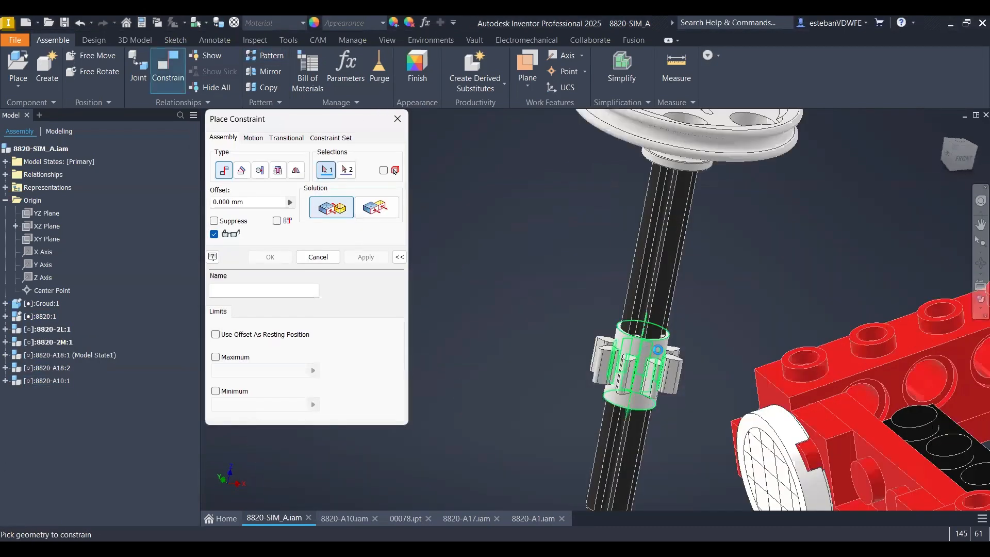
click(655, 373)
shift+middle_drag(655, 374, 580, 335)
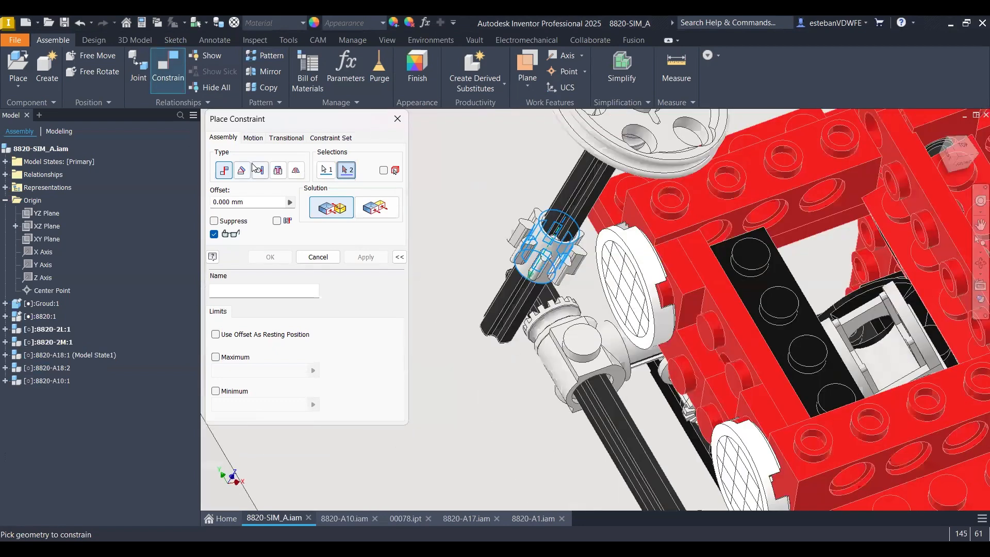
click(278, 169)
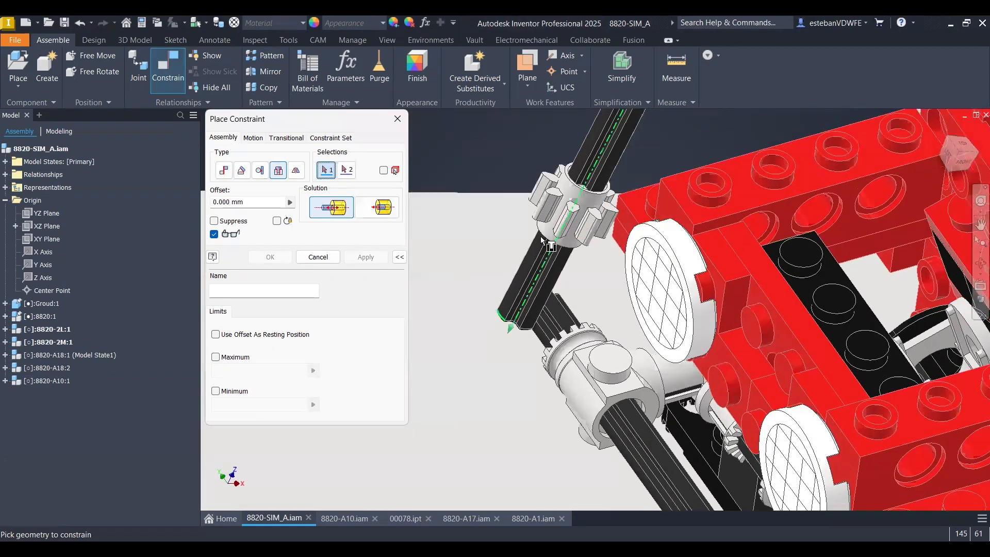
click(541, 236)
scroll(754, 361, up, 3)
scroll(789, 374, down, 1)
click(787, 371)
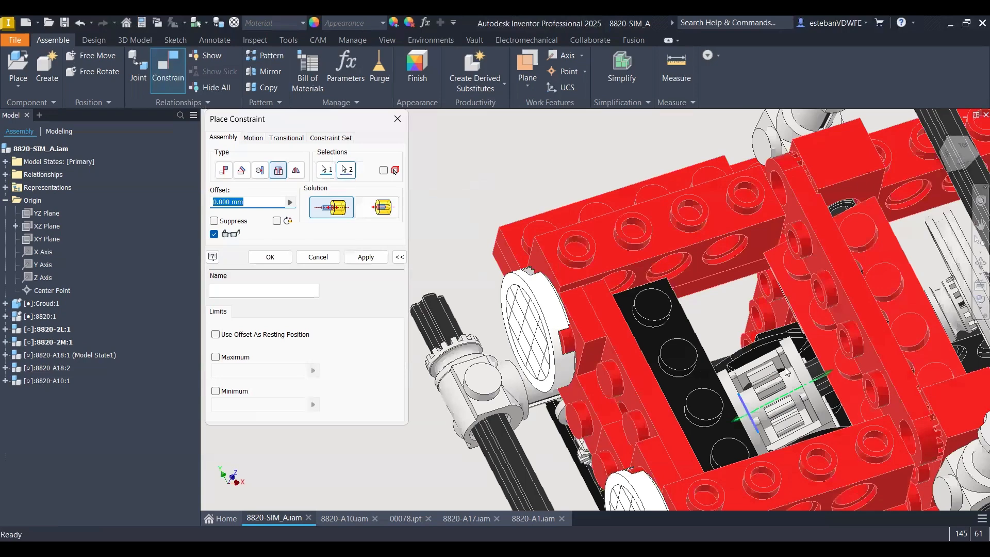
right_click(787, 372)
click(810, 367)
click(748, 350)
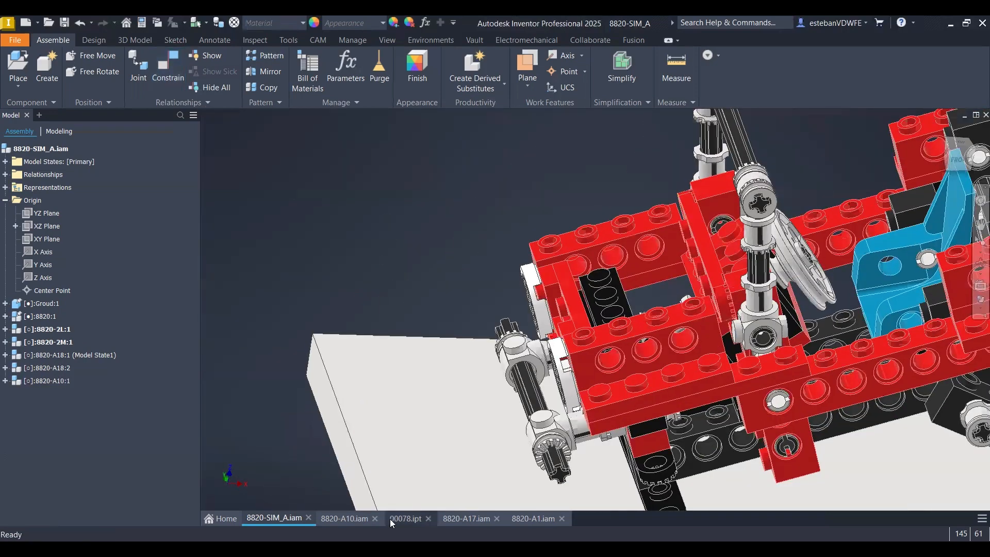
Close 8820-A10.iam and place two instances of 8820-A1.iam in the 8820-SIM_A assembly
click(375, 518)
click(340, 517)
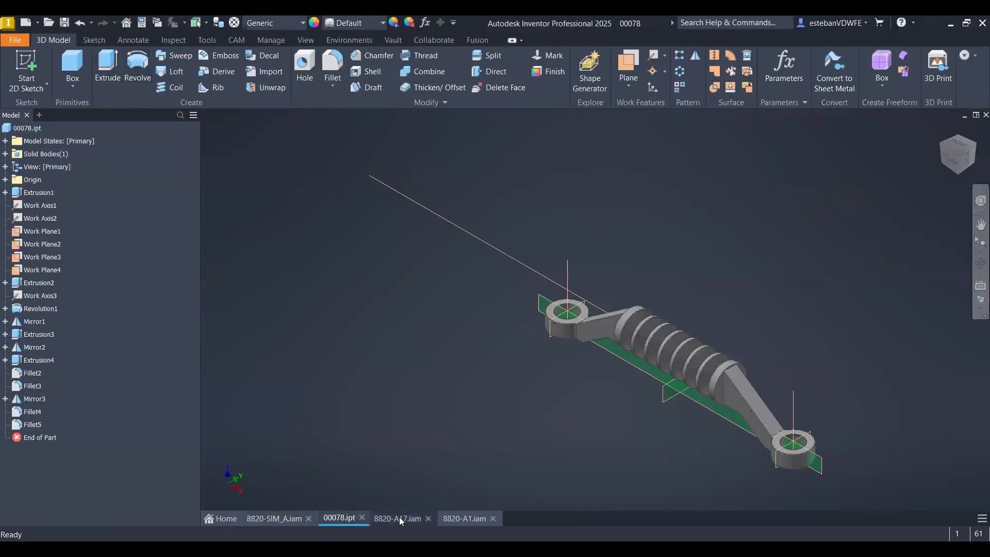
click(443, 517)
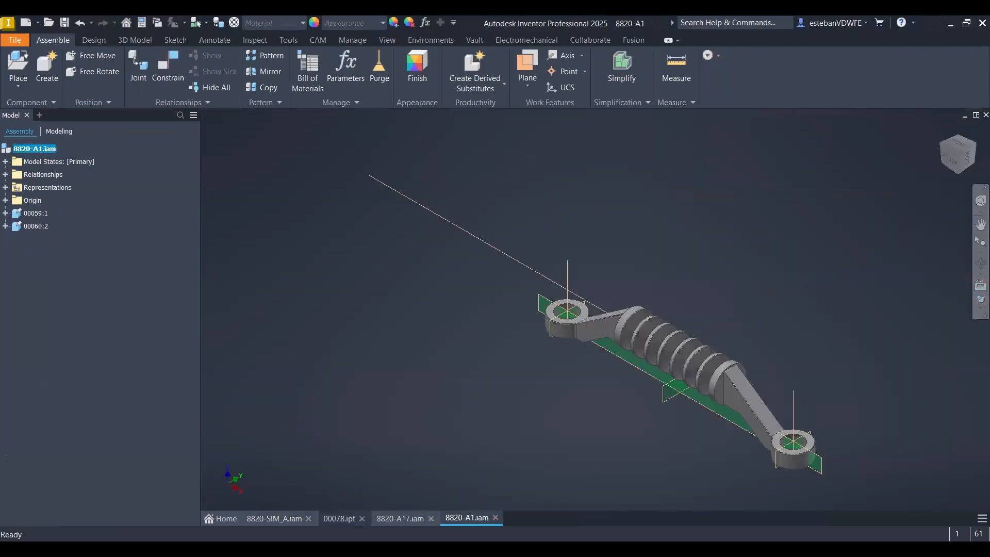
click(274, 517)
click(422, 218)
click(325, 200)
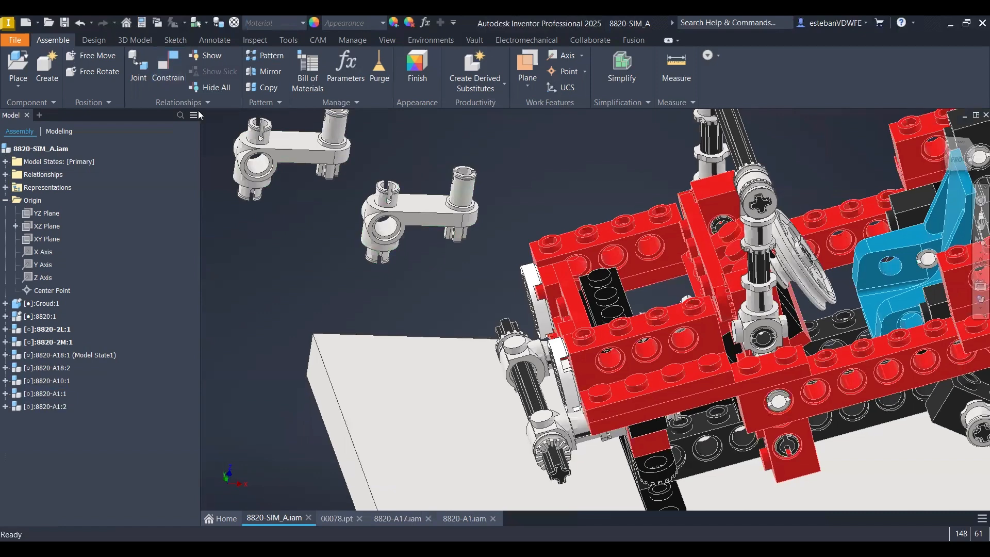
Add an Insert constraint fixing one 8820-A1 steering arm to the hole at one end of the lower black front plate
click(168, 70)
click(278, 170)
scroll(516, 222, down, 5)
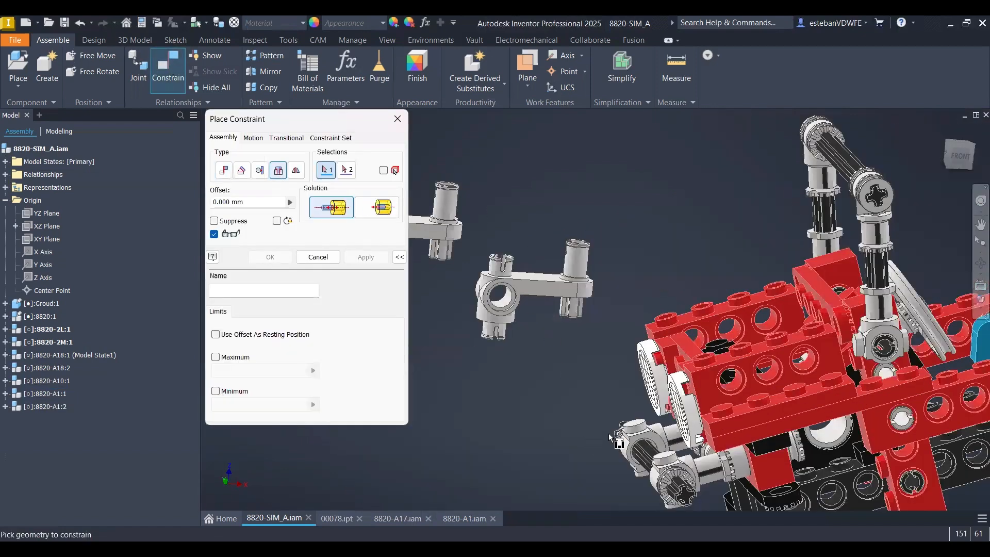
click(710, 295)
scroll(758, 343, up, 5)
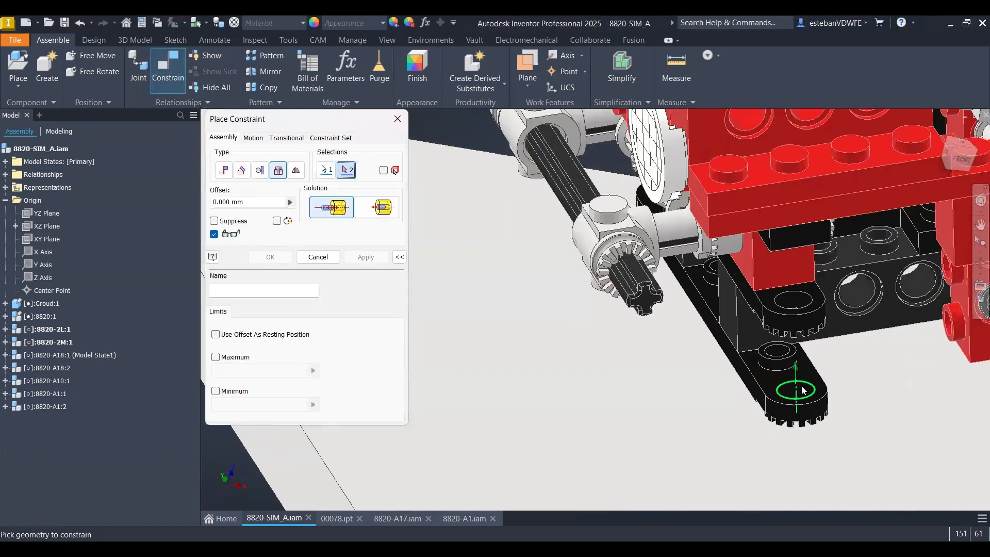
scroll(613, 321, up, 3)
scroll(609, 276, down, 5)
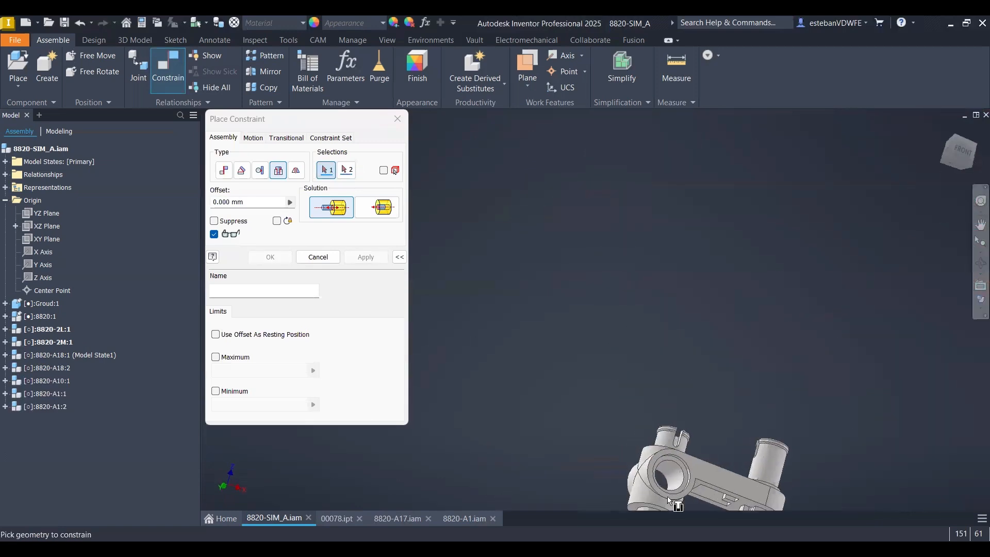
Add an Insert constraint fixing the other 8820-A1 steering arm to the opposite end hole of the black front plate
click(701, 458)
scroll(701, 458, up, 5)
scroll(598, 374, down, 3)
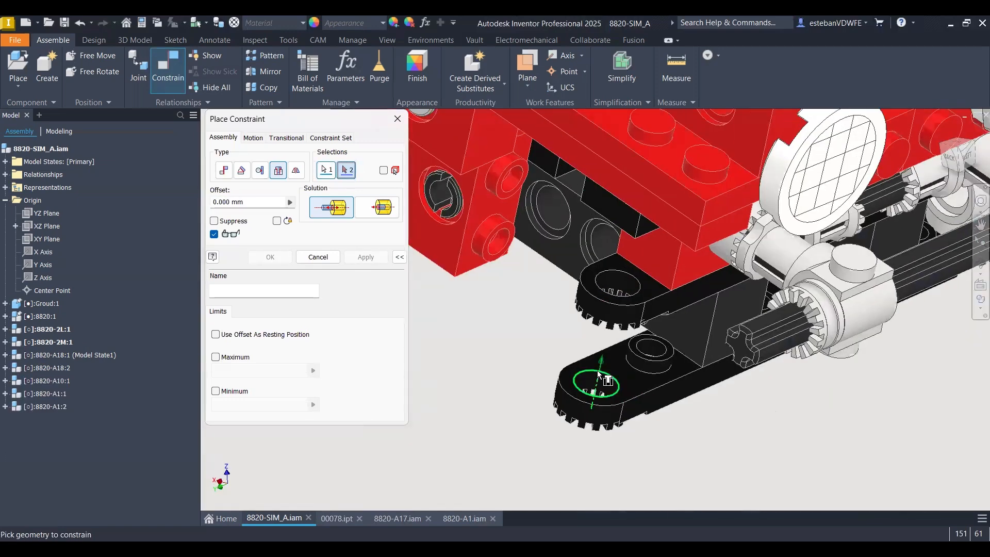
click(654, 391)
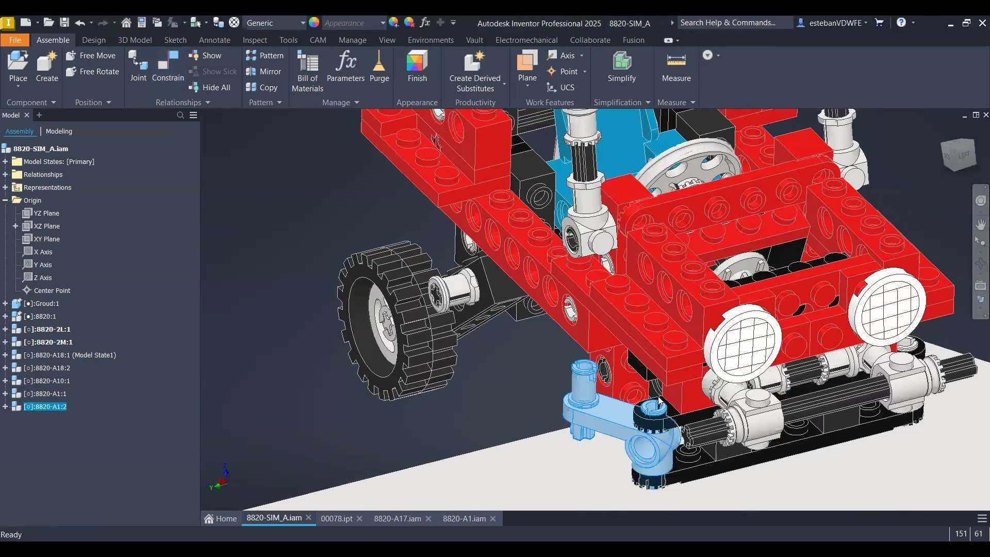
shift+middle_drag(722, 412, 670, 443)
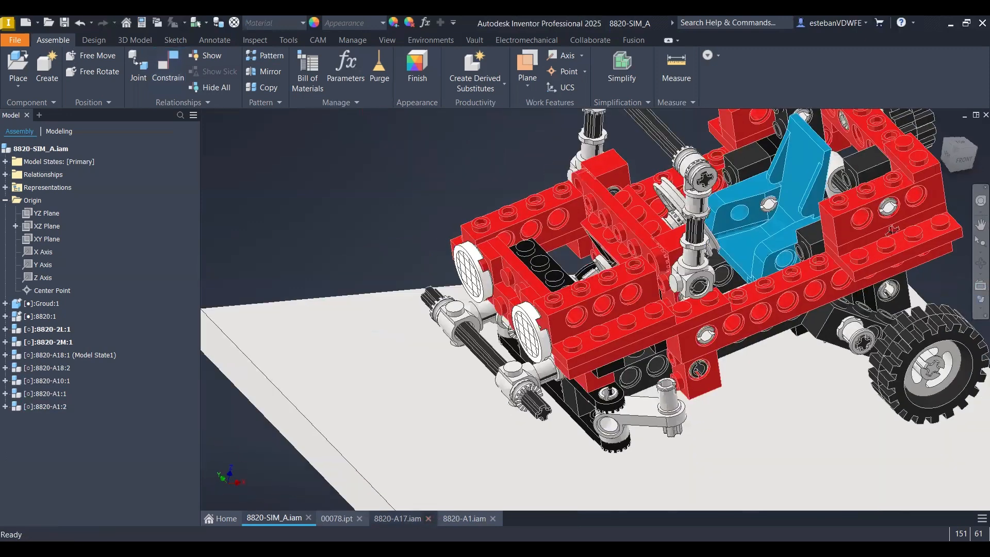
Close 8820-A1.iam and place one instance of part 00078.ipt in the 8820-SIM_A assembly
click(464, 518)
click(493, 518)
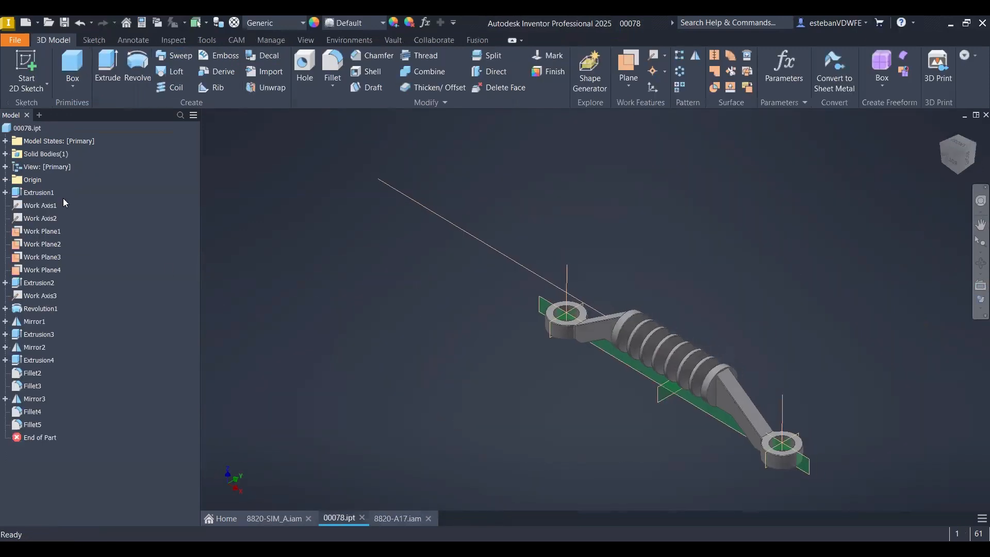
click(25, 129)
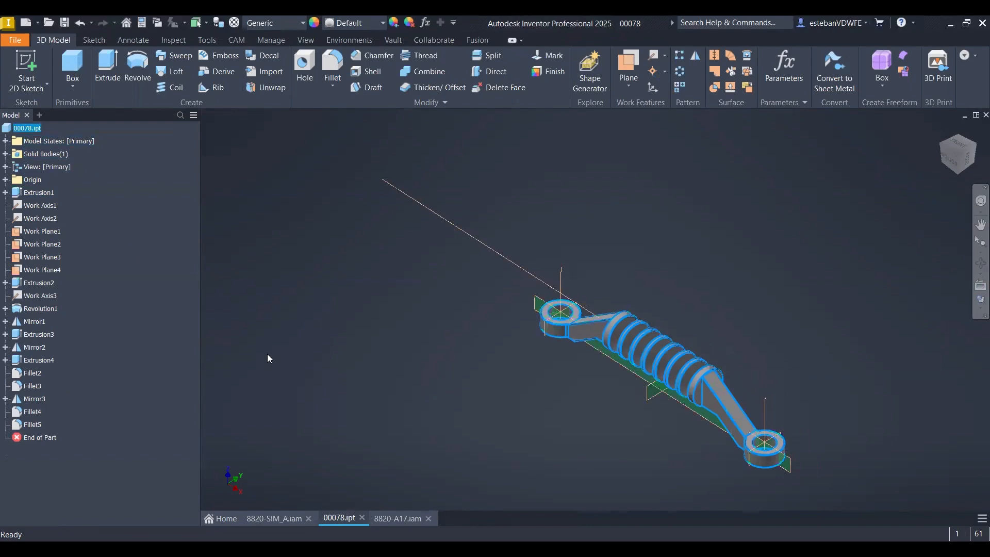
click(300, 513)
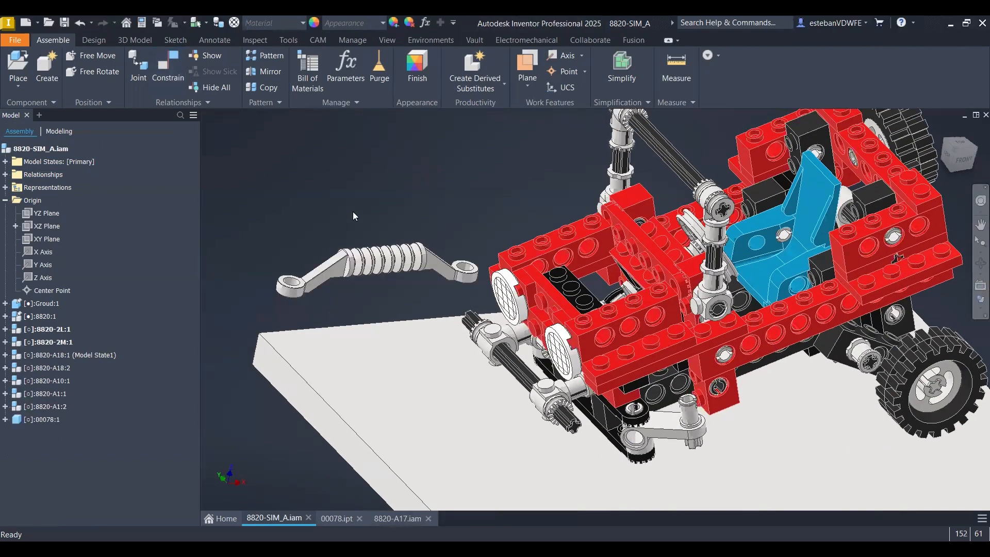
Mate the ribbed axis of link 00078 with the round chassis guide's axis and move the link's end ring near the steering arm
right_click(354, 214)
key(c)
scroll(515, 299, up, 5)
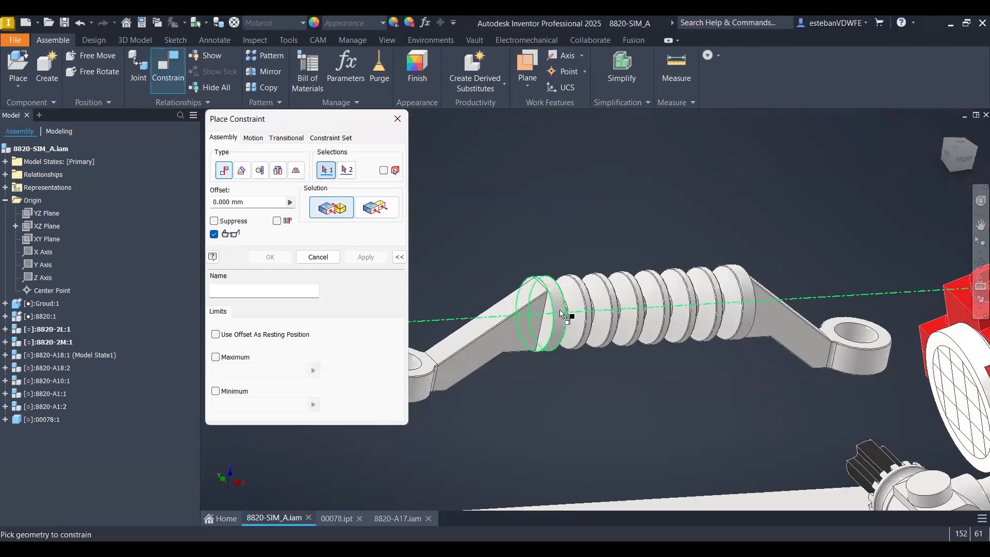
click(562, 313)
scroll(644, 383, down, 5)
scroll(815, 407, up, 8)
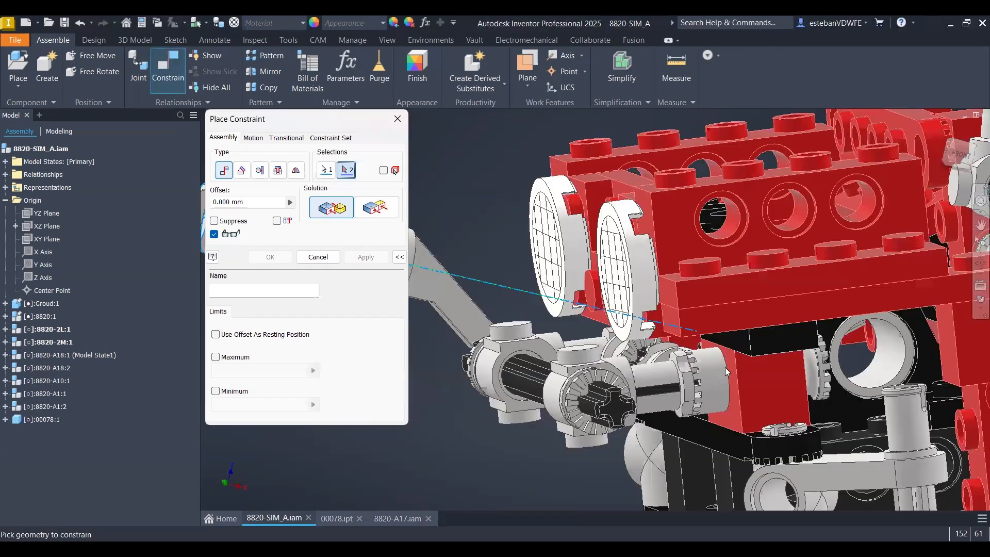
scroll(726, 371, up, 1)
click(858, 335)
drag(812, 410, 803, 420)
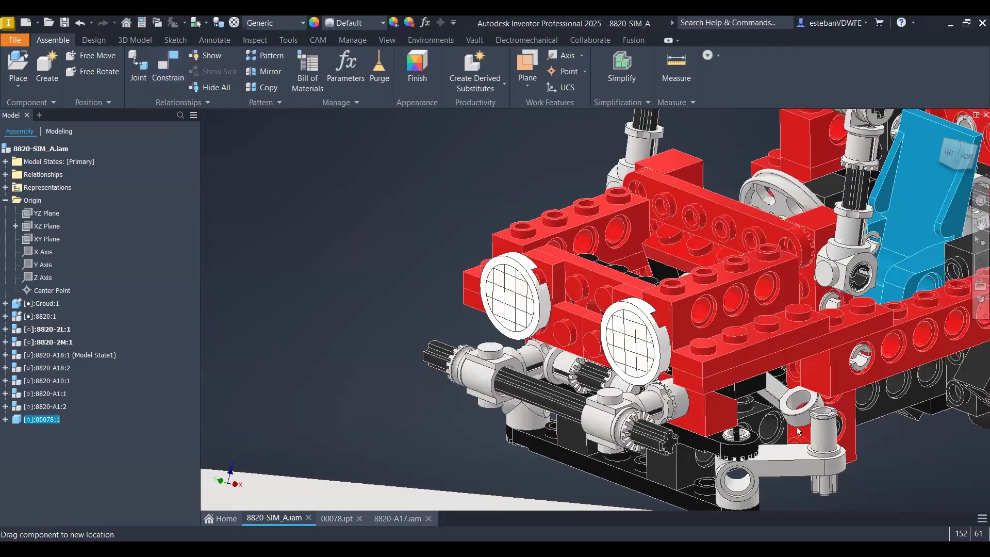
scroll(772, 410, up, 6)
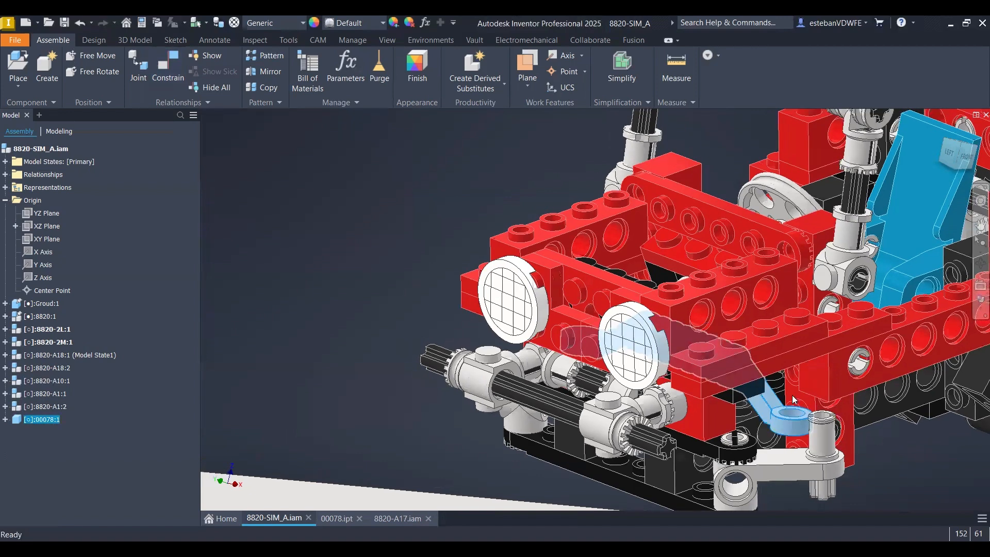
Mate the axis of the first steering arm's upright pin with the adjacent end ring of link 00078 at 0 mm offset
right_click(821, 185)
key(c)
click(736, 341)
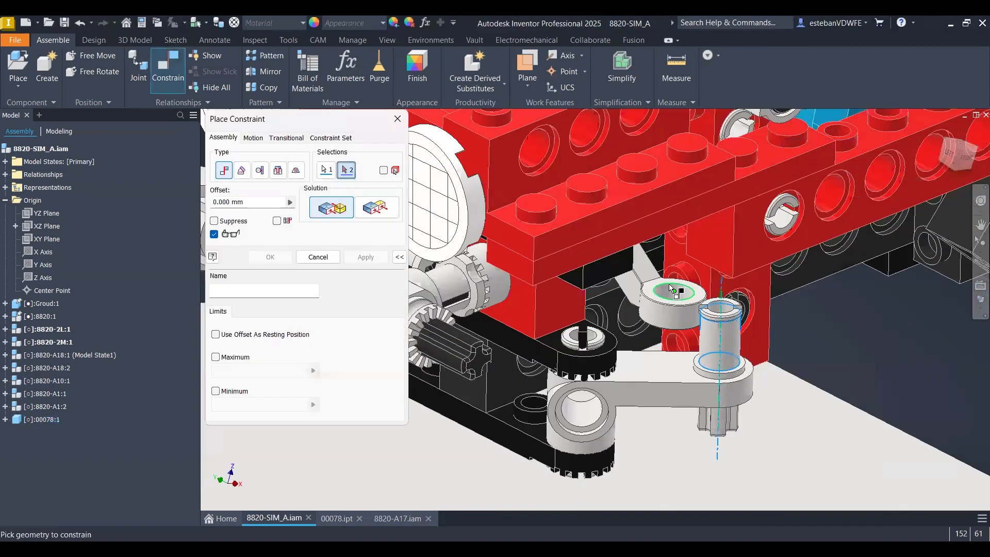
click(671, 298)
scroll(578, 356, down, 5)
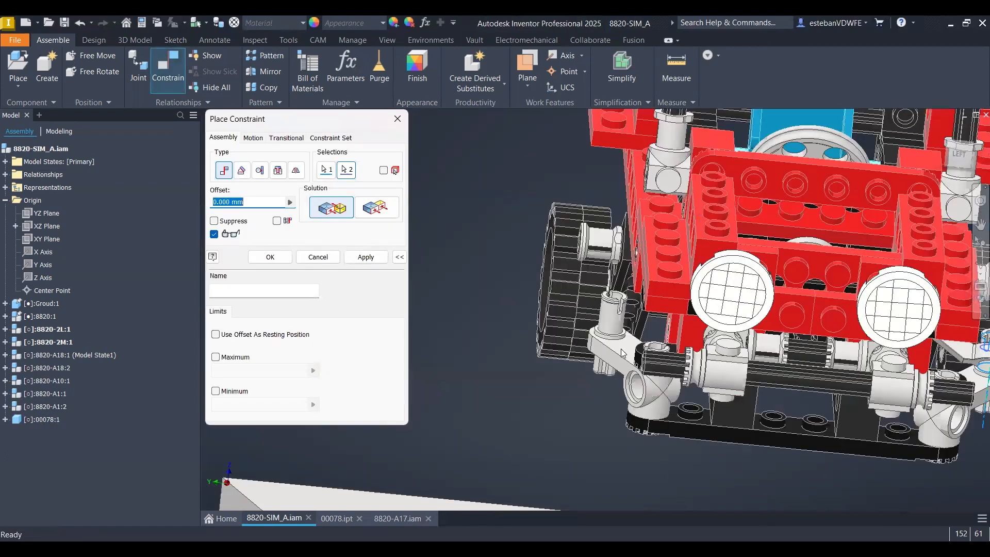
scroll(608, 328, up, 4)
key(Return)
Mate the other end ring of link 00078 with the upright pin of steering arm 8820-A1:2
shift+middle_drag(608, 328, 922, 301)
scroll(757, 392, up, 3)
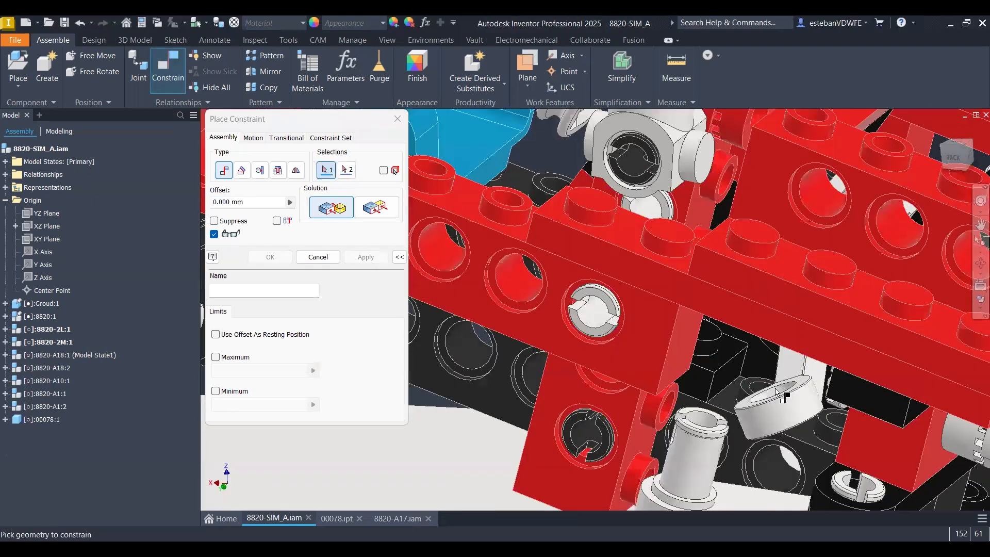
click(775, 392)
middle_drag(678, 439, 689, 373)
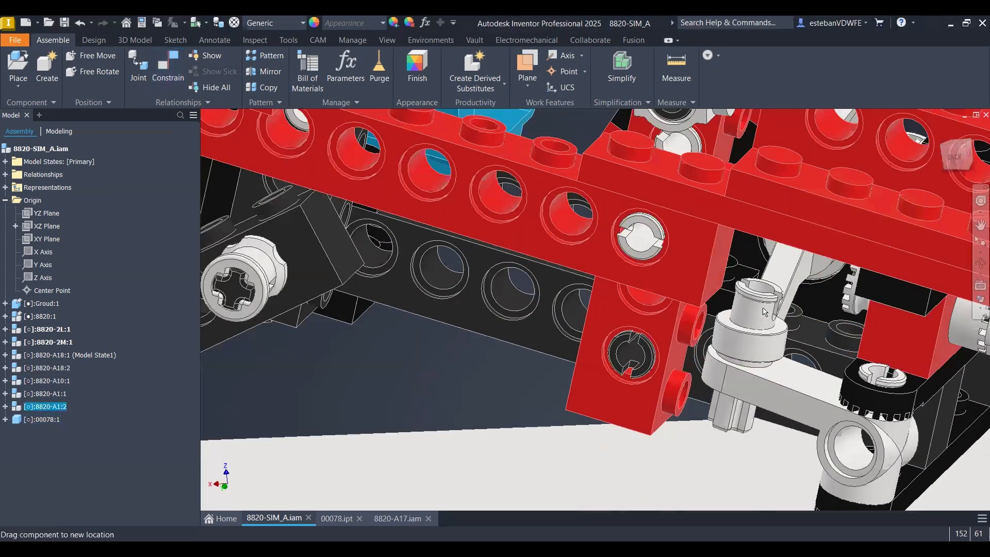
Move steering arm 8820-A1:2 and its linkage to check how the joint with link 00078 behaves
drag(748, 315, 725, 367)
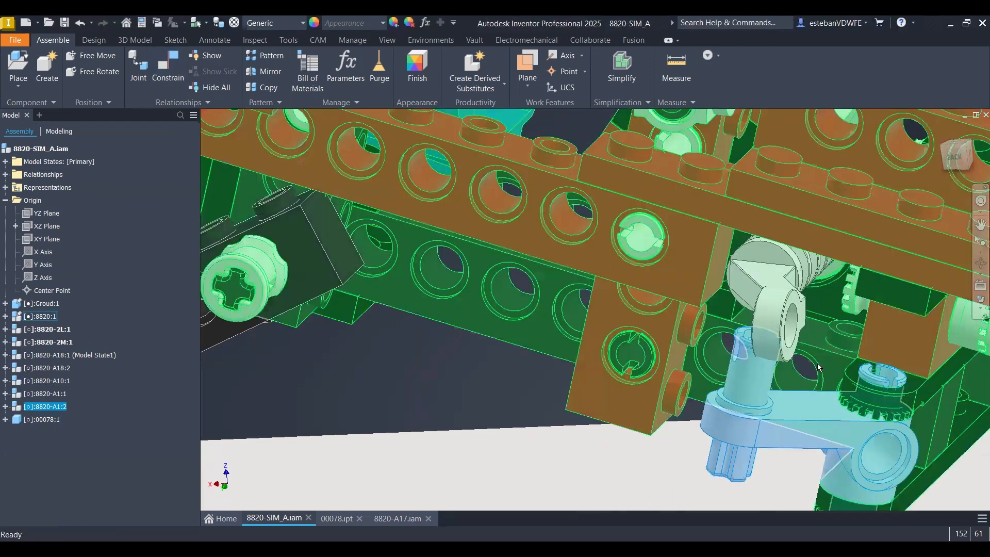
drag(818, 363, 793, 402)
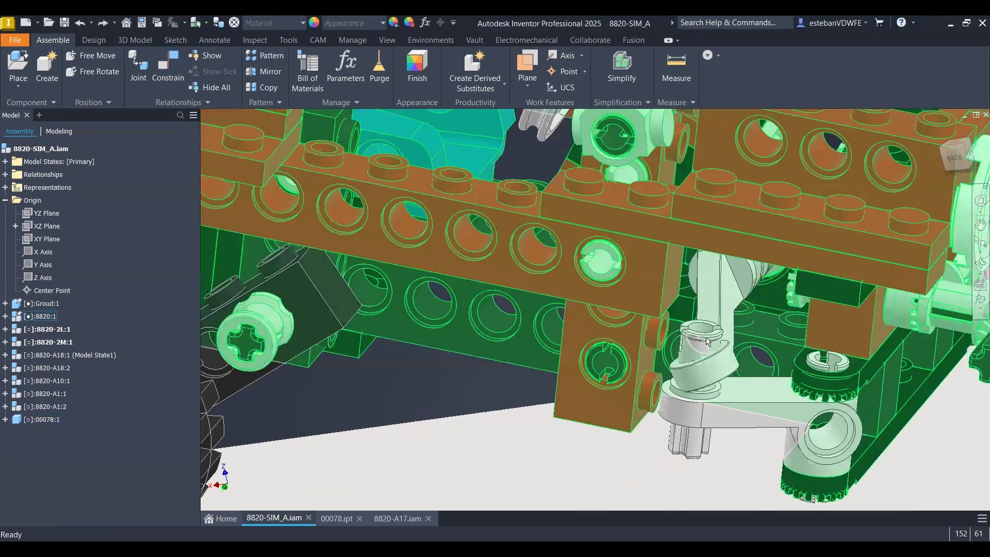
drag(727, 315, 703, 317)
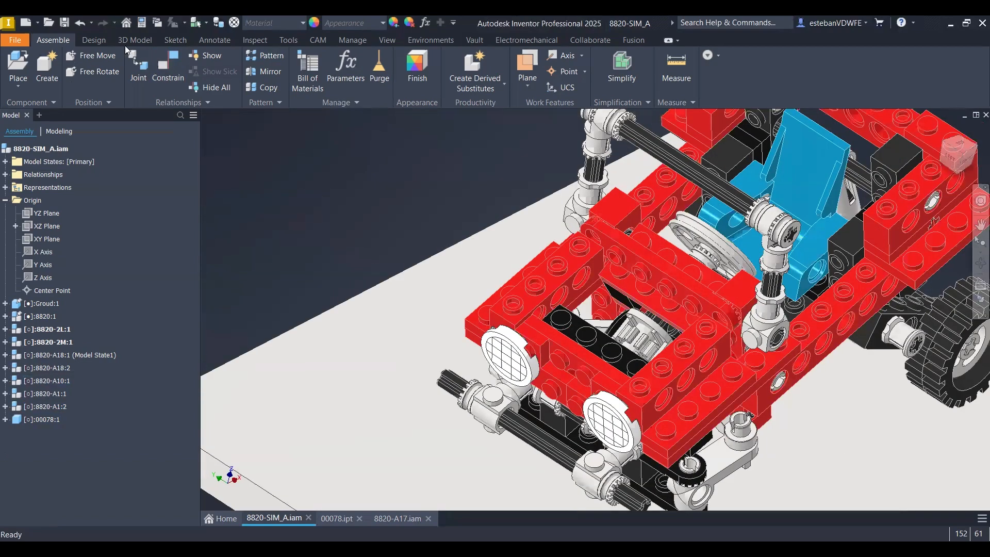
Add a reverse rotation-translation motion constraint between the steering pinion and link 00078, and move the steering wheel to test it
click(165, 65)
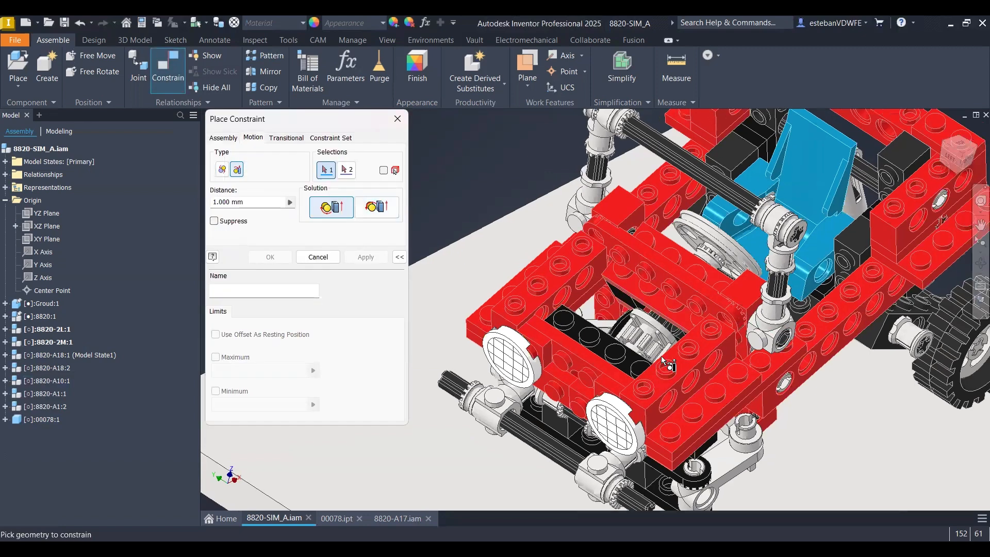
scroll(655, 359, down, 4)
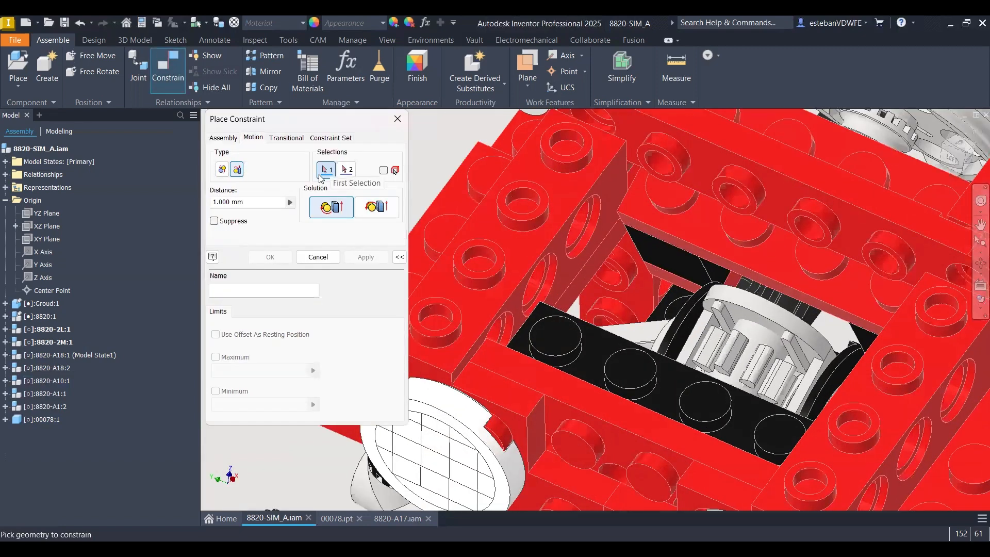
click(755, 333)
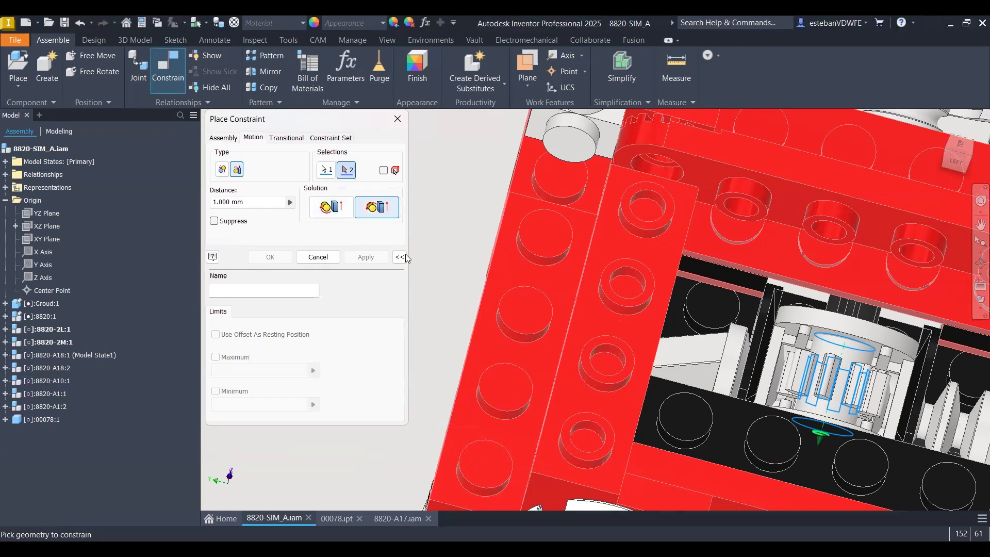
click(732, 352)
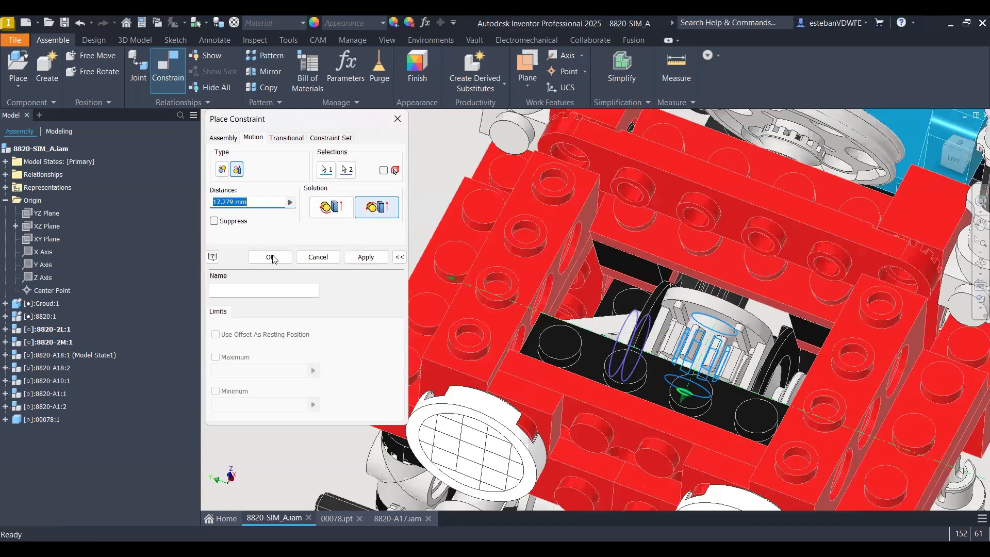
click(271, 257)
mouse_move(845, 161)
mouse_down()
mouse_move(818, 225)
mouse_move(654, 174)
mouse_move(784, 70)
mouse_move(751, 235)
mouse_move(666, 66)
mouse_move(903, 154)
mouse_move(874, 233)
mouse_move(787, 230)
mouse_move(852, 171)
mouse_up()
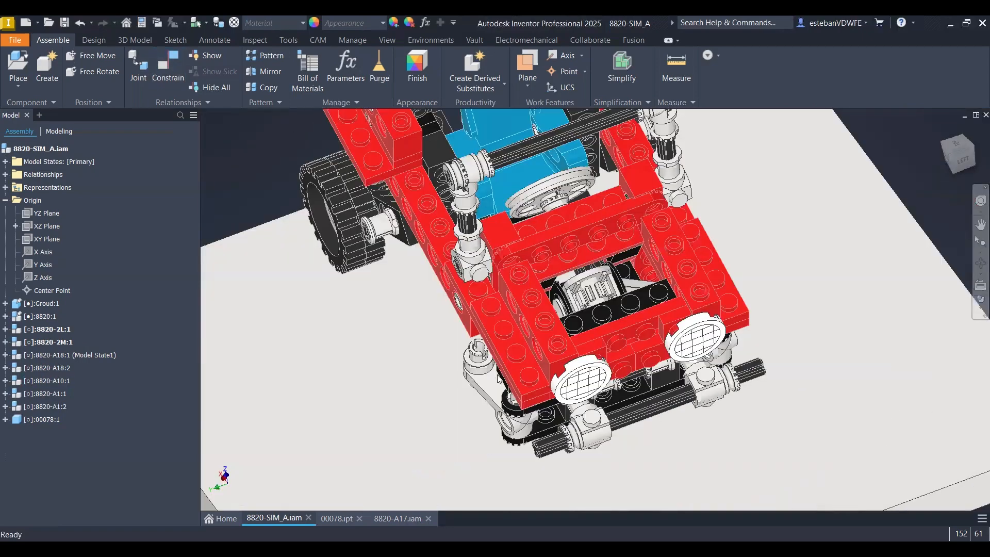
drag(498, 396, 512, 388)
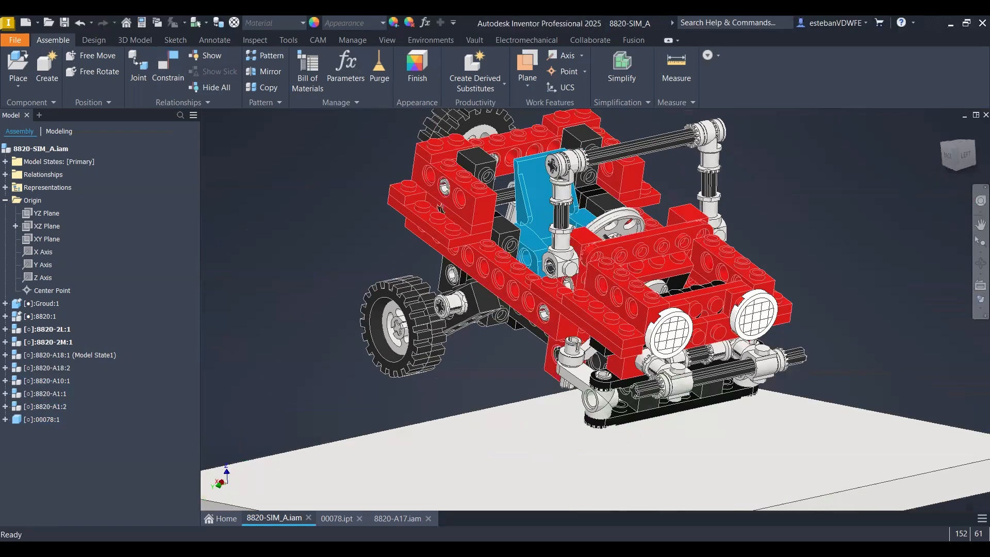
Bring the 8820-A17.iam wheel assembly into 8820-SIM_A.iam as a new component
click(395, 518)
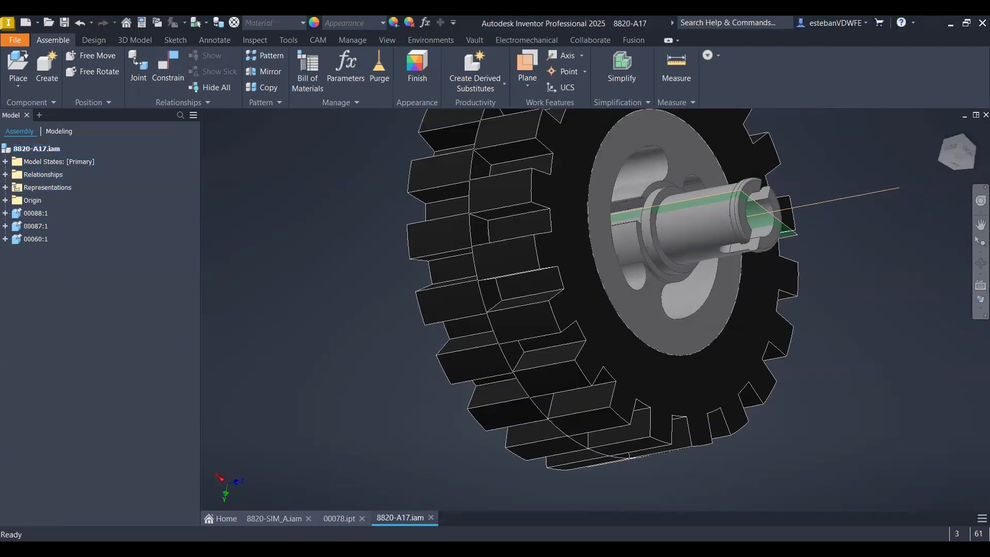
click(339, 518)
click(289, 512)
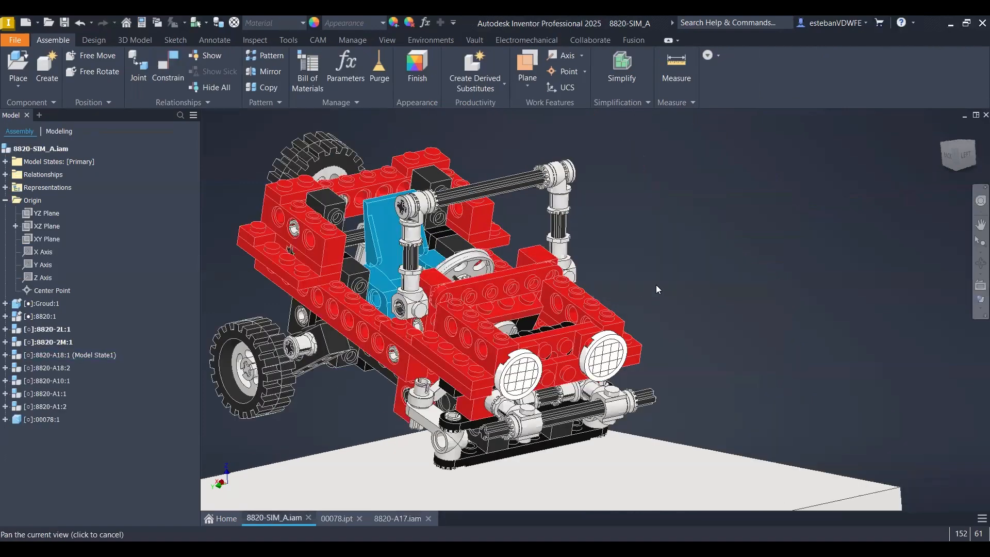
click(139, 67)
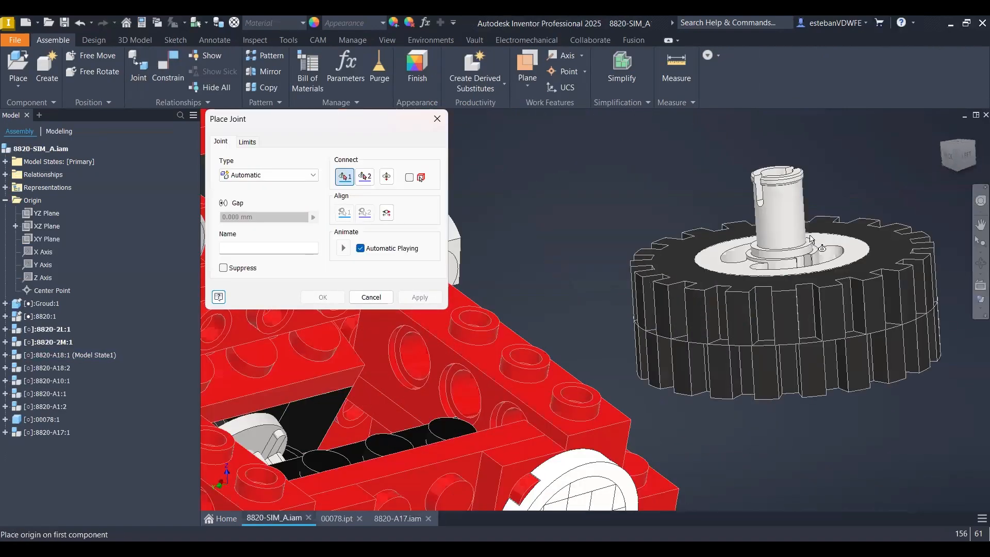
click(784, 239)
scroll(544, 412, up, 2)
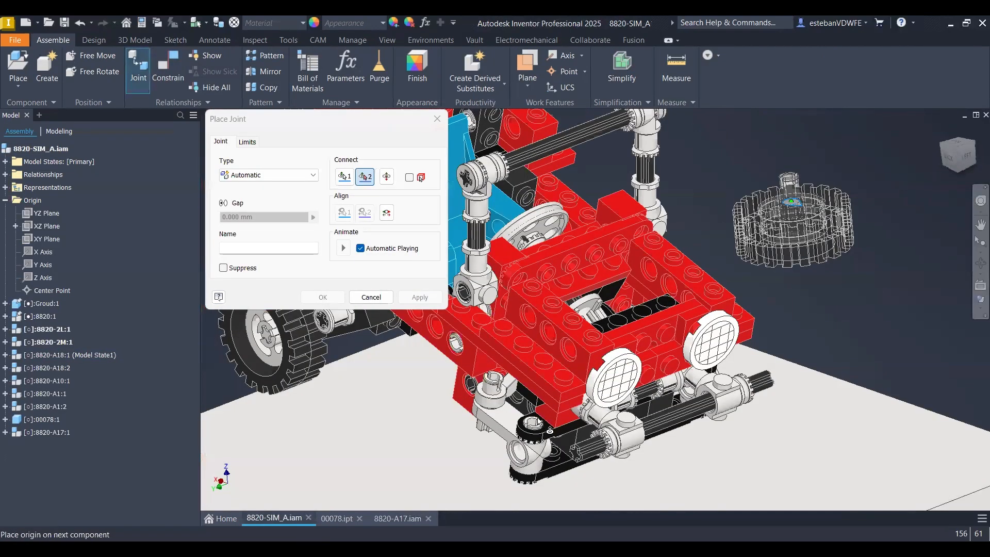
scroll(537, 419, down, 4)
click(539, 378)
click(383, 303)
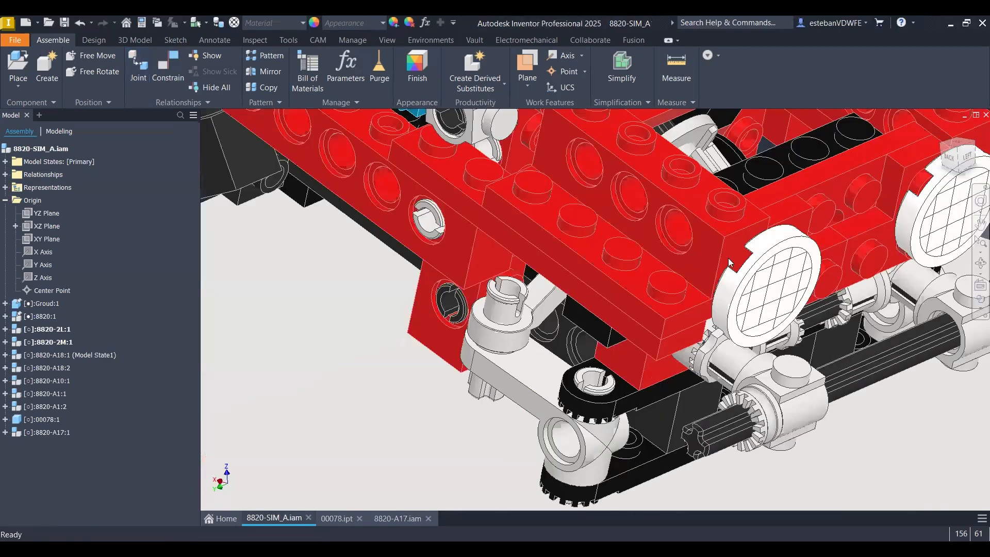
Add an Insert constraint between the 8820-A17:1 wheel hub and the axle ring of the nearer steering arm at 0 mm offset
scroll(240, 217, up, 1)
key(c)
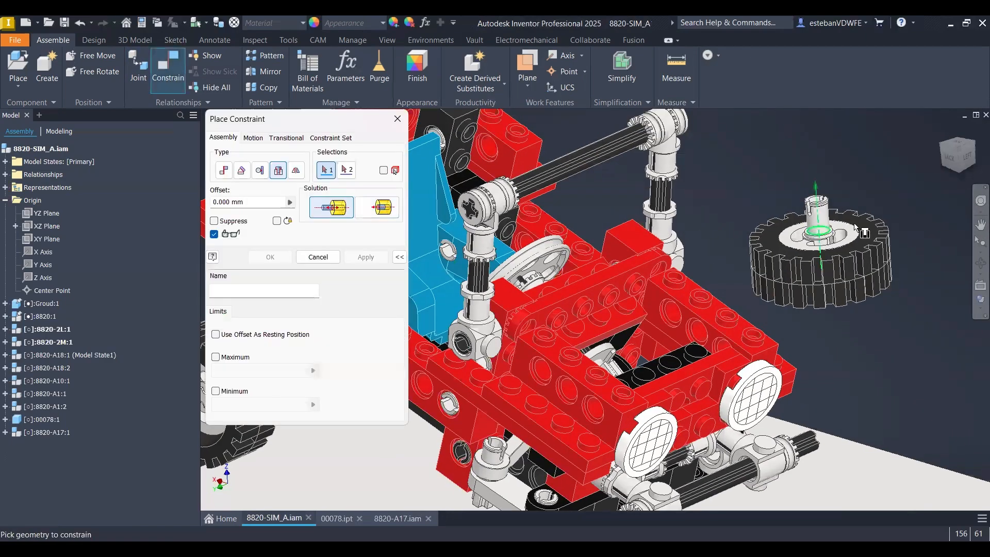
scroll(867, 195, down, 3)
scroll(698, 315, up, 3)
scroll(675, 345, down, 3)
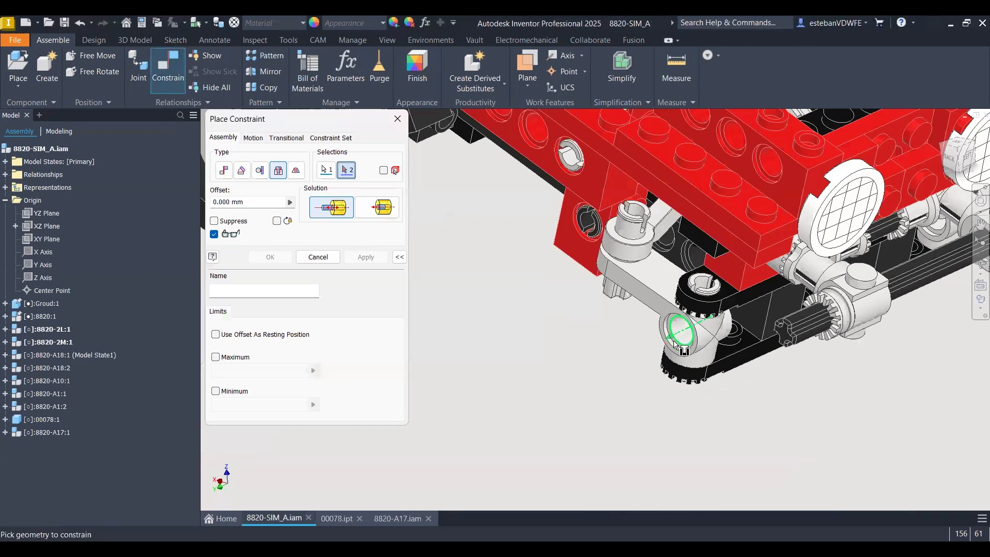
click(669, 353)
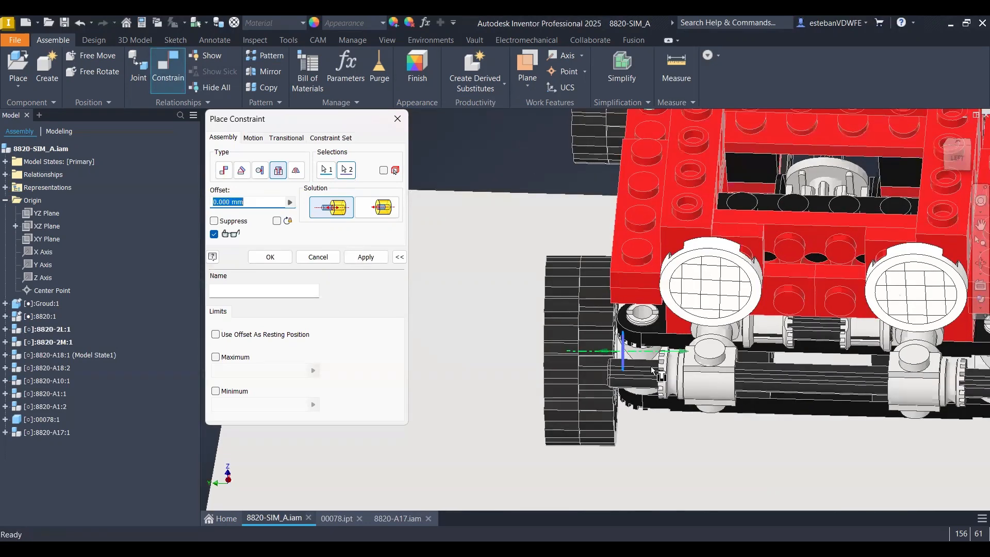
click(365, 256)
click(318, 256)
Paste a second 8820-A17 wheel and attach it to the opposite steering arm's axle ring with an Insert constraint at 0 mm offset
key(ctrl+v)
right_drag(836, 243, 895, 157)
scroll(774, 258, up, 3)
click(858, 247)
shift+middle_drag(859, 247, 601, 402)
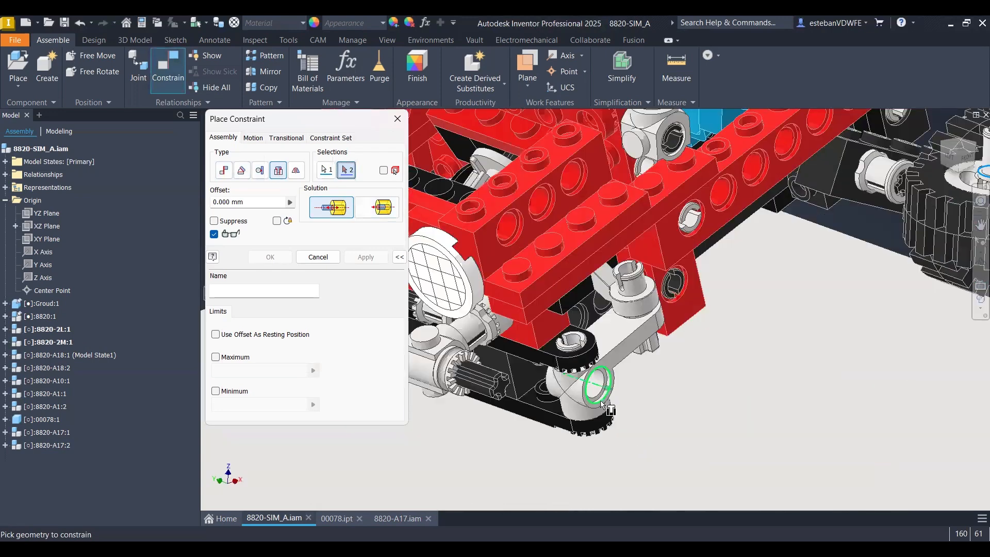
click(598, 394)
right_drag(831, 329, 804, 328)
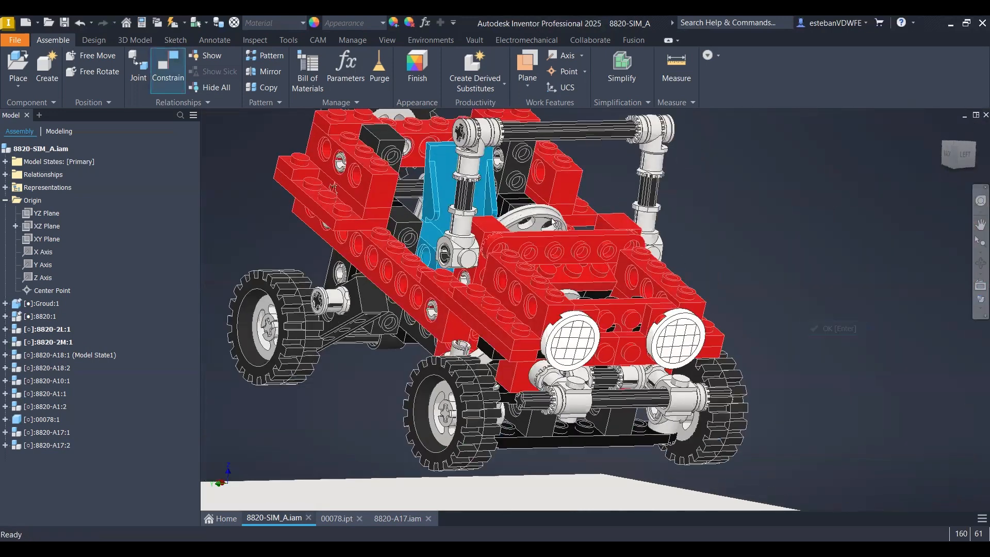
Turn the steering wheel to check how the front wheels follow it
drag(552, 219, 536, 233)
click(786, 265)
scroll(786, 265, down, 2)
Try to make the front wheel tangent to the ground plate's top face with the outside solution at 0 mm offset
click(948, 154)
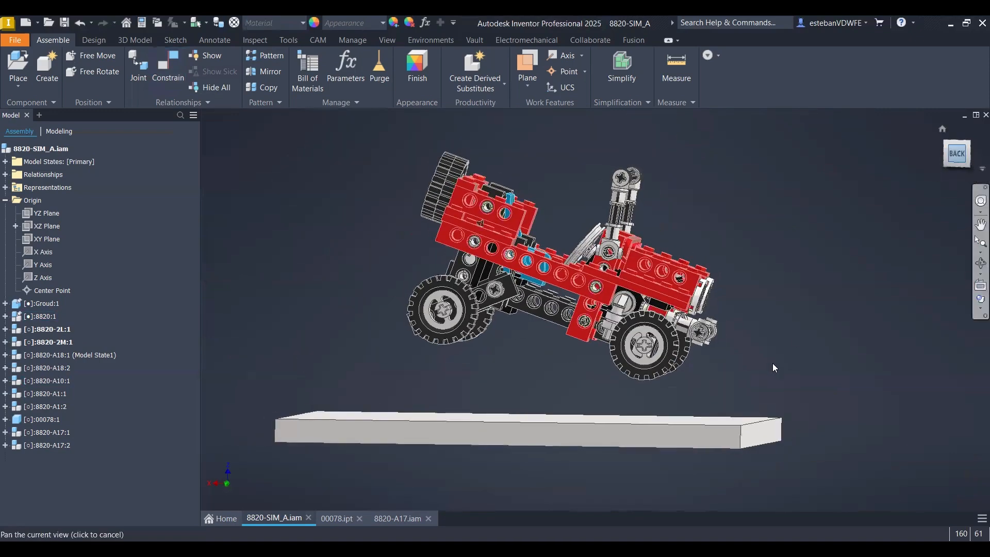
scroll(600, 334, up, 2)
shift+middle_drag(600, 333, 664, 373)
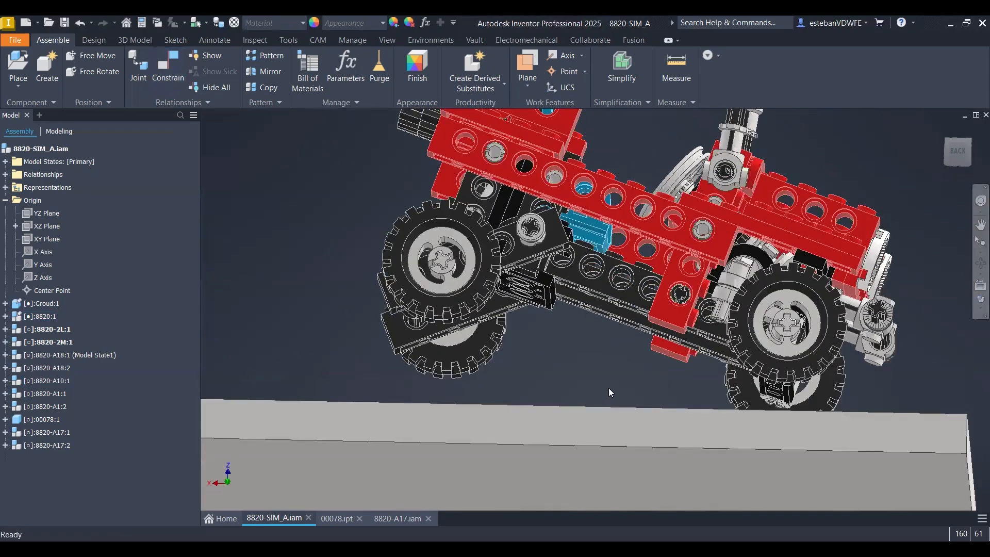
right_click(608, 387)
click(648, 371)
scroll(526, 310, up, 5)
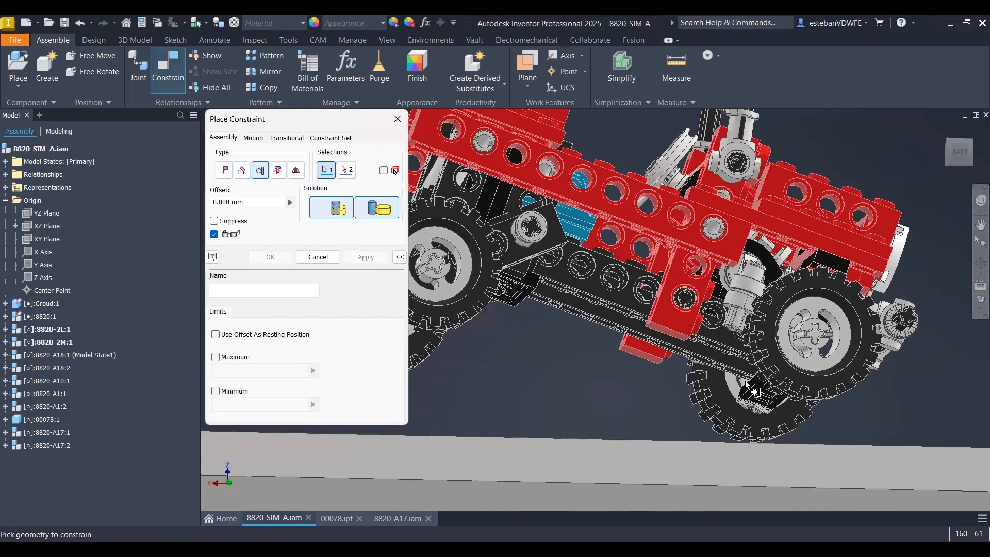
click(677, 462)
scroll(676, 463, down, 5)
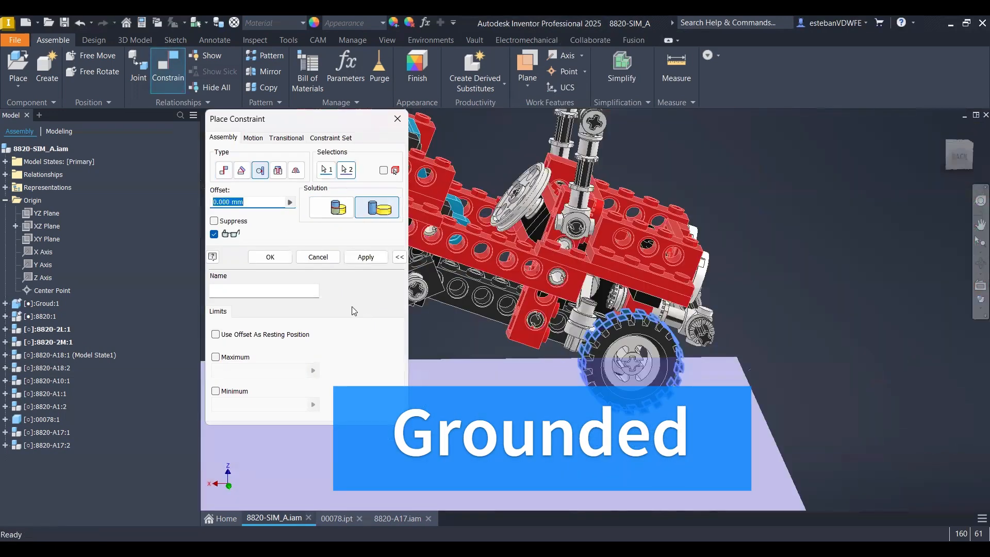
click(357, 257)
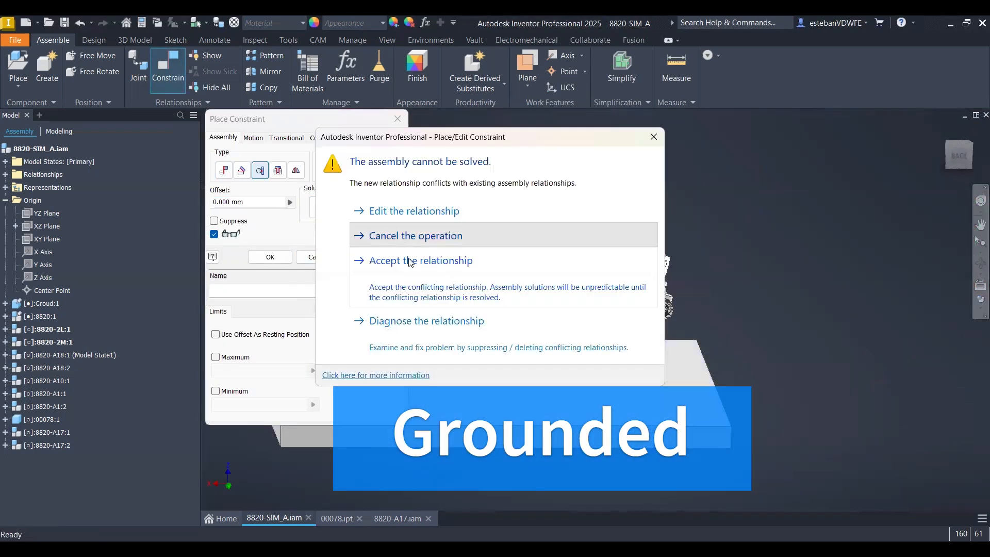
click(405, 234)
Try a tangent constraint between the rear wheel and the ground plate's top face at 0 mm offset
scroll(522, 351, up, 6)
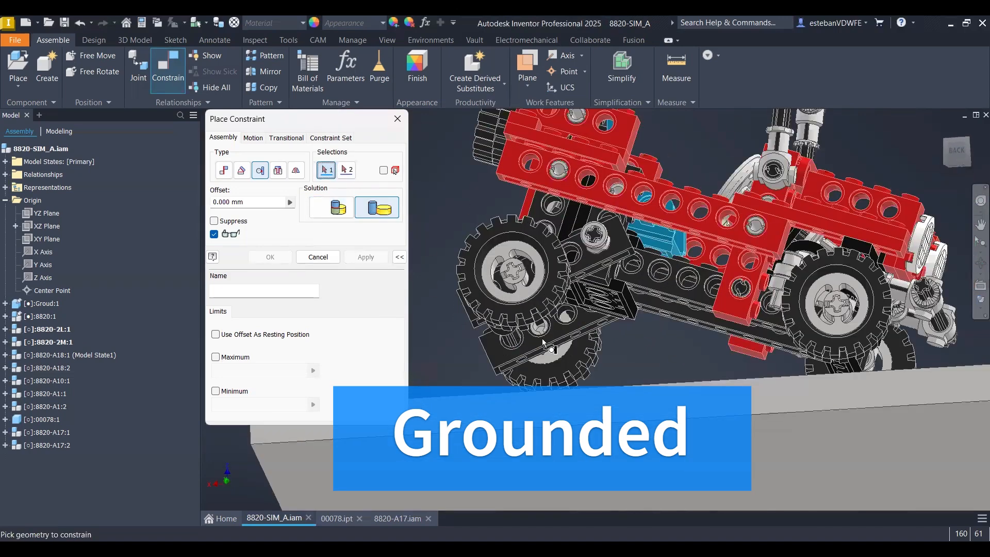
click(521, 352)
scroll(522, 352, down, 5)
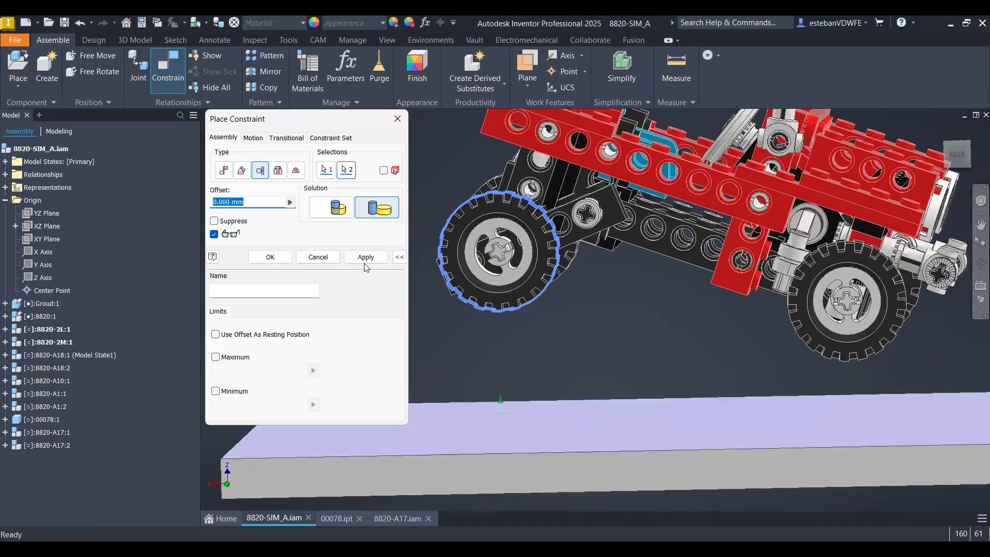
key(Escape)
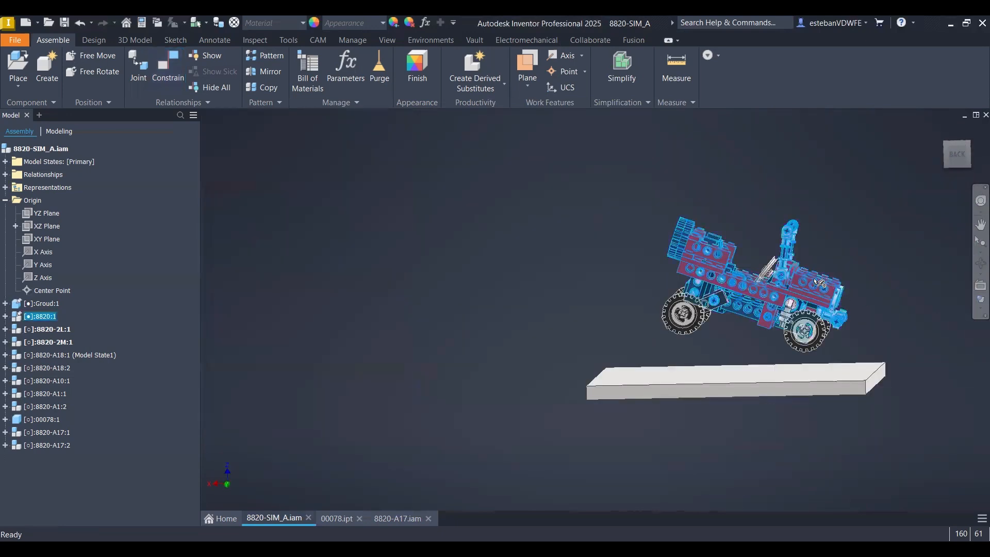
Unground 8820:1 and make a front and a rear wheel tangent to the ground plate's top face at 0 mm offset
right_click(802, 307)
click(773, 250)
scroll(753, 227, down, 5)
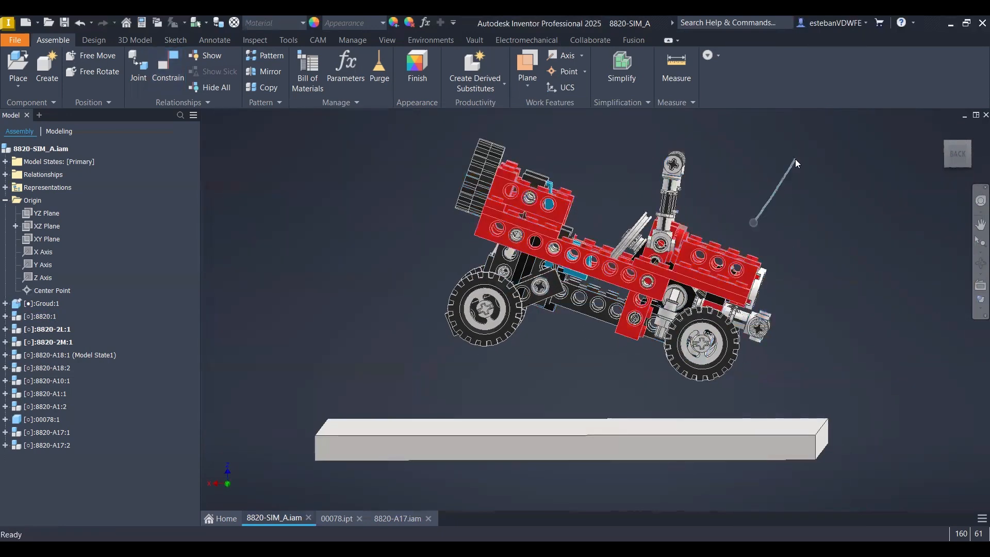
click(168, 66)
scroll(733, 348, down, 3)
click(732, 348)
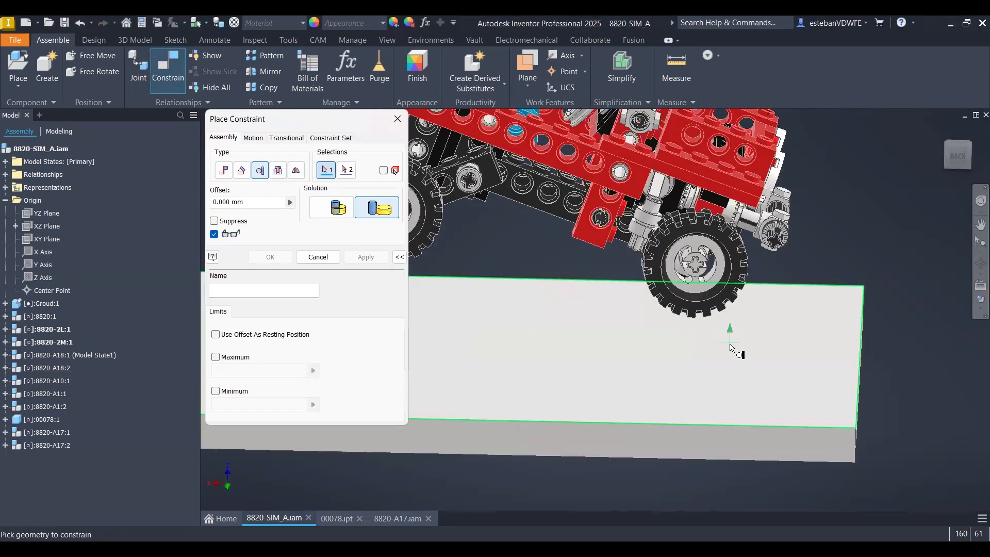
scroll(742, 335, down, 3)
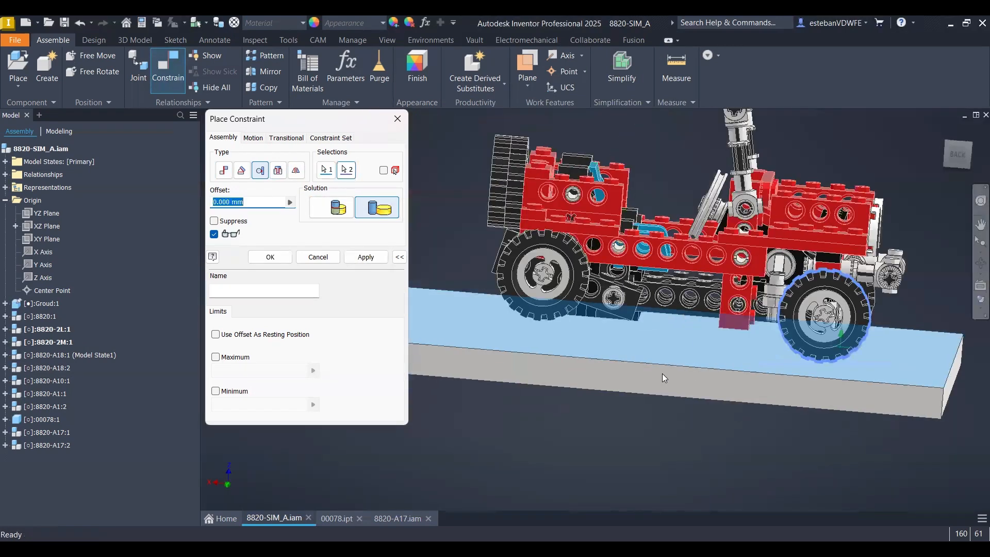
scroll(613, 325, down, 6)
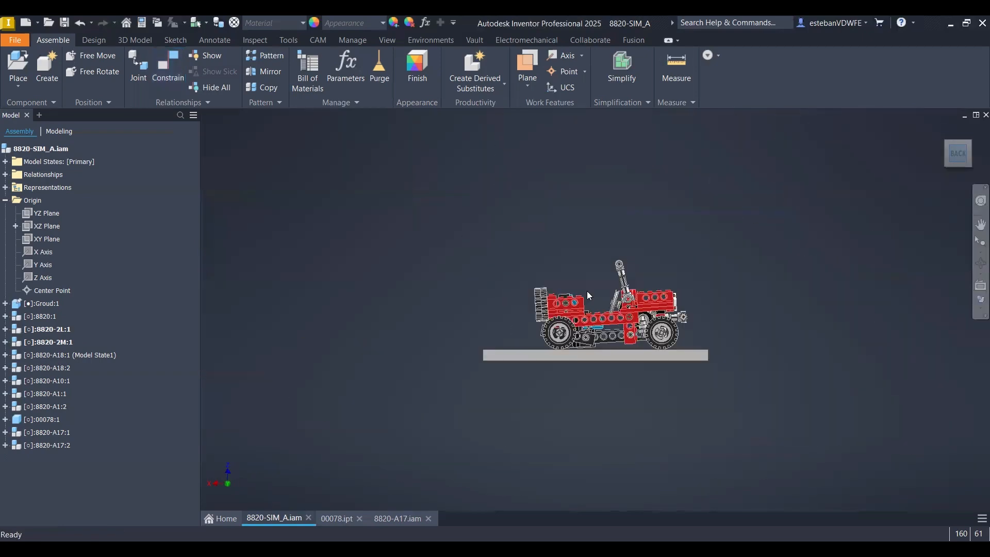
Move the vehicle body on its wheels to examine how the rear suspension and shock absorber respond
scroll(587, 296, down, 5)
drag(550, 325, 571, 307)
shift+middle_drag(571, 308, 737, 249)
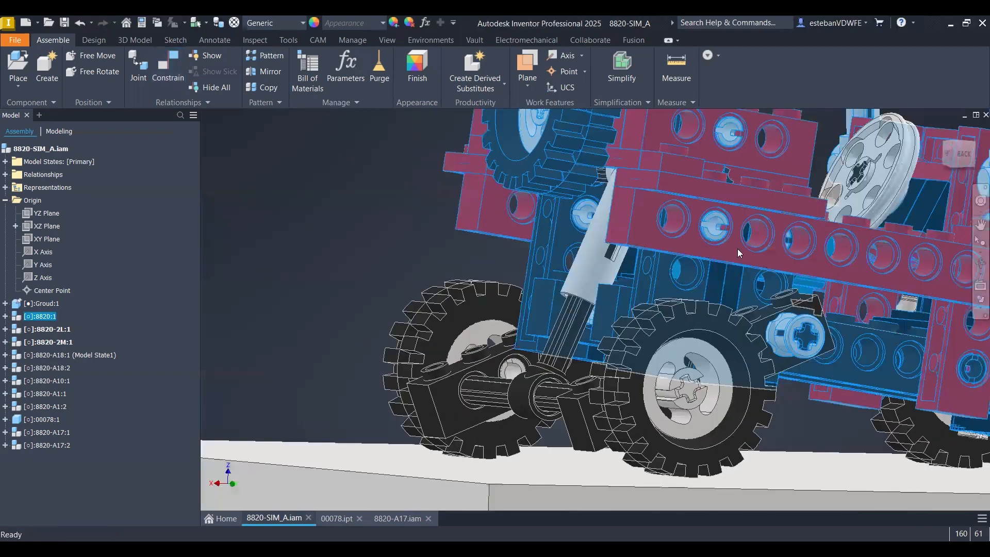
scroll(738, 249, down, 5)
mouse_move(816, 241)
mouse_down()
mouse_move(819, 211)
mouse_move(799, 234)
mouse_up()
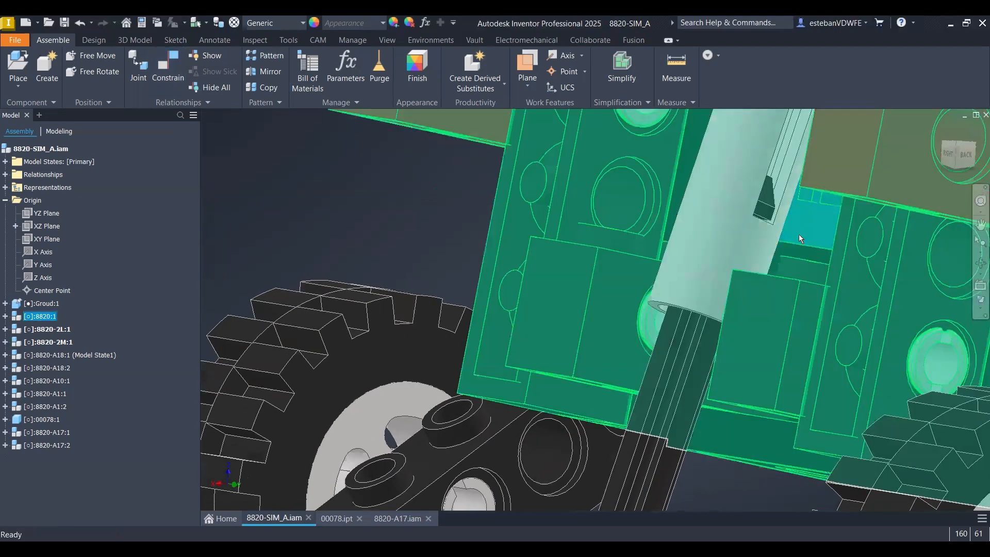
key(F6)
click(488, 273)
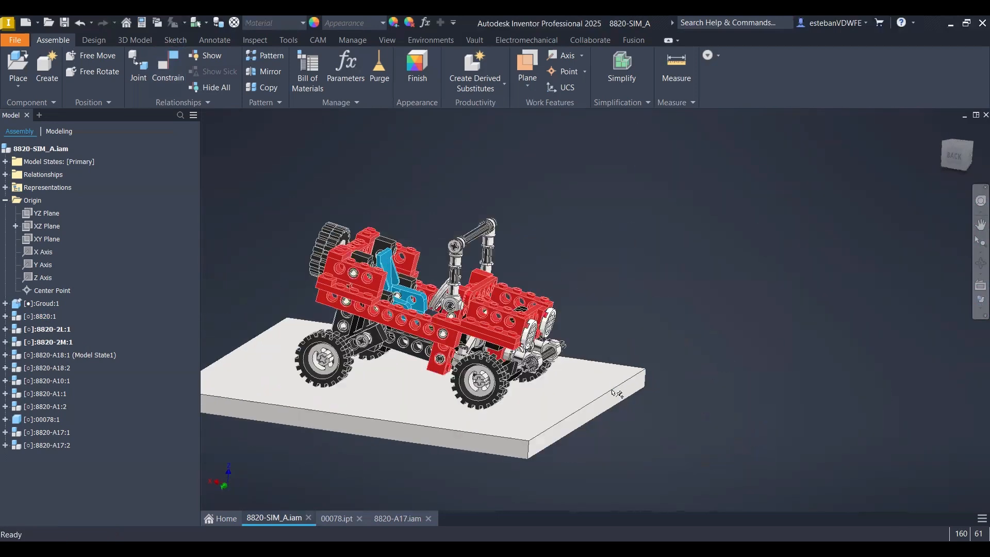
Save and replace the ground plate component with a copy named Groud_A
click(618, 394)
click(482, 87)
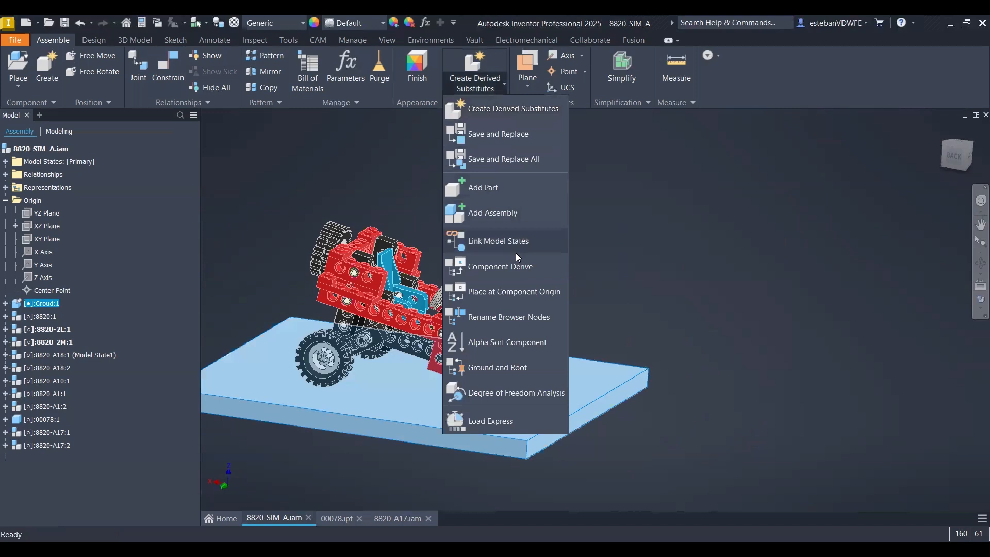
click(484, 82)
click(484, 82)
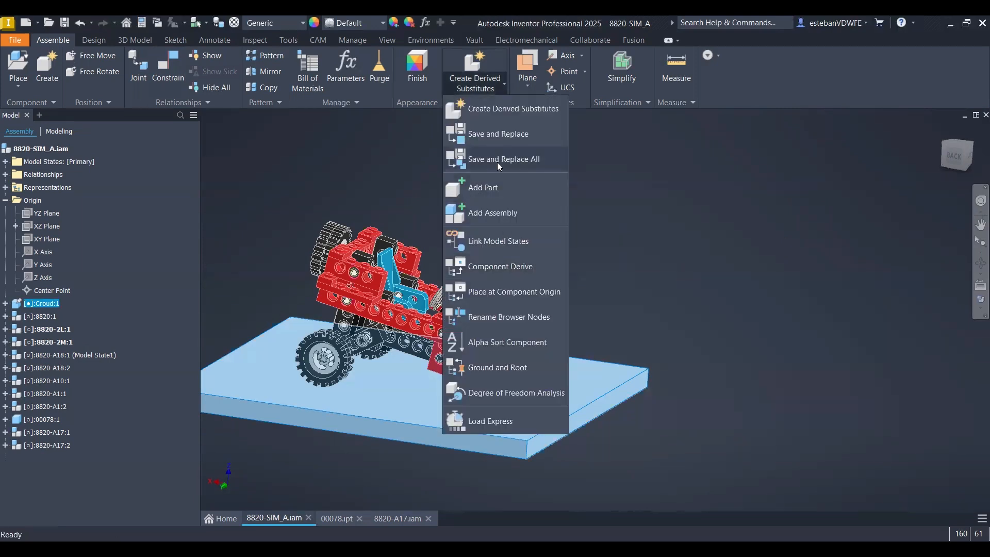
click(495, 135)
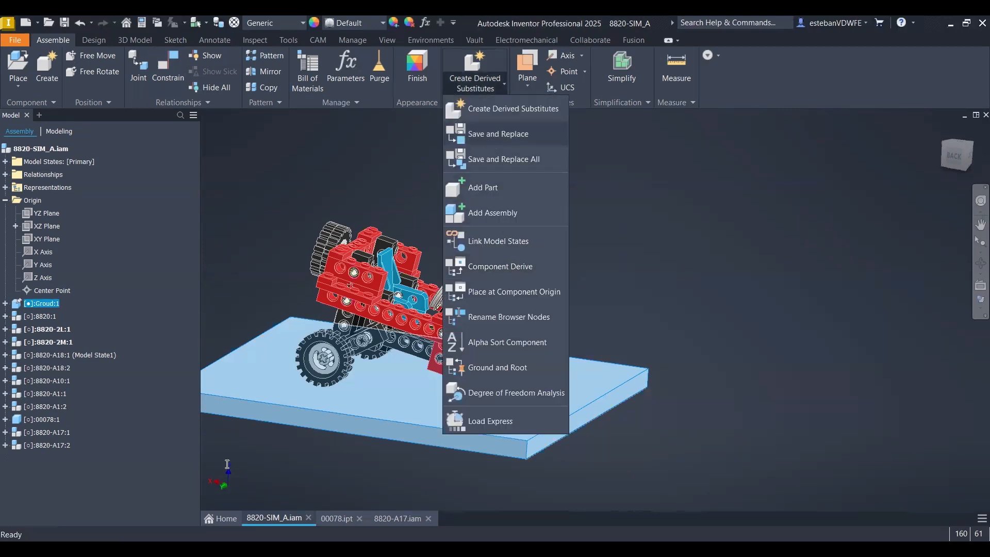
text(_A)
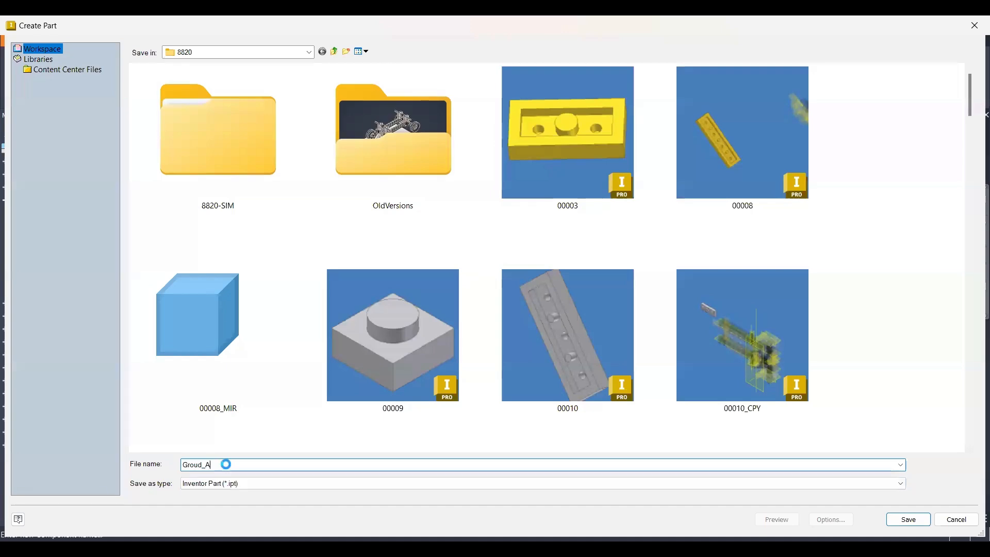
key(Return)
Edit the base sketch of Groud_A, set length dimension d0 to 1000, and return to the assembly
double_click(541, 440)
click(541, 416)
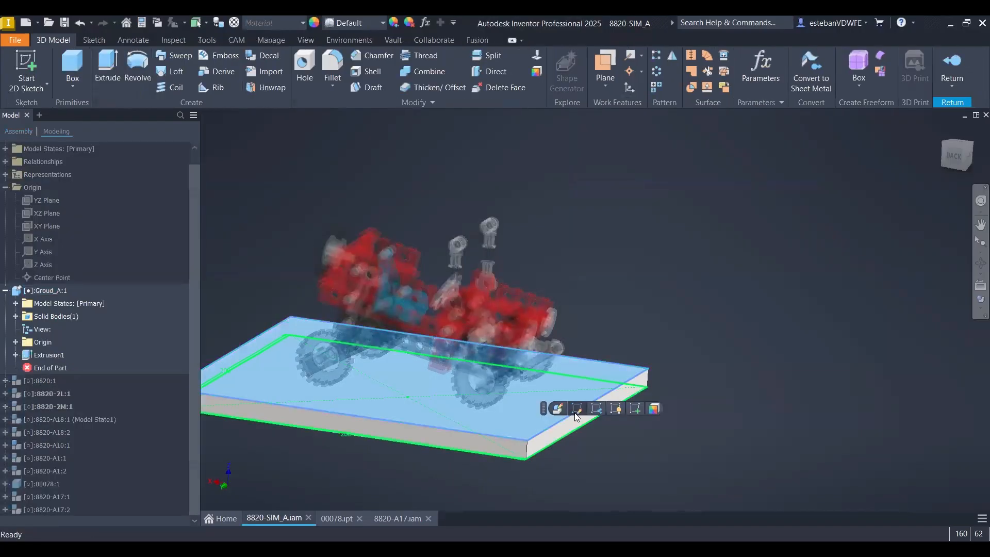
click(575, 413)
scroll(539, 404, up, 4)
double_click(563, 433)
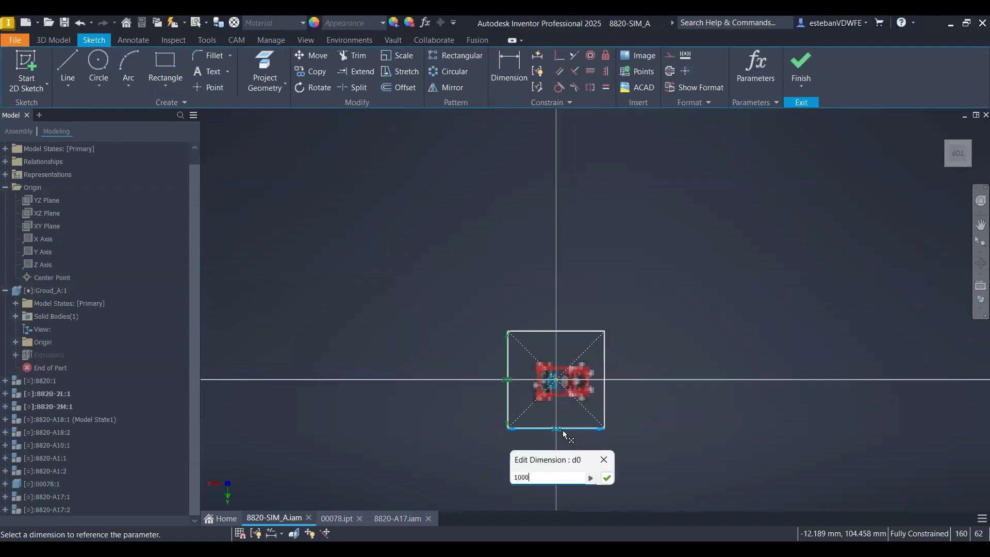
key(Return)
right_click(659, 240)
click(655, 279)
scroll(706, 275, up, 2)
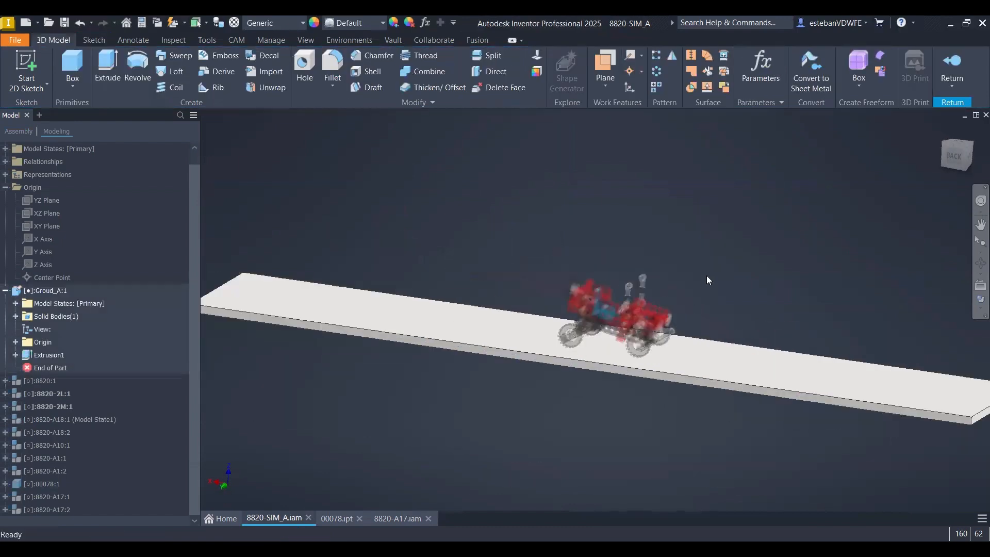
right_drag(707, 276, 709, 329)
Move the vehicle along the lengthened ground plate as a test and undo the move
click(954, 156)
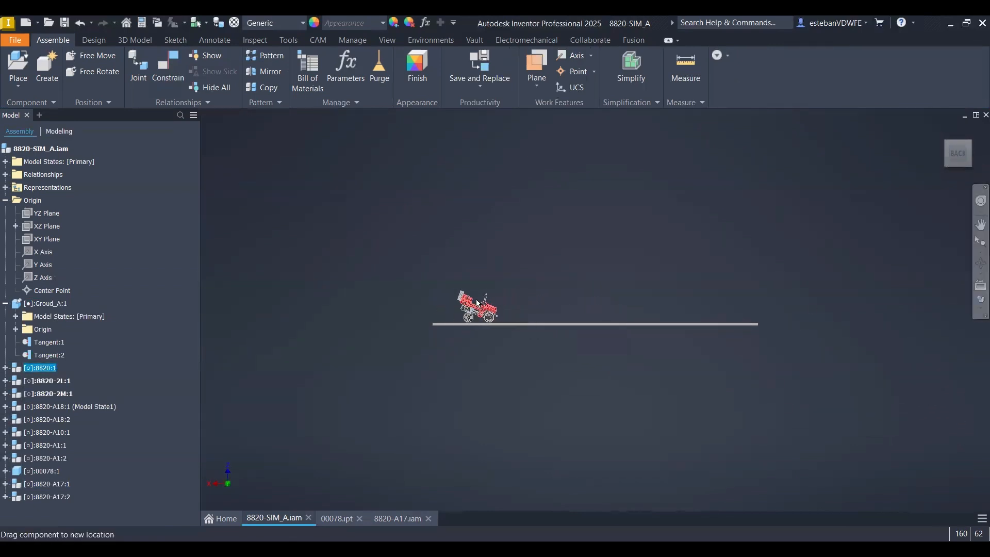
scroll(520, 318, down, 5)
key(ctrl+z)
scroll(669, 330, up, 1)
scroll(791, 312, down, 3)
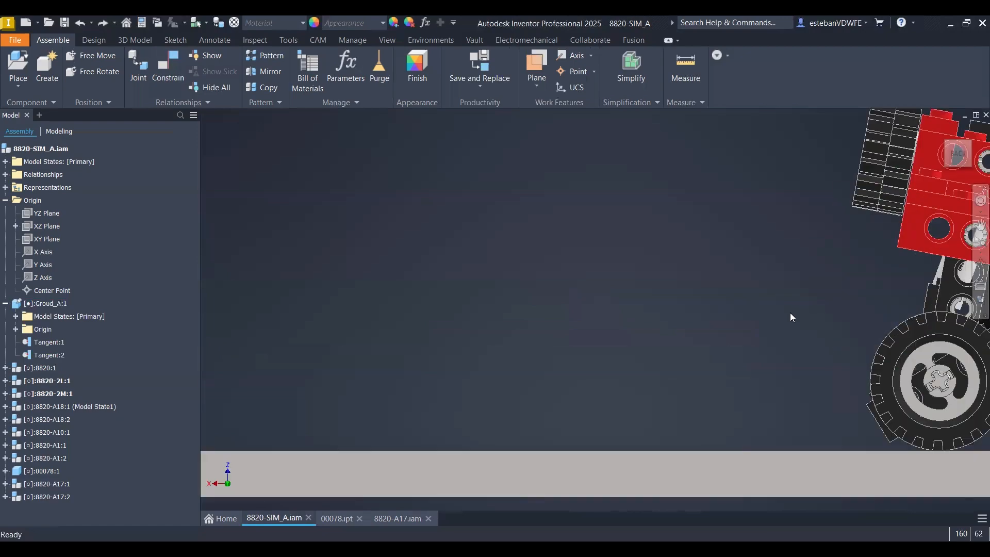
Add a 0 mm mate constraint between the rear shock absorber's black lower fitting and the end rim of its white cylinder
scroll(791, 313, up, 3)
shift+middle_drag(794, 313, 843, 321)
scroll(843, 321, down, 5)
key(c)
scroll(712, 428, down, 5)
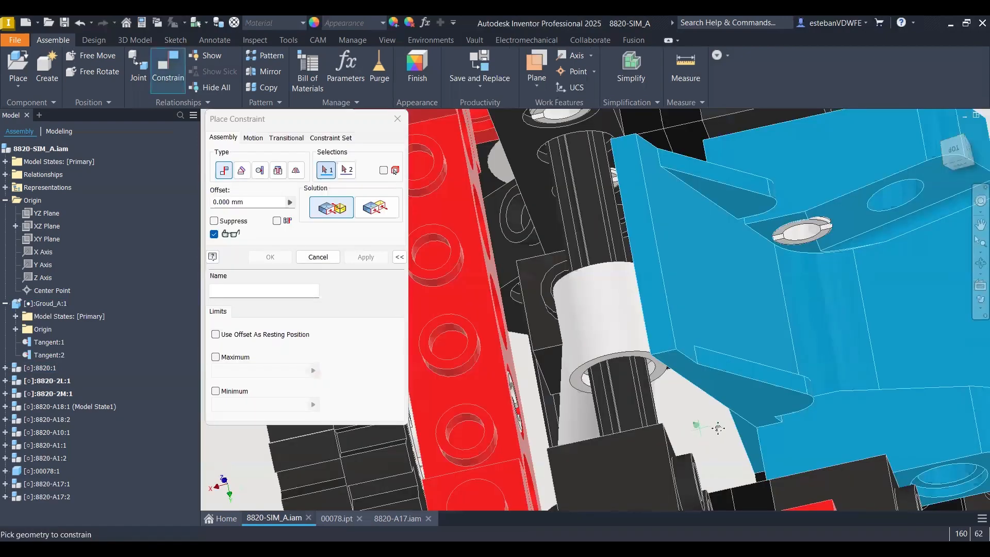
scroll(711, 428, up, 6)
scroll(712, 428, down, 8)
click(549, 424)
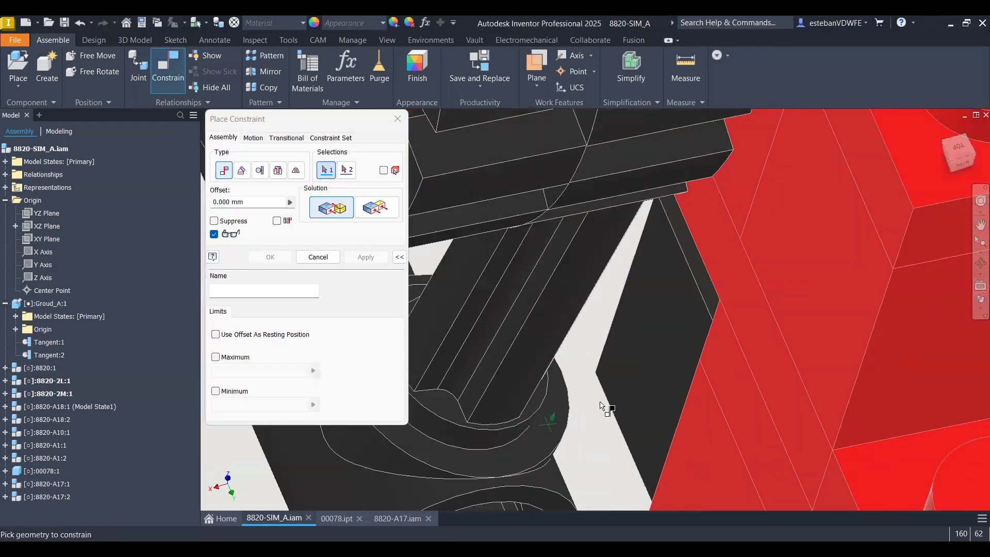
scroll(605, 407, up, 2)
shift+middle_drag(605, 407, 818, 320)
scroll(804, 316, down, 3)
middle_drag(756, 434, 760, 361)
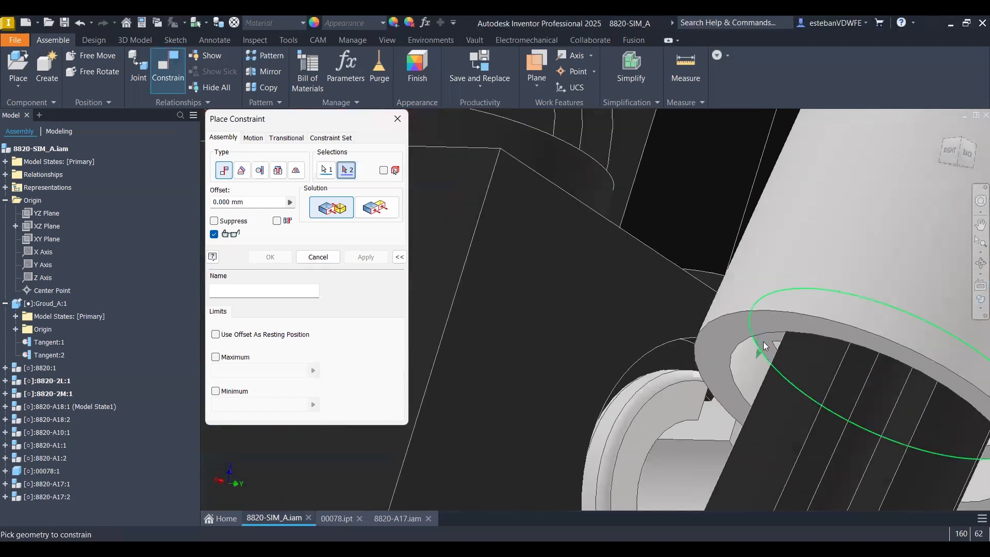
click(765, 346)
scroll(764, 342, up, 3)
click(365, 257)
click(332, 257)
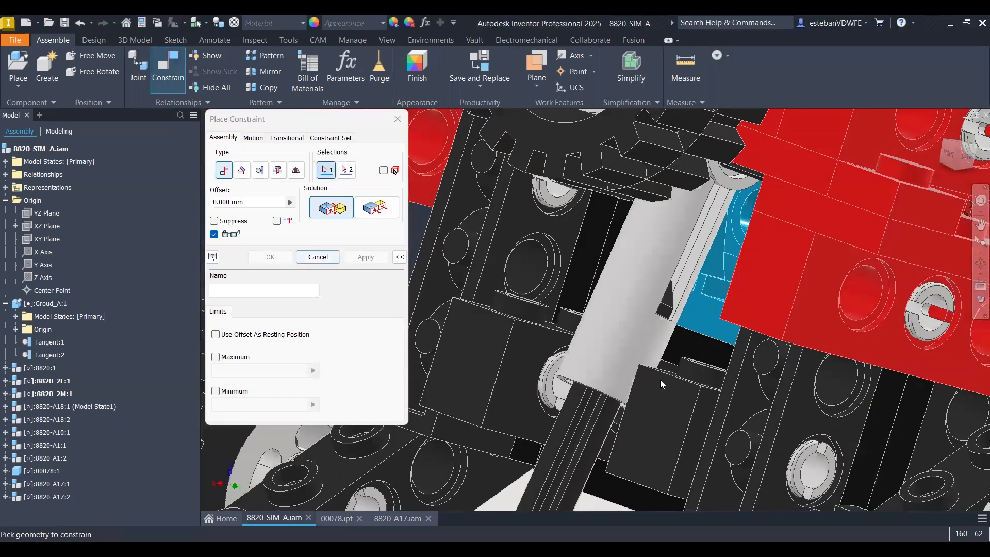
Move the vehicle along the ground plate to sit near one end
click(959, 153)
scroll(489, 299, down, 3)
drag(706, 330, 457, 330)
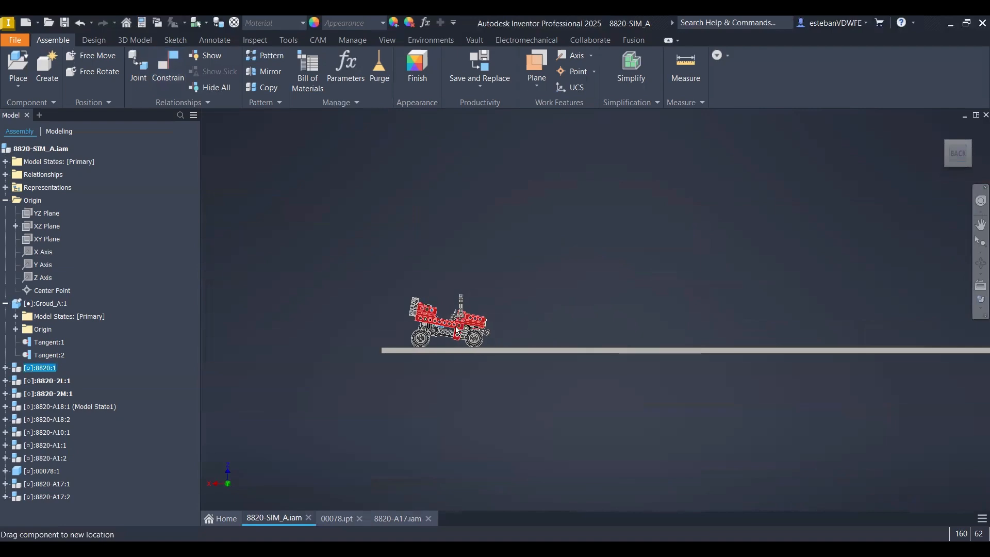
scroll(419, 343, down, 10)
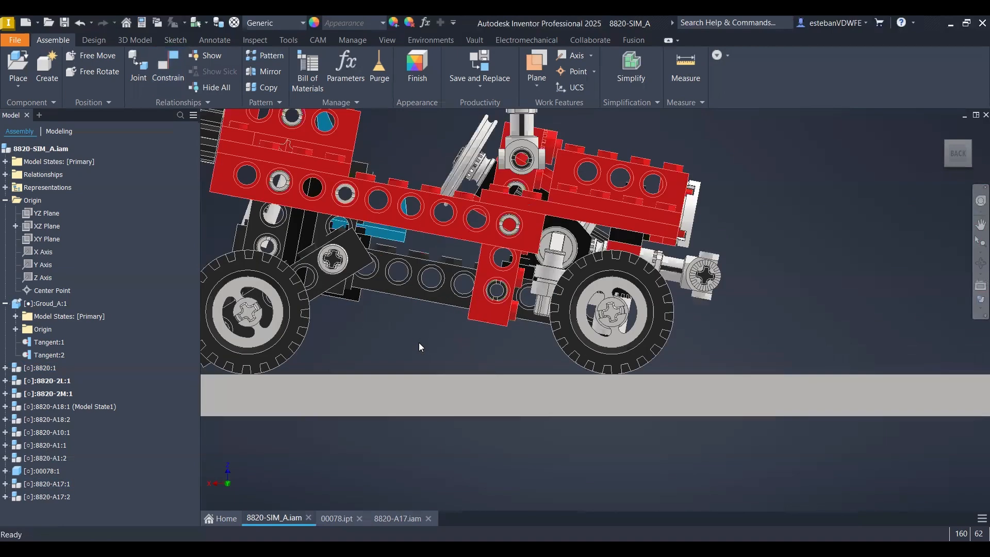
Move the steering wheel and one front wheel to examine how the steering linkage responds
scroll(870, 275, up, 5)
shift+middle_drag(837, 292, 735, 288)
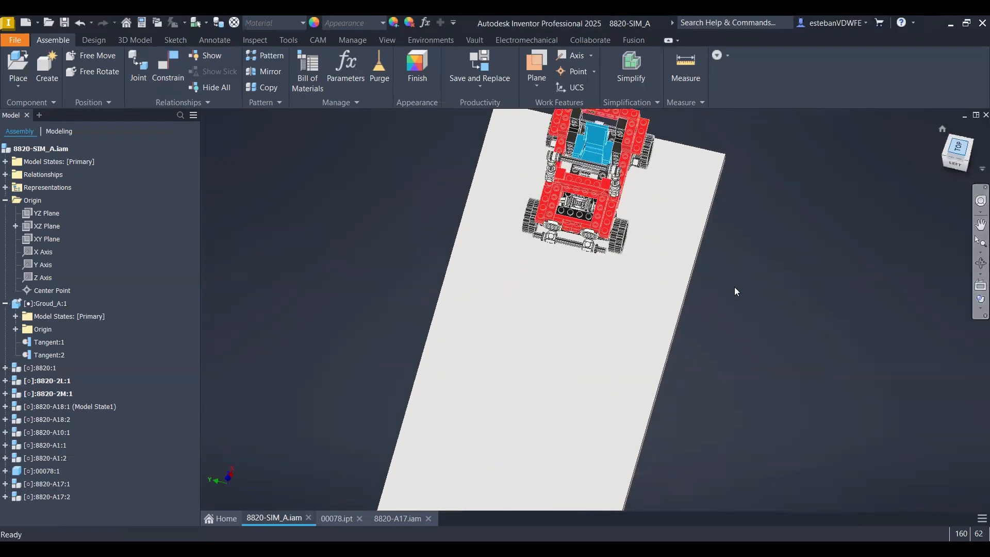
scroll(598, 185, down, 8)
scroll(578, 385, up, 5)
drag(547, 253, 514, 262)
shift+middle_drag(514, 262, 543, 260)
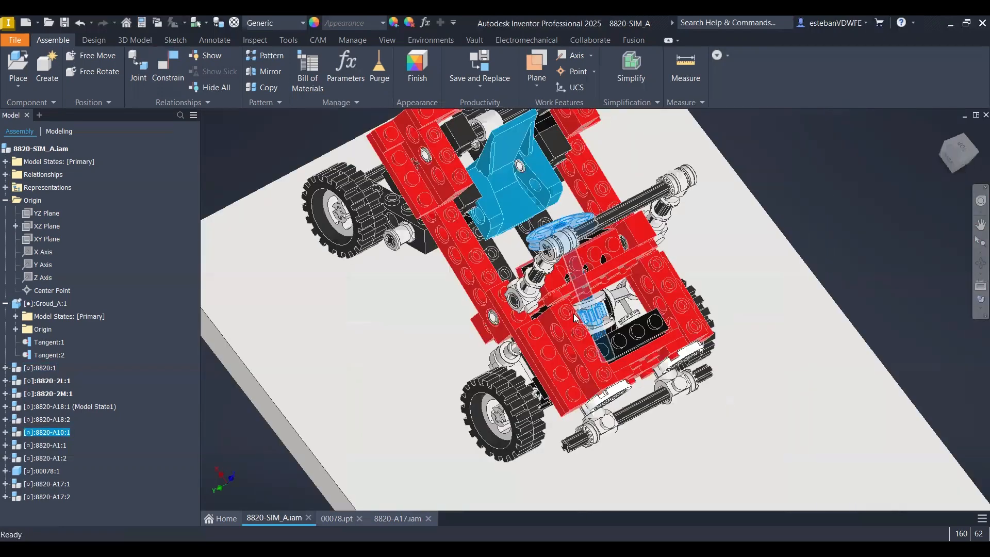
scroll(543, 260, down, 3)
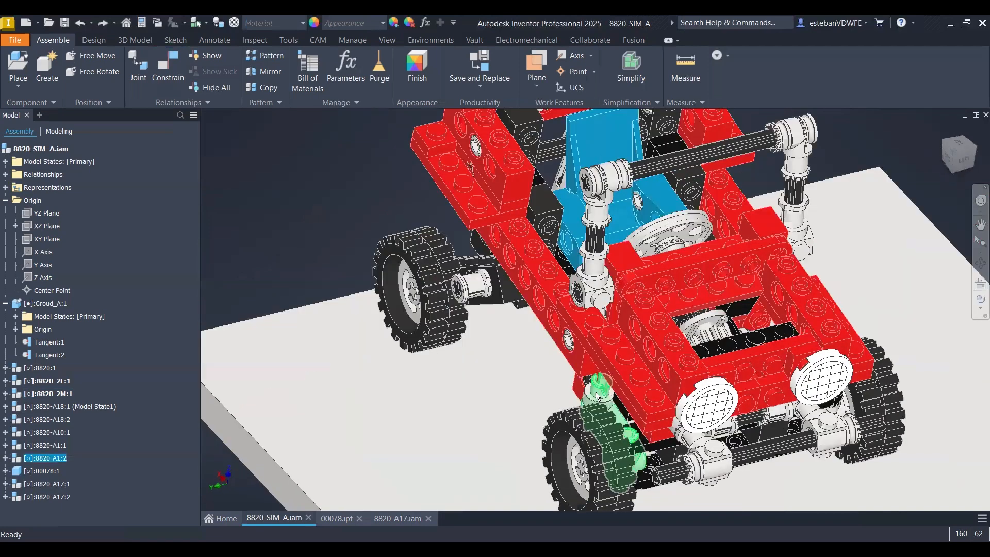
drag(599, 396, 573, 429)
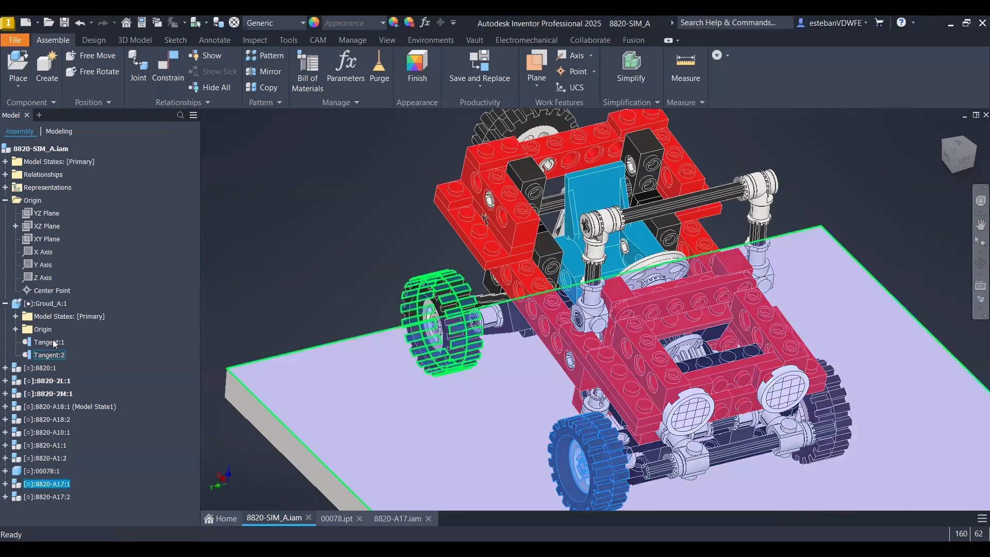
Suppress the Tangent:1 and Tangent:2 constraints under Groud_A and start the Dynamic Simulation environment
shift+click(52, 342)
right_click(53, 342)
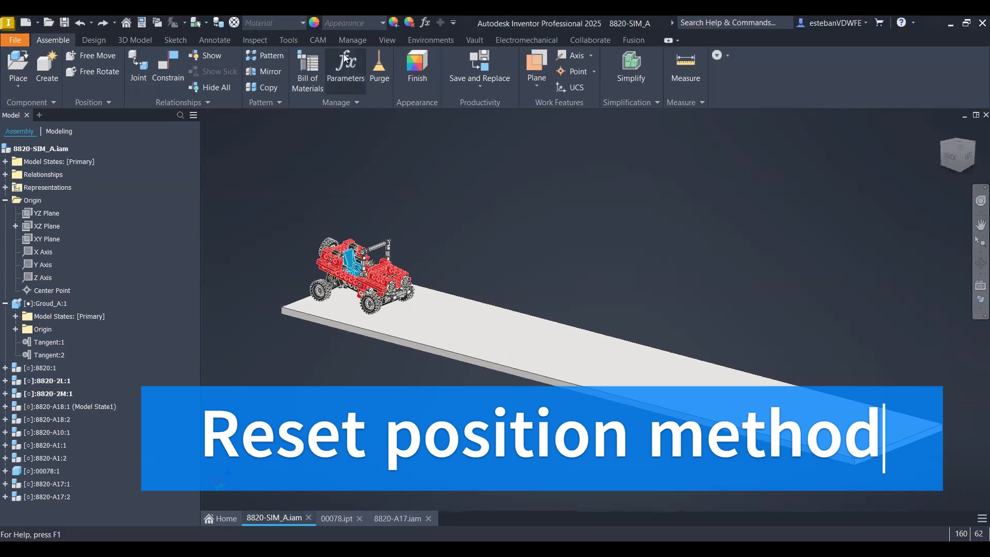
click(431, 40)
click(21, 70)
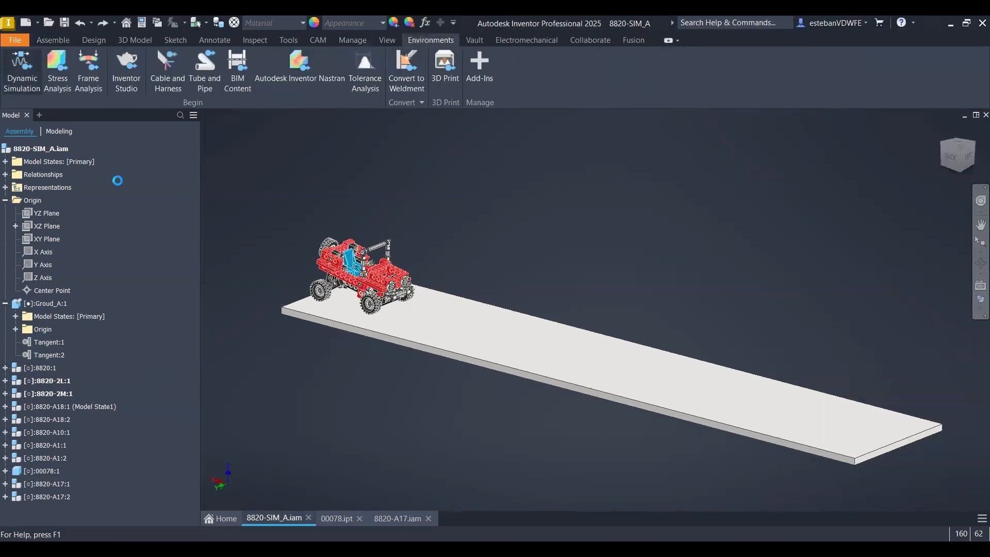
click(690, 265)
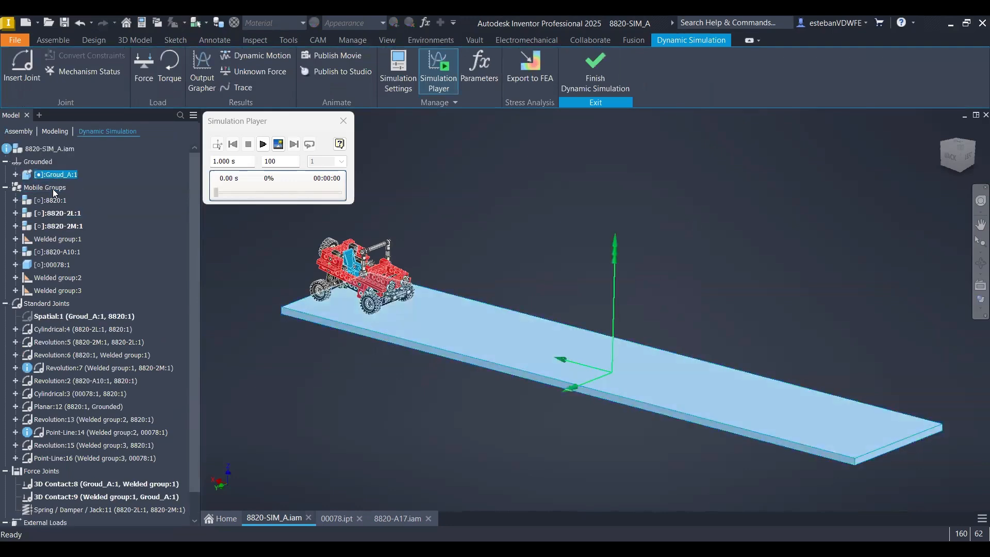
Highlight the mobile groups one after another to examine which vehicle parts each one contains
click(51, 201)
scroll(295, 279, up, 3)
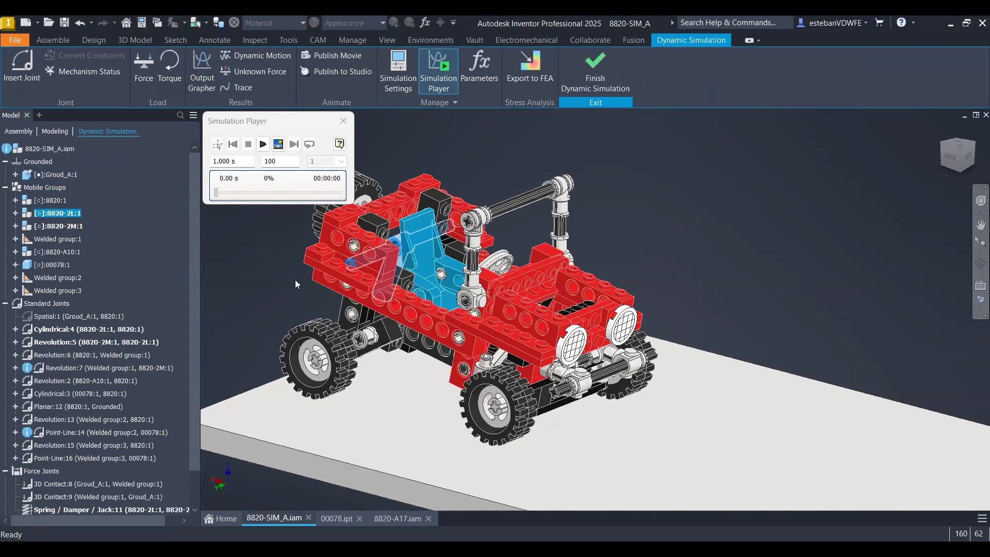
click(53, 226)
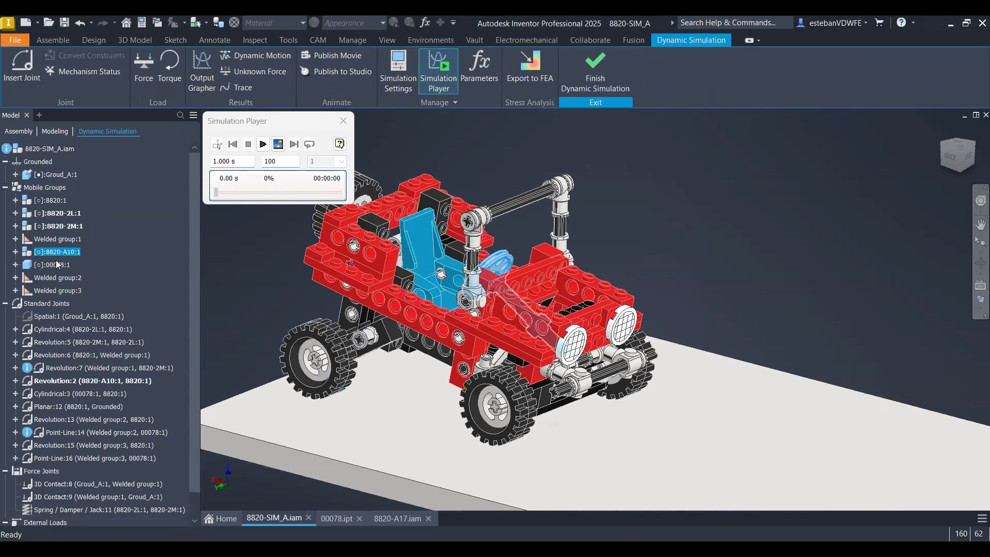
click(55, 264)
click(54, 278)
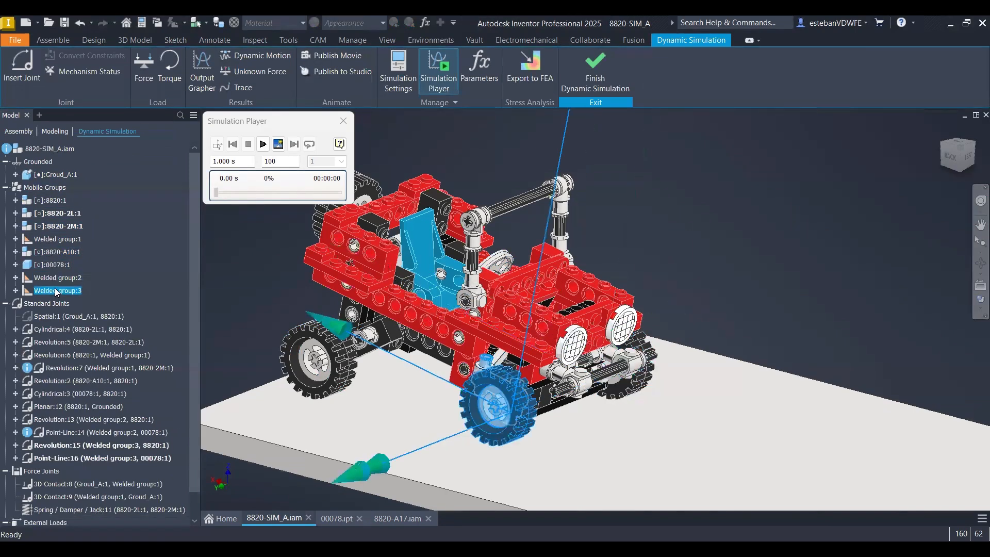
click(229, 286)
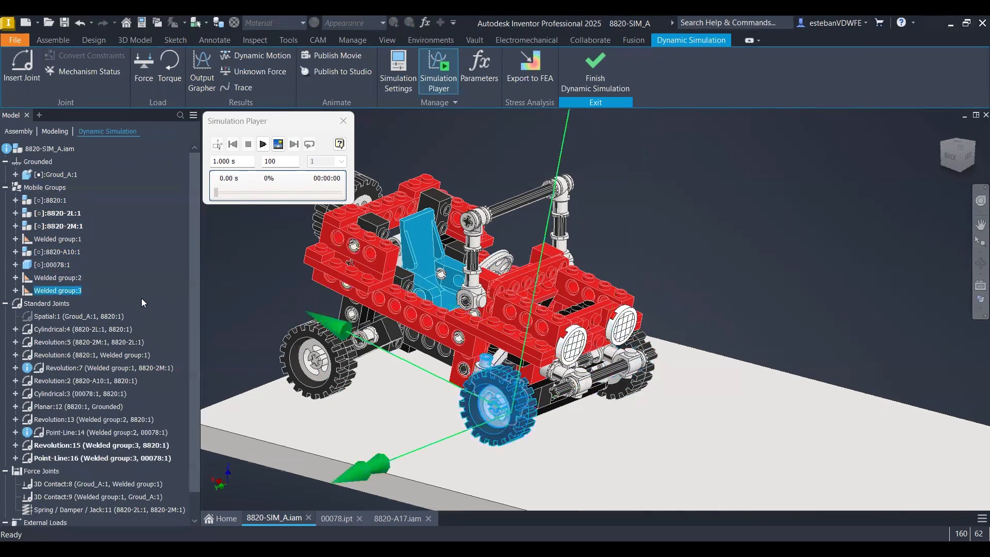
Examine the vehicle's standard joints and the two 3D contacts between the ground plate and Welded group:1
scroll(250, 303, down, 4)
scroll(323, 281, up, 5)
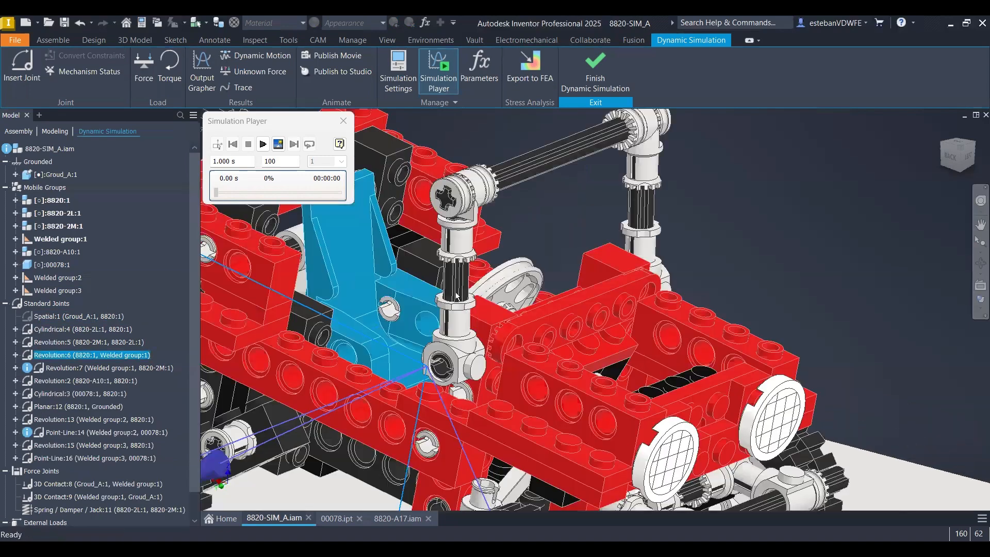
click(500, 277)
scroll(500, 277, down, 3)
scroll(462, 294, down, 3)
key(Escape)
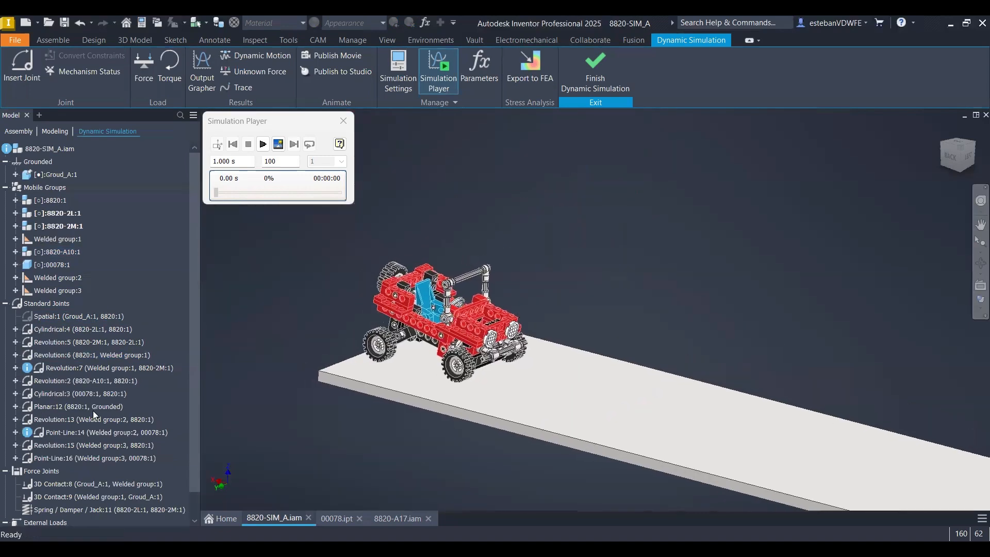
scroll(62, 475, down, 1)
click(59, 470)
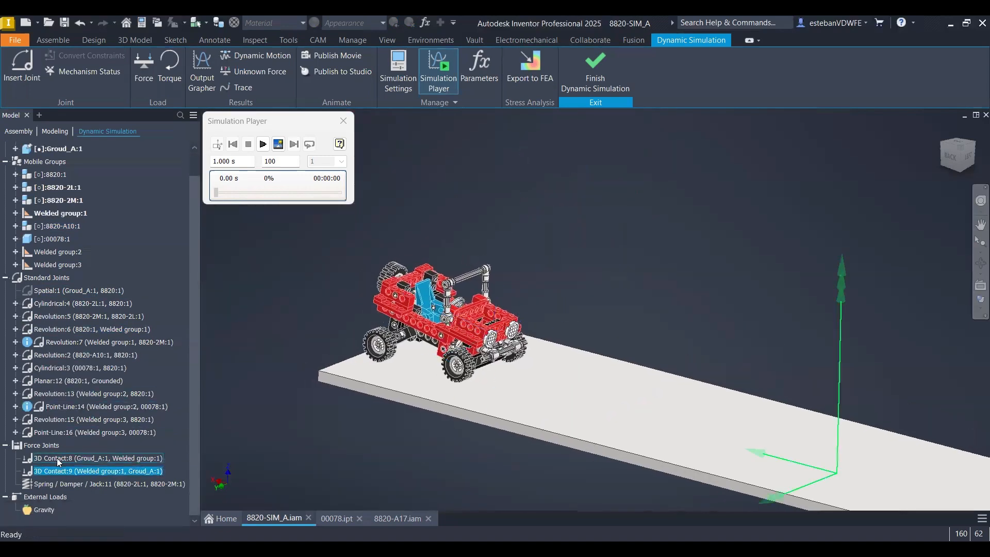
click(57, 458)
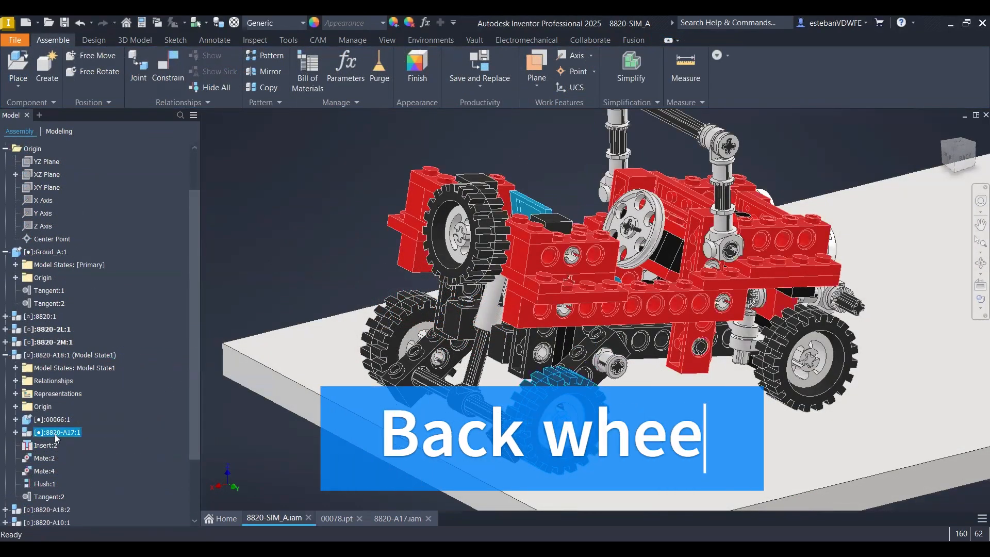
Restructure the rear wheel 8820-A17:1 out of 8820-A18:1 to the top level of the assembly, accepting the relationship changes
click(46, 445)
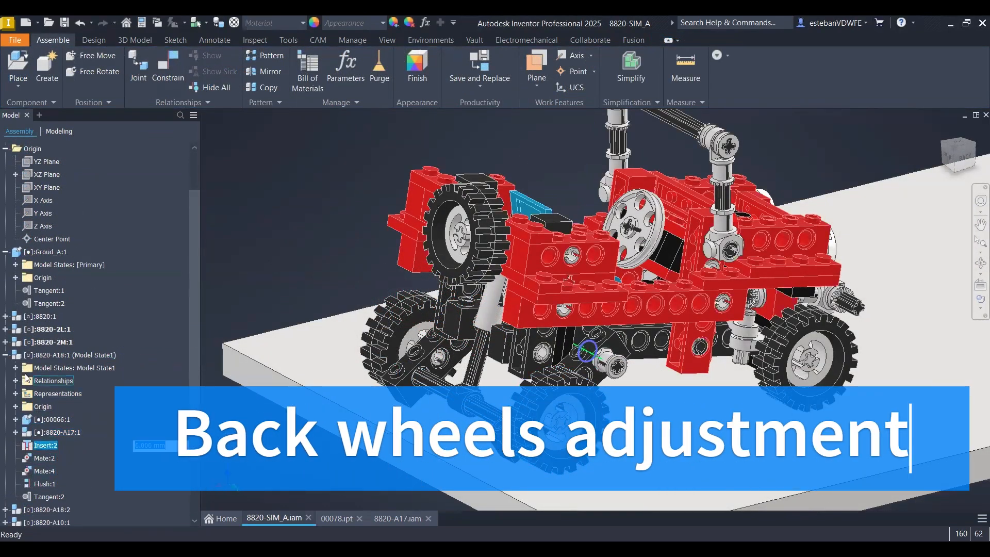
click(15, 381)
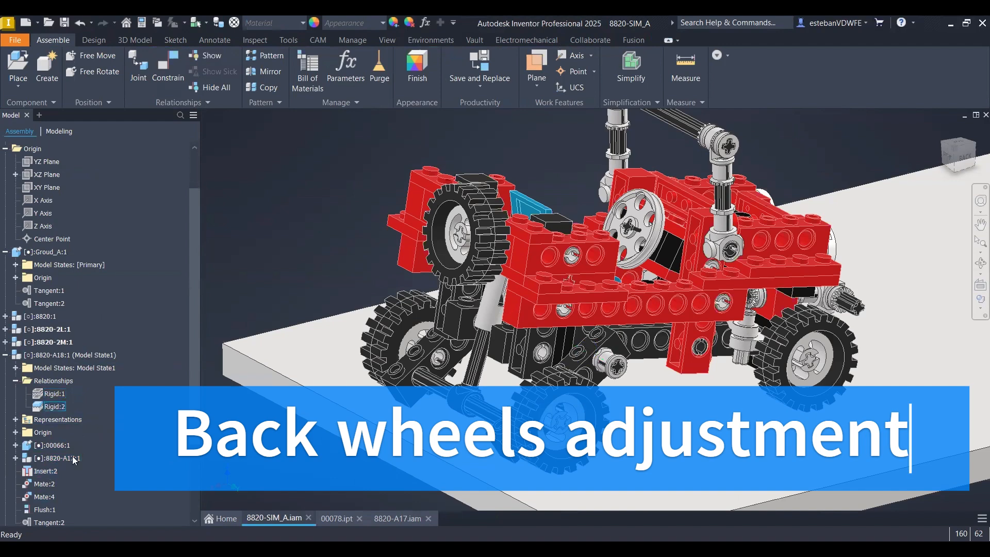
click(57, 458)
drag(45, 350, 46, 354)
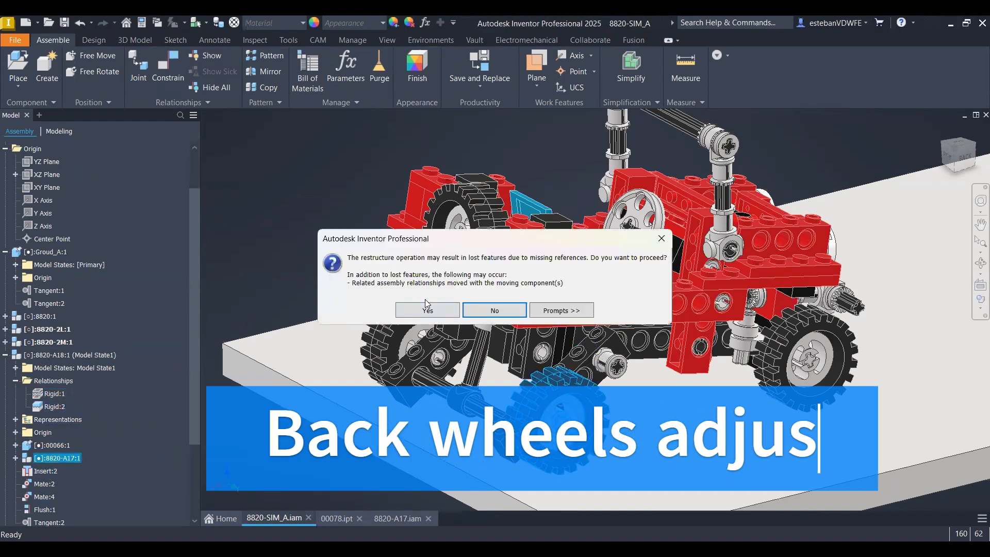
click(432, 310)
click(543, 421)
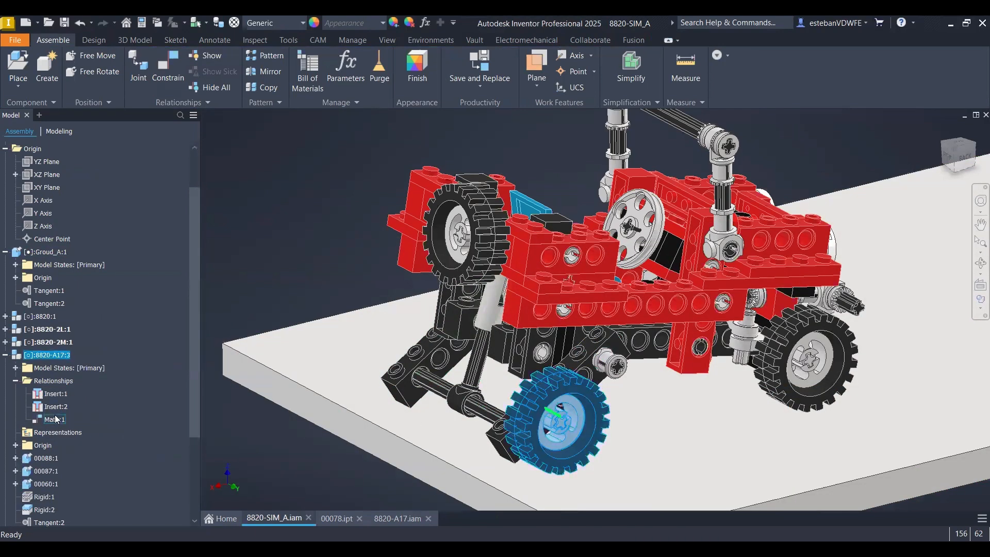
Change the restructured rear wheel's Rigid:2 joint to the Rotational type
click(16, 381)
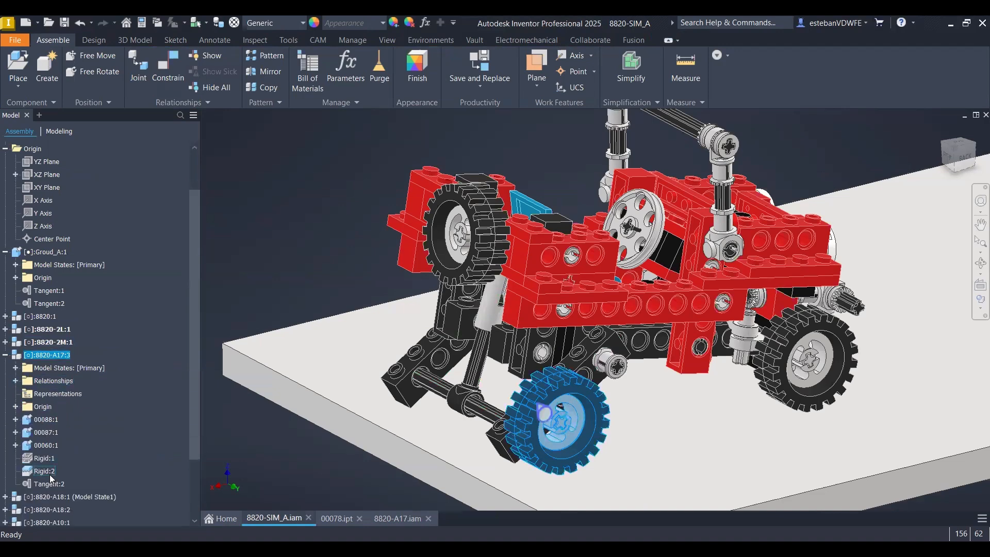
right_click(40, 471)
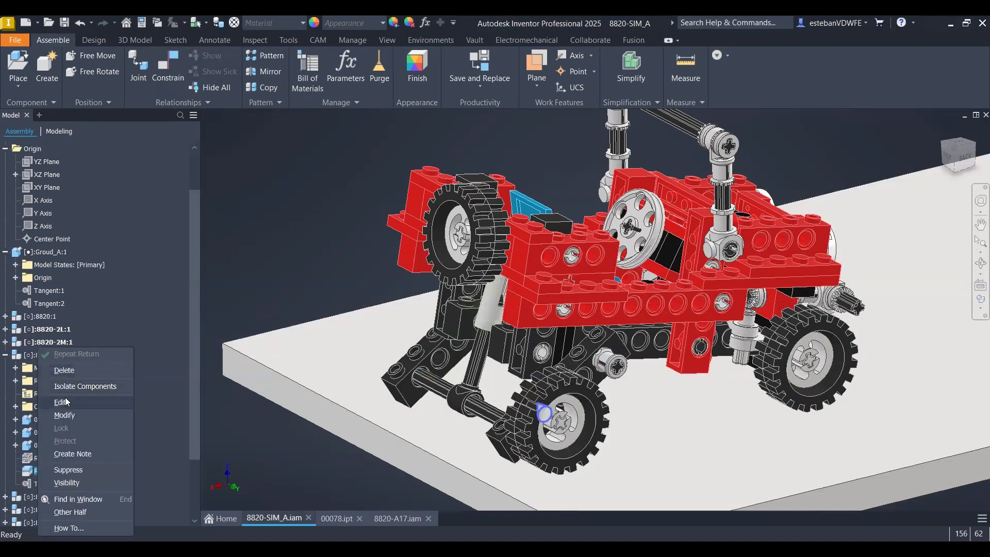
click(65, 399)
click(282, 182)
click(261, 194)
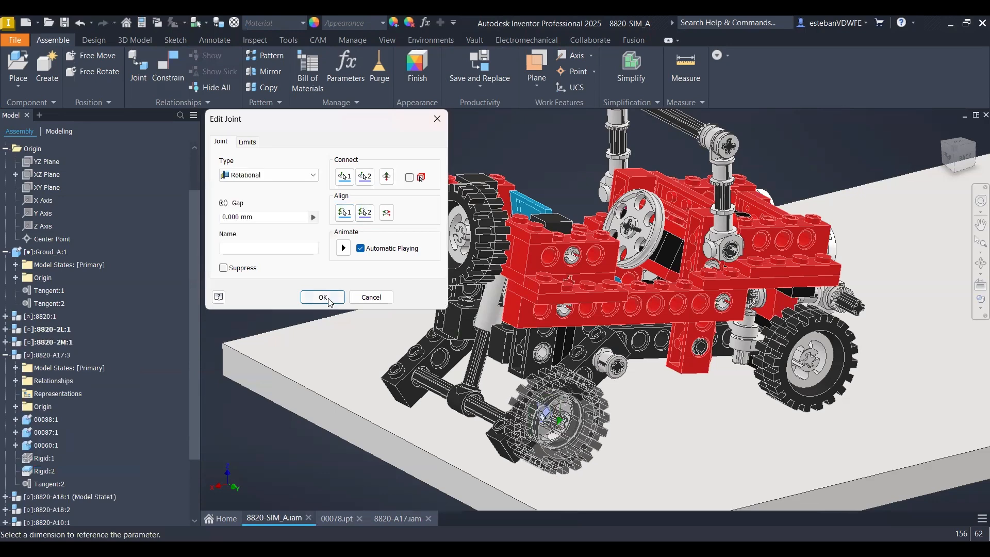
click(323, 297)
Paste a copy of the rear wheel into the assembly and move it clear of the vehicle
click(519, 400)
key(ctrl+c)
key(ctrl+v)
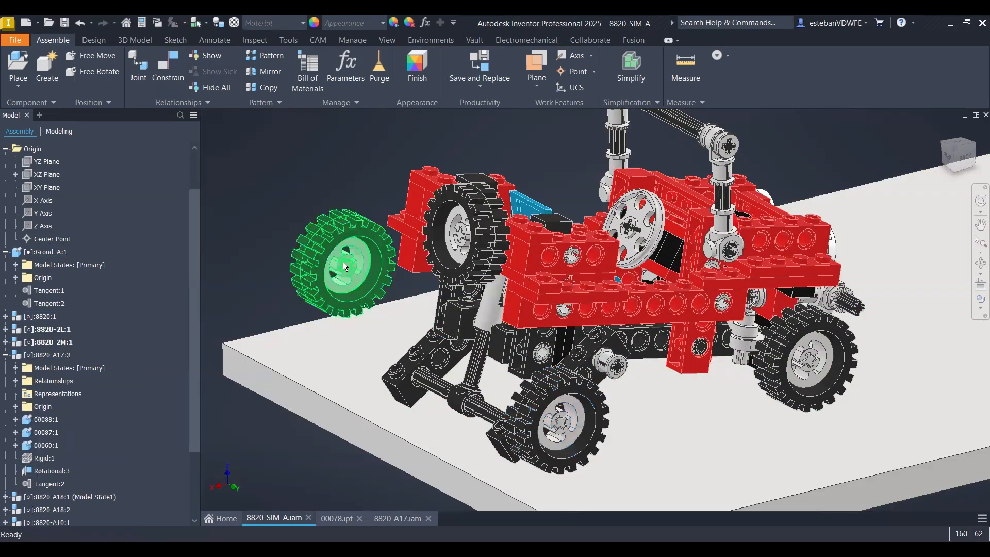
click(342, 261)
key(g)
drag(394, 263, 352, 269)
Attach the copied wheel to the opposite rear suspension arm with a rotational joint and 0 mm gap
click(134, 71)
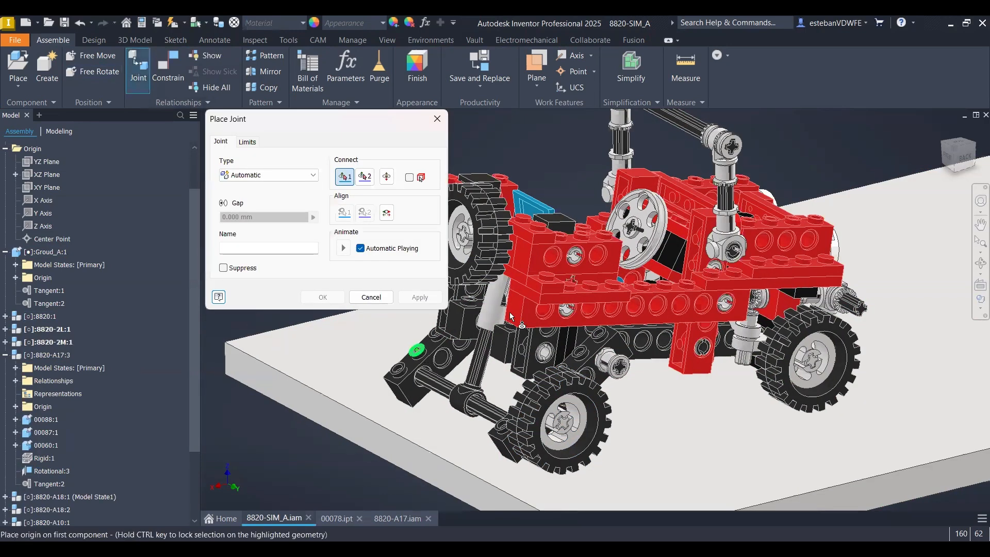
scroll(669, 311, up, 5)
click(669, 310)
scroll(530, 347, down, 5)
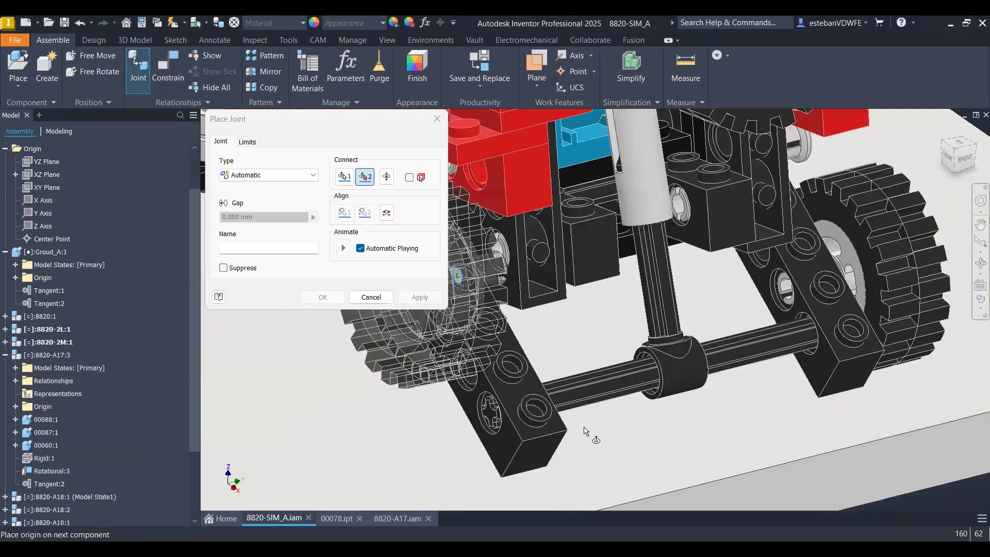
scroll(536, 393, up, 4)
click(546, 383)
scroll(537, 361, down, 4)
shift+middle_drag(534, 360, 541, 360)
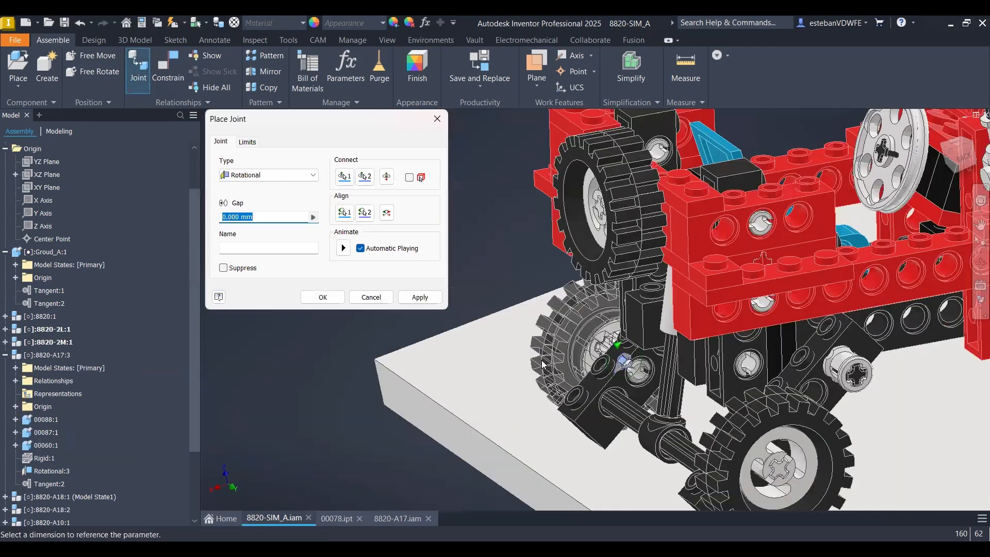
click(322, 297)
scroll(973, 406, down, 3)
middle_drag(974, 406, 800, 371)
key(Escape)
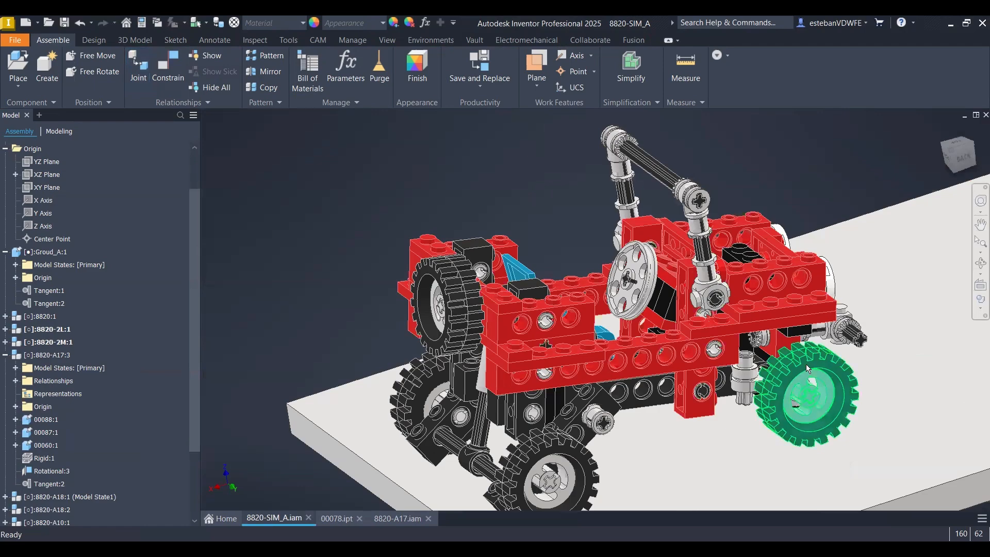
Move the front wheel as a test and undo the move
click(807, 395)
scroll(658, 400, up, 2)
shift+middle_drag(846, 402, 515, 317)
scroll(515, 316, up, 1)
drag(515, 316, 495, 309)
click(255, 247)
key(ctrl+z)
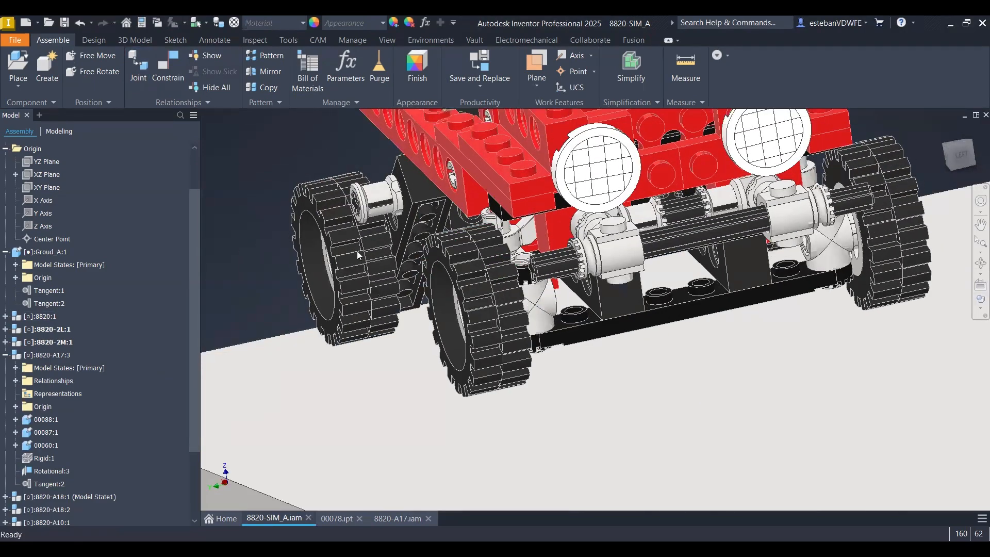
Swing the front wheel assembly to examine how it turns on its mount
right_click(505, 189)
click(494, 378)
drag(494, 347, 496, 394)
click(498, 389)
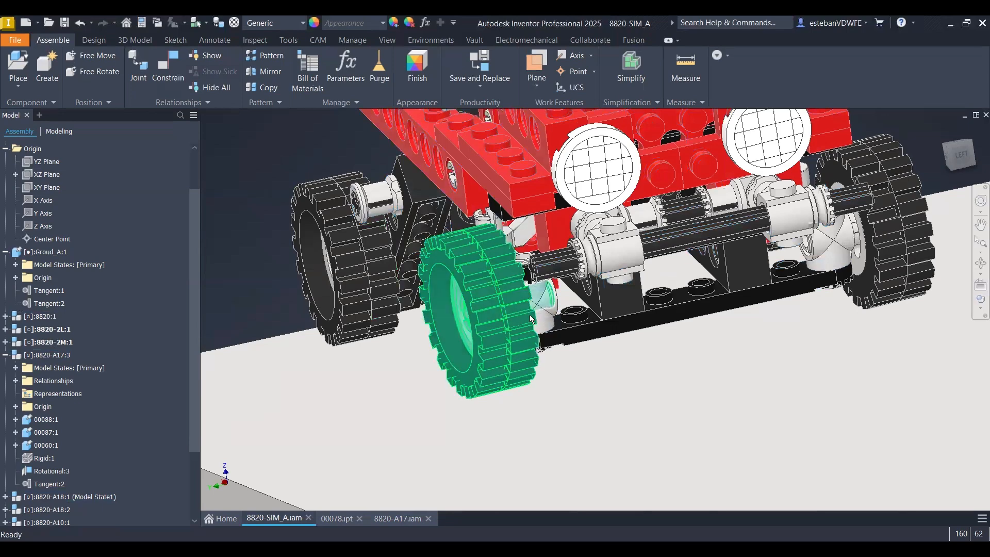
Locate front wheel 8820-A17:1 in the model tree and inspect its Insert constraint
click(530, 315)
right_drag(305, 202, 154, 275)
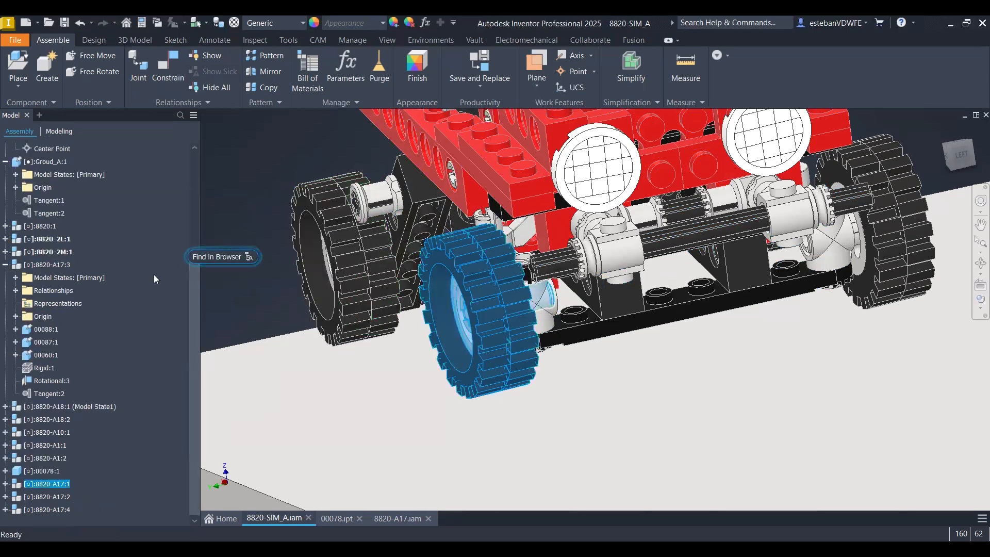
click(4, 485)
double_click(43, 497)
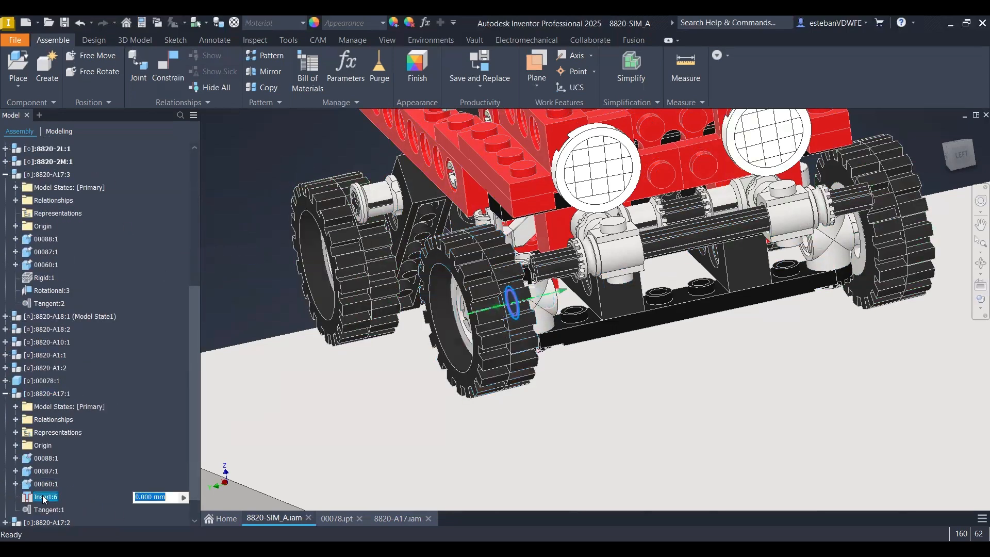
click(156, 411)
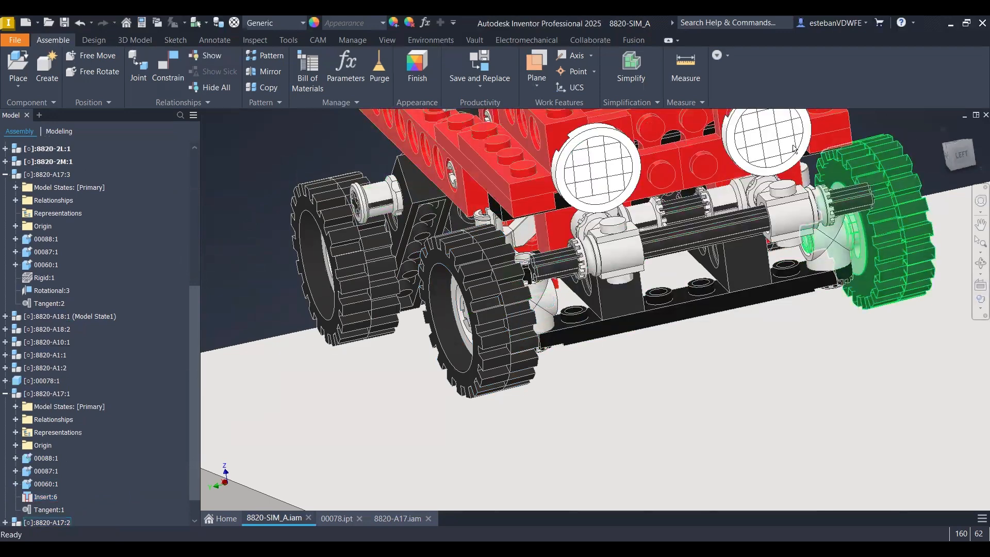
Examine from the side how the wheels meet the ground plate, and inspect the rear wheel's tangent constraint
click(947, 156)
scroll(468, 318, down, 12)
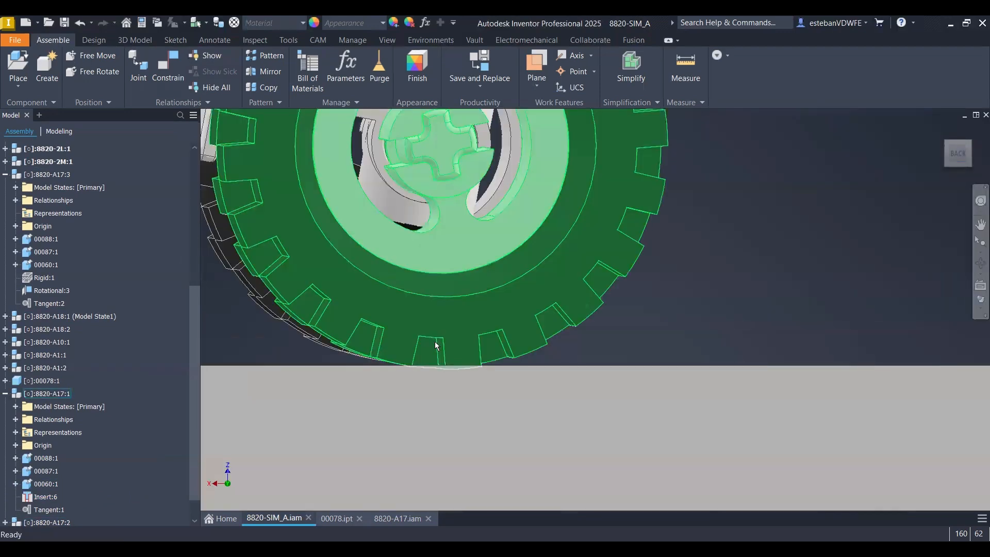
scroll(436, 345, up, 8)
middle_drag(436, 344, 528, 372)
click(45, 304)
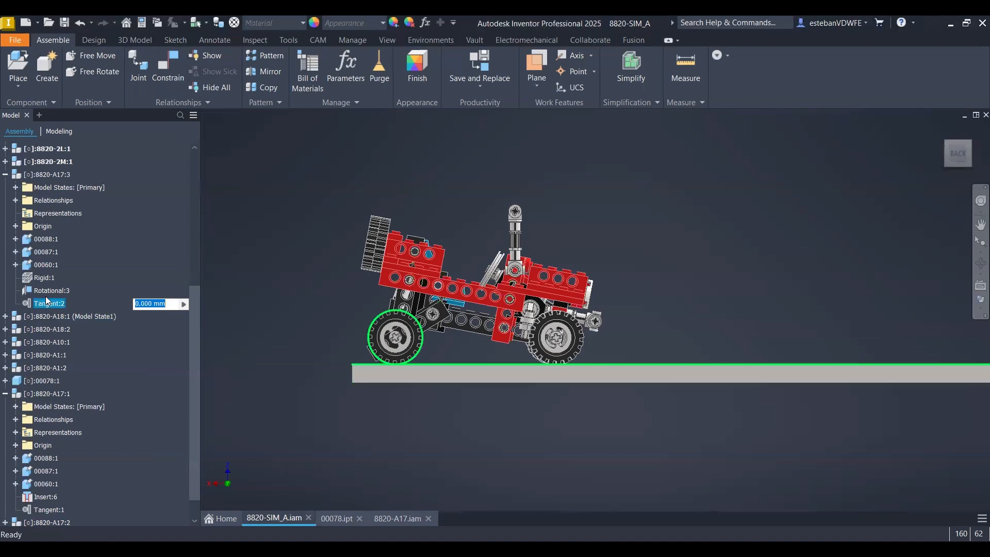
click(88, 341)
Toggle the suppression of the ground plate's Tangent:1 constraint twice to seat the wheel on the plate
scroll(89, 341, up, 6)
right_click(55, 347)
click(88, 435)
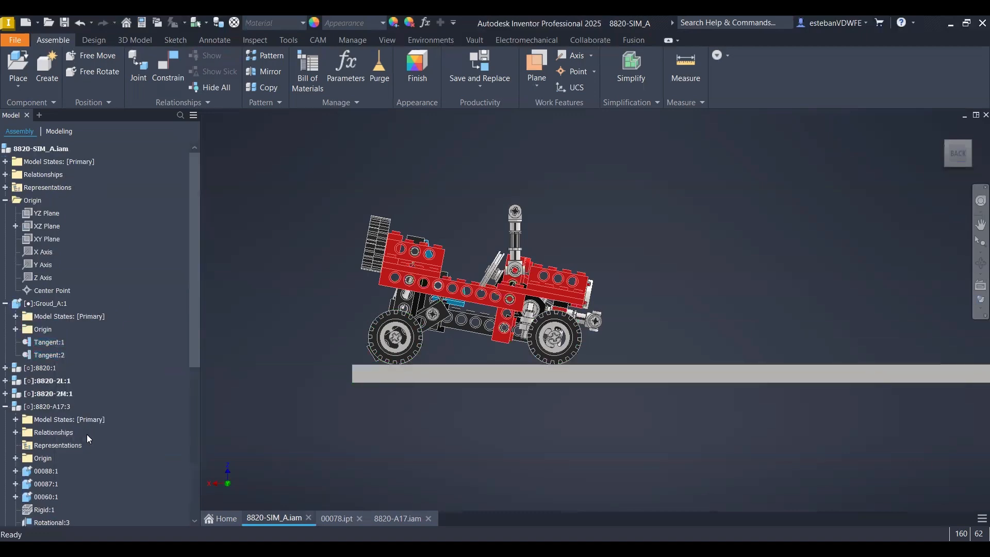
right_click(57, 347)
click(87, 439)
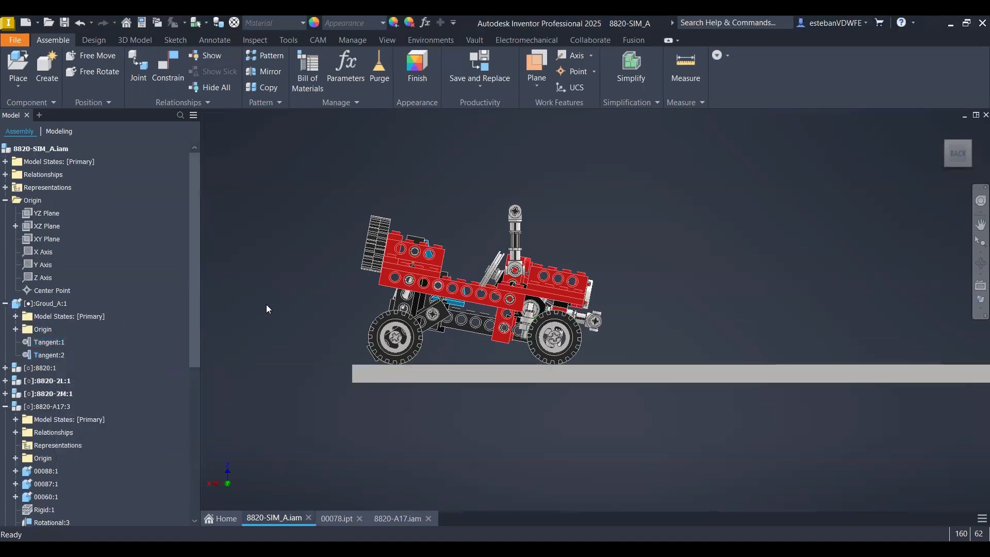
Finish the Dynamic Simulation environment and enter it again for the vehicle assembly
scroll(571, 339, down, 4)
scroll(571, 338, up, 2)
click(564, 278)
click(650, 253)
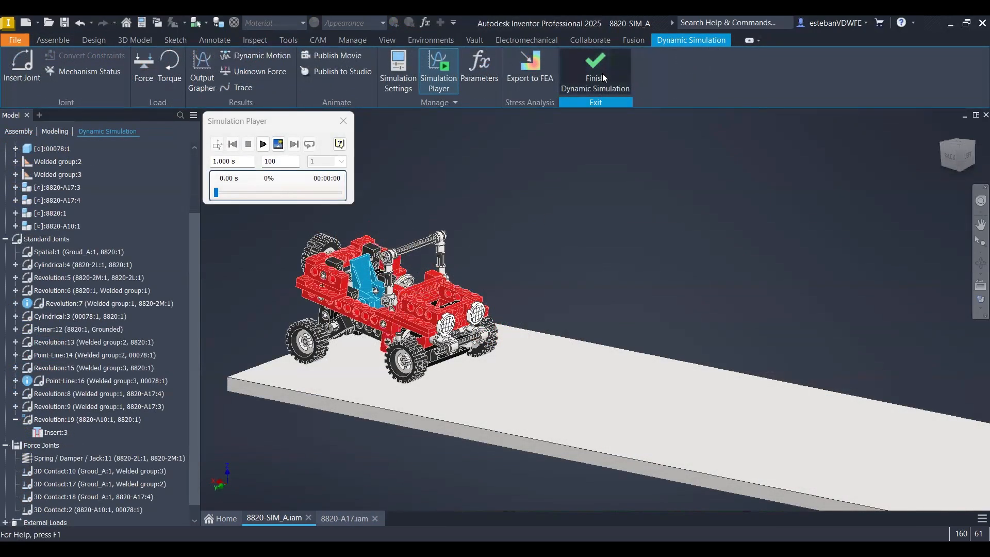
click(602, 75)
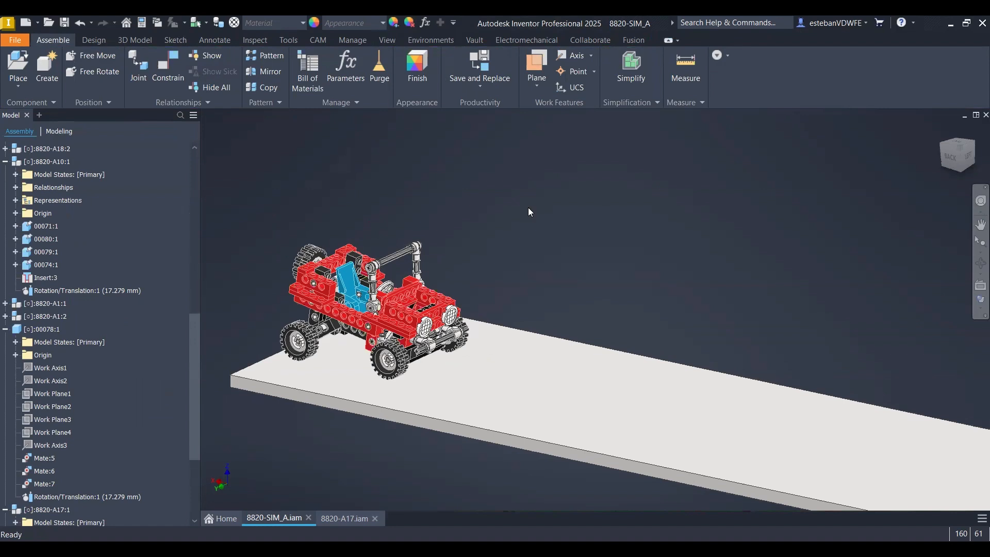
click(438, 42)
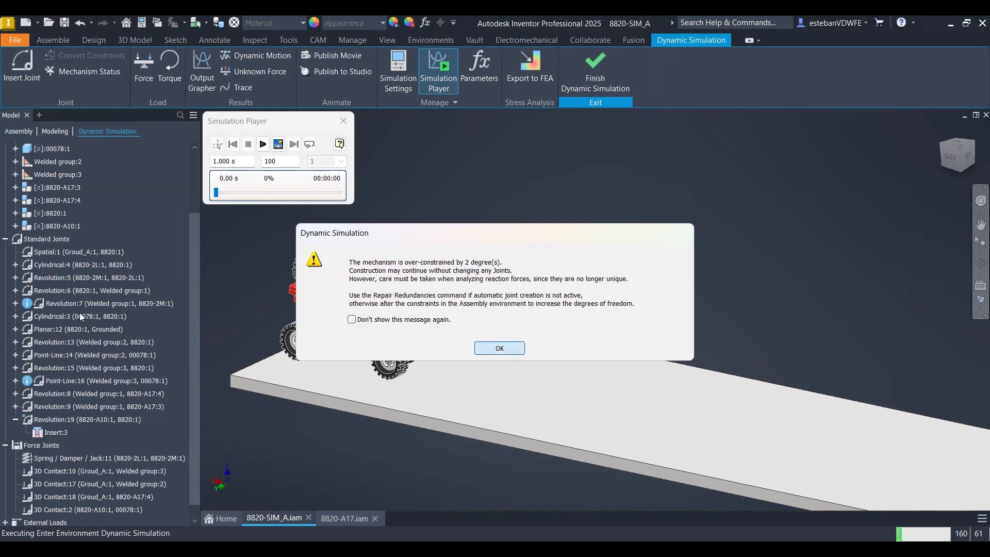
Examine the flagged joints Revolution:7 and Point-Line:16 on the vehicle
click(63, 291)
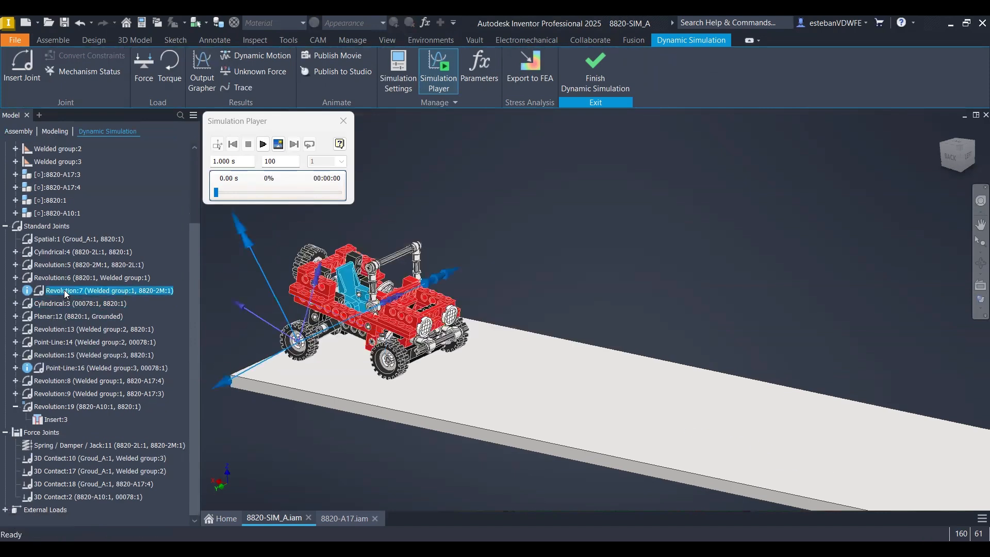
click(54, 369)
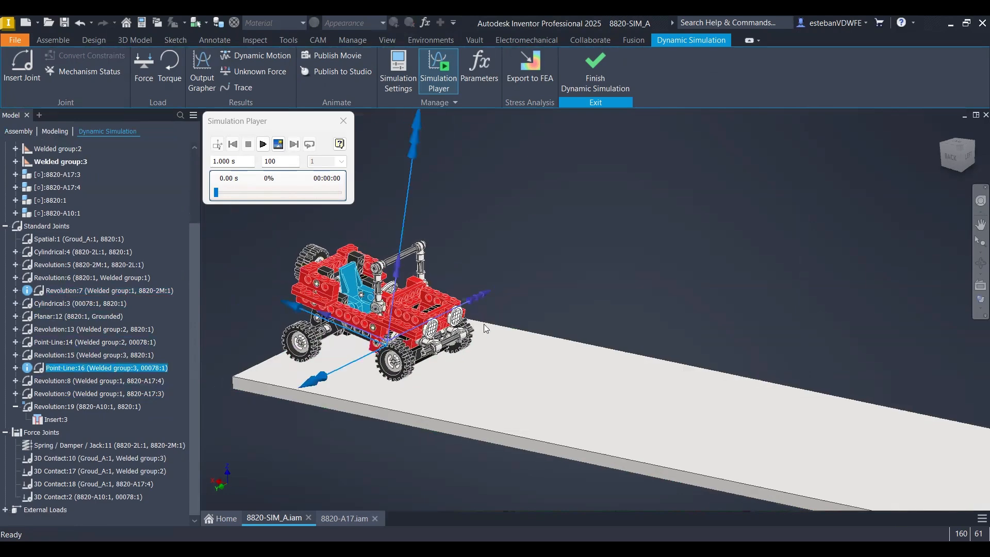
shift+middle_drag(487, 327, 553, 384)
scroll(553, 383, down, 2)
scroll(556, 388, down, 2)
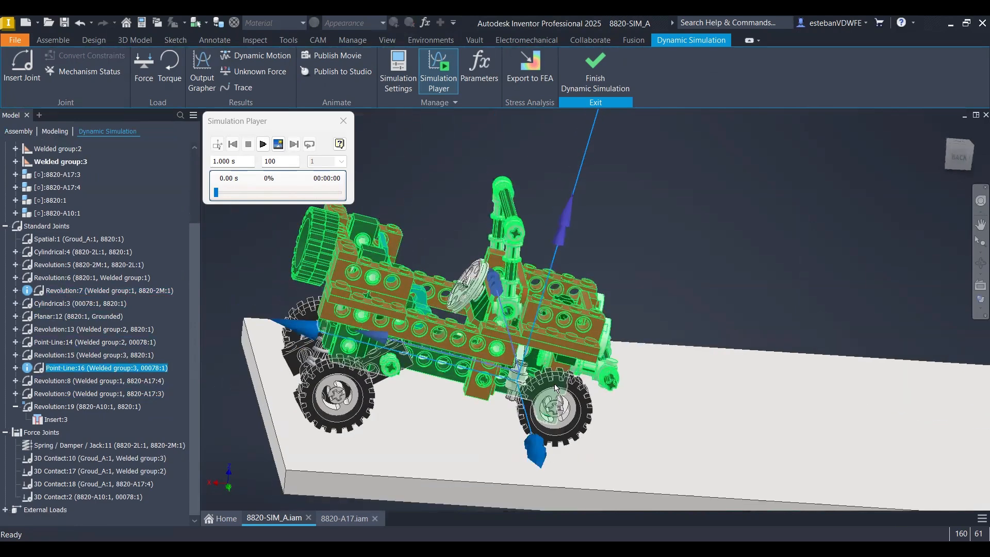
scroll(555, 388, up, 1)
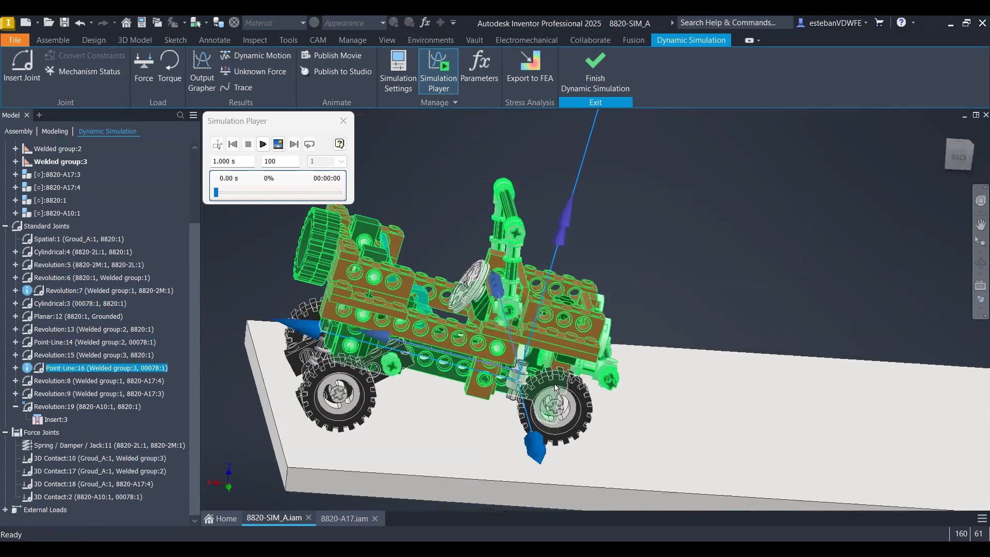
click(751, 246)
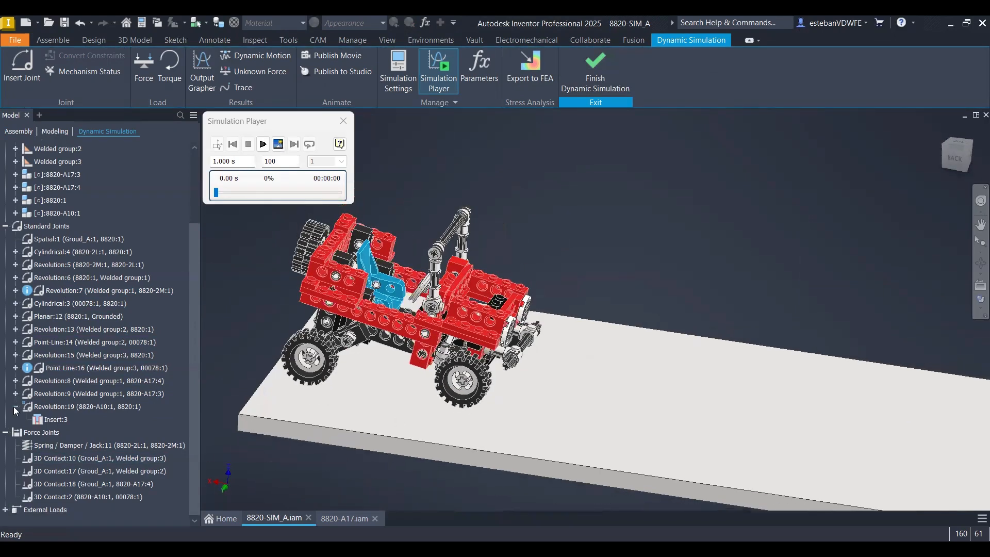
Inspect the Revolution:19 joint and the 3D contacts between the ground plate and the wheels
click(15, 408)
click(55, 420)
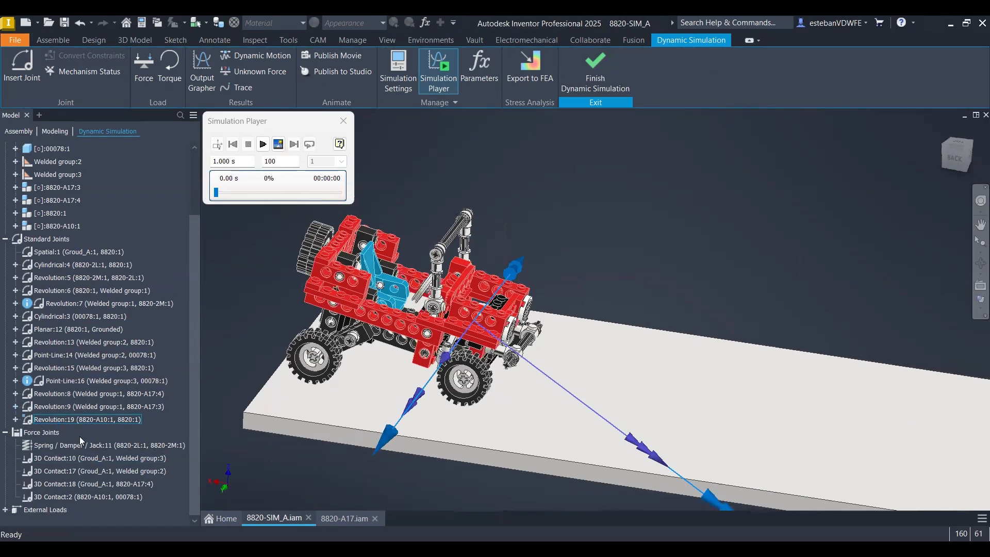
click(74, 458)
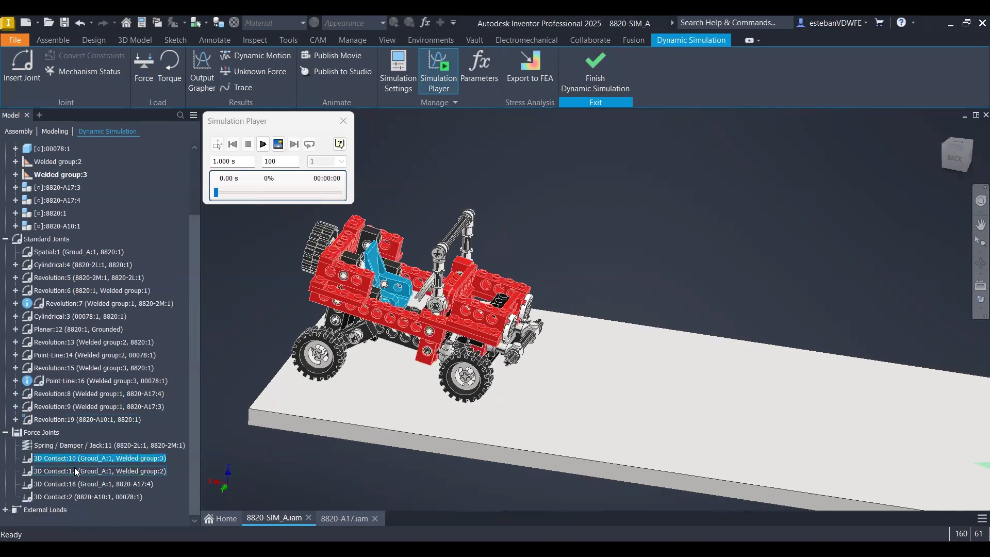
click(74, 468)
click(69, 485)
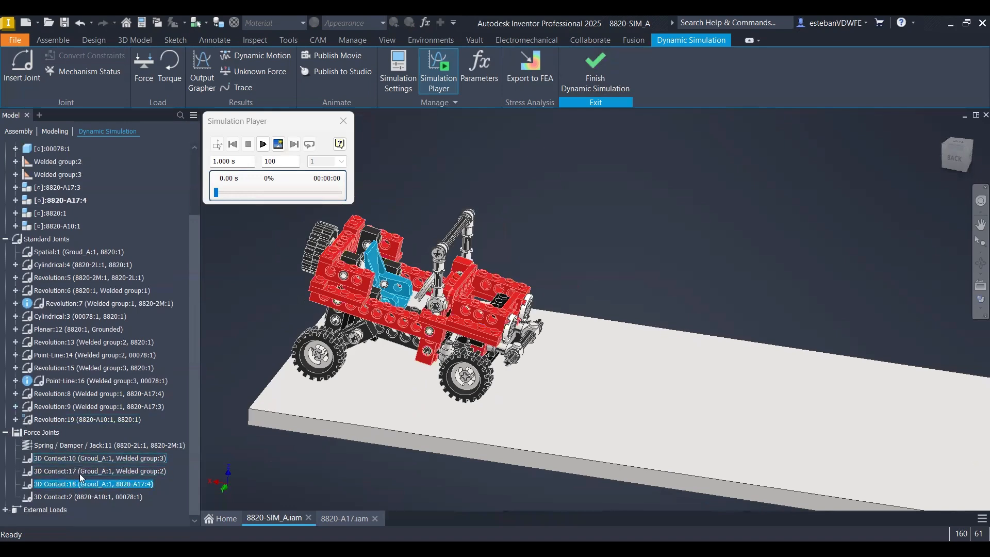
click(268, 342)
scroll(267, 316, down, 4)
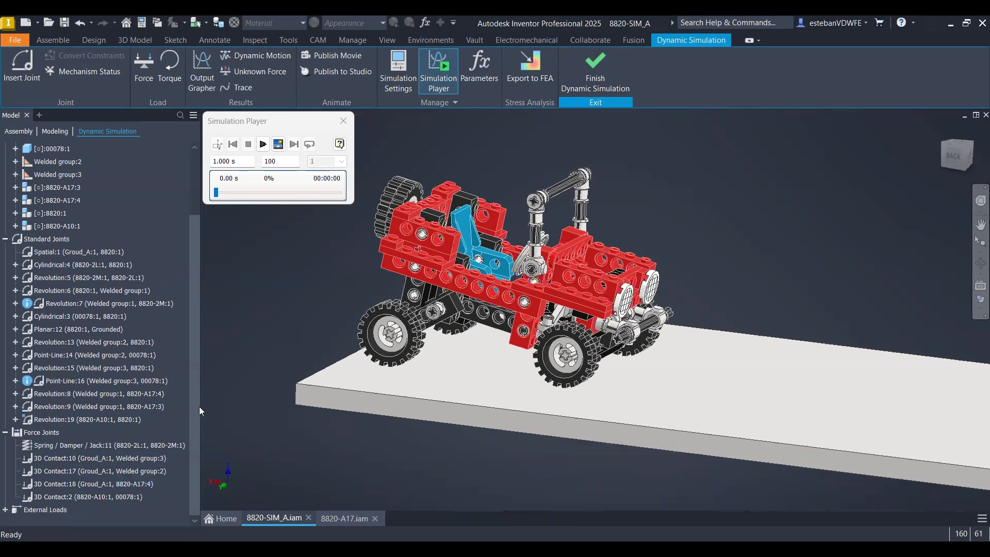
scroll(327, 288, down, 3)
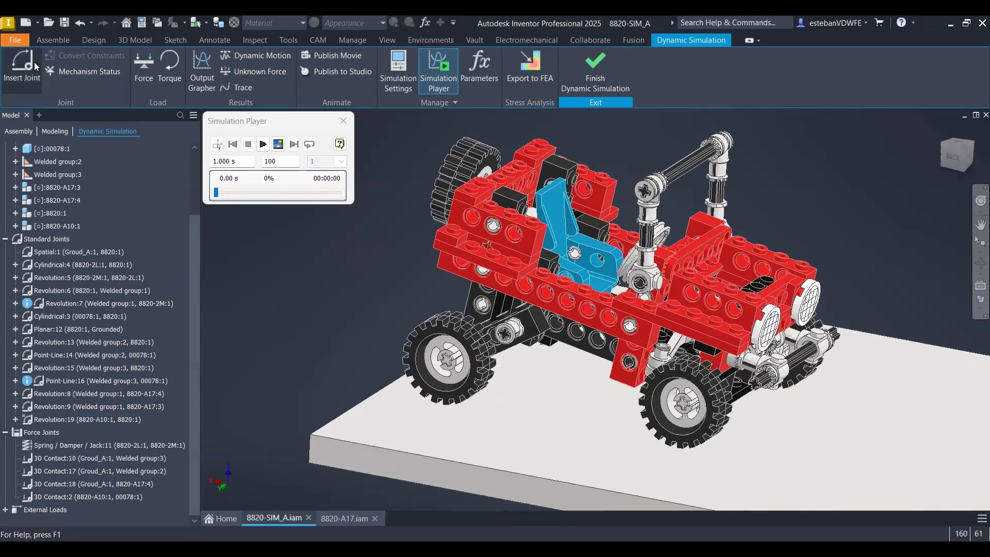
click(22, 67)
scroll(437, 387, down, 3)
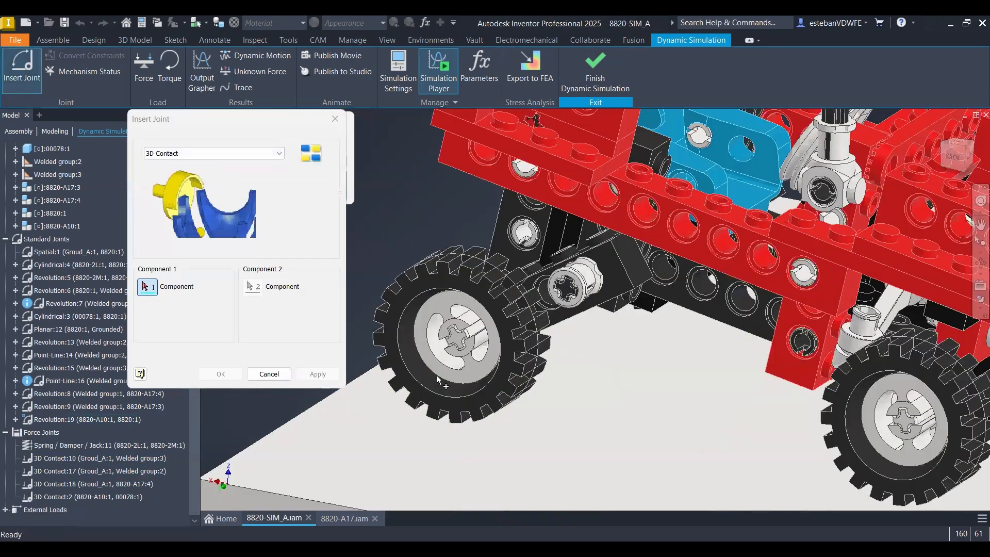
click(444, 377)
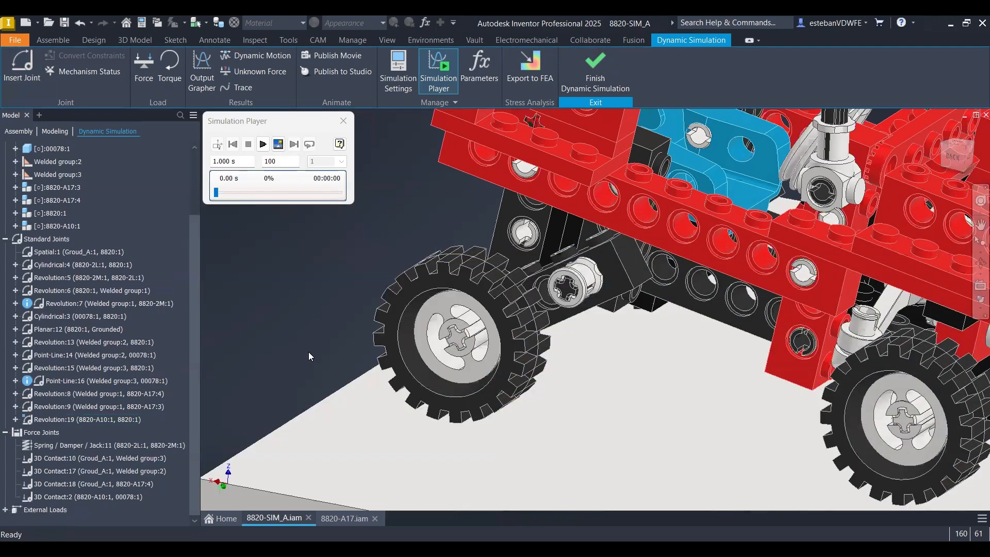
Examine the vehicle's stance on the plate and inspect its Spring / Damper / Jack:11 joint
scroll(309, 352, down, 5)
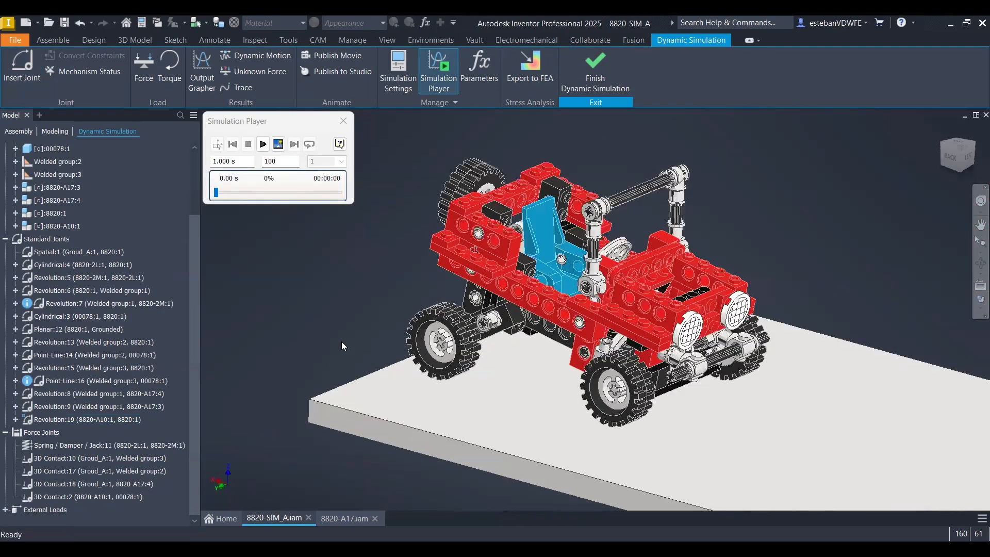
shift+middle_drag(342, 342, 356, 344)
shift+middle_drag(517, 404, 711, 411)
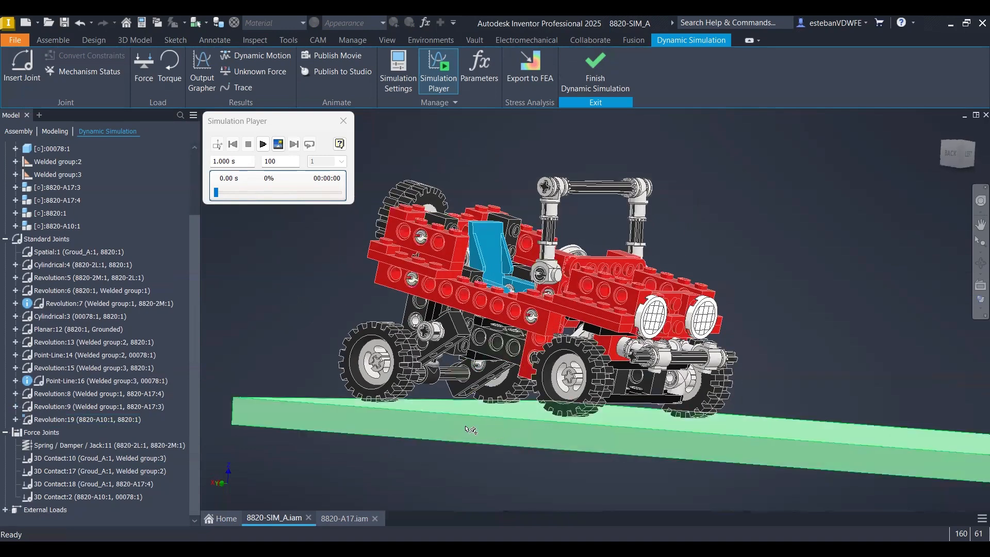
shift+middle_drag(313, 315, 289, 340)
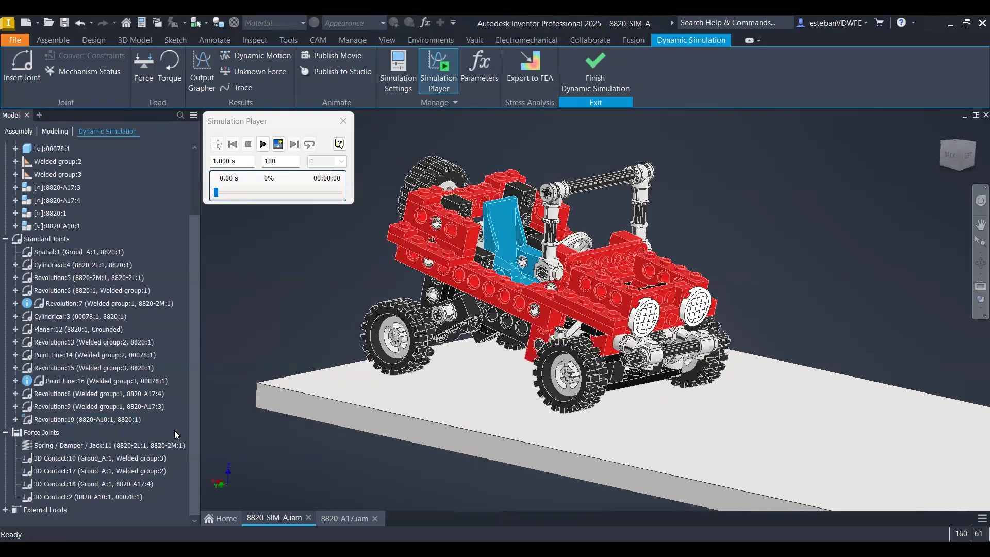
click(78, 447)
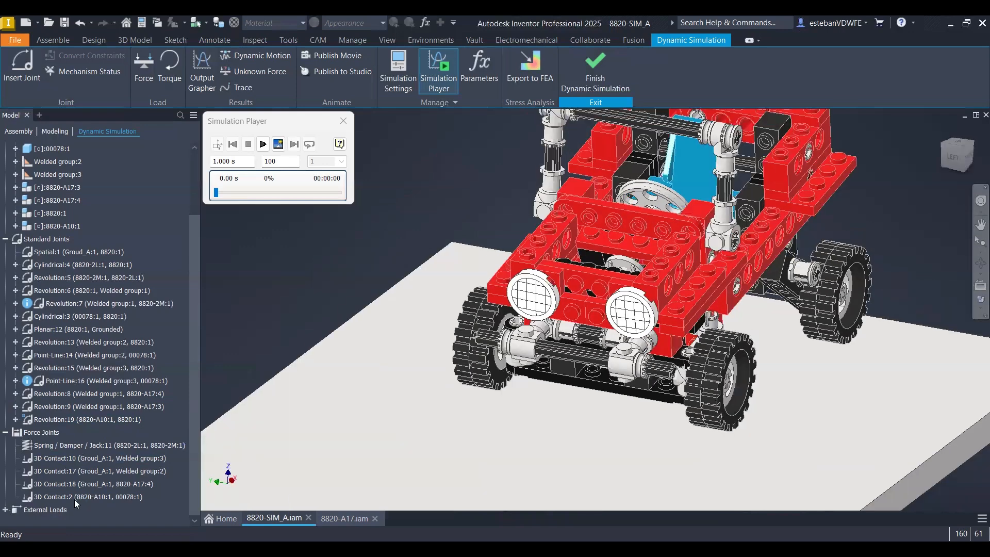
Inspect the steering gear's 3D Contact:2 joint and review its stiffness, damping and friction properties
click(74, 496)
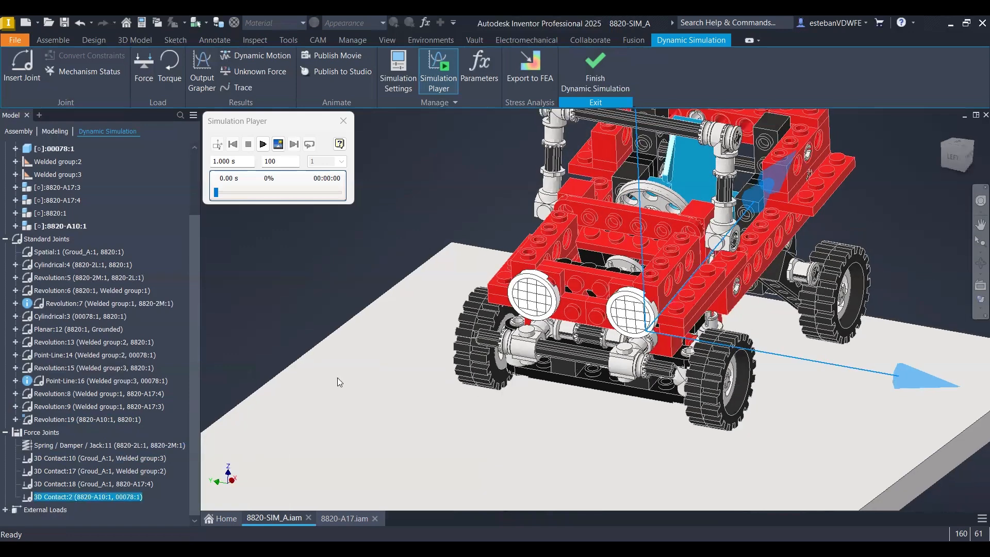
scroll(665, 379, up, 8)
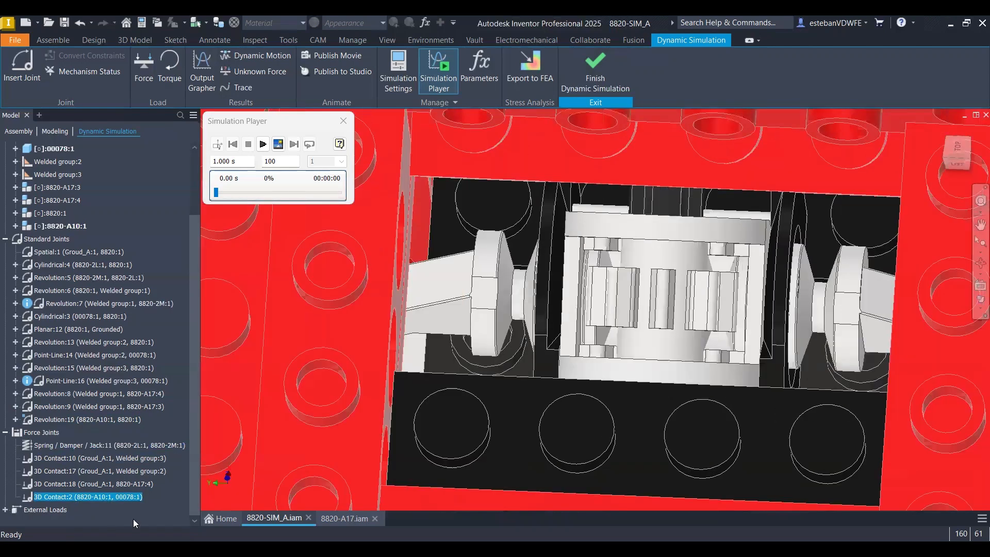
double_click(118, 497)
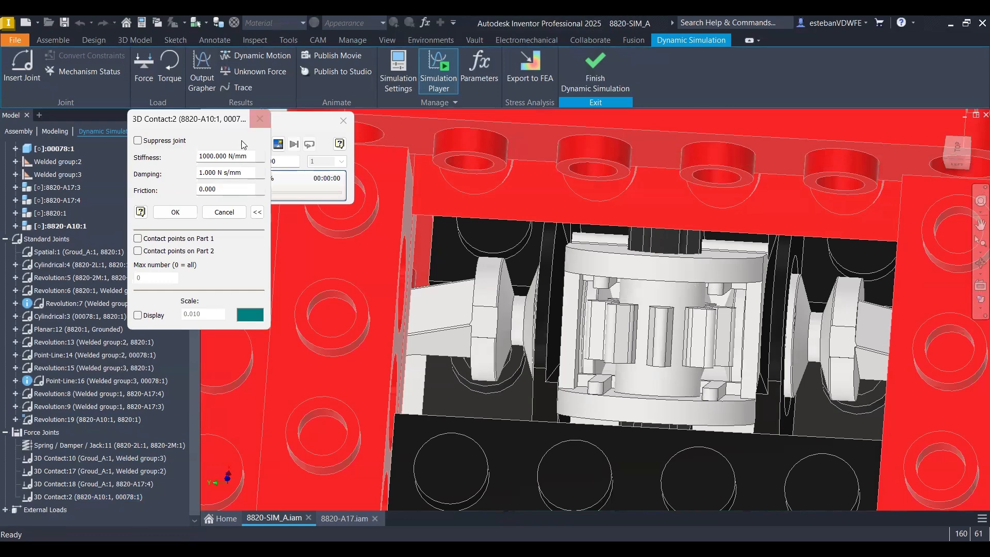
Look through the rolling joint types in the Joints Table without inserting a joint
right_click(96, 497)
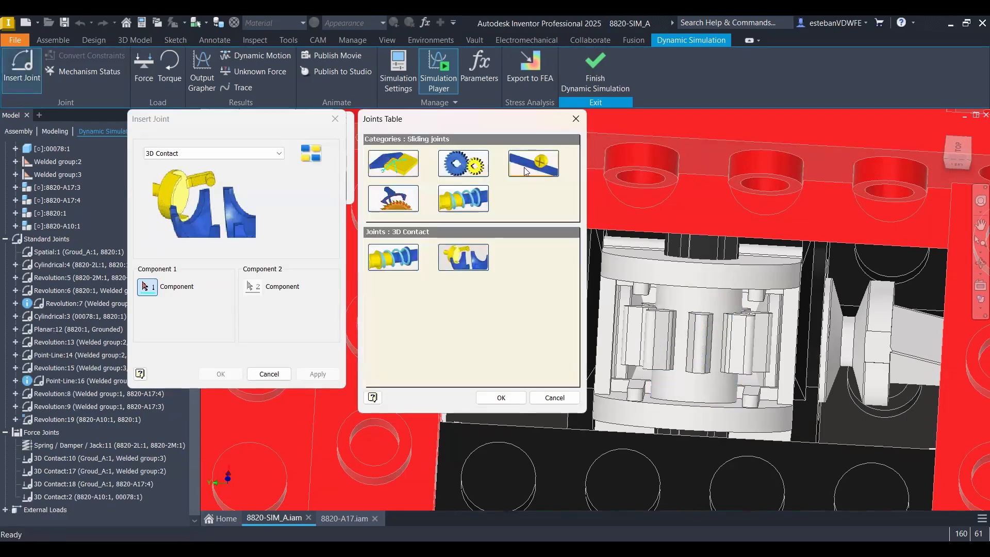
click(464, 163)
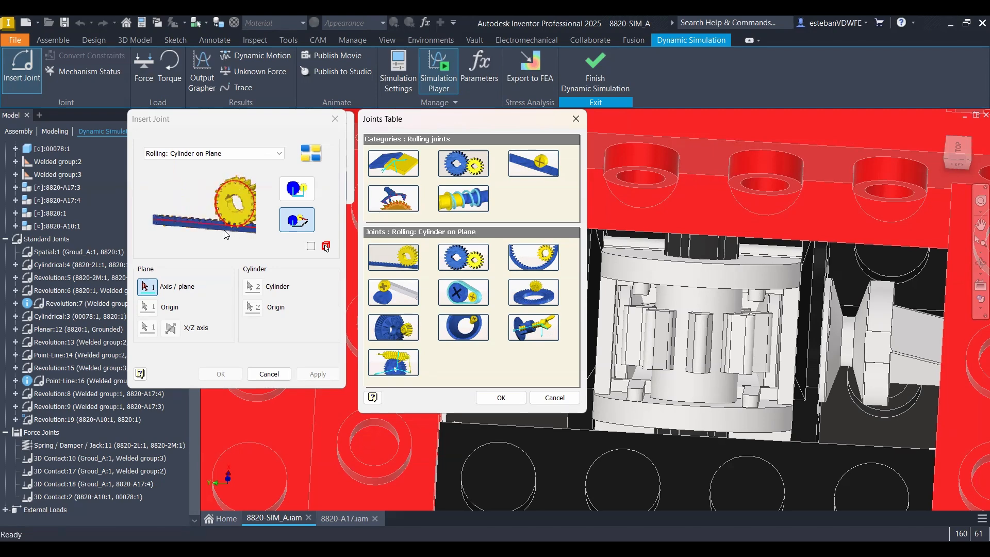
click(284, 374)
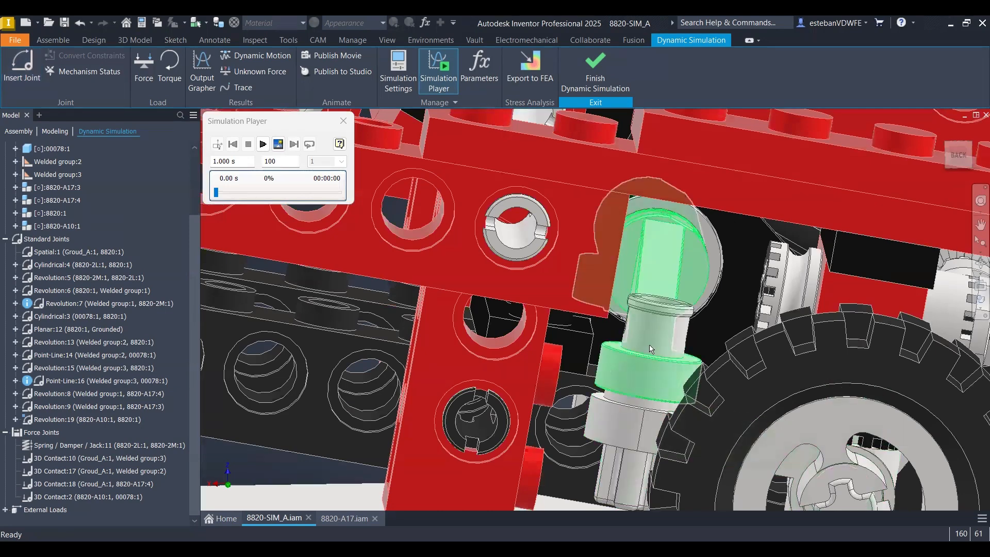
Check the imposed motion settings of the Revolution:19 joint and close its properties without changes
scroll(645, 392, down, 3)
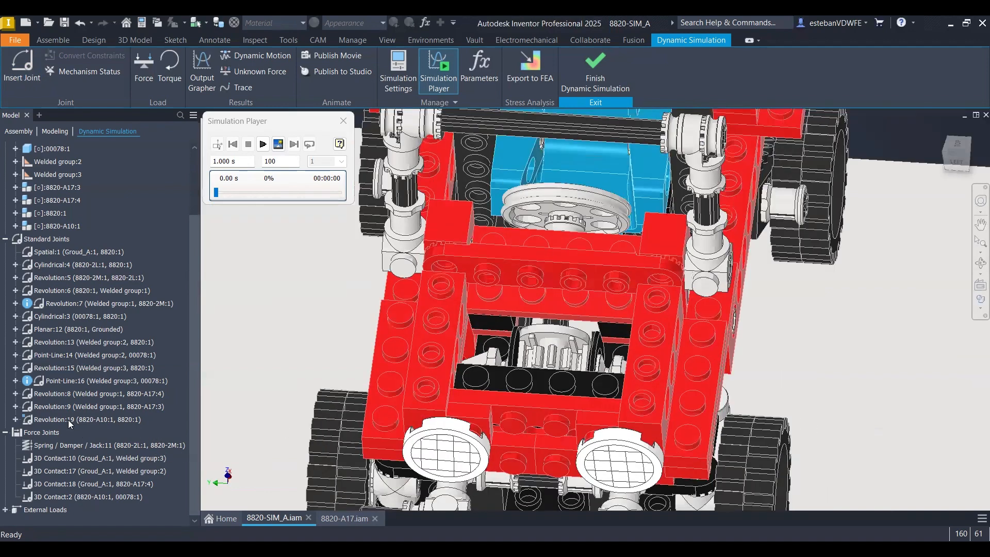
right_click(70, 420)
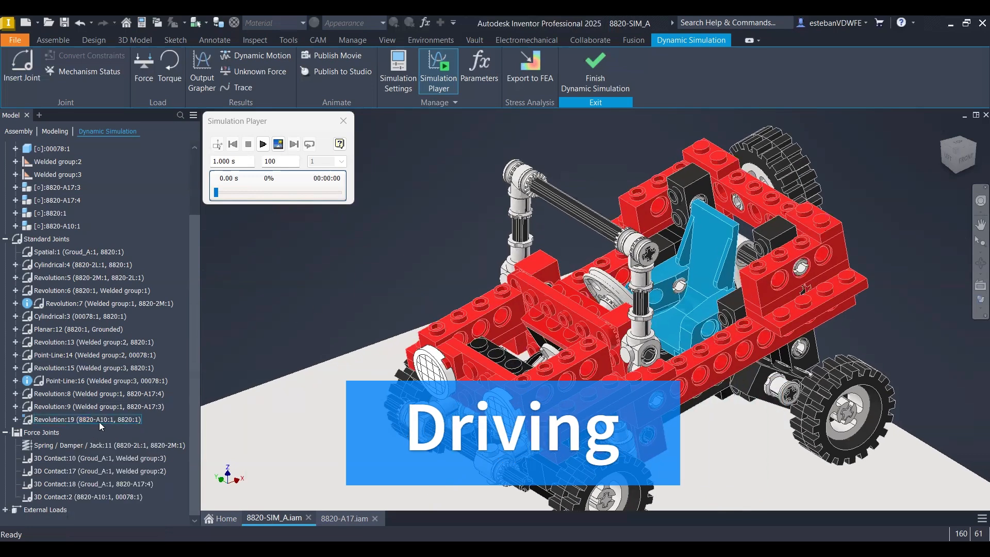
right_click(98, 421)
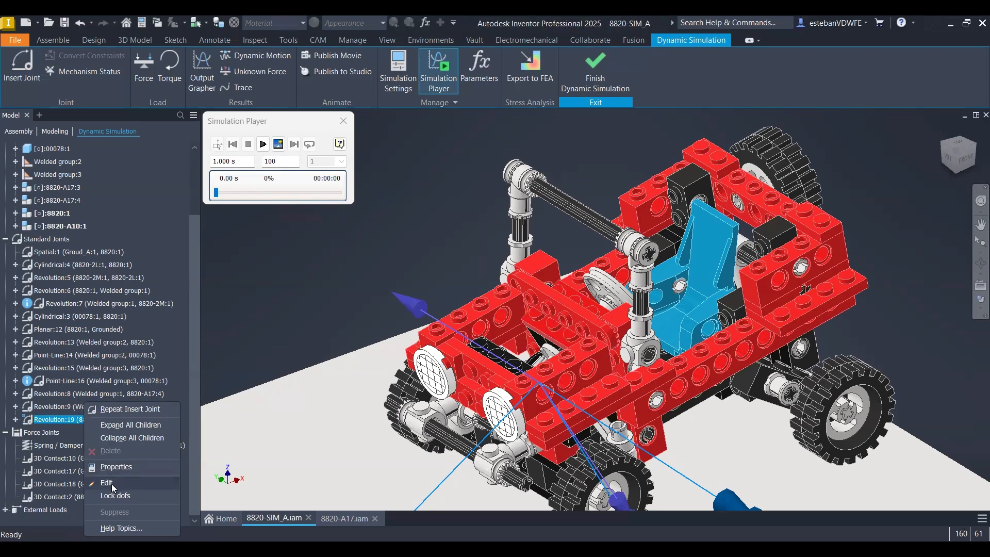
click(115, 468)
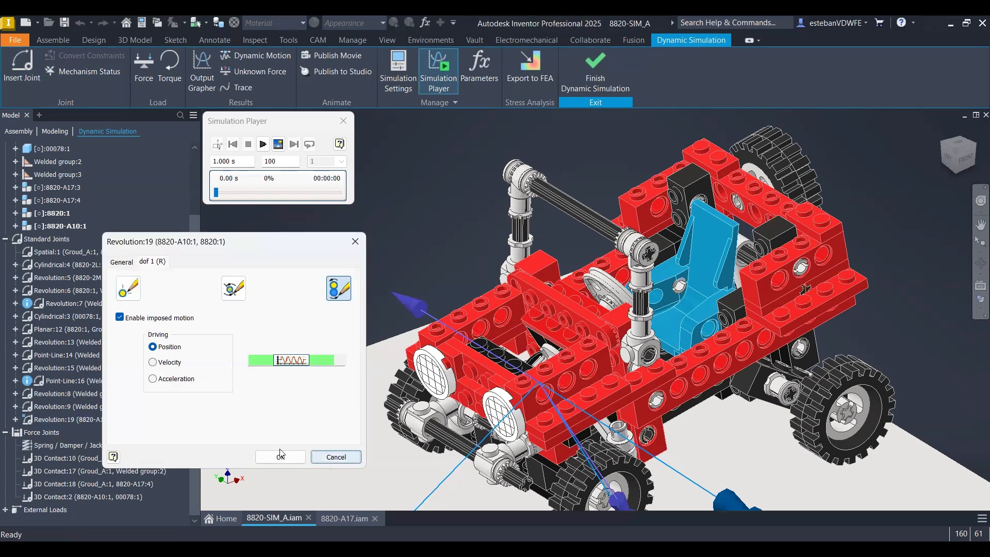
click(336, 457)
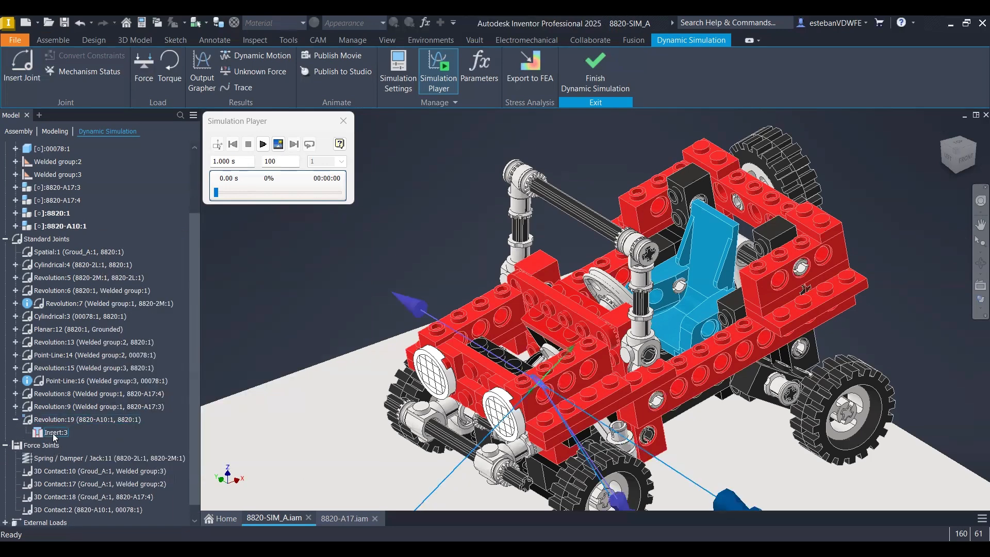
Inspect the Insert:3 constraint in the Revolution:19 joint and review the joint's initial conditions, torque and imposed motion settings
click(55, 433)
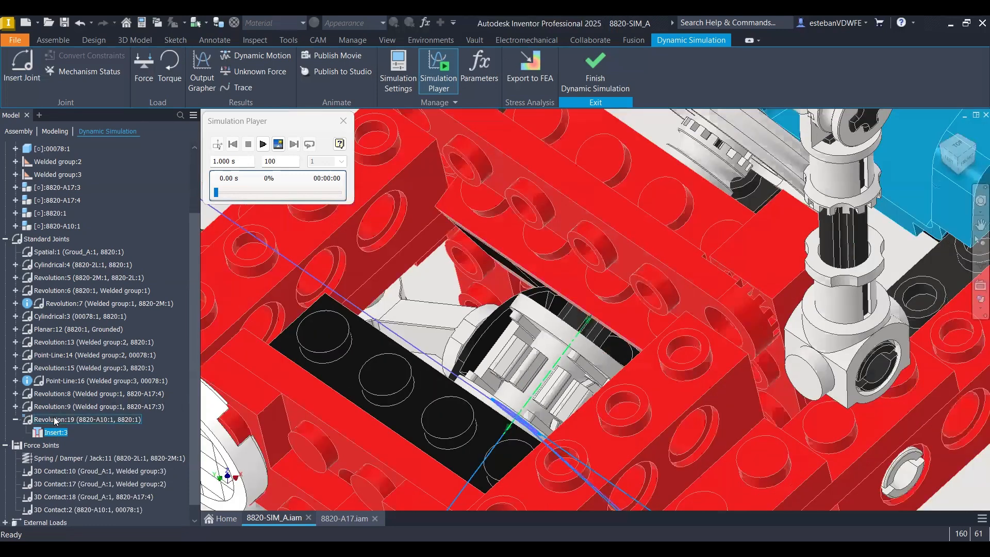
click(55, 421)
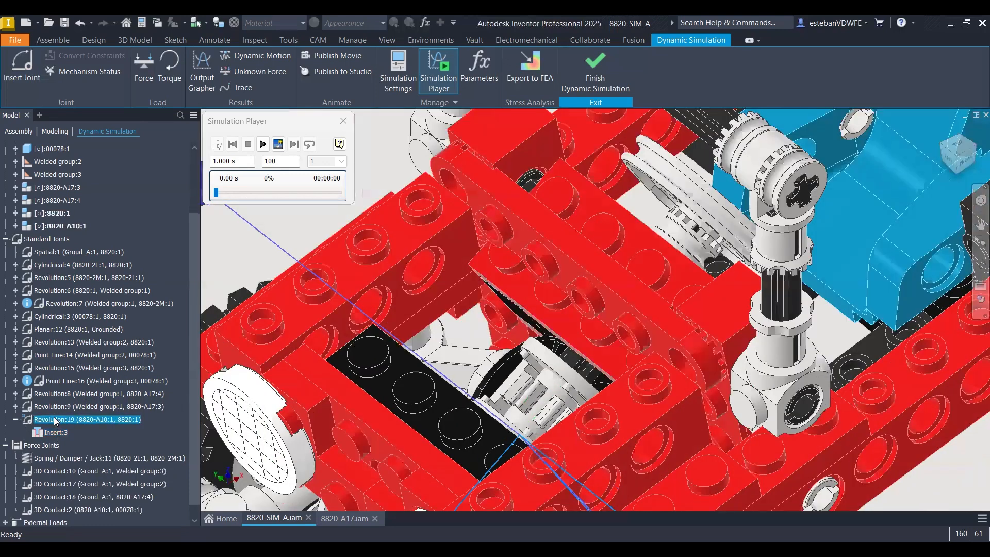
right_click(66, 472)
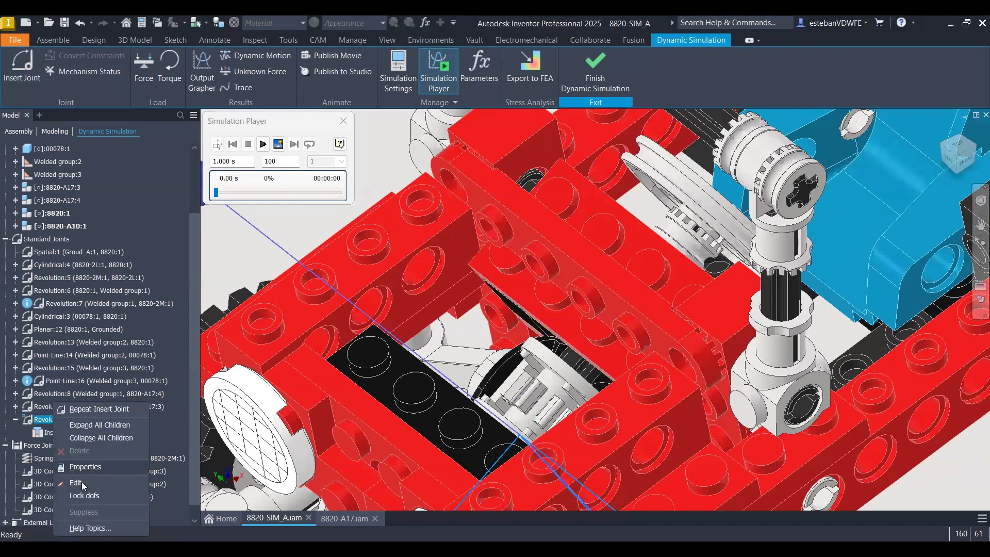
click(85, 468)
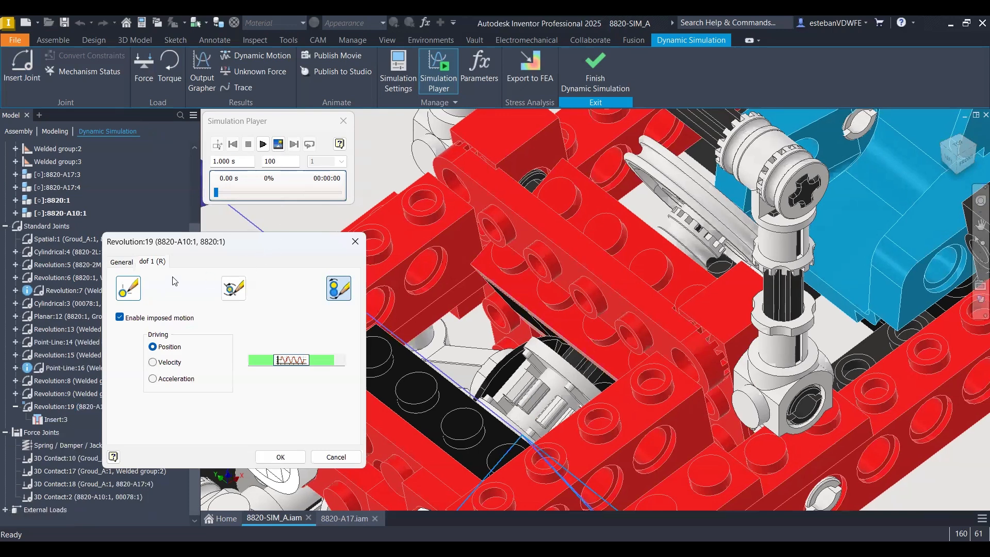
click(129, 288)
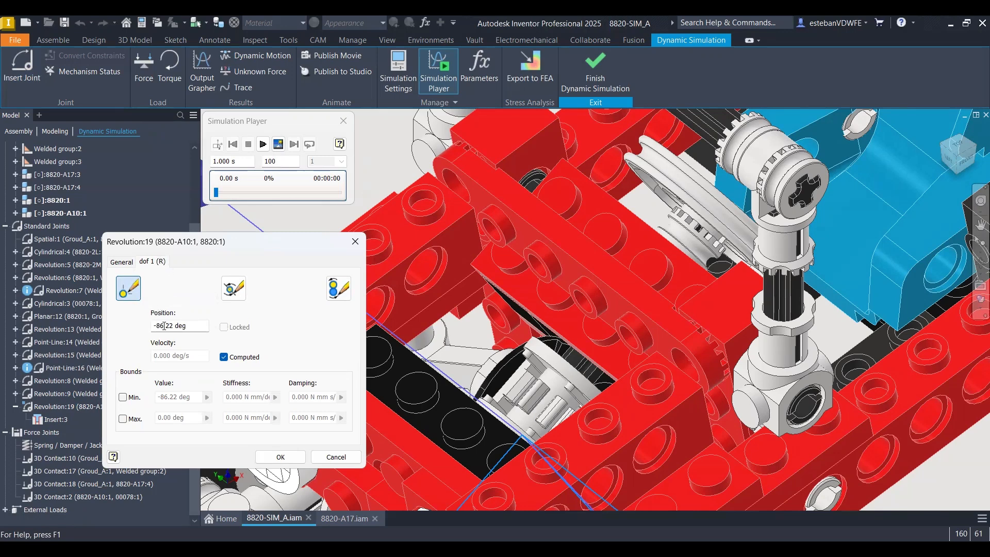
click(243, 292)
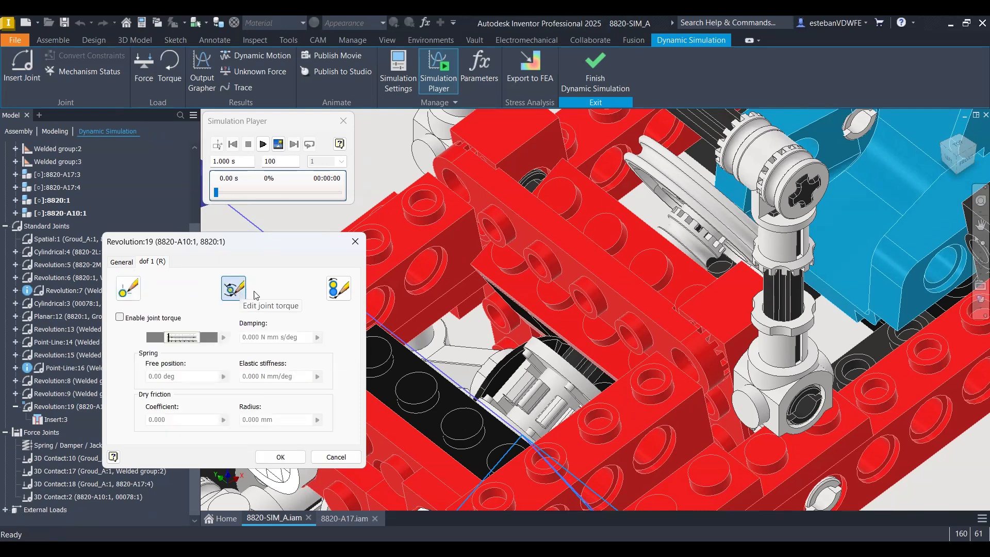
click(339, 288)
click(140, 313)
click(129, 288)
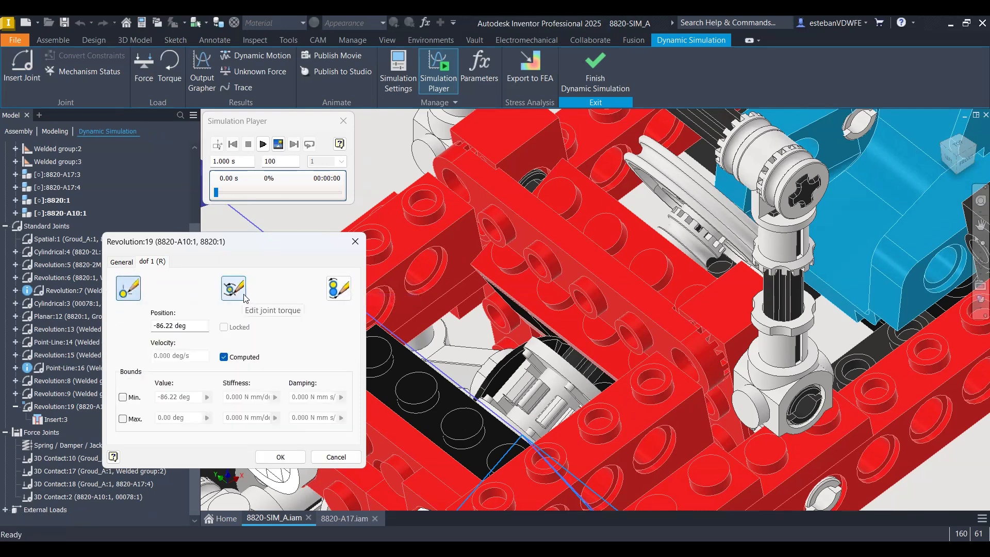
click(234, 288)
click(343, 288)
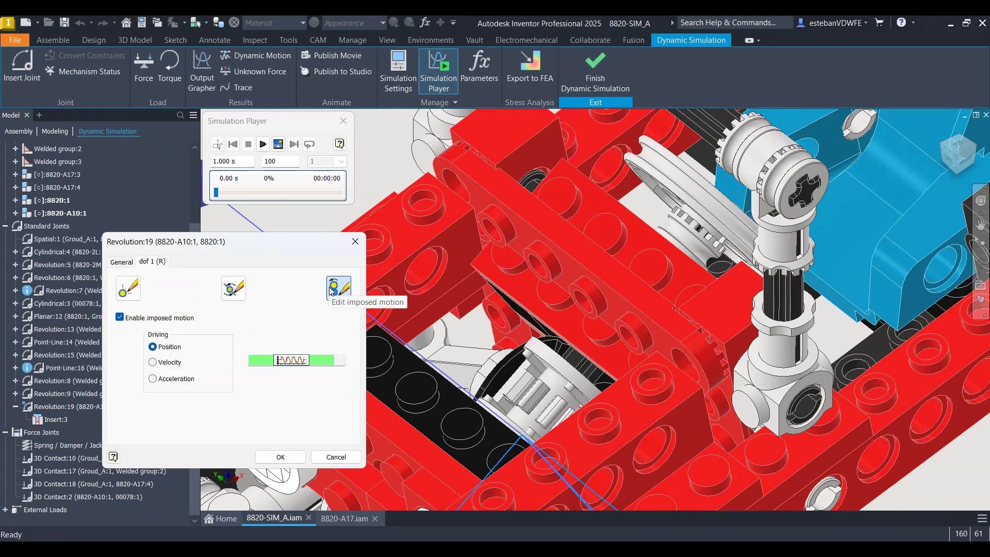
Switch Revolution:19's driven position to a constant value and back to the input grapher, and open its motion graph
click(293, 360)
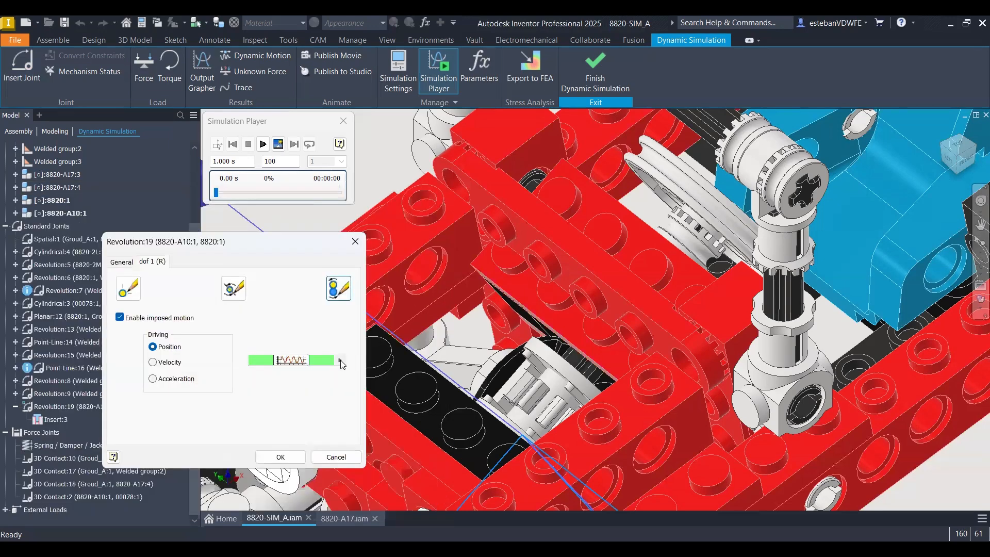
click(340, 359)
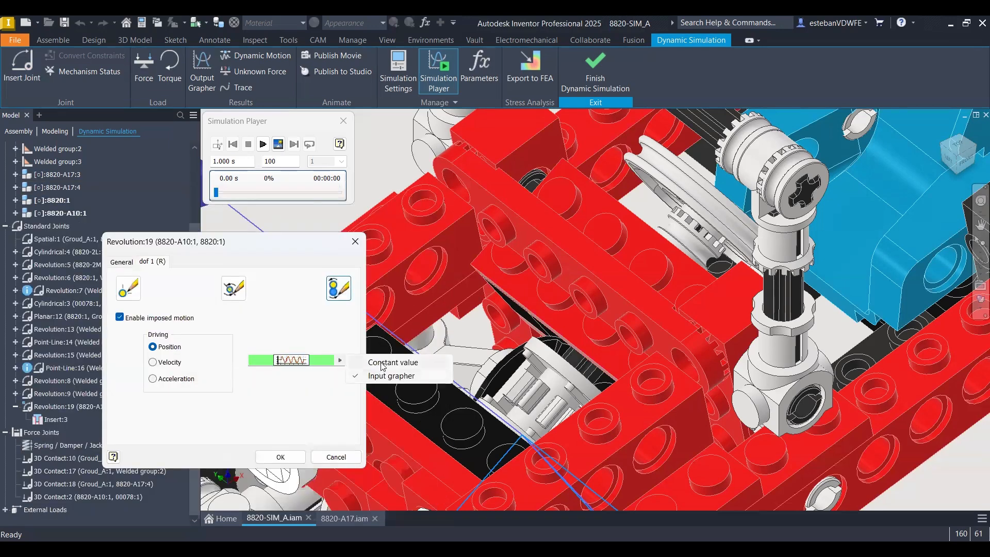
click(341, 360)
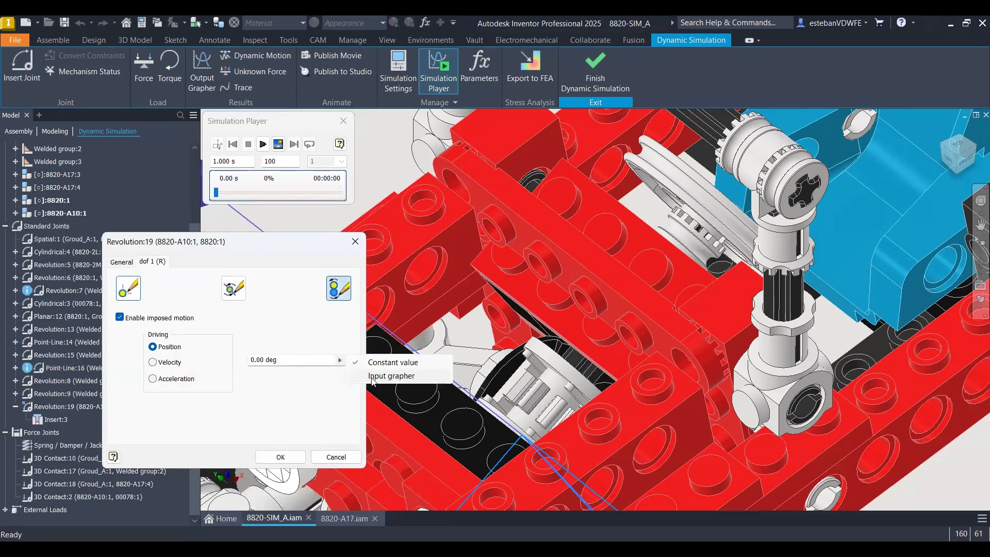
click(373, 377)
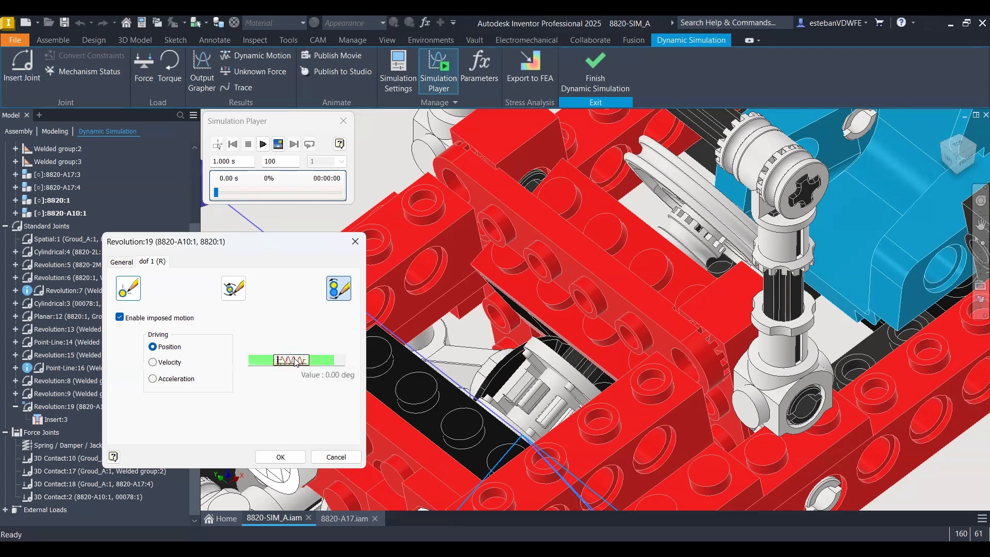
click(291, 360)
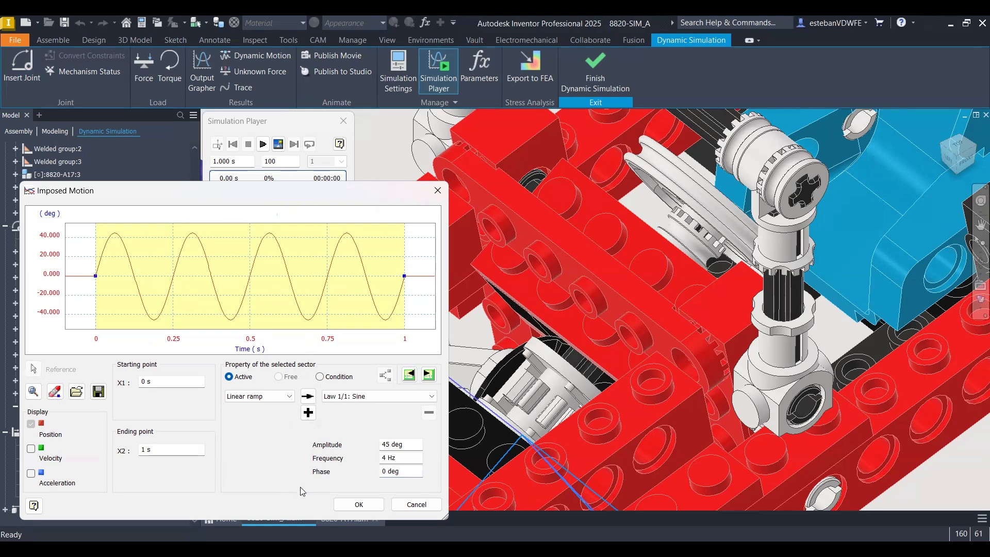
Replace the sine law of the imposed motion with a linear ramp and review its starting and ending point values
click(252, 396)
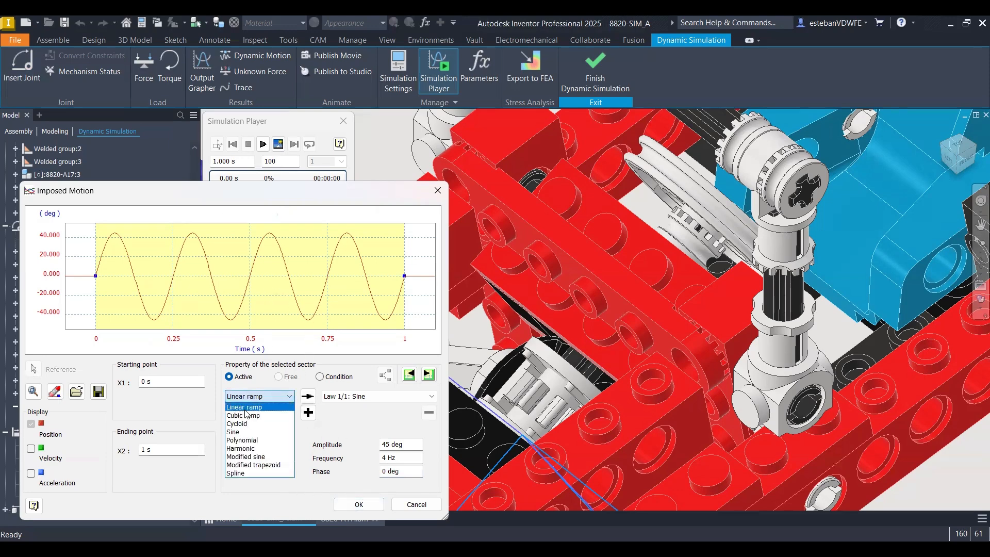
click(308, 396)
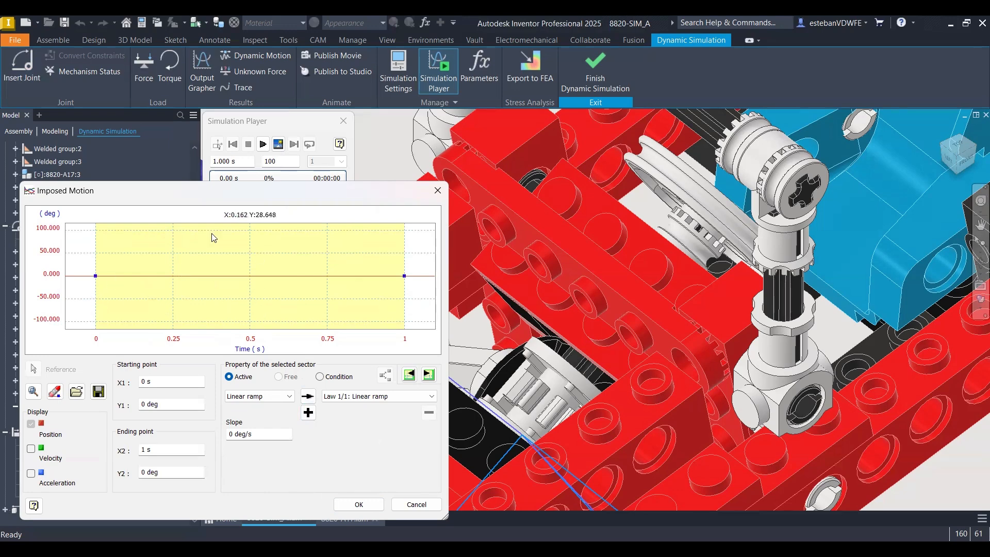
drag(261, 435, 222, 437)
click(149, 382)
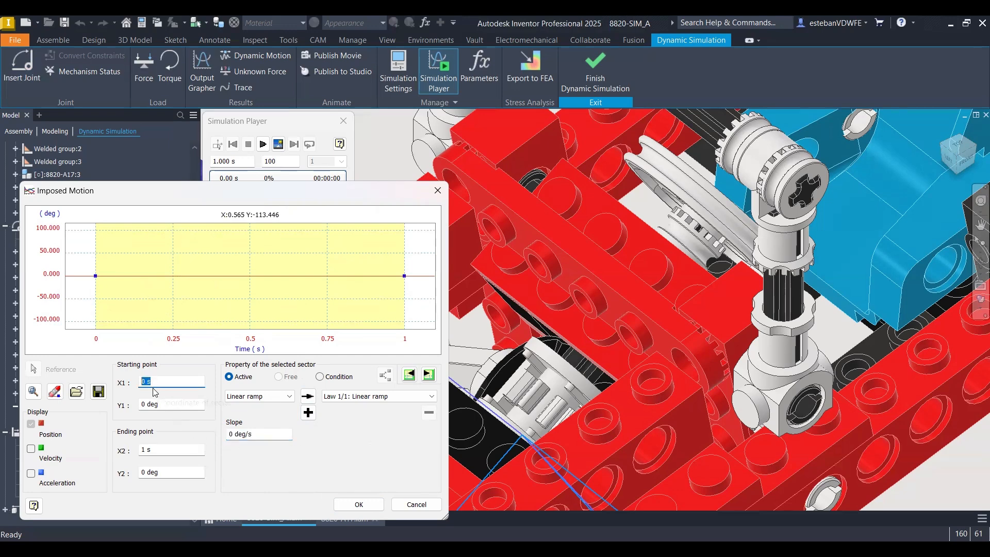
click(164, 405)
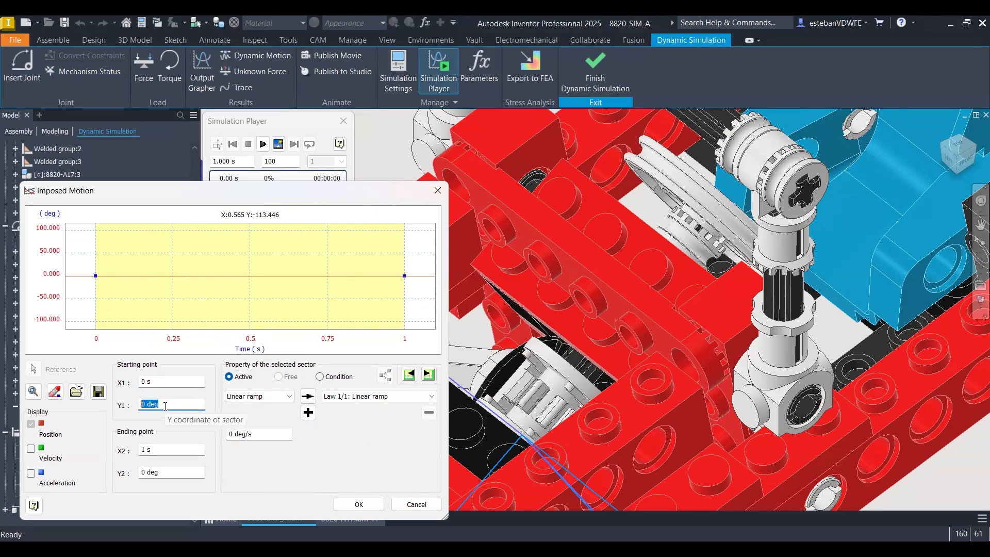
click(164, 470)
click(179, 447)
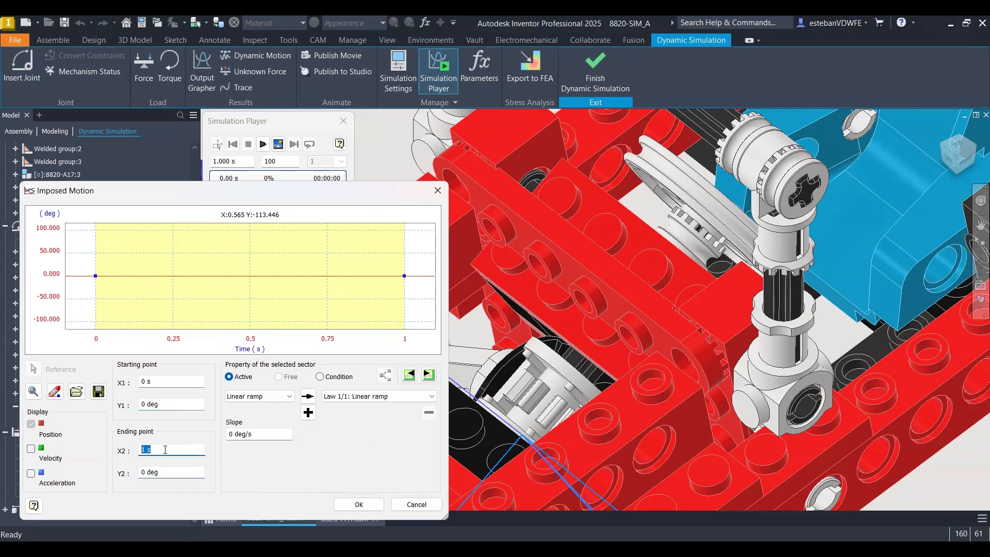
Set the linear ramp's slope to 30 deg/s
click(250, 434)
click(262, 433)
drag(233, 434, 224, 439)
text(30)
key(Return)
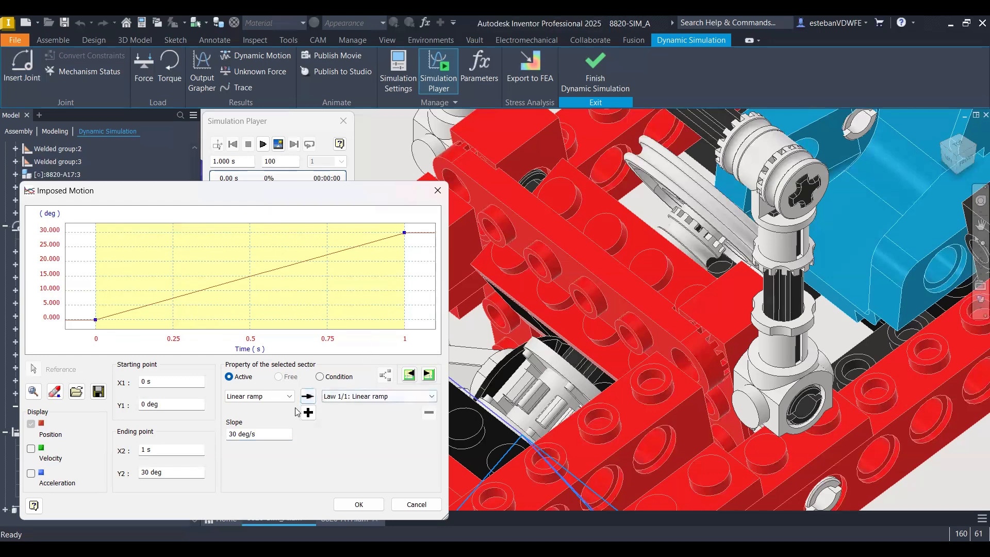
Replace the linear ramp with a sine law having an amplitude of 45 deg and a frequency of 4 Hz
click(267, 397)
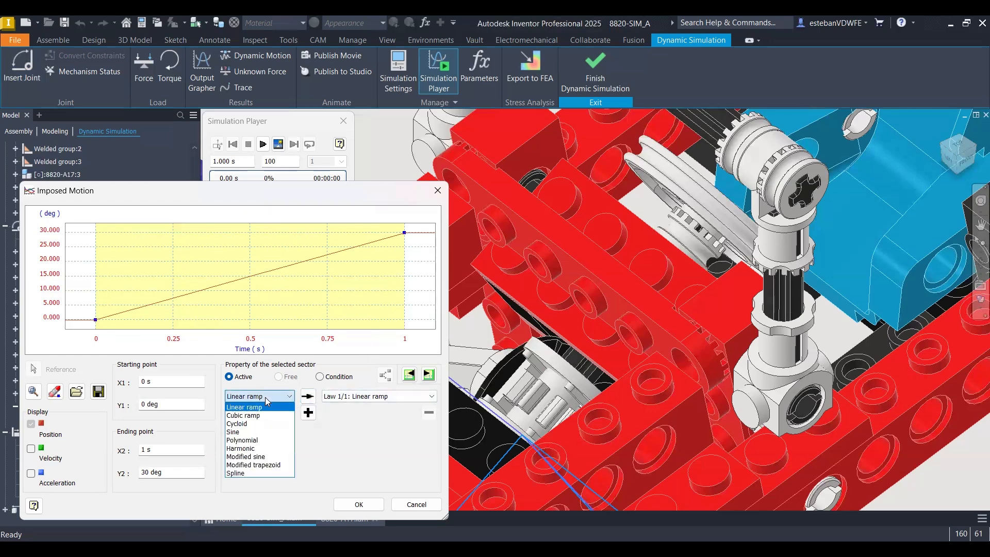
click(252, 433)
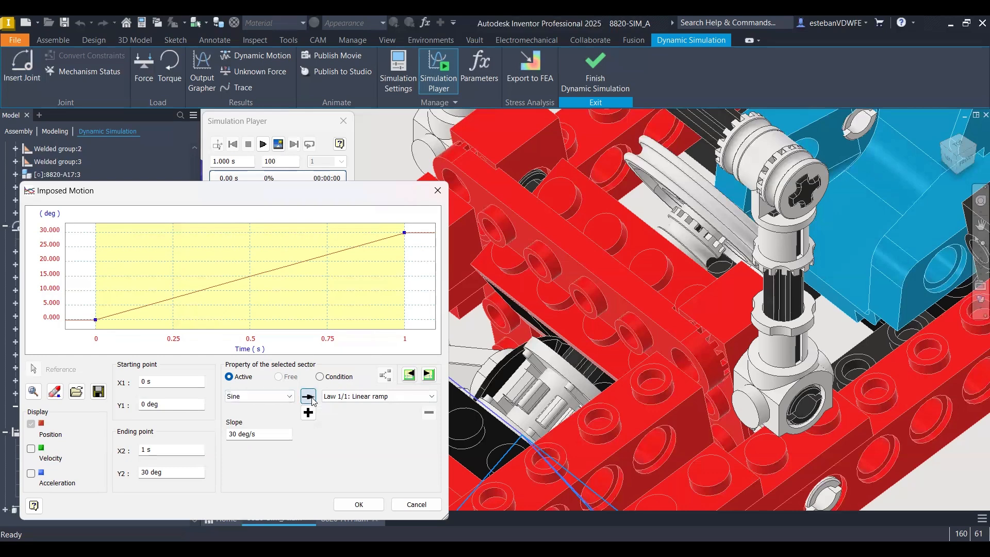
click(309, 397)
click(386, 444)
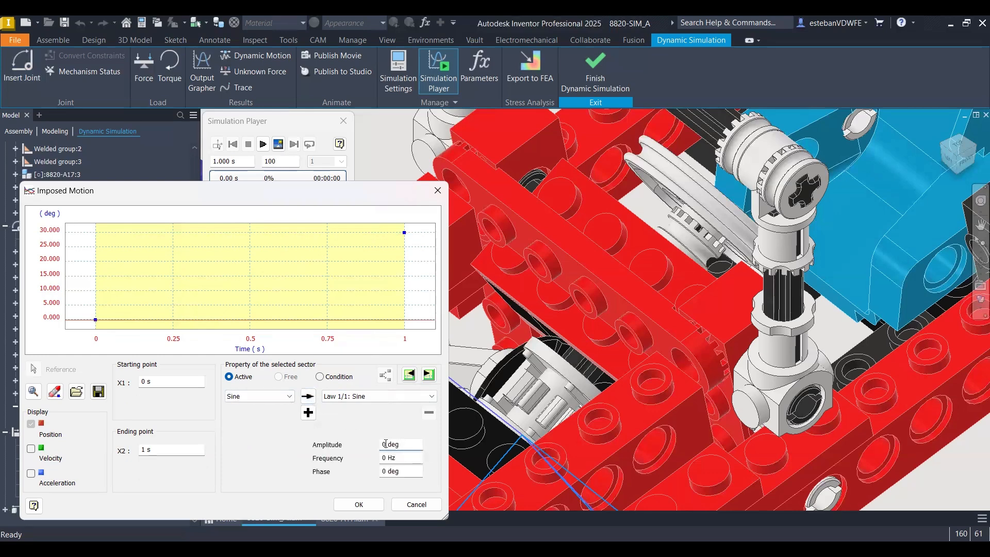
double_click(386, 444)
text(45)
double_click(382, 458)
text(4)
key(shift+Tab)
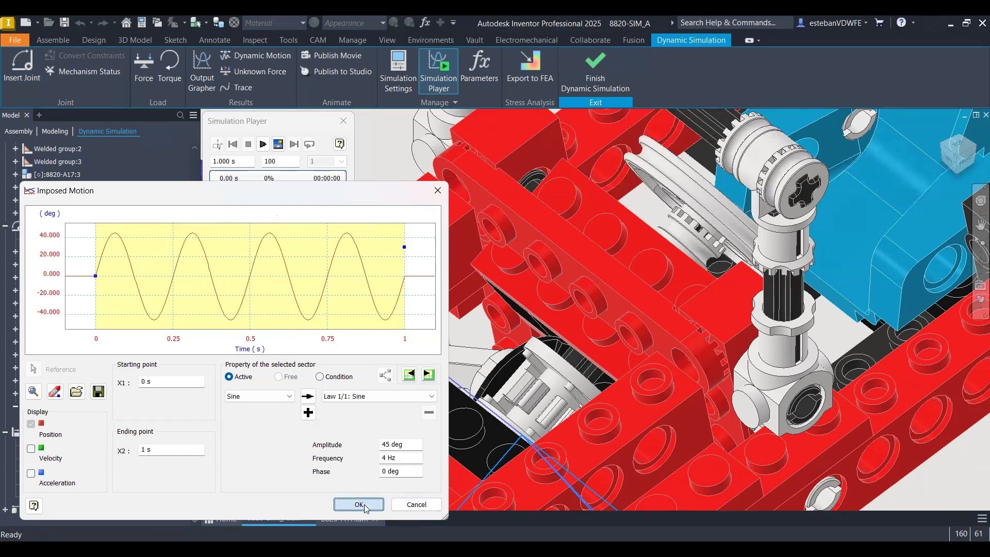
Examine the velocity and acceleration curves of the sine motion by switching their display on and off in the graph
click(31, 449)
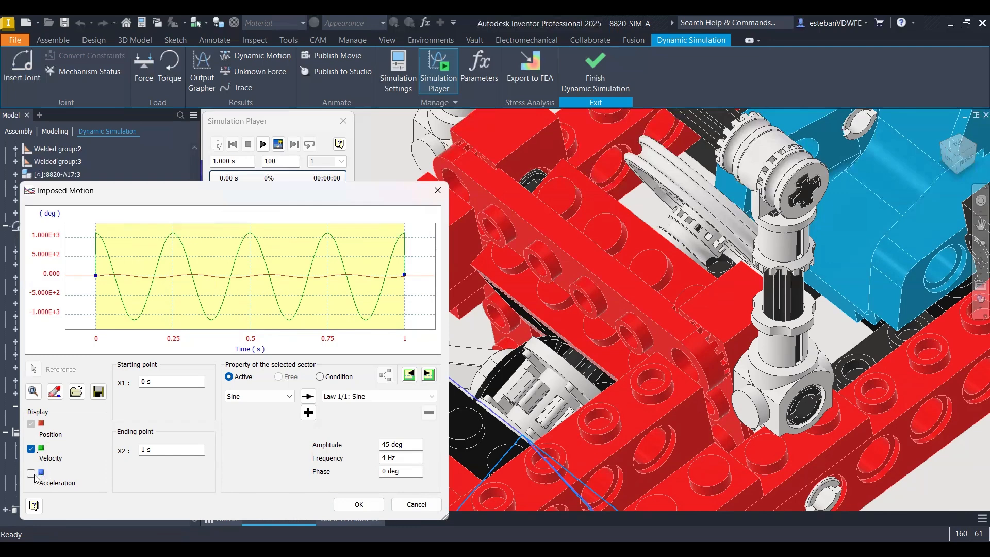
click(32, 474)
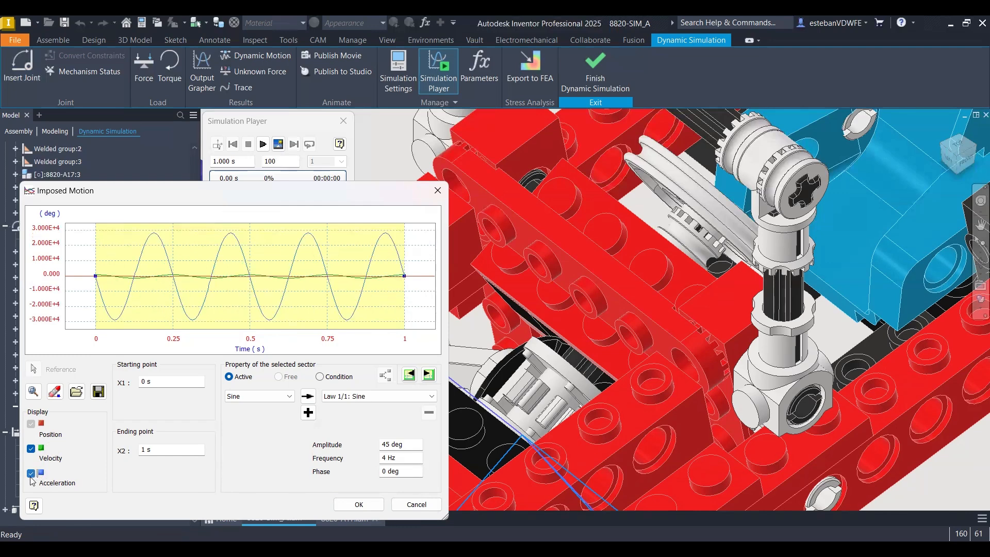
click(30, 474)
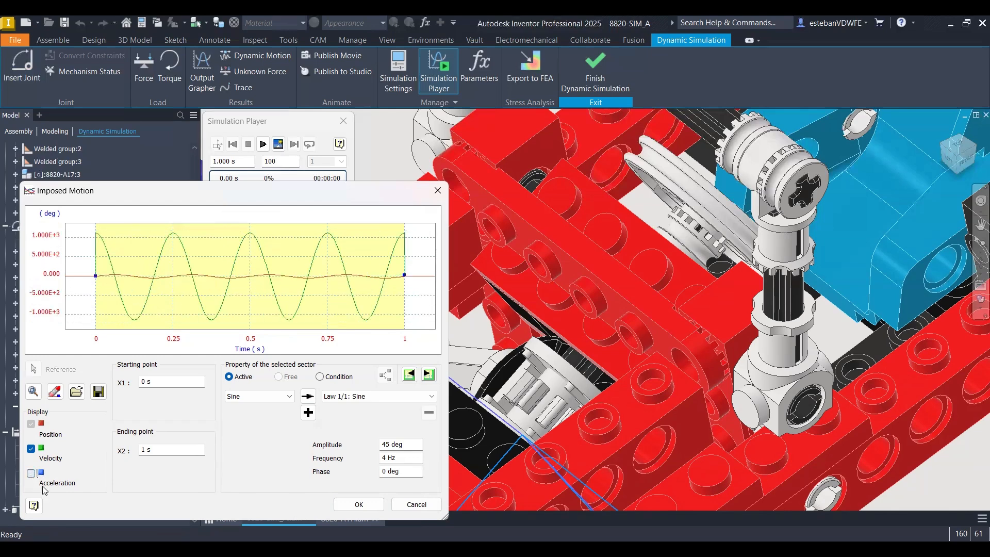
click(31, 448)
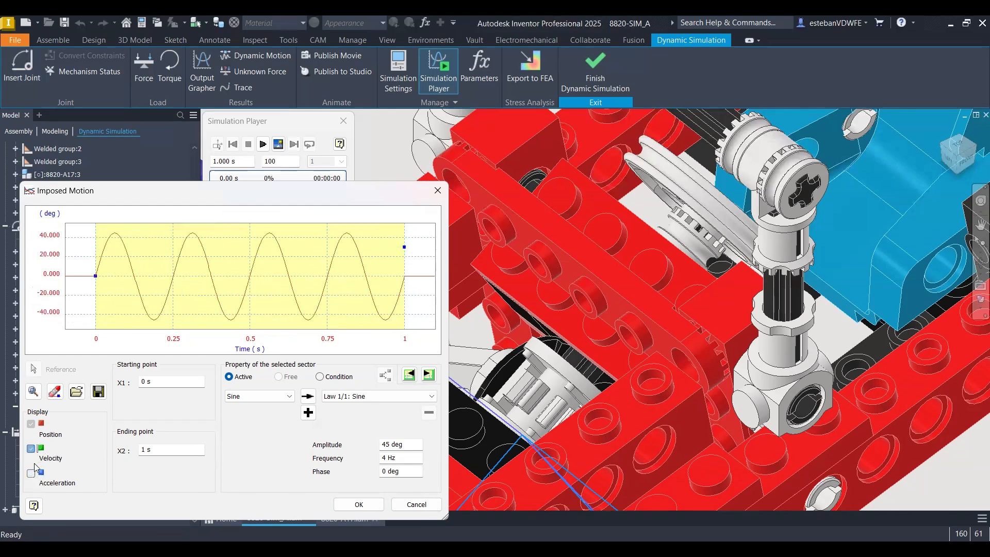
click(34, 475)
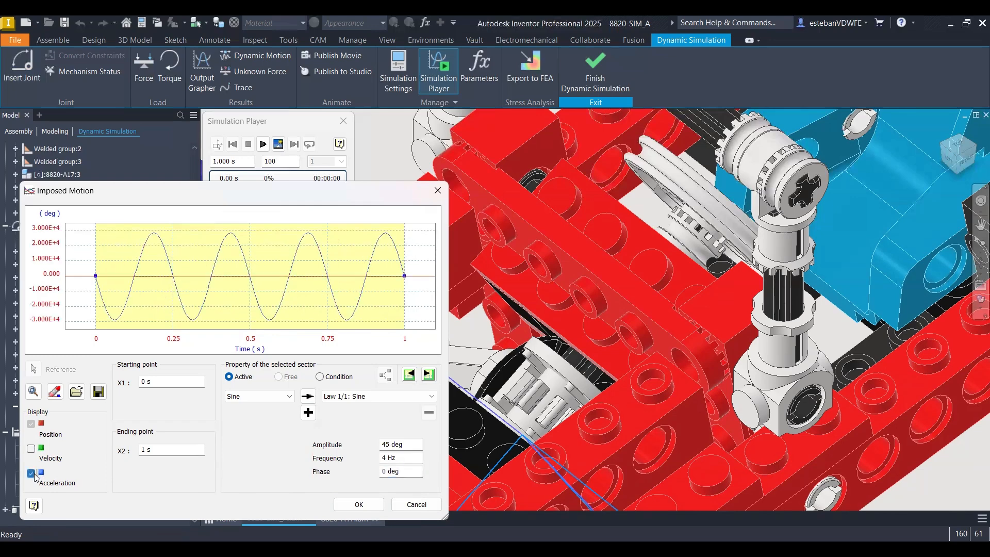
click(34, 475)
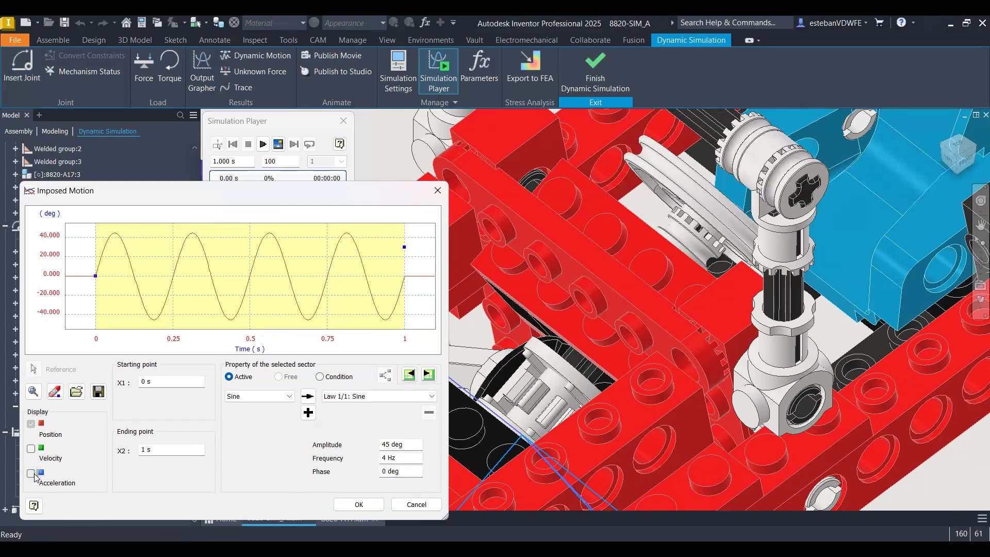
click(34, 475)
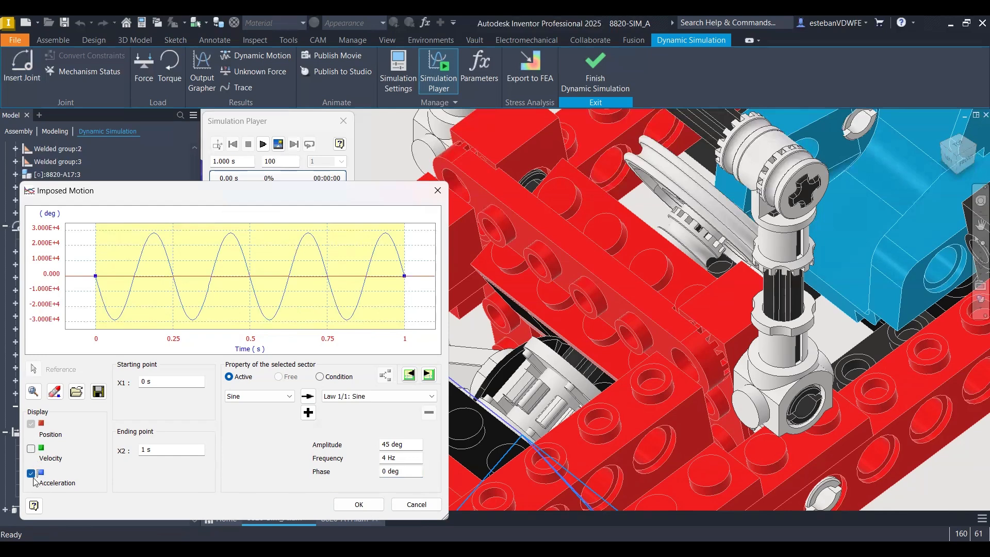
Hide the acceleration curve in the graph and accept the 45 deg, 4 Hz sine motion
click(32, 473)
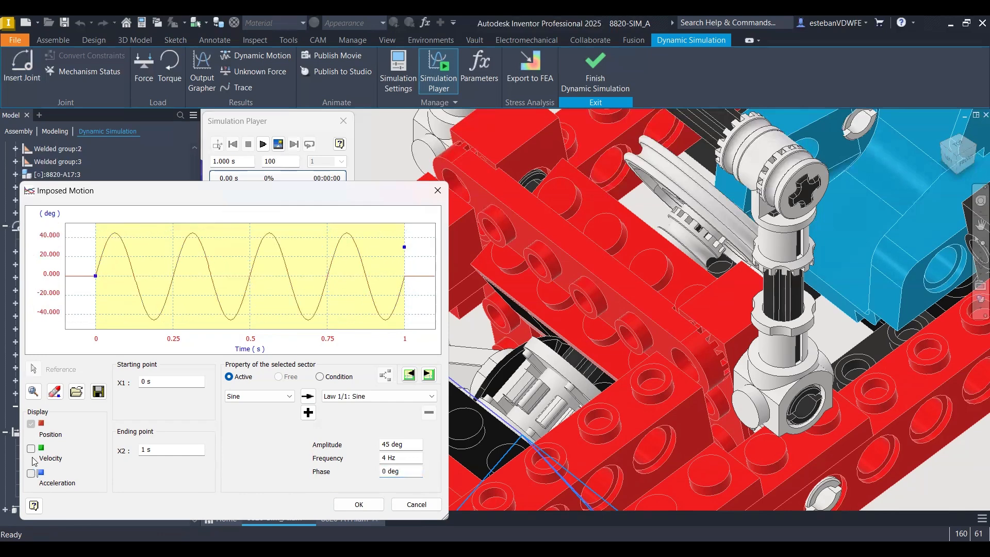
click(360, 506)
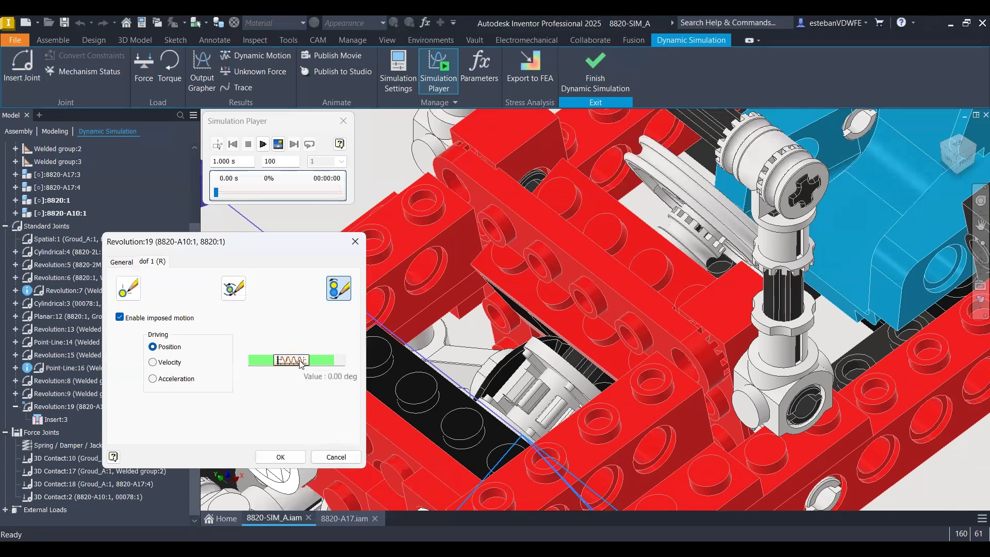
Reopen the imposed motion of the steering joint Revolution:19 and set its ending point to 5 s
click(301, 361)
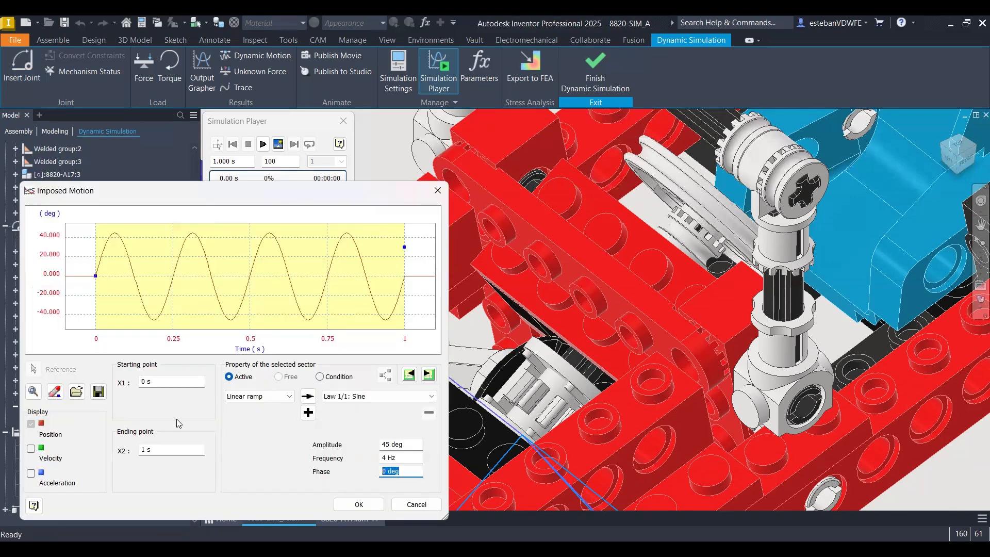
click(156, 449)
text(5s)
click(360, 506)
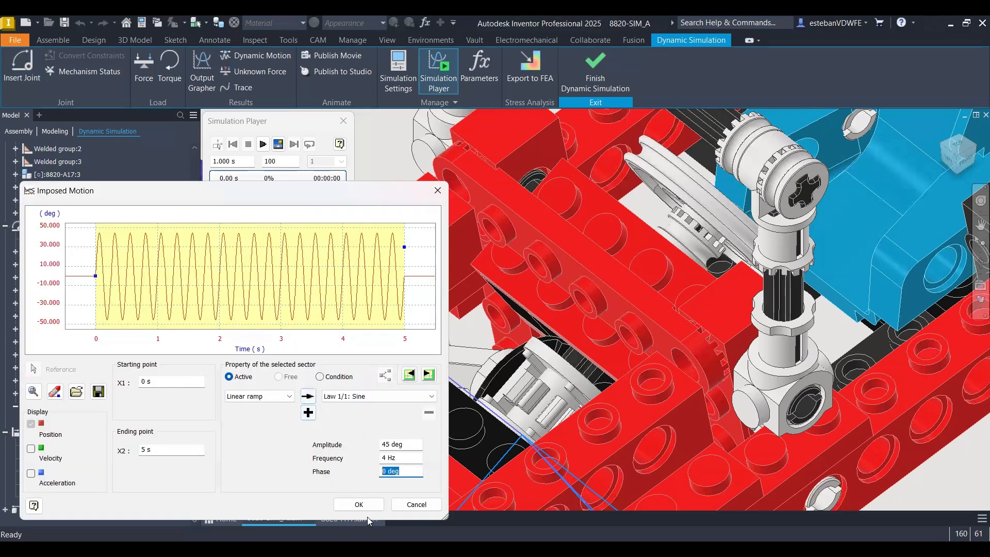
Set the sine law's frequency to 1 Hz
double_click(389, 471)
click(386, 458)
drag(395, 458, 382, 460)
click(387, 458)
key(Tab)
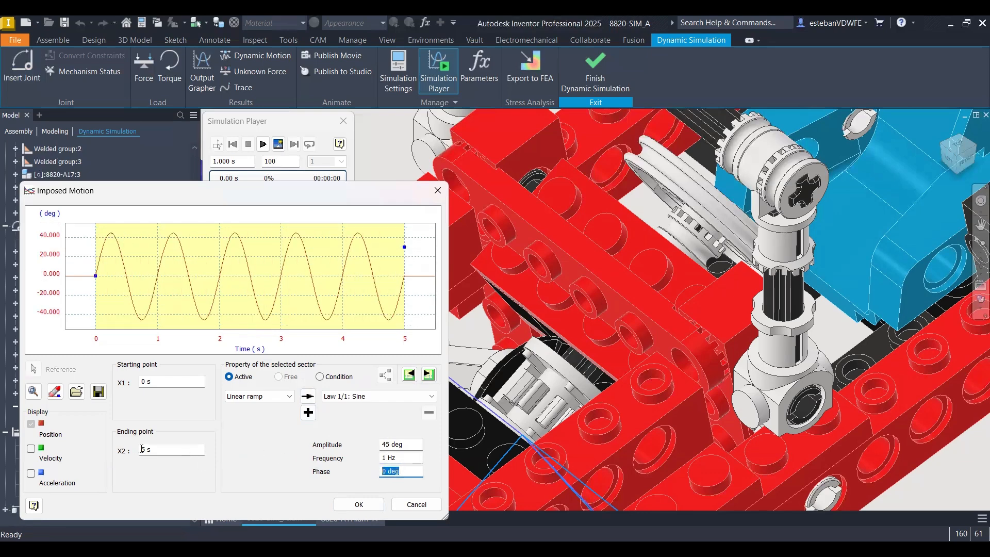
Lower the sine law's frequency to 0.75 Hz and accept the imposed motion and joint settings
click(387, 458)
text(0.75)
key(Tab)
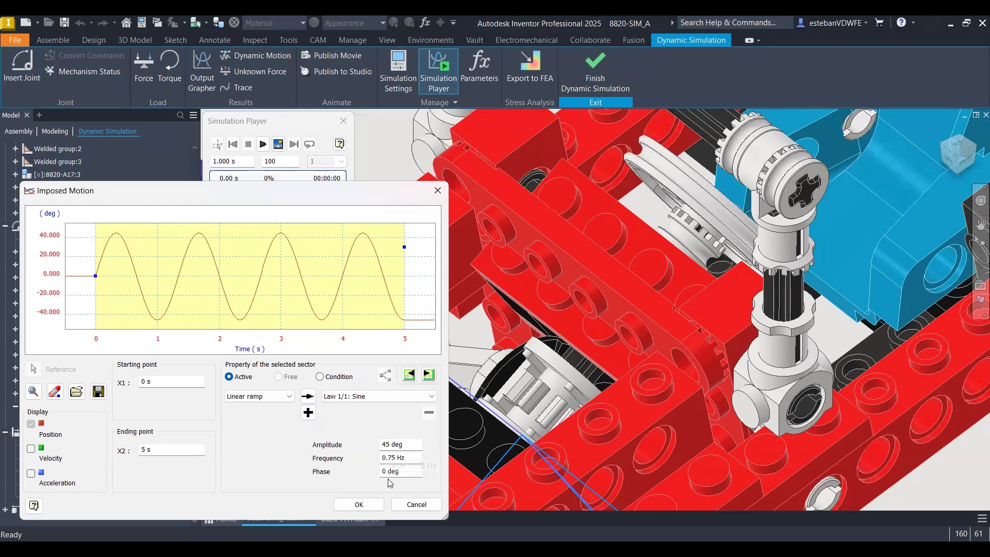
click(364, 505)
click(280, 458)
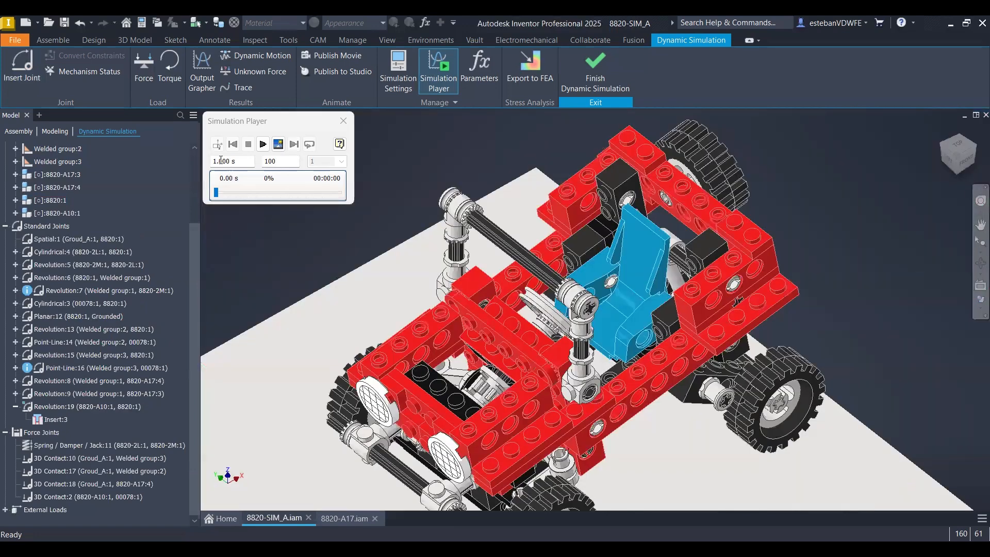
Set the simulation's final time to 5 s and check its number of images
click(221, 161)
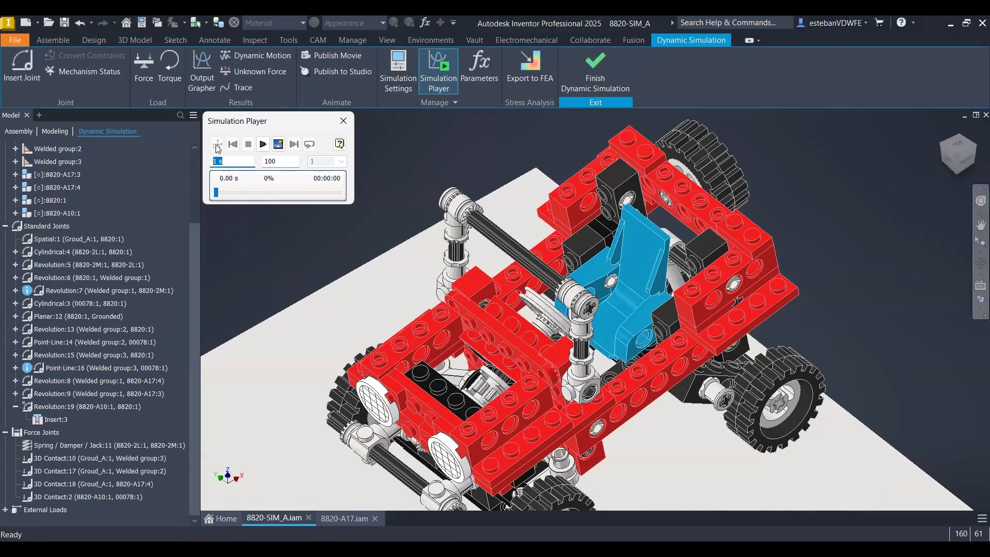
text(5)
click(269, 234)
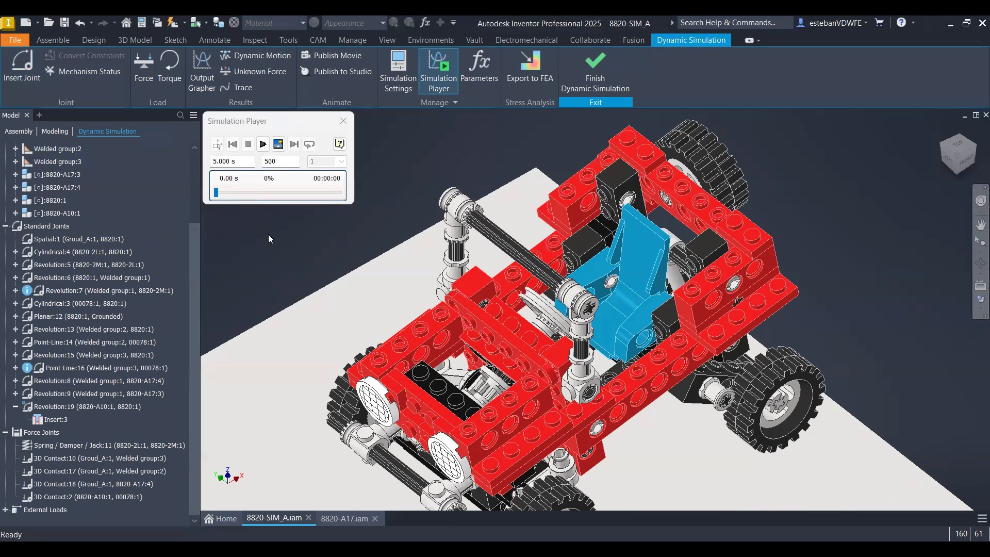
double_click(280, 163)
click(336, 289)
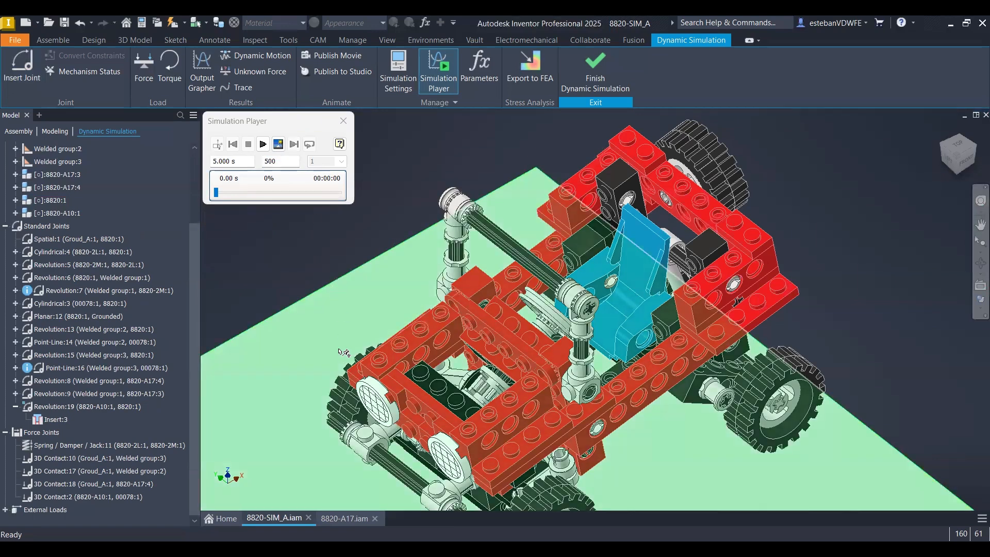
Change the Revolution:19 imposed motion to end at 1 s with a sine frequency of 4 Hz
shift+middle_drag(302, 264, 409, 318)
shift+middle_drag(537, 384, 608, 277)
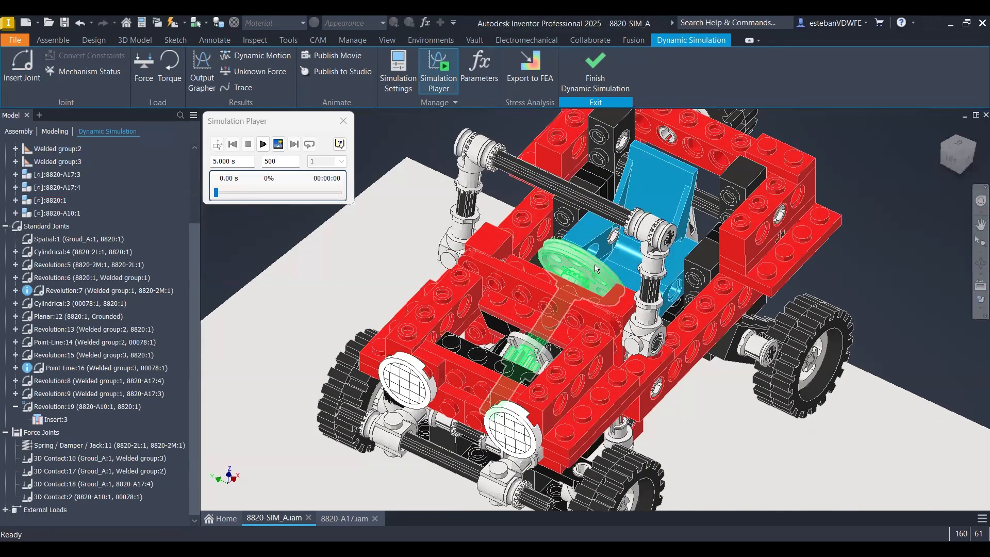
scroll(271, 187, up, 3)
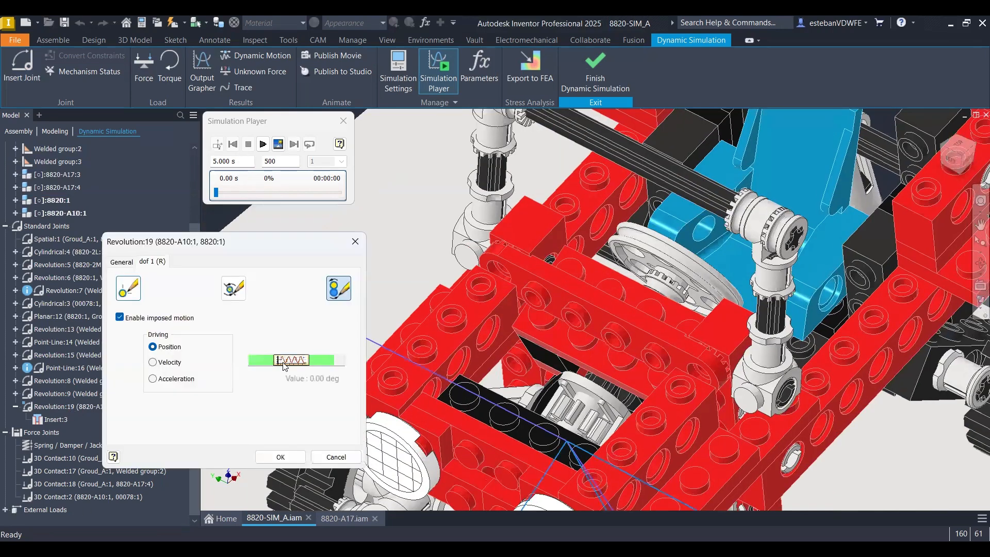
click(283, 365)
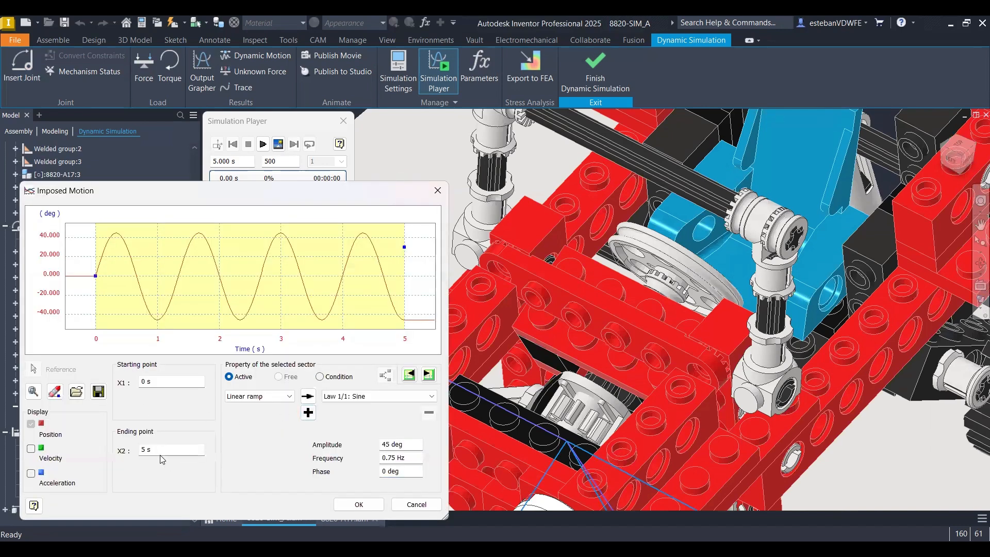
click(145, 450)
text(1)
click(390, 458)
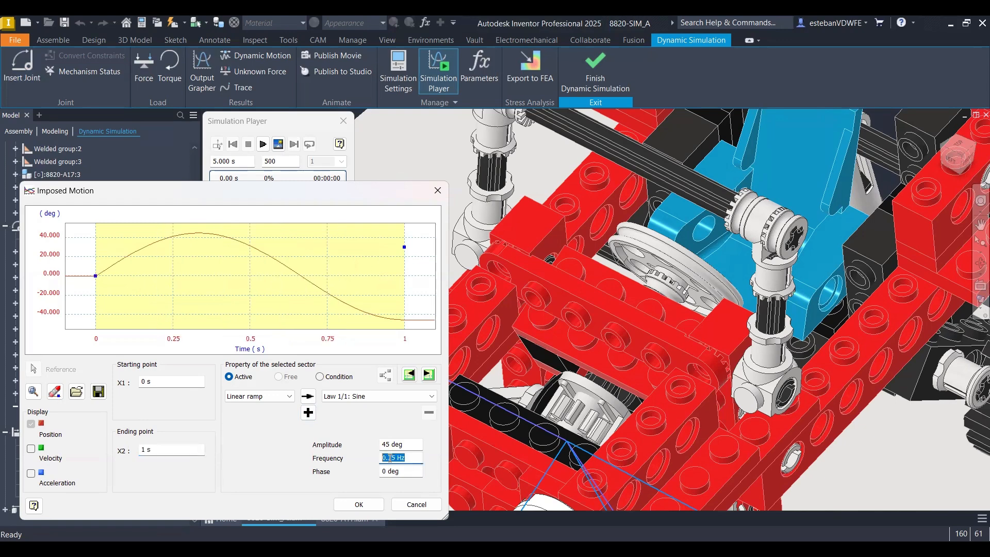
text(4)
key(Tab)
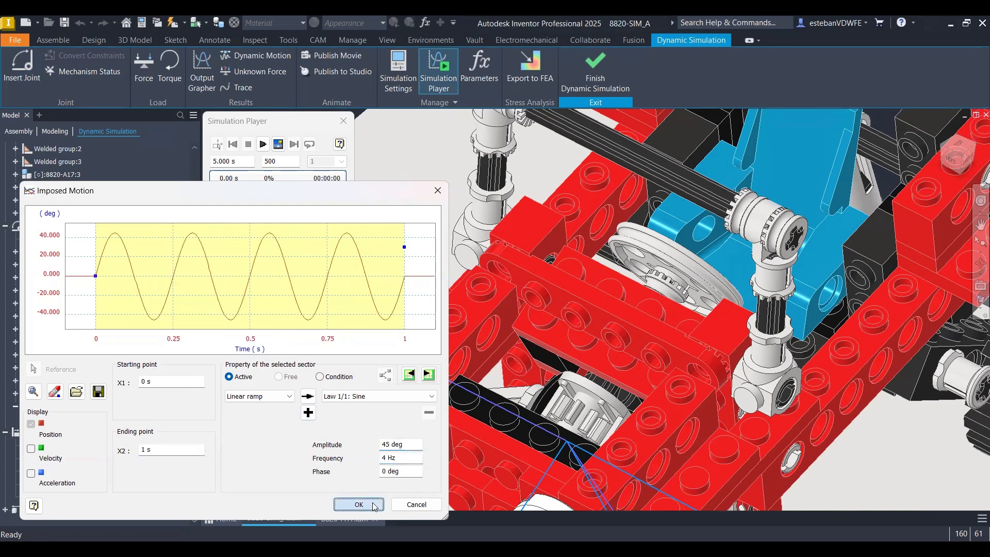
click(374, 506)
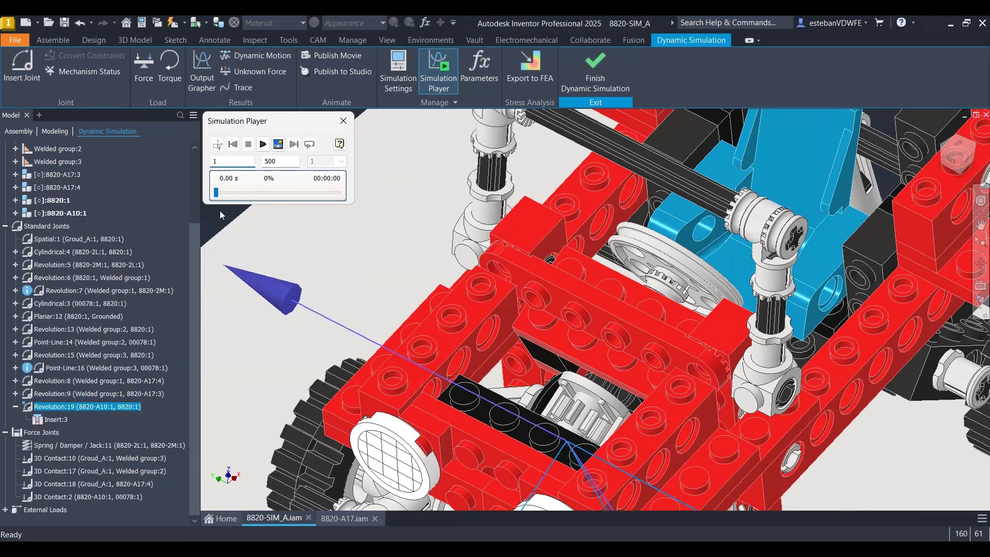
Set the simulation's final time to 1 s with 100 images and run the simulation
click(221, 215)
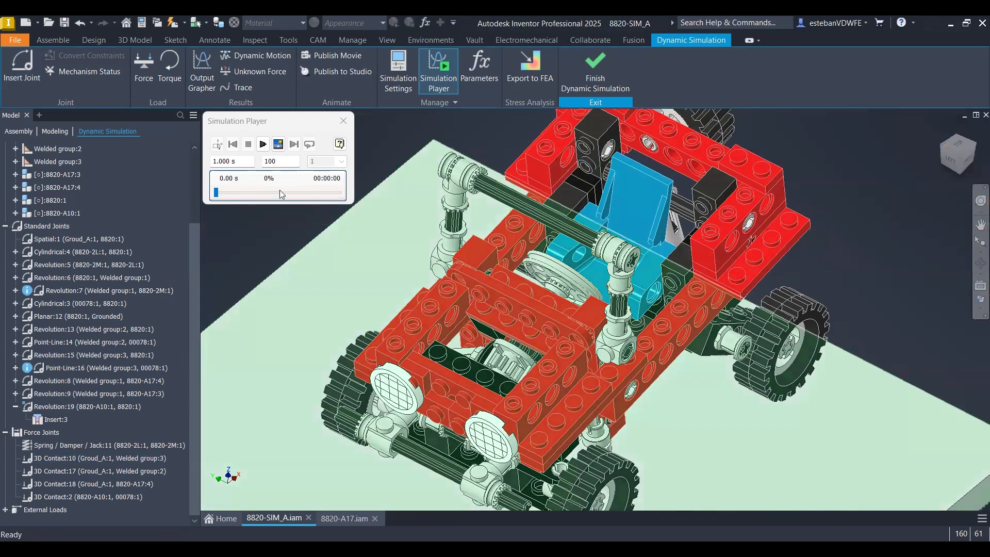
click(263, 144)
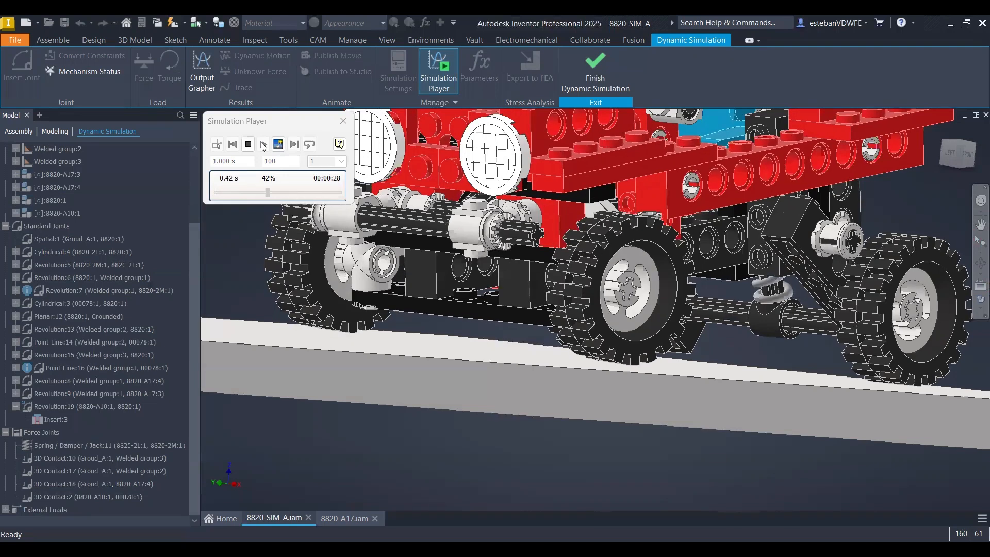
key(F6)
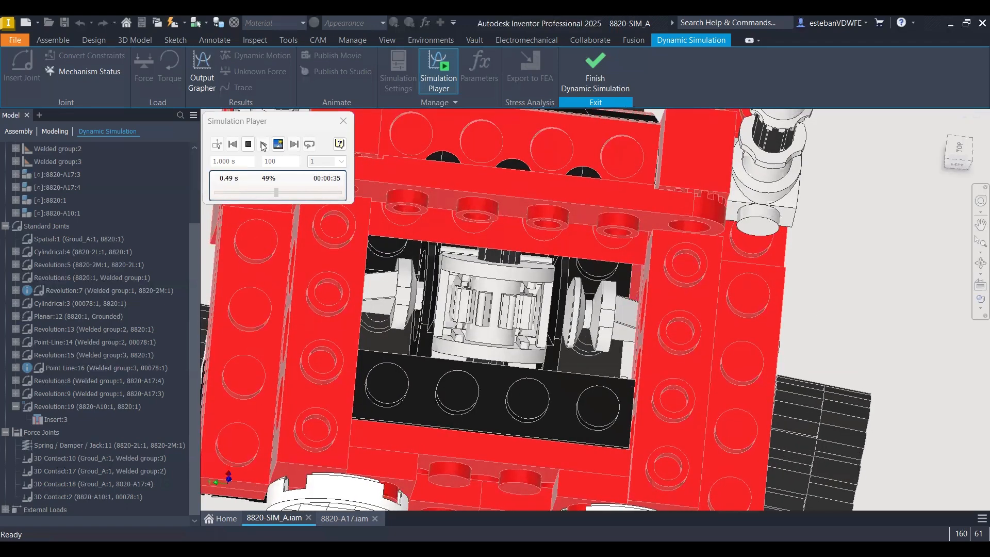
Stop the running simulation and return the assembly to construction mode
click(250, 145)
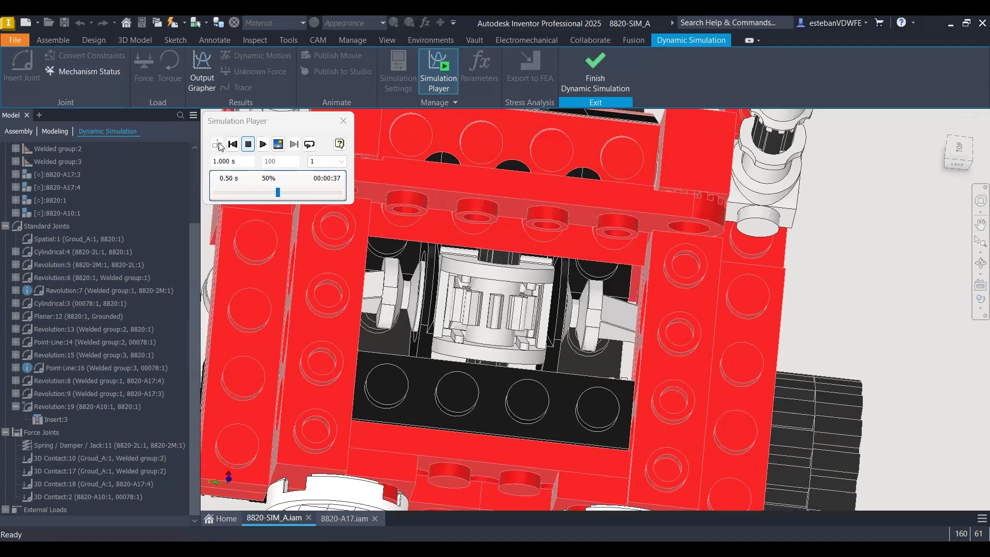
click(217, 145)
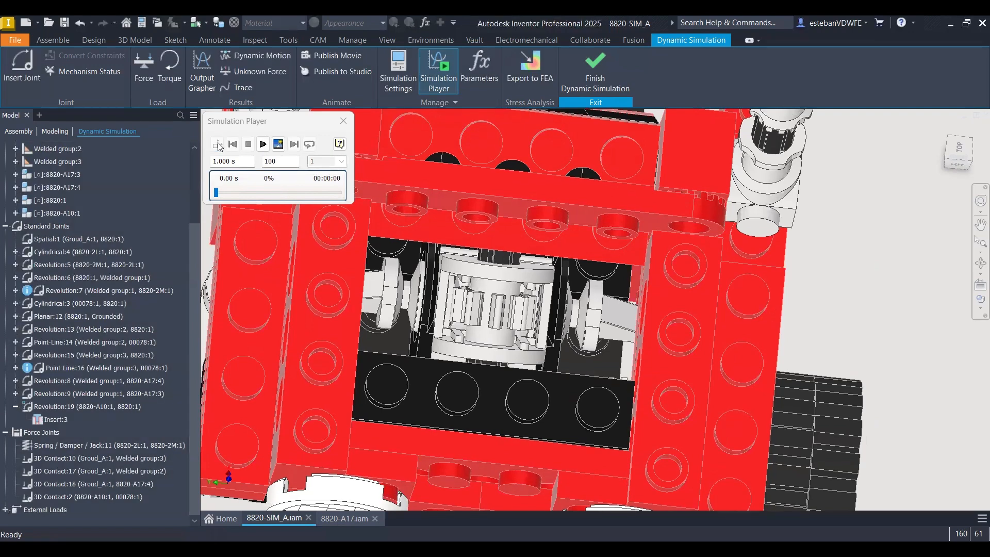
scroll(510, 285, up, 3)
key(F6)
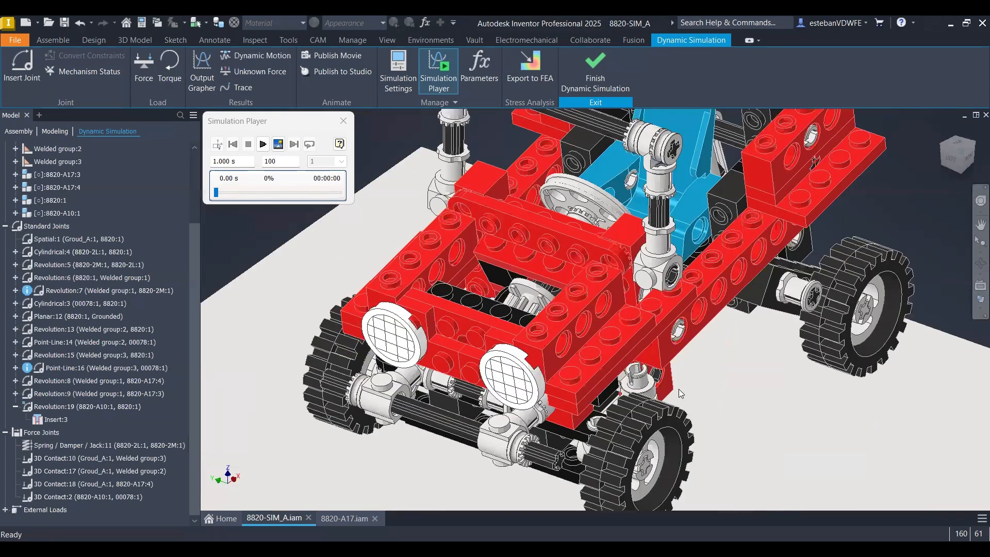
key(F5)
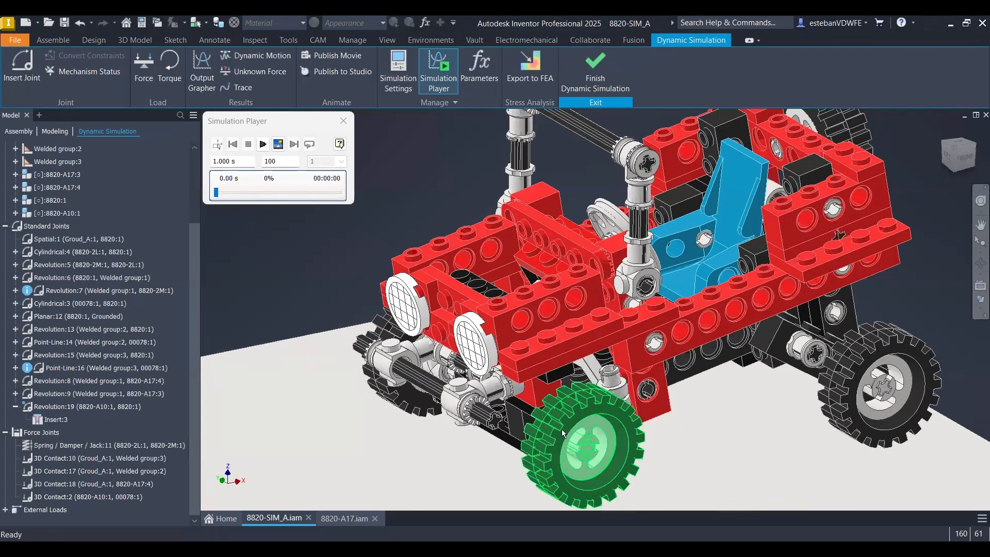
Select the front wheel nearest the viewer and check which joints and 3D contact belong to it
click(562, 429)
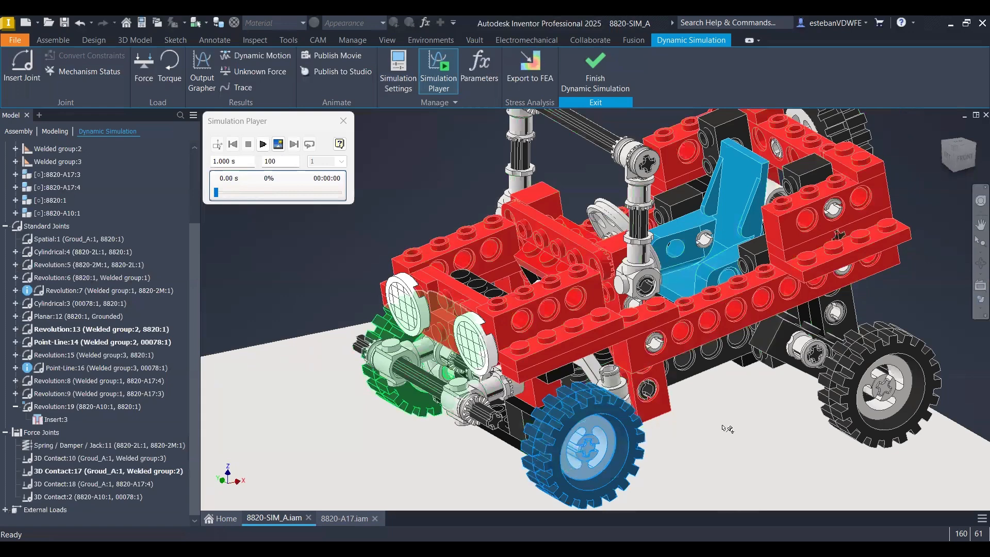
click(919, 315)
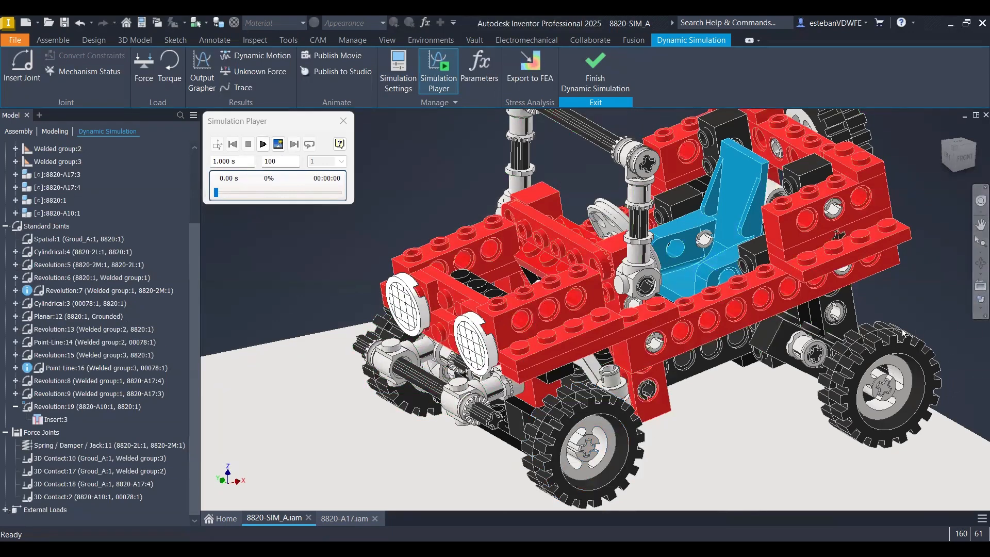
shift+middle_drag(903, 313, 552, 367)
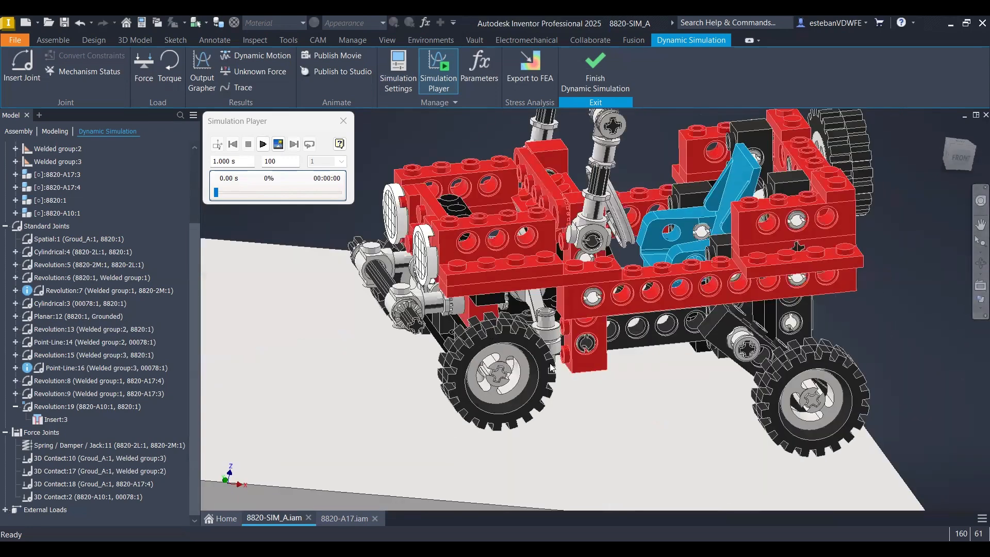
click(538, 345)
scroll(539, 345, down, 1)
scroll(549, 348, down, 2)
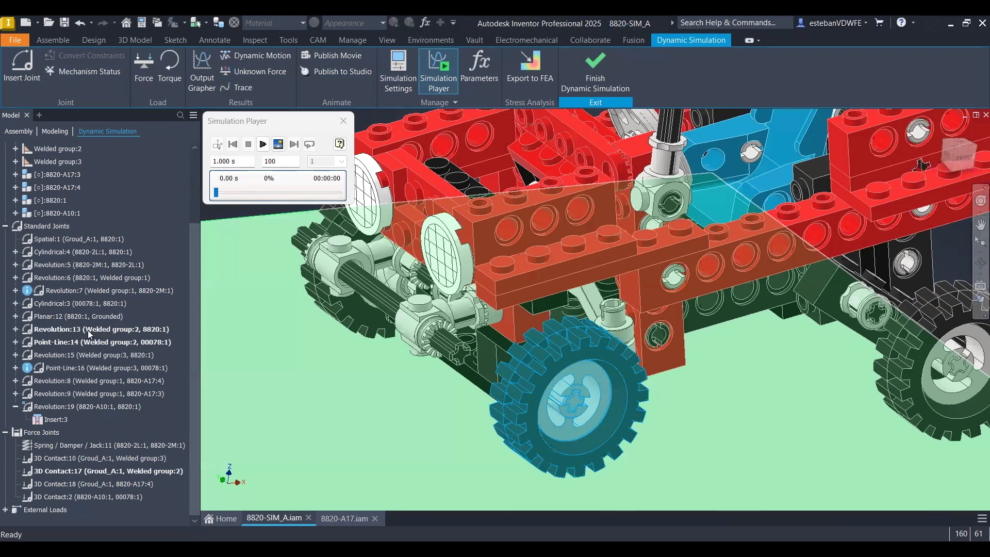
Inspect the axes of the front wheel's joints Revolution:13 and Point-Line:14 around the steering linkage
click(105, 330)
shift+middle_drag(384, 328, 584, 366)
scroll(584, 370, down, 5)
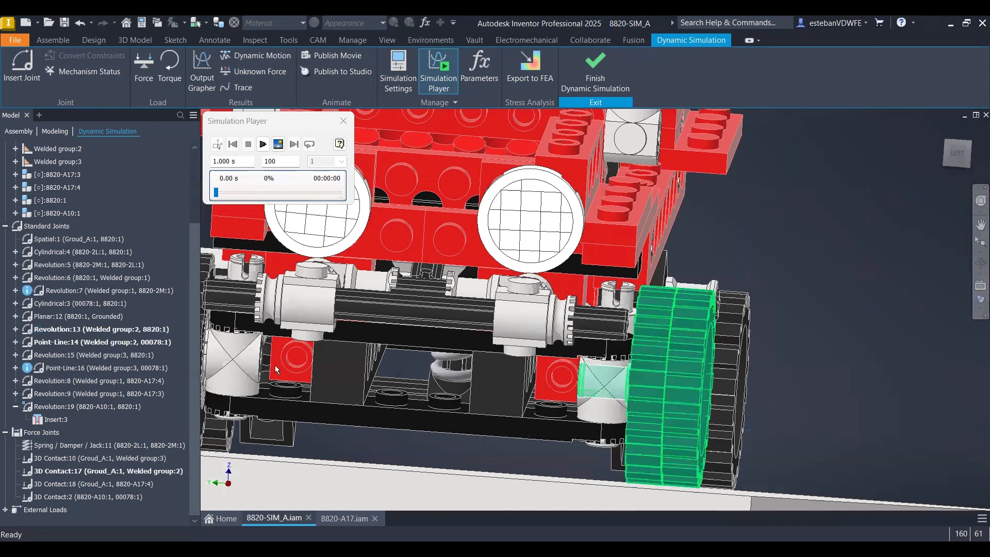
click(71, 343)
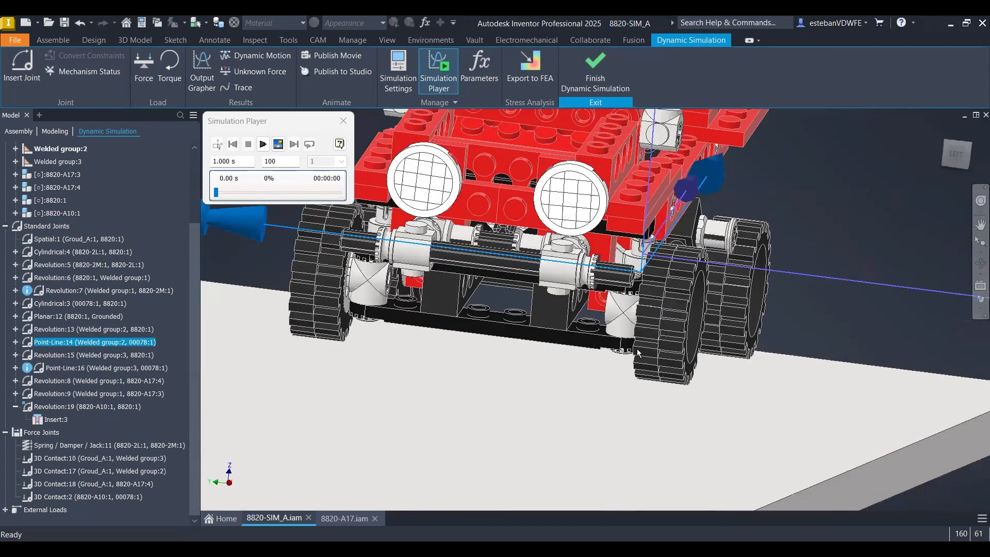
click(659, 339)
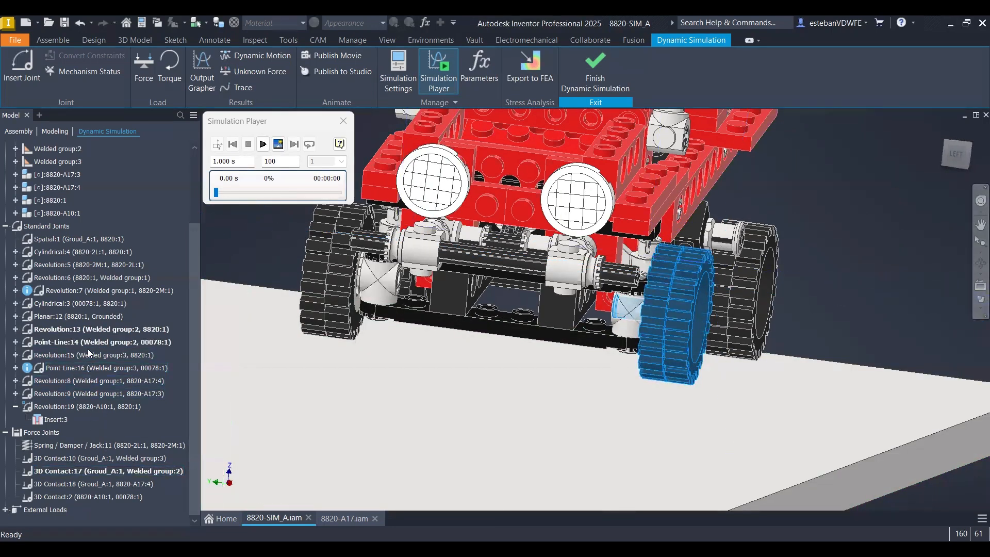
click(48, 344)
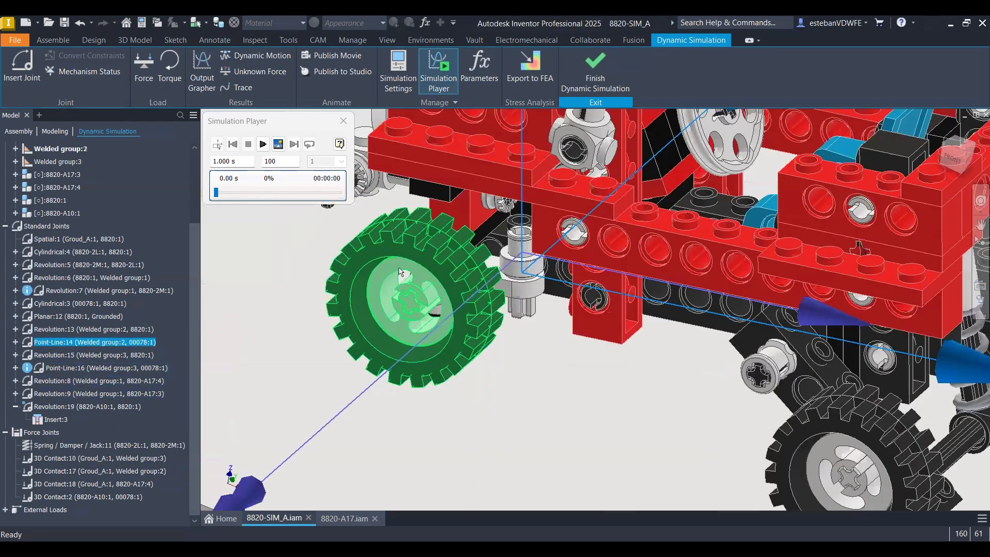
Identify the welded group containing the selected front wheel and expand Welded group:2 to list its parts
click(400, 272)
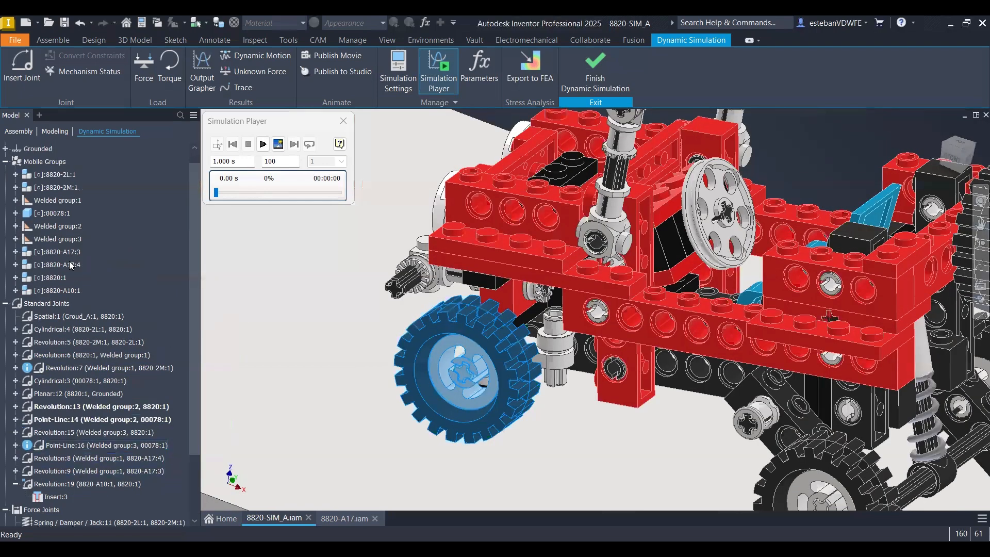
click(55, 243)
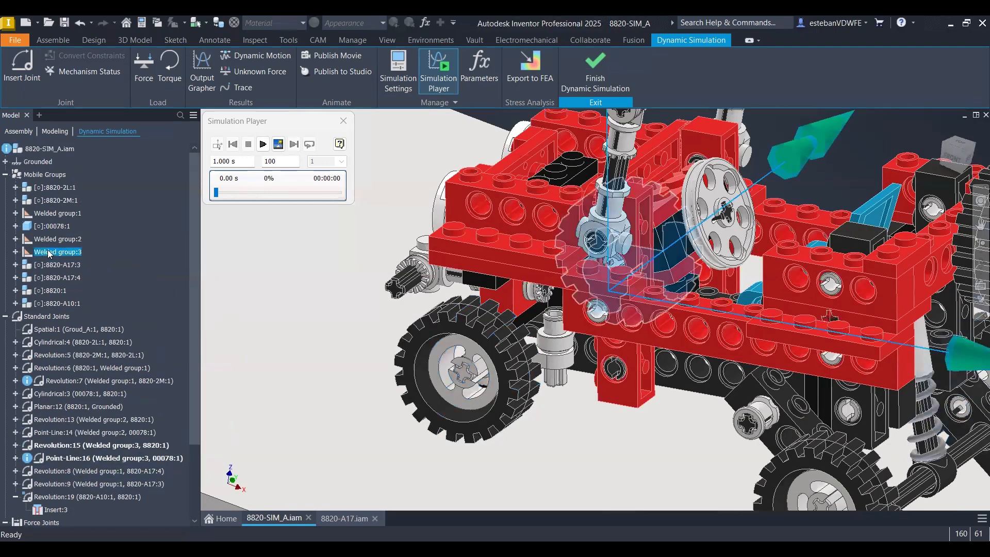
click(55, 240)
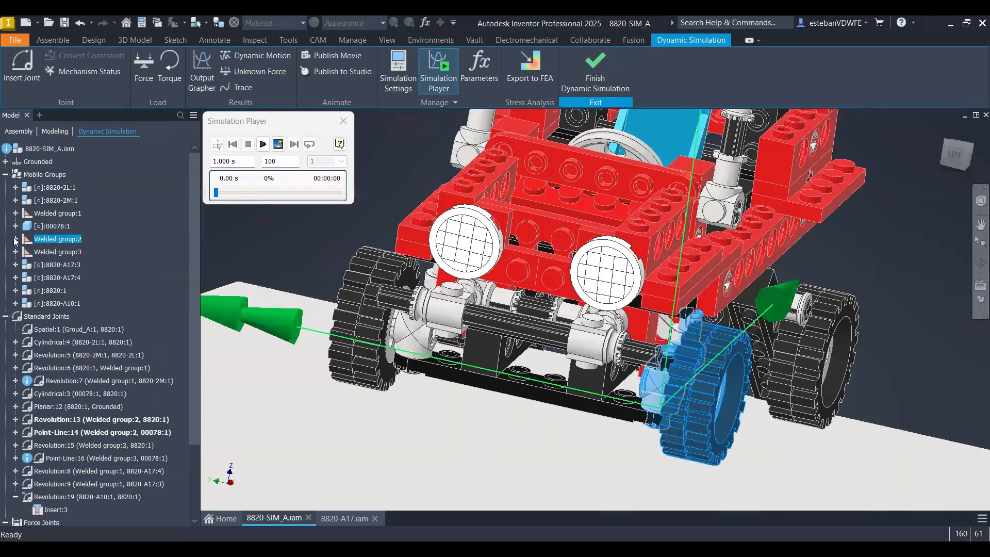
click(15, 238)
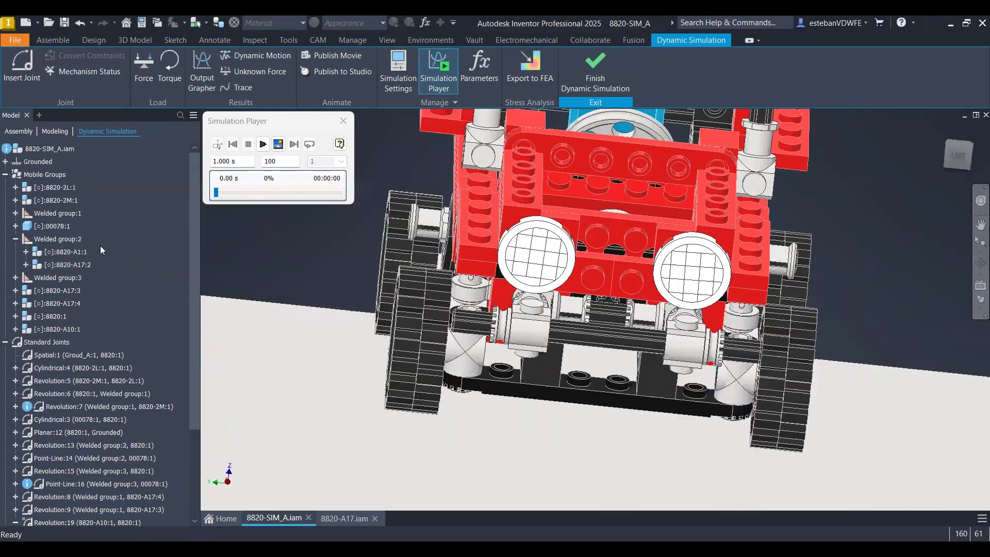
Check the component options, including Flexible, for wheel subassembly 8820-A17:2 inside Welded group:2
click(67, 262)
right_click(69, 266)
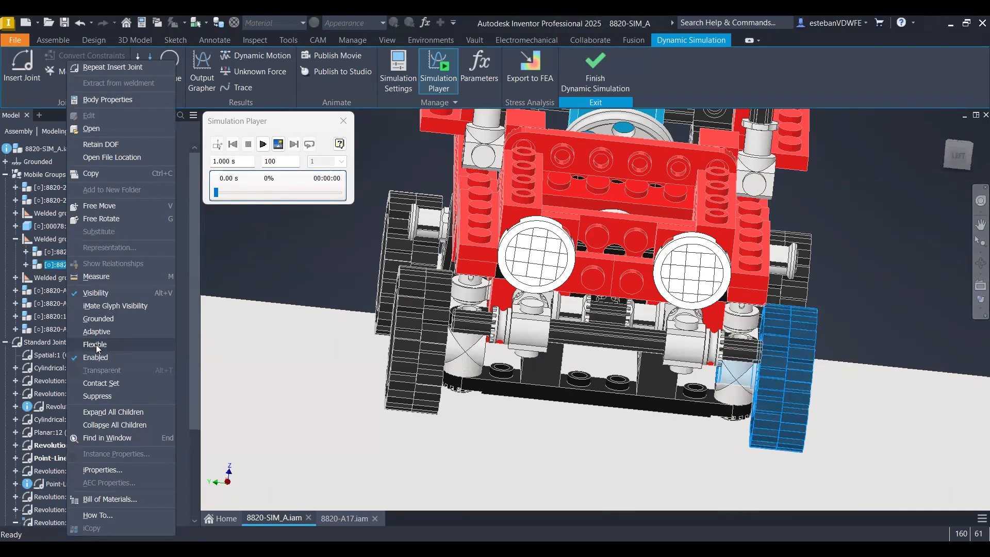
click(8, 251)
click(56, 239)
Select rear wheel 8820-A17:4, list its parts and check which joints and 3D contact belong to it
click(901, 322)
shift+middle_drag(900, 322, 833, 288)
click(834, 305)
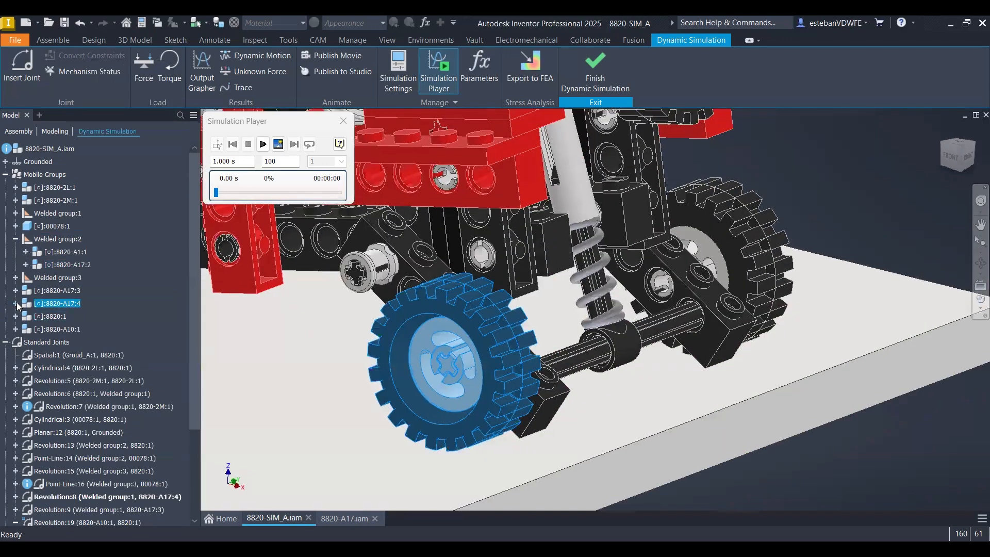
click(16, 303)
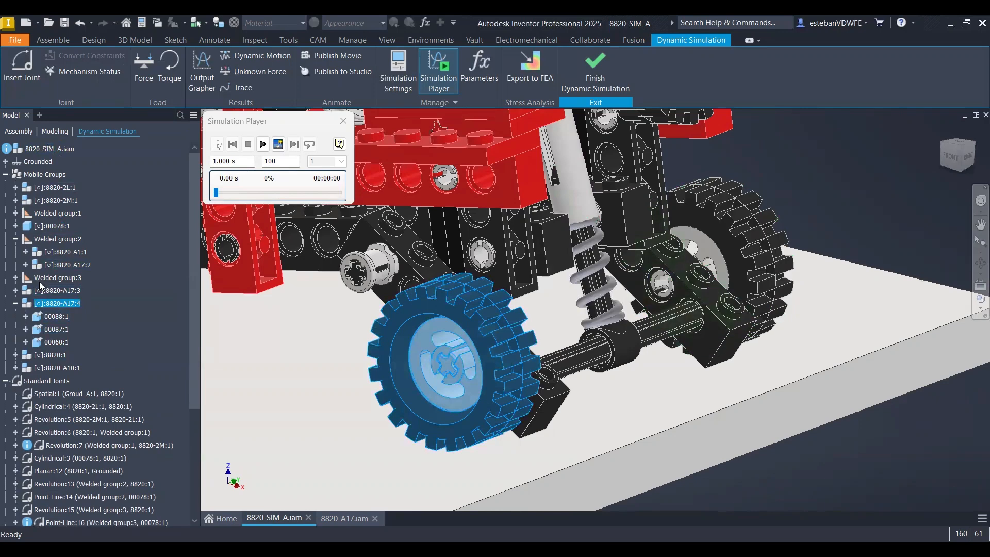
click(475, 317)
scroll(104, 407, down, 4)
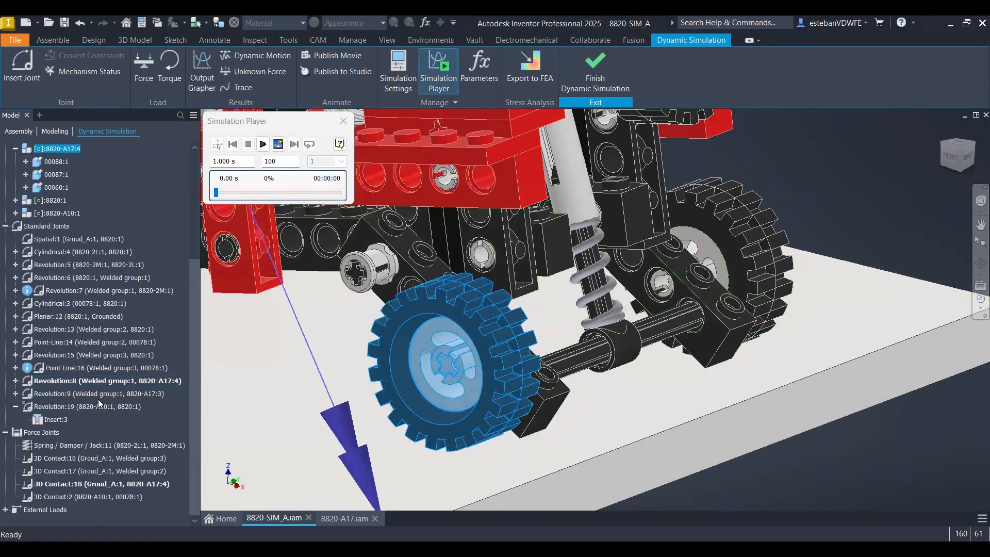
Inspect joint Revolution:8 between Welded group:1 and the rear wheel, and list the constraint it contains
click(75, 381)
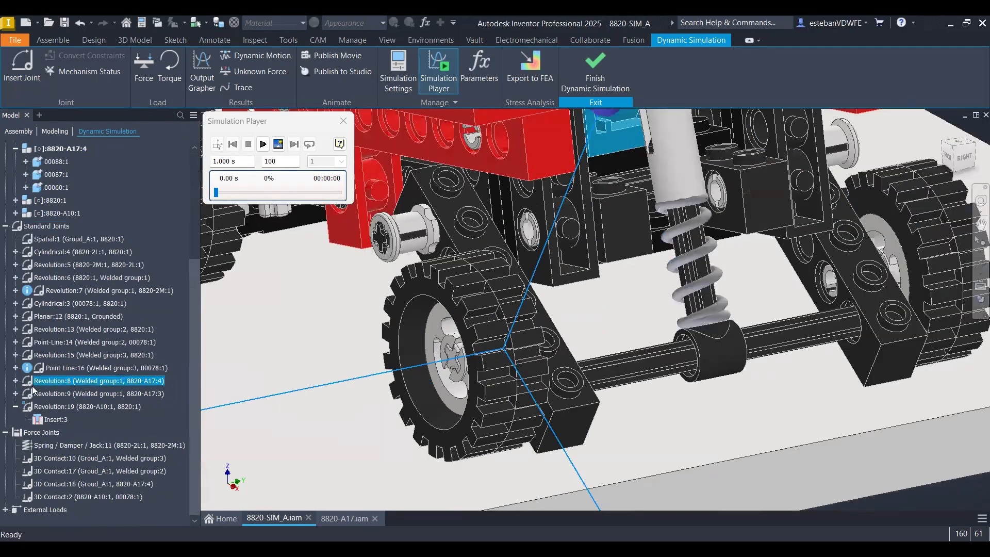
click(32, 387)
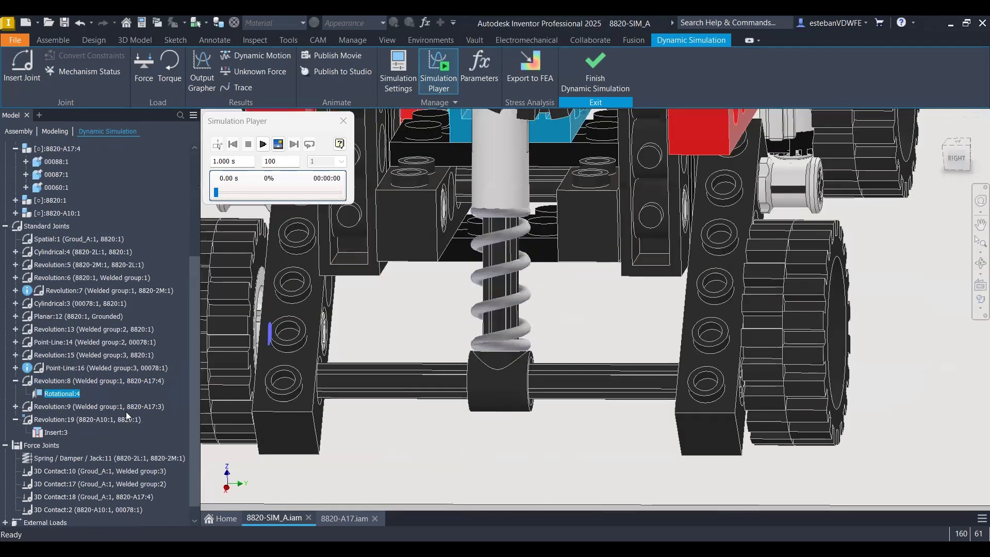
click(58, 380)
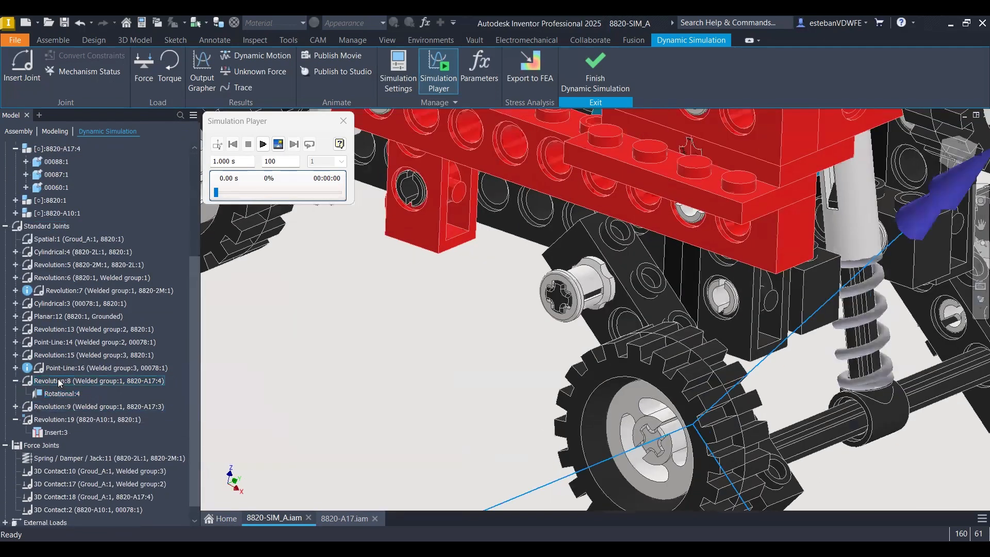
Enable velocity-driven imposed motion on the degree of freedom of joint Revolution:8 and open its motion graph
right_click(58, 379)
click(85, 440)
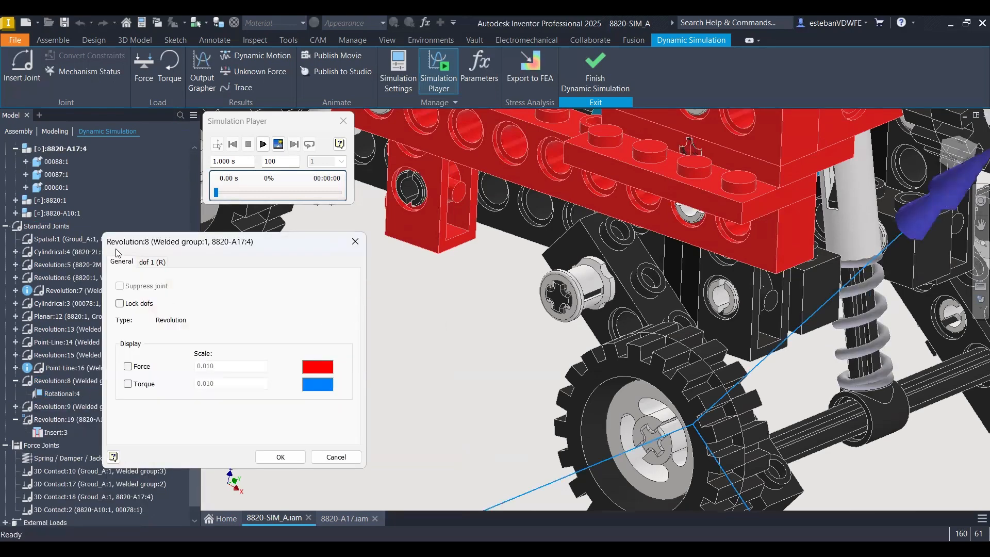
click(154, 262)
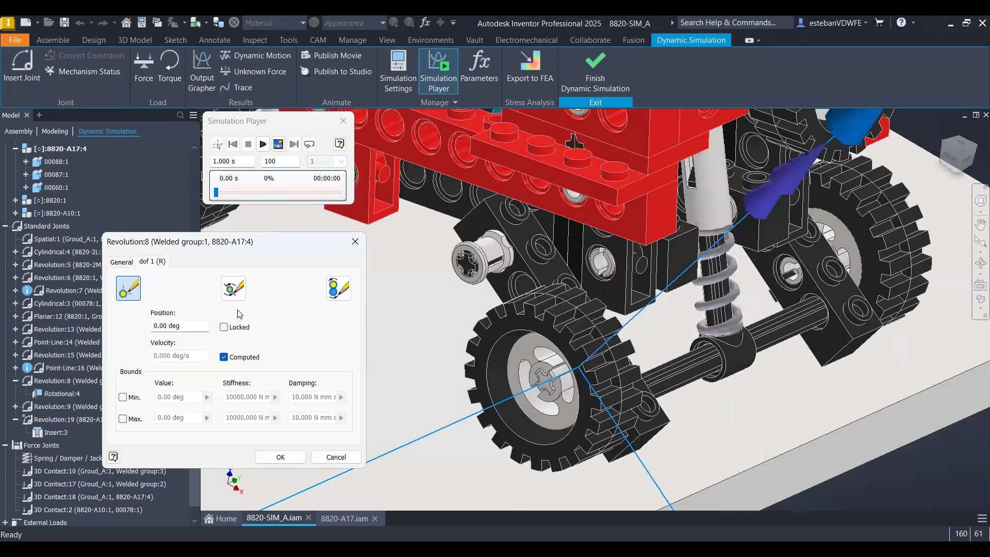
click(344, 289)
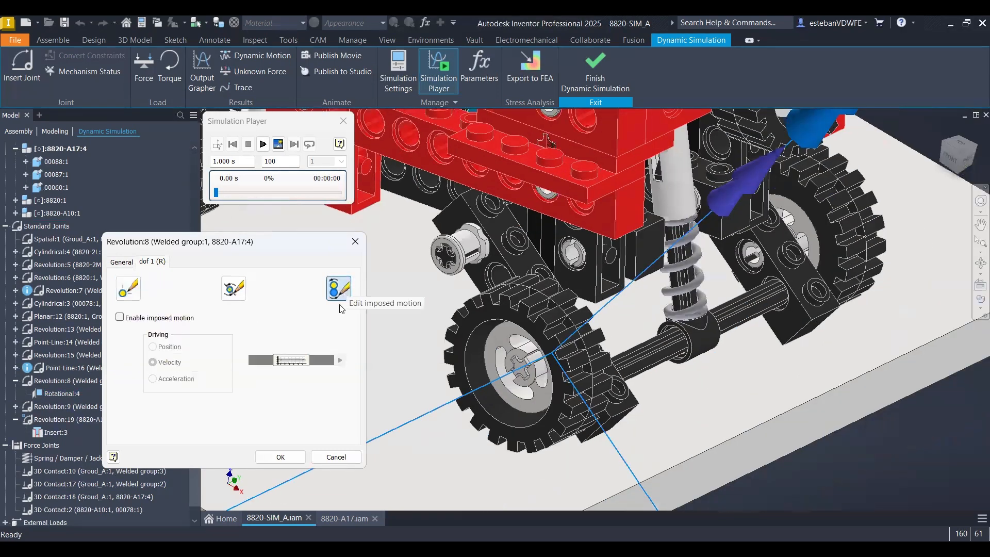
click(138, 319)
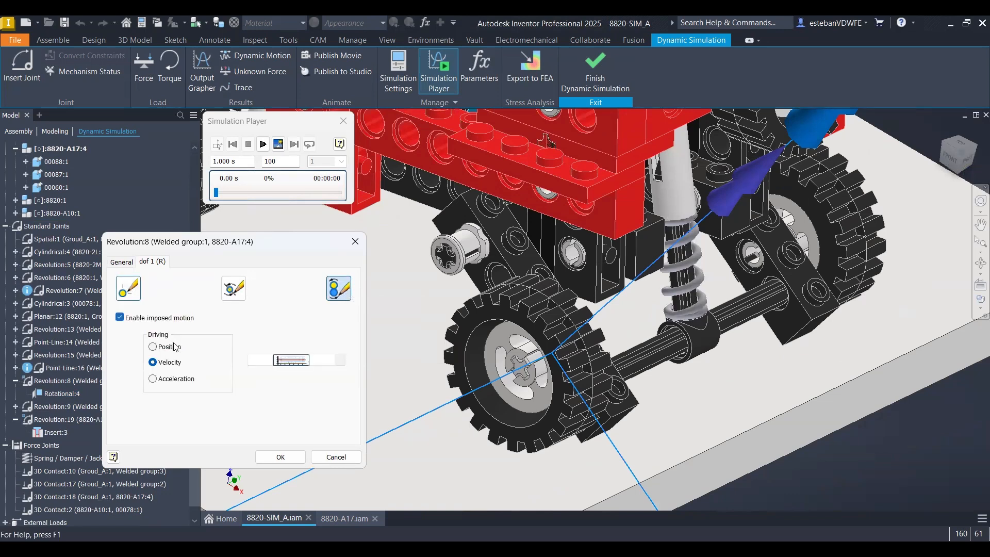
click(153, 347)
click(170, 363)
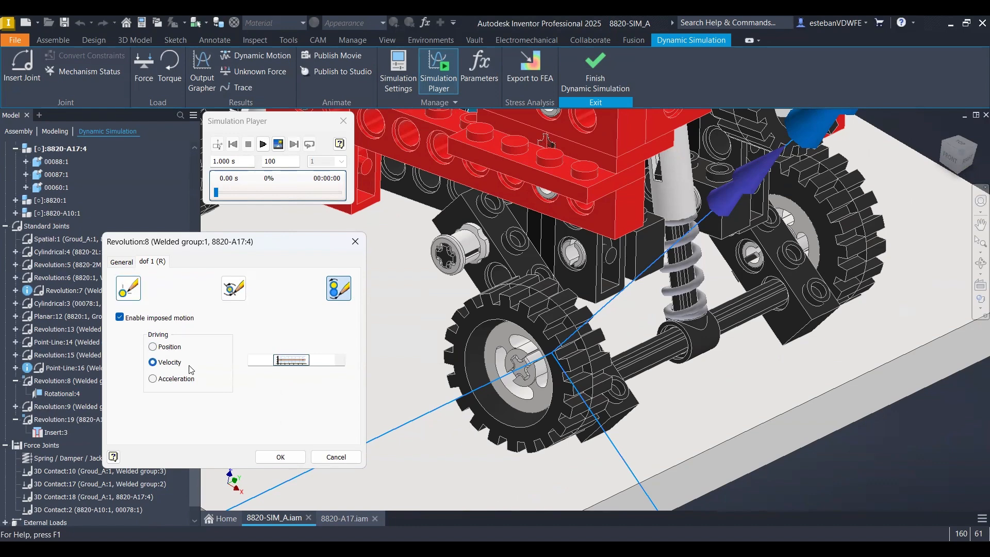
click(291, 360)
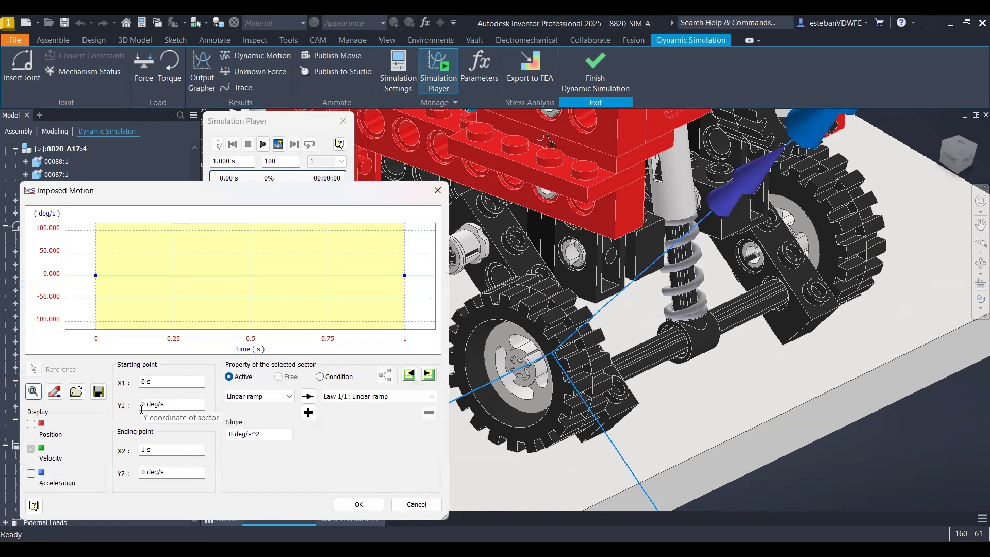
Set the imposed motion's ending time X2 to 5 s
double_click(172, 406)
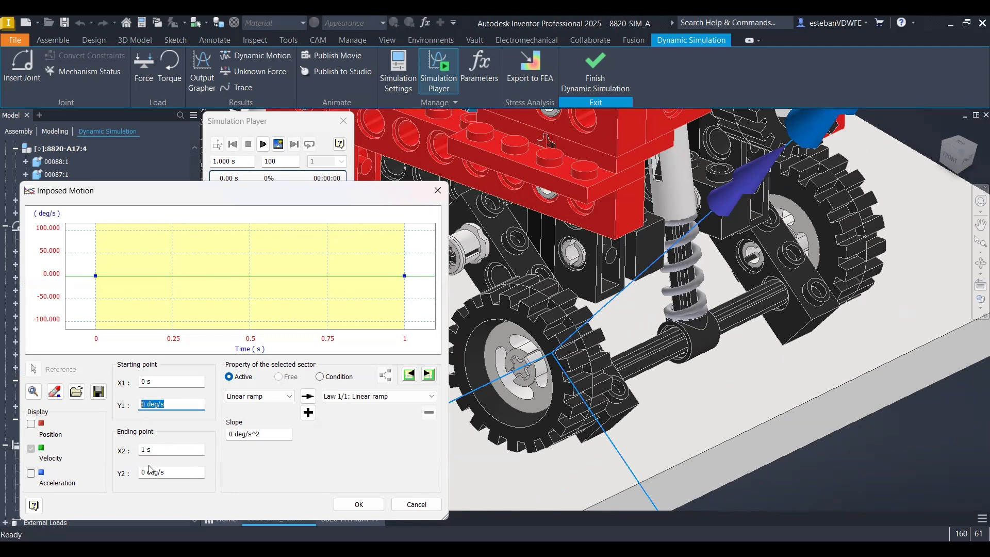
double_click(140, 450)
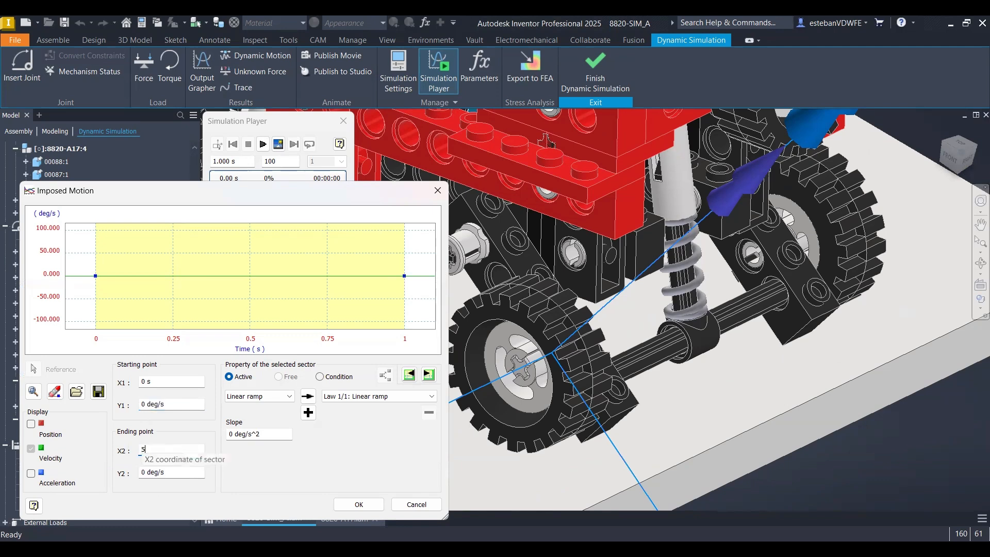
text(5)
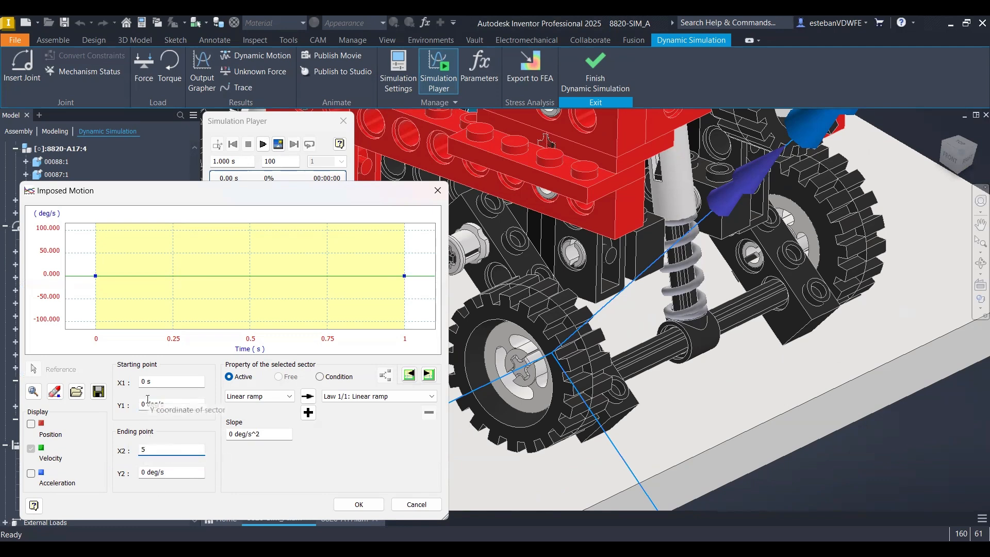
double_click(145, 405)
click(145, 405)
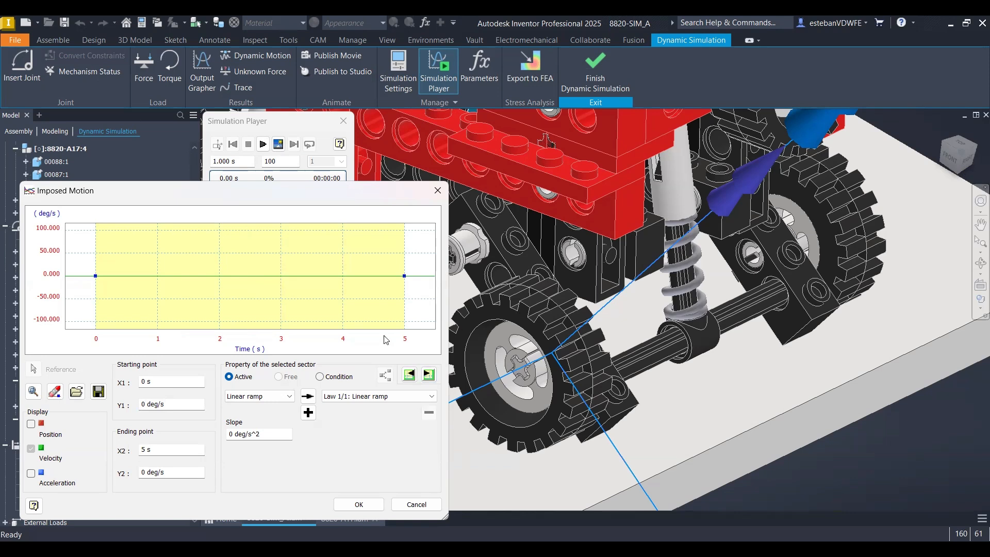
Try a starting velocity Y1 of 720 deg/s for the imposed motion and set it back to 0
click(144, 405)
double_click(144, 404)
text(720)
drag(159, 405, 126, 405)
text(0)
key(ctrl+a)
Set the ending velocity Y2 of the imposed motion's linear ramp to 720 deg/s
click(146, 472)
drag(146, 473, 135, 475)
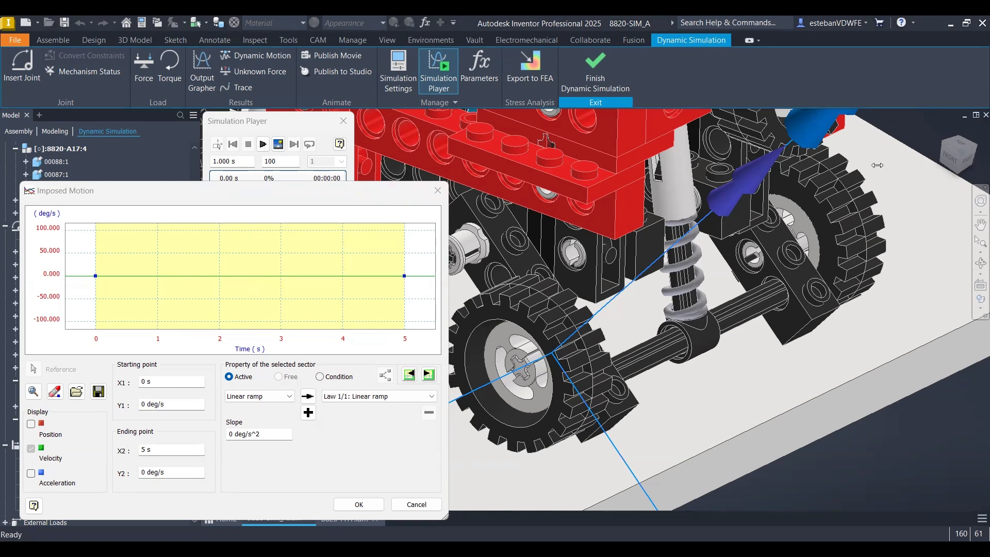
click(170, 472)
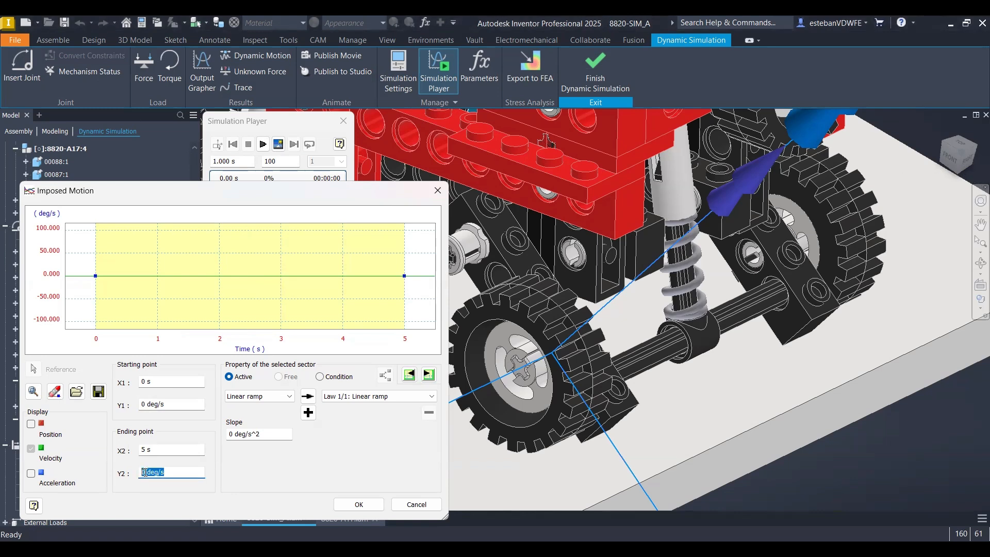
drag(146, 473, 134, 478)
text(720)
click(192, 450)
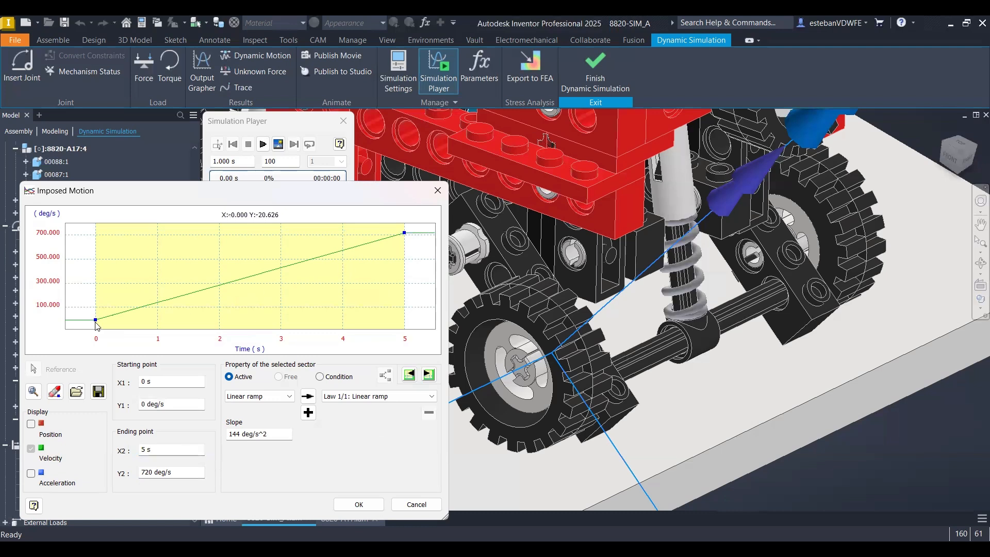
Shorten the velocity ramp by setting its ending time X2 to 1 s
click(144, 449)
double_click(143, 449)
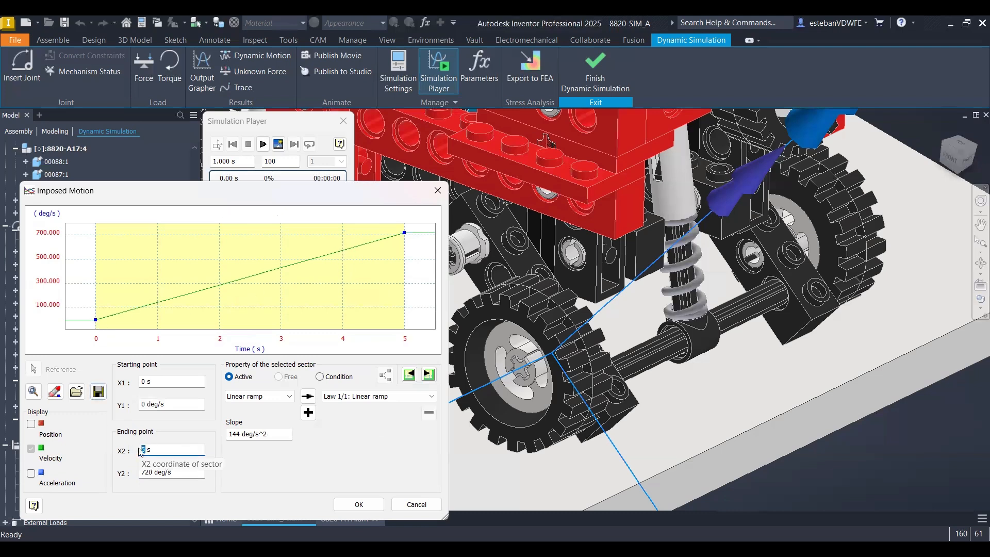
text(1)
key(Return)
double_click(155, 473)
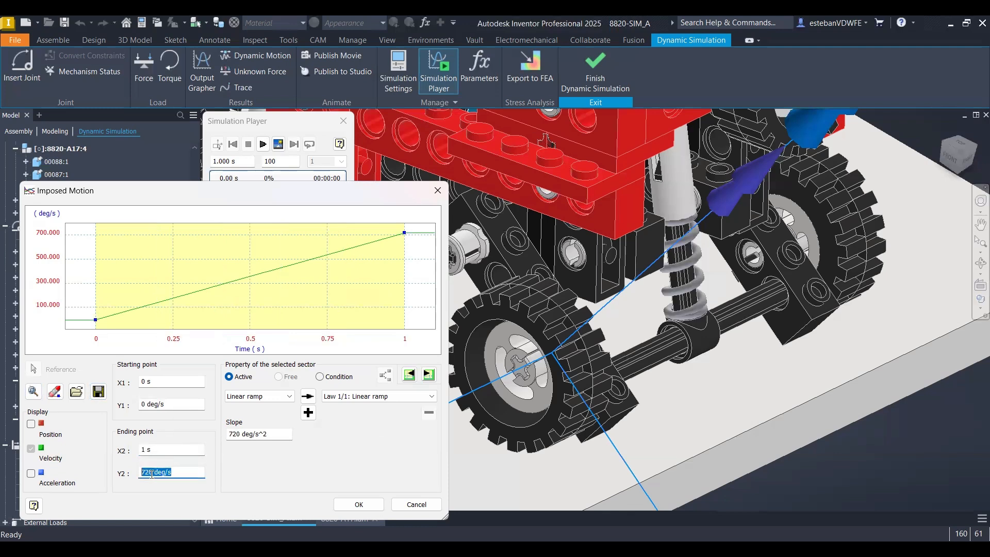
click(153, 473)
double_click(151, 473)
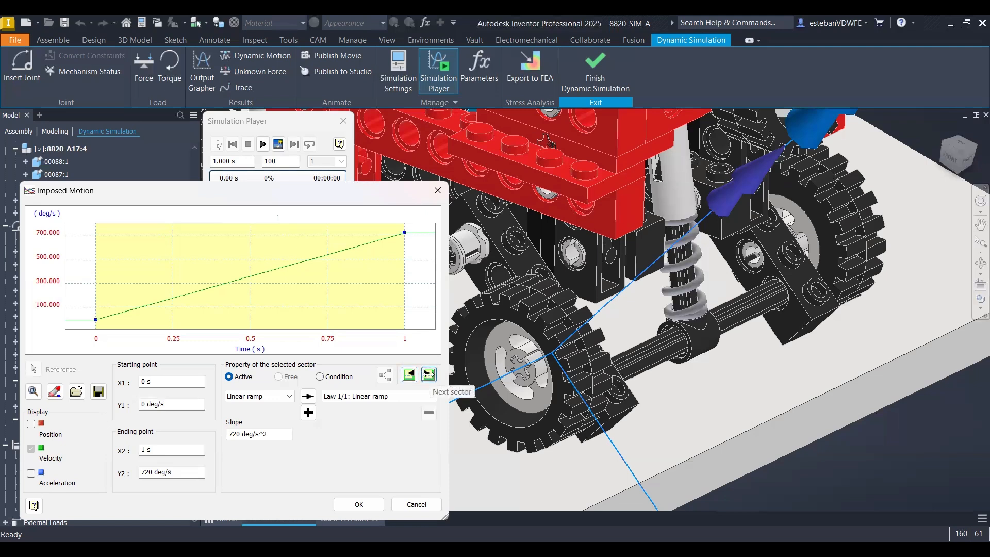
Compare the out-of-definition options on the right of the last point, choose Constant value and accept the motion graph
click(428, 373)
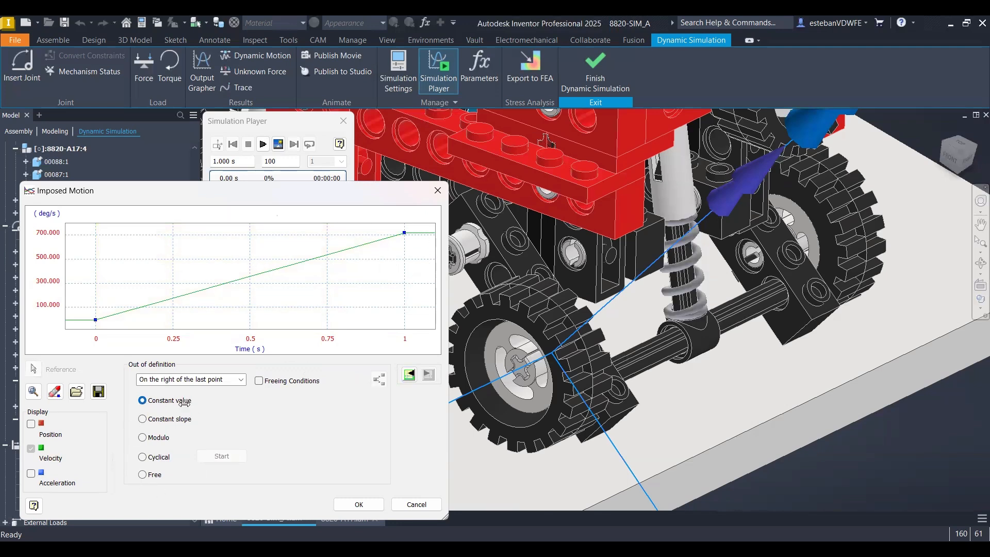
click(143, 419)
click(153, 440)
click(146, 475)
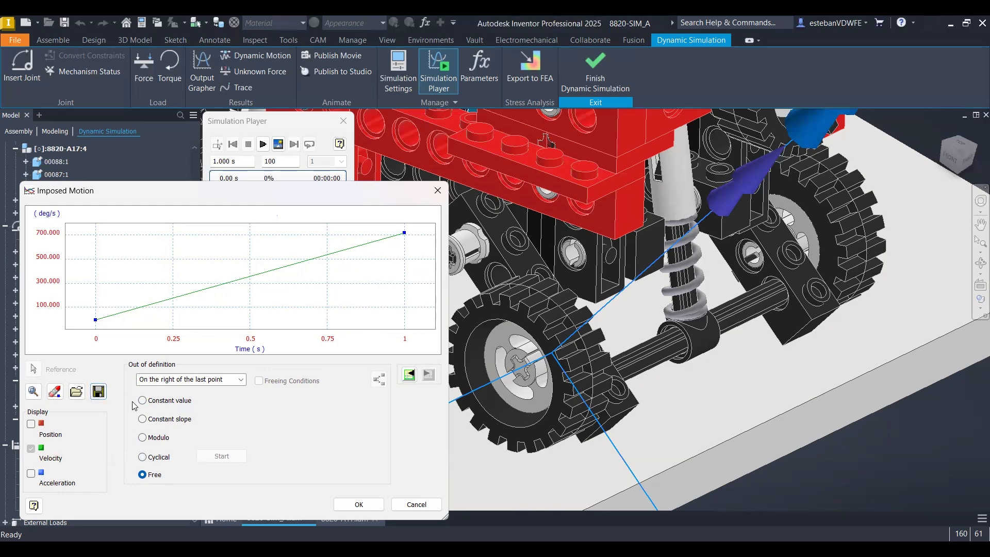
click(160, 401)
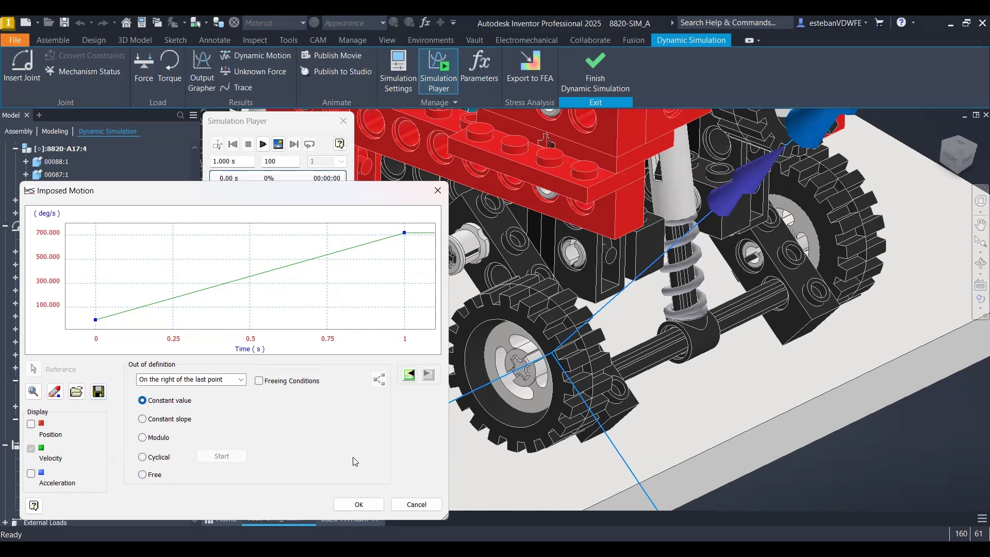
click(359, 505)
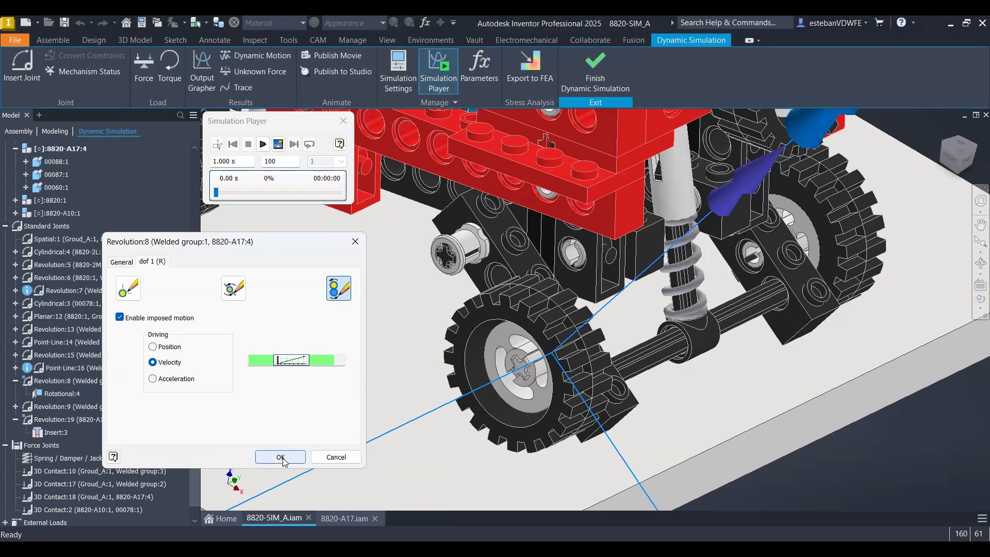
Check the rotation direction arrow on the wheel joint's axis and accept the Revolution:8 properties
scroll(574, 420, down, 6)
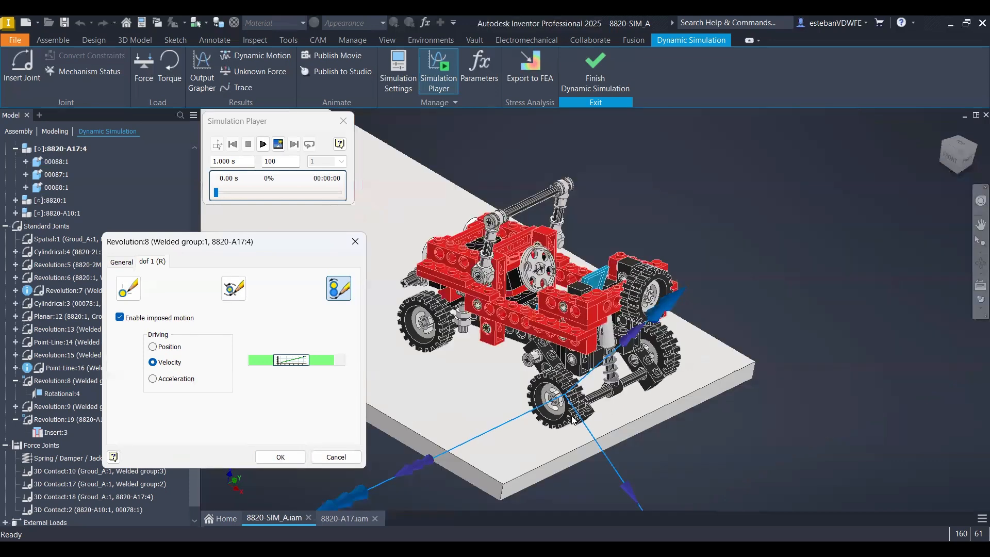
scroll(573, 430, up, 4)
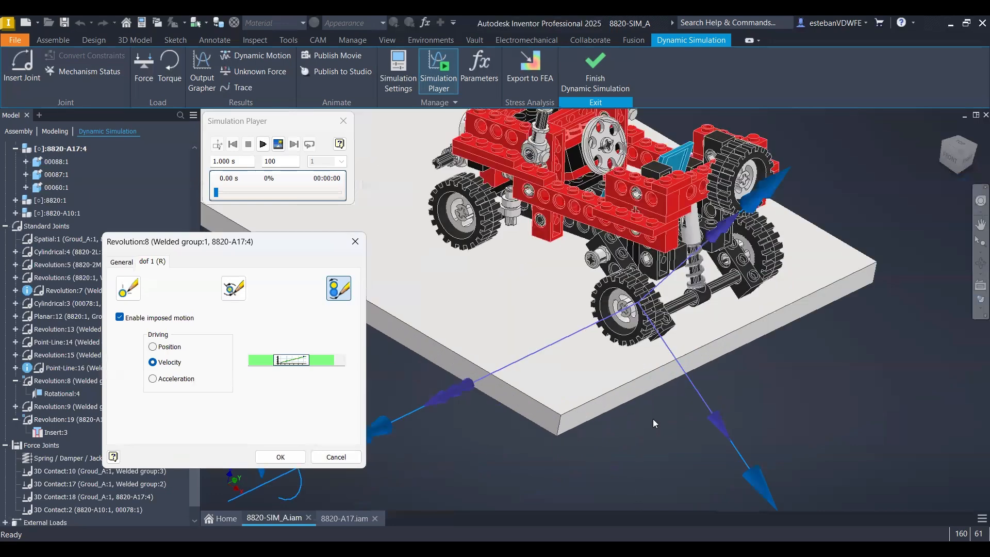
scroll(654, 419, up, 8)
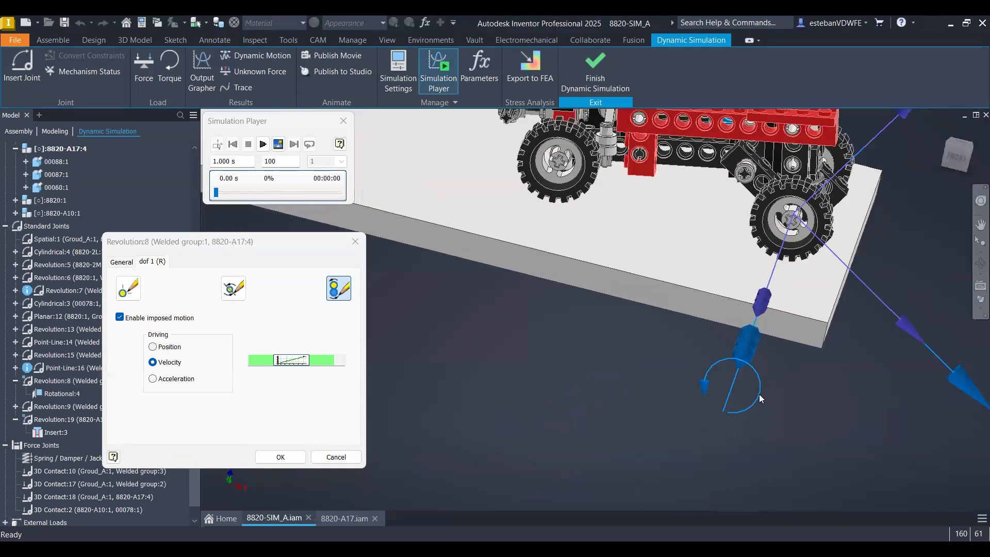
shift+middle_drag(759, 394, 501, 328)
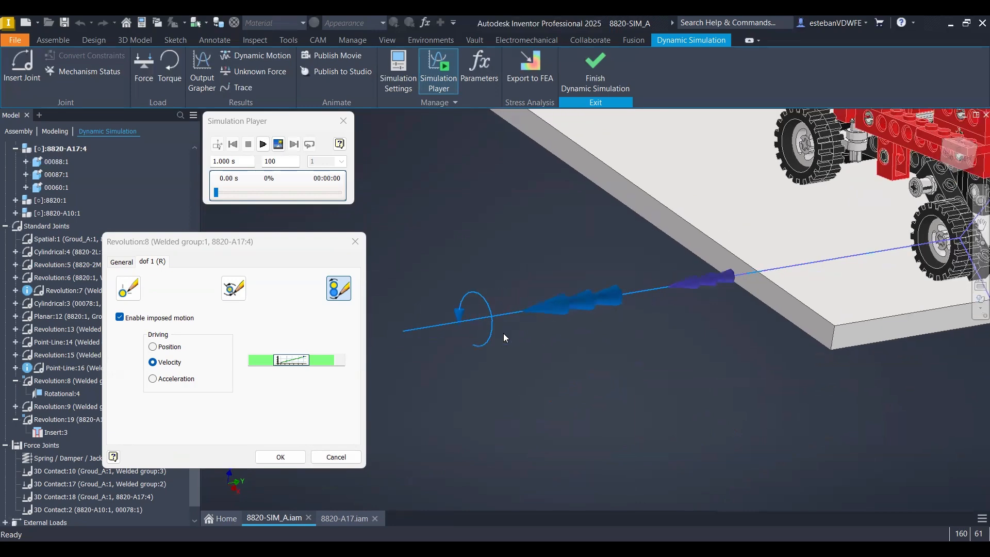
shift+middle_drag(503, 333, 477, 323)
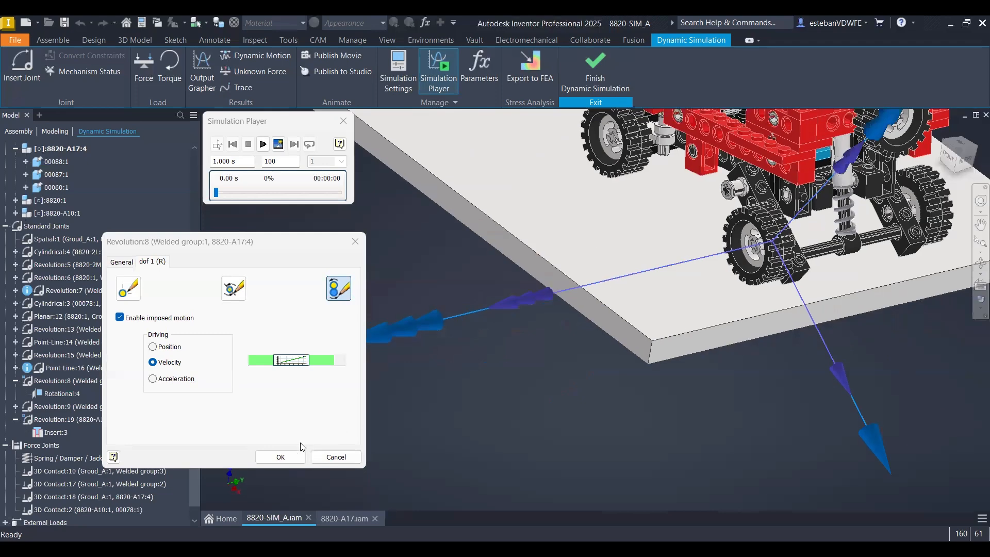
click(294, 457)
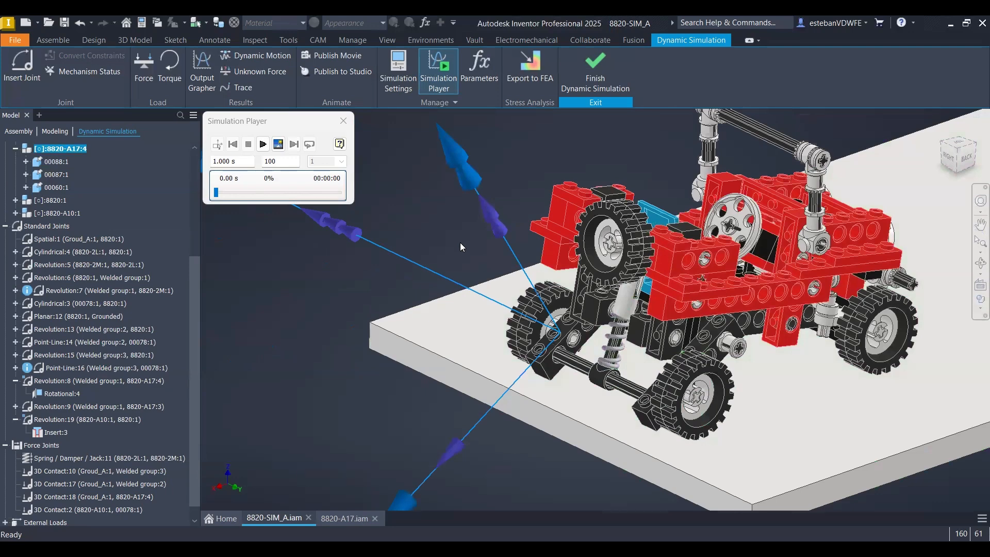
Set the simulation's final time to 5 s
click(224, 162)
text(5)
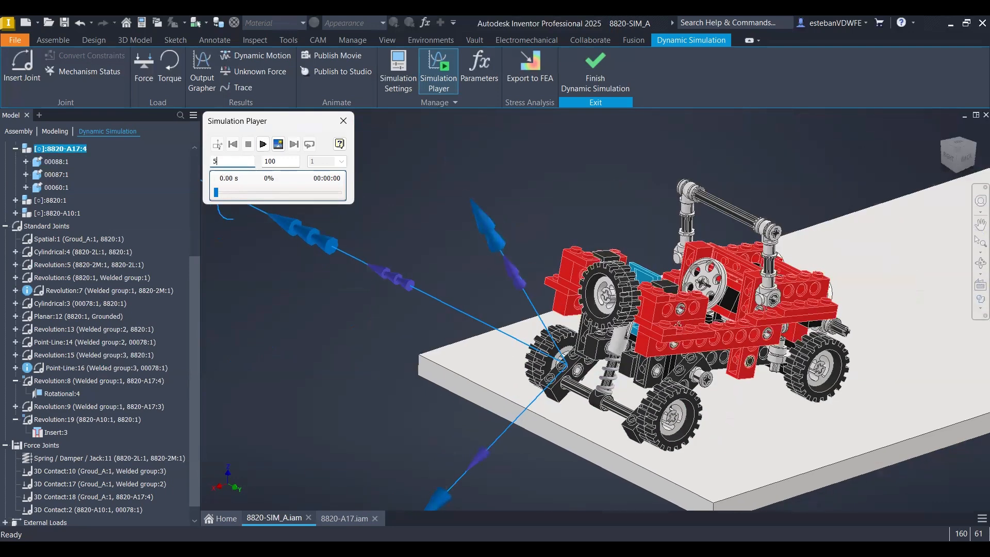
key(Return)
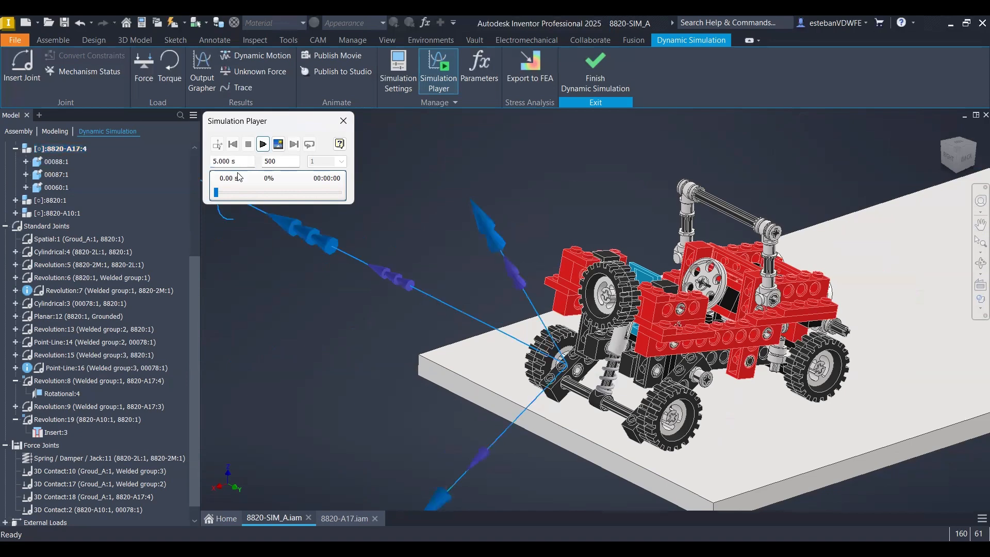
Extend the sine position law imposed on the steering joint Revolution:19 to an ending time X2 of 5 s
shift+middle_drag(322, 341, 240, 362)
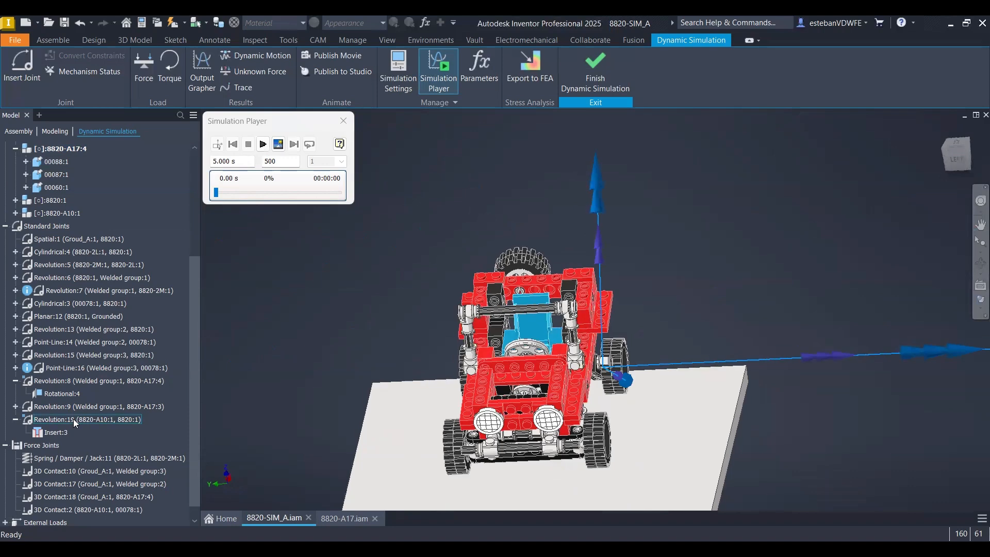
click(87, 419)
double_click(101, 421)
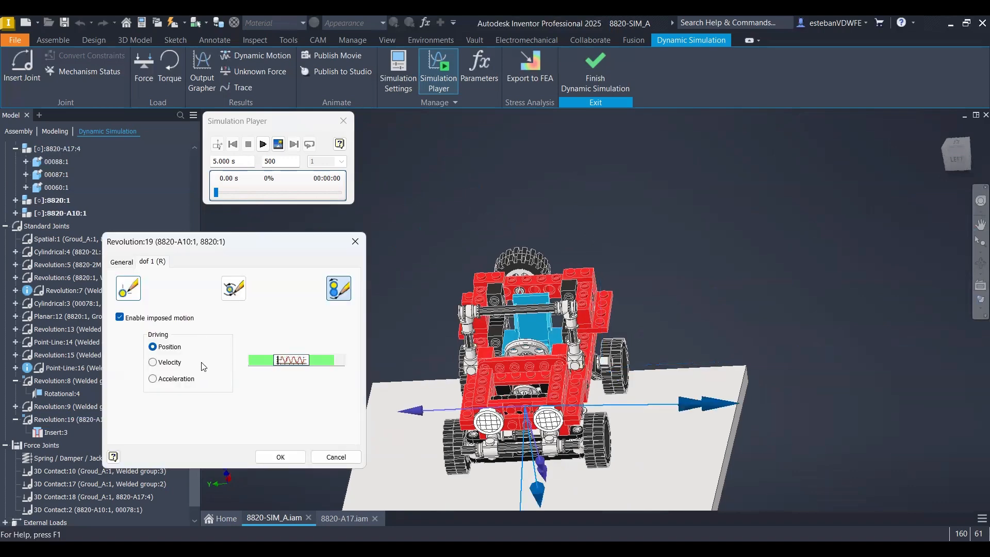
click(289, 360)
drag(142, 449, 153, 448)
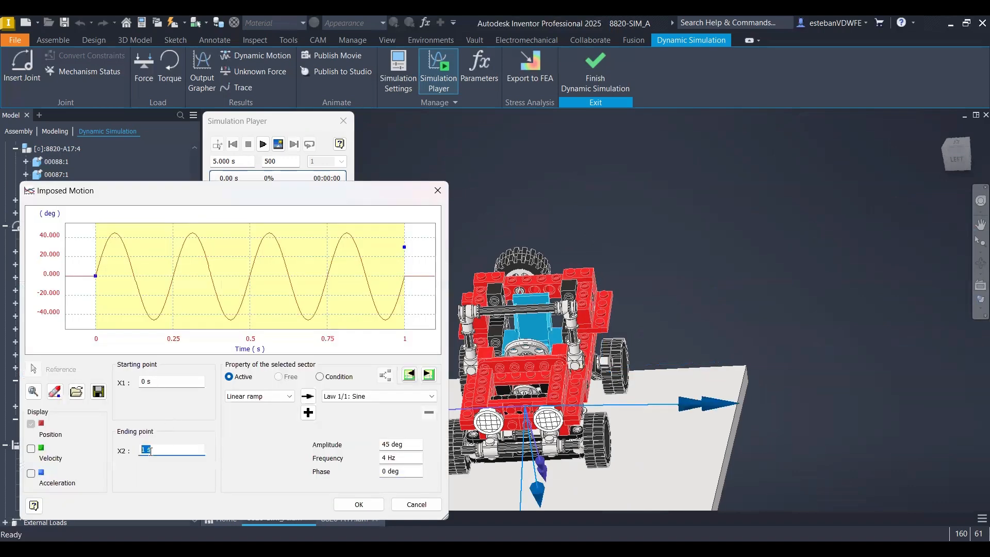
text(5)
Set the sine law's frequency to 0.75 Hz and accept the imposed motion graph
click(392, 457)
click(381, 459)
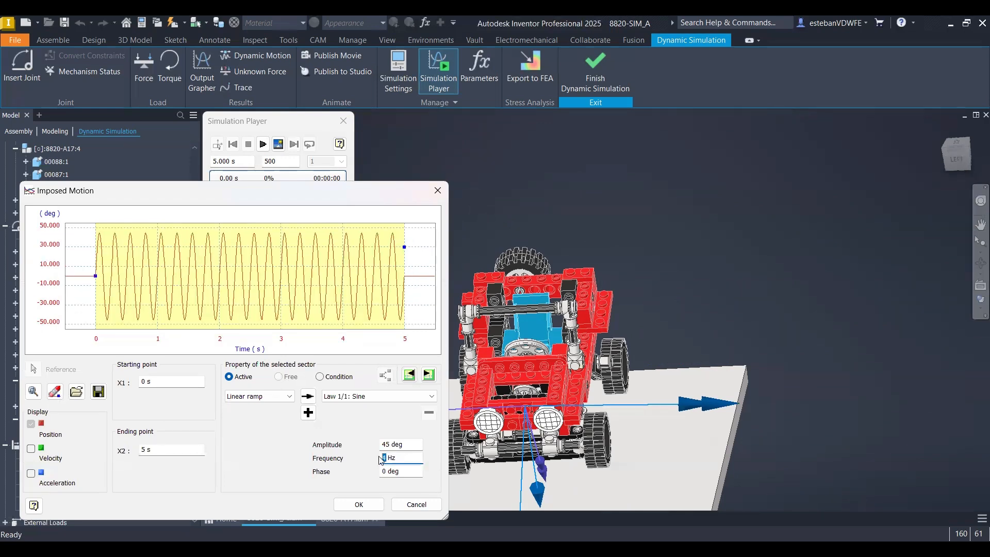
text(0.75)
click(374, 507)
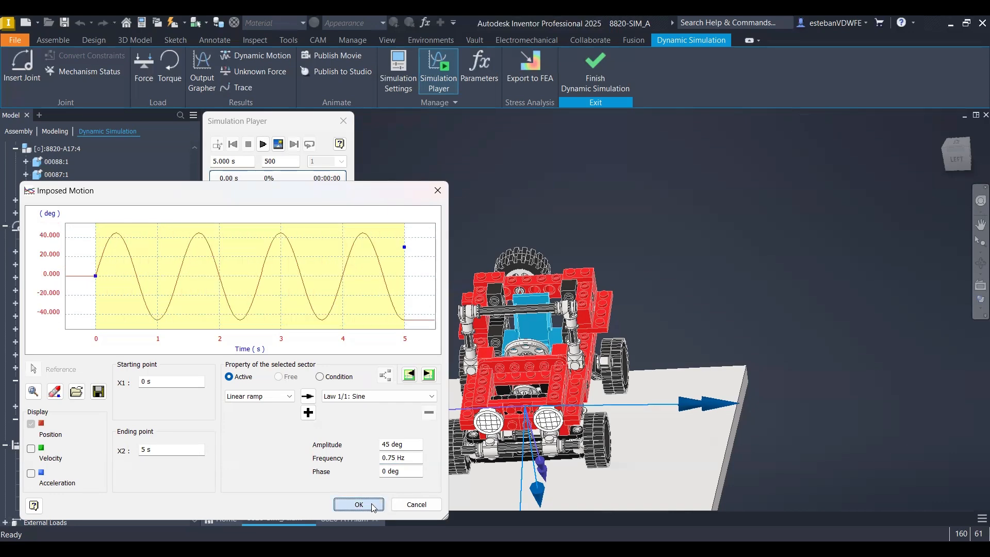
click(374, 507)
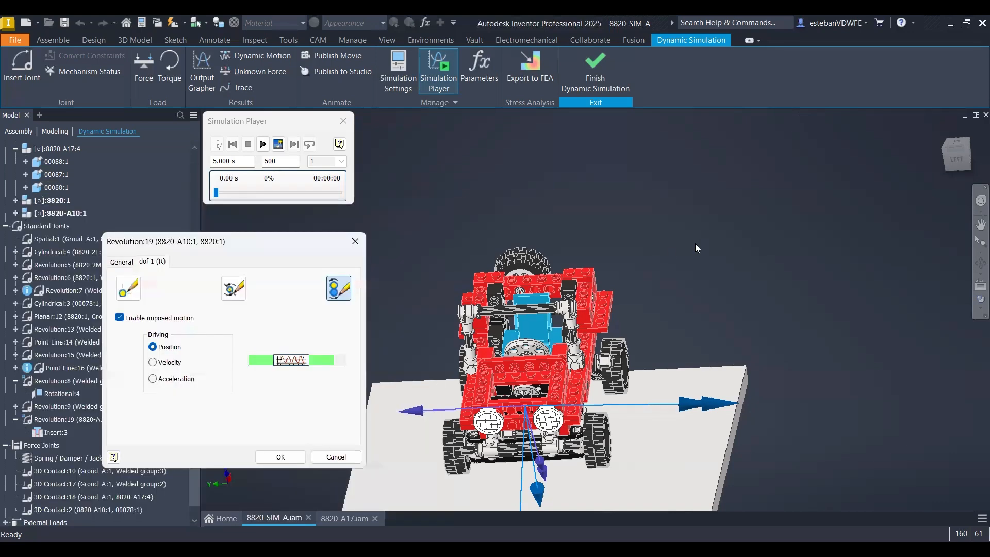
Recheck the steering motion graph, accept the Revolution:19 properties and save 8820-SIM_A.iam with its dependents
key(F6)
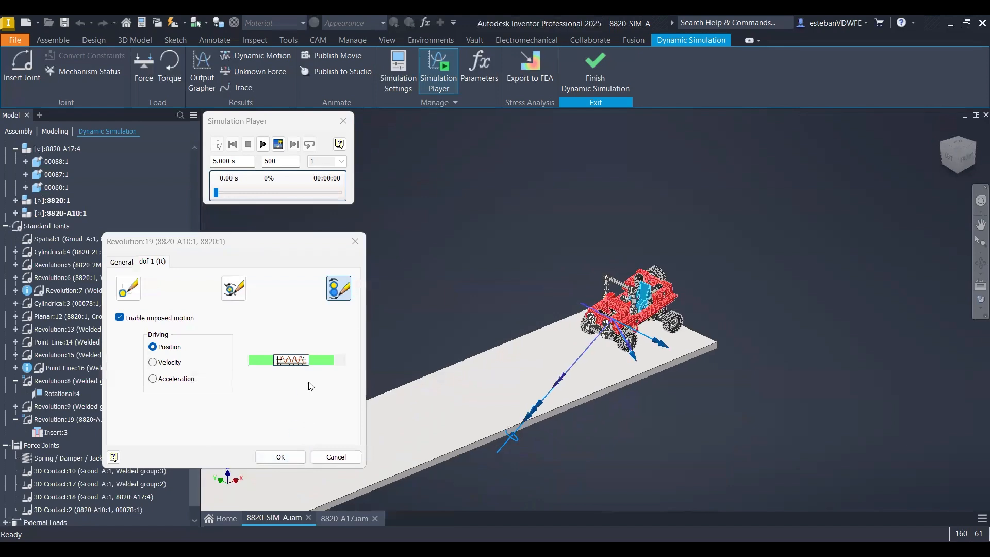
click(292, 360)
click(359, 505)
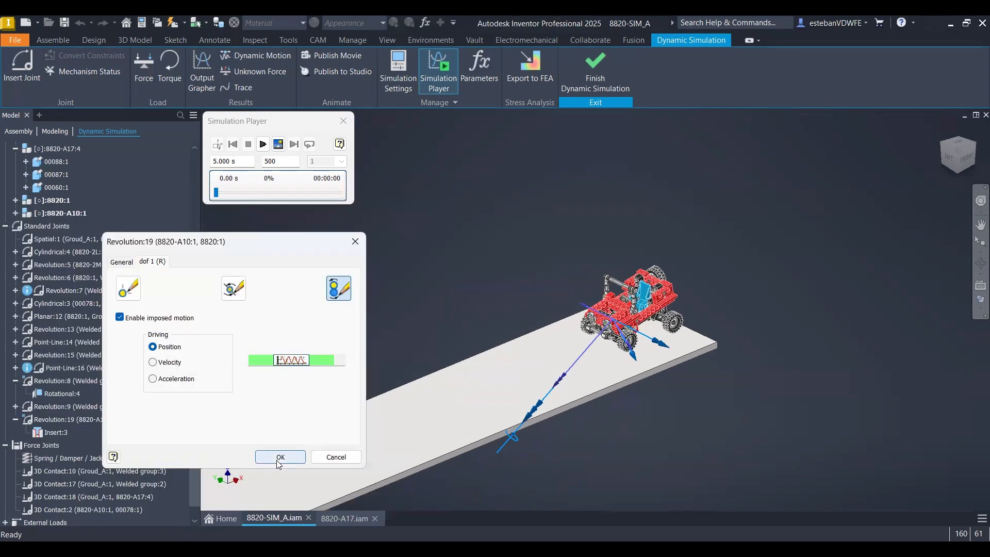
click(278, 461)
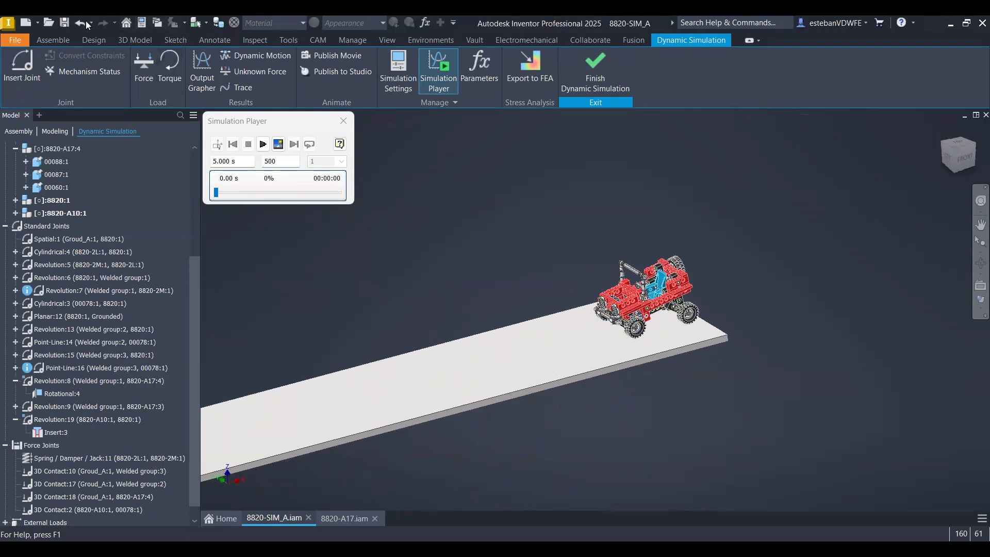
click(64, 22)
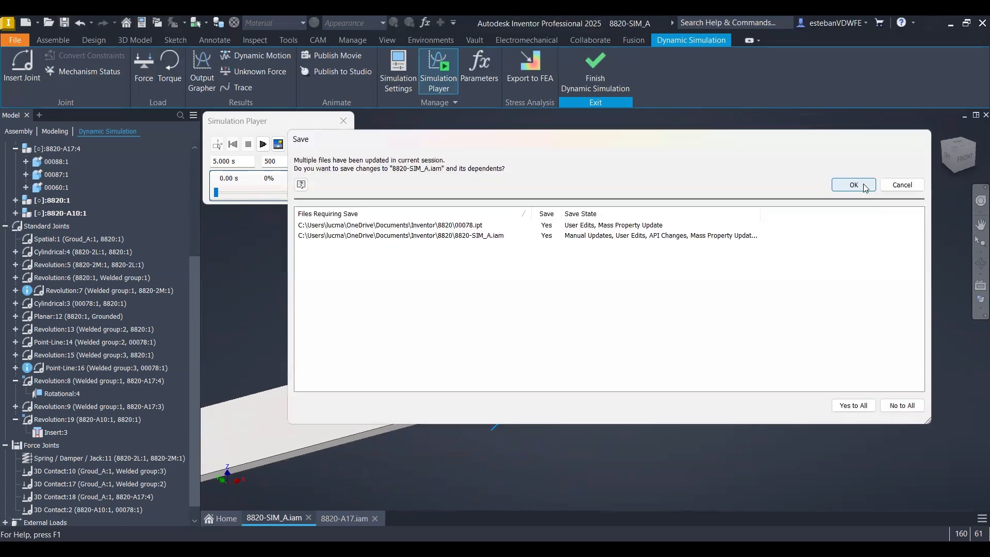
click(854, 185)
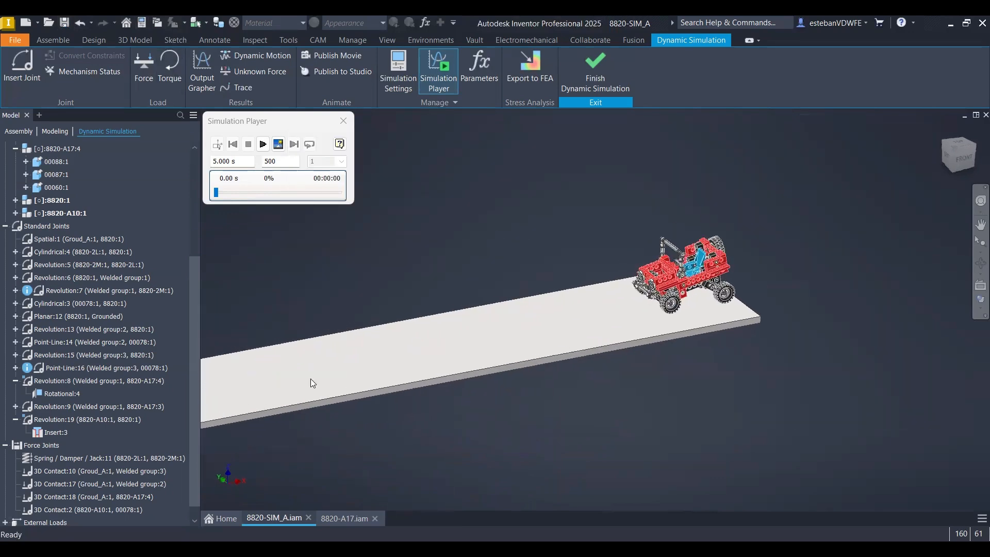
Set the friction of the three ground-to-wheel contacts, 3D Contact:10, 3D Contact:17 and 3D Contact:18, to 0.7
click(74, 474)
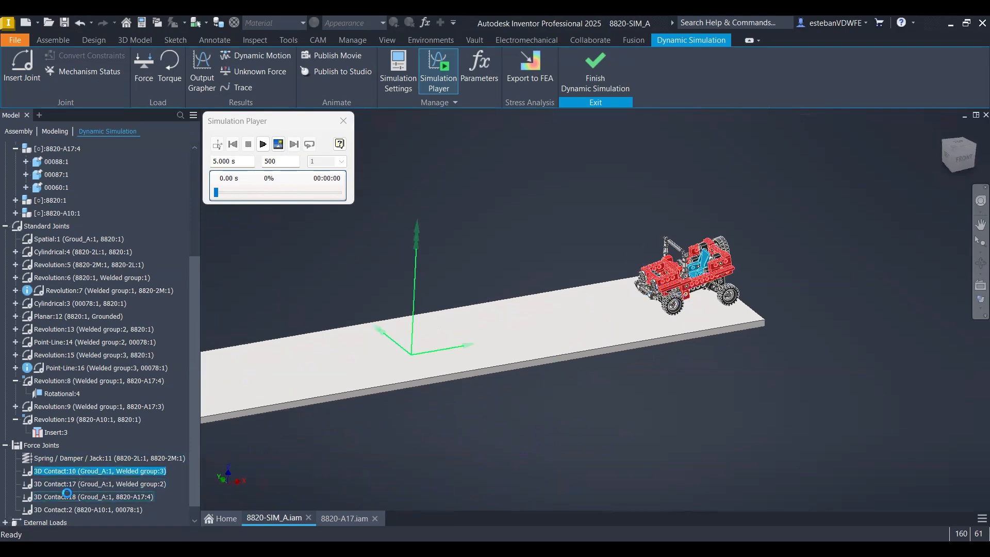
shift+click(67, 494)
right_click(67, 494)
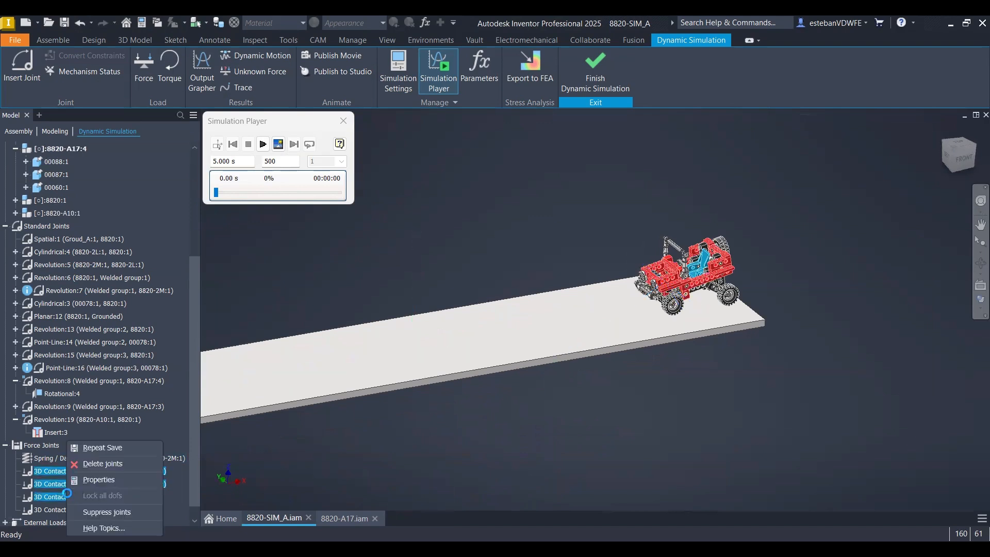
click(97, 479)
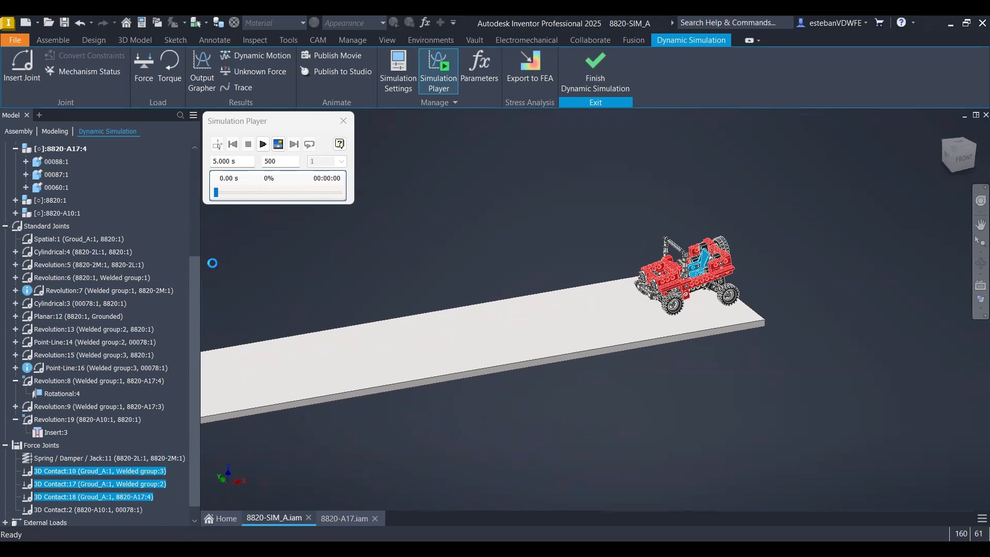
click(210, 189)
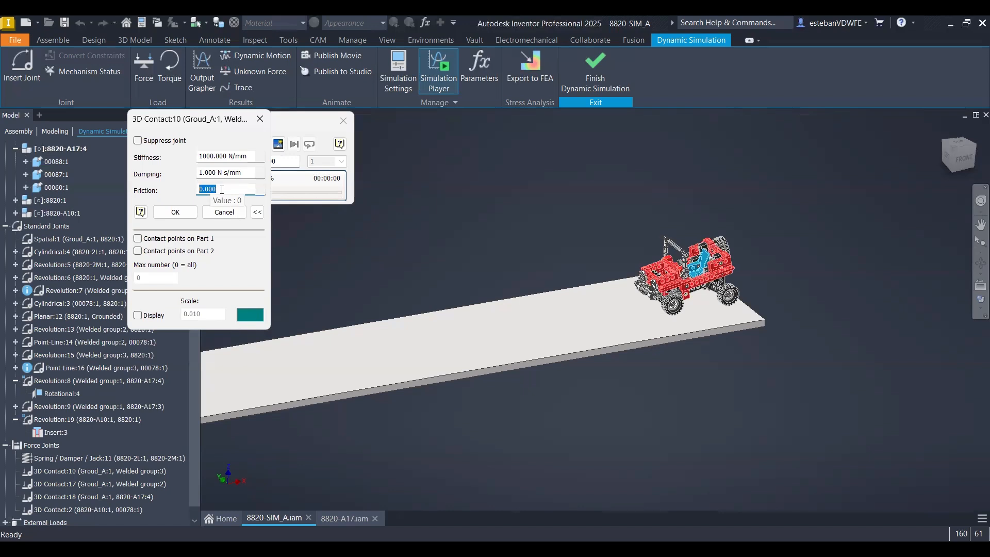
text(0.6)
key(BackSpace)
text(7)
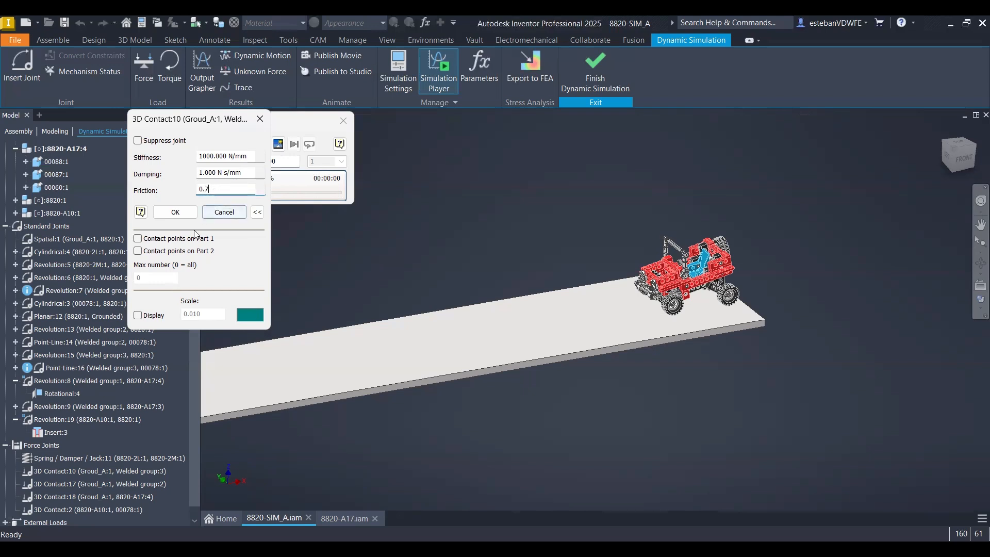
click(176, 213)
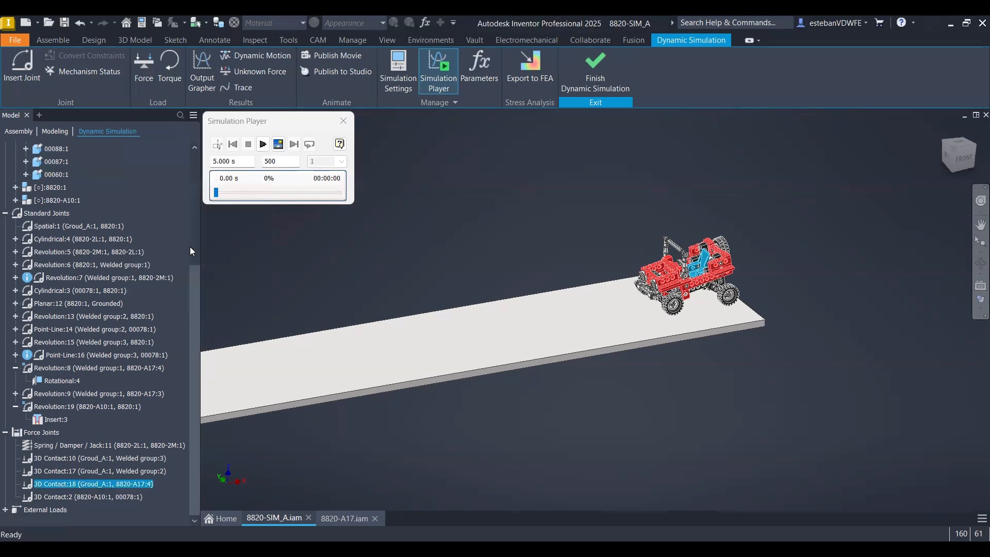
Run the simulation and watch the vehicle's driving and front-wheel steering from the side and from above
scroll(599, 219, down, 6)
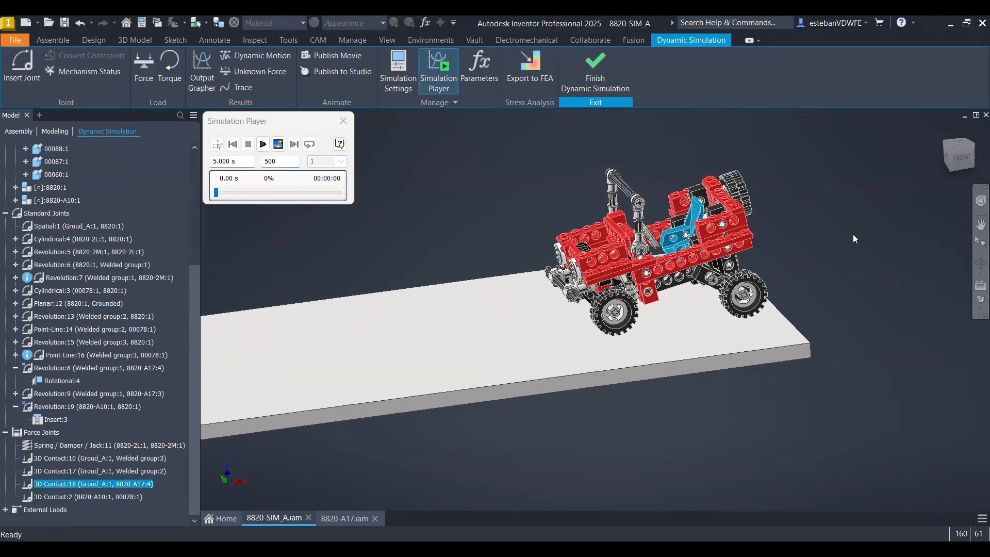
scroll(853, 236, down, 3)
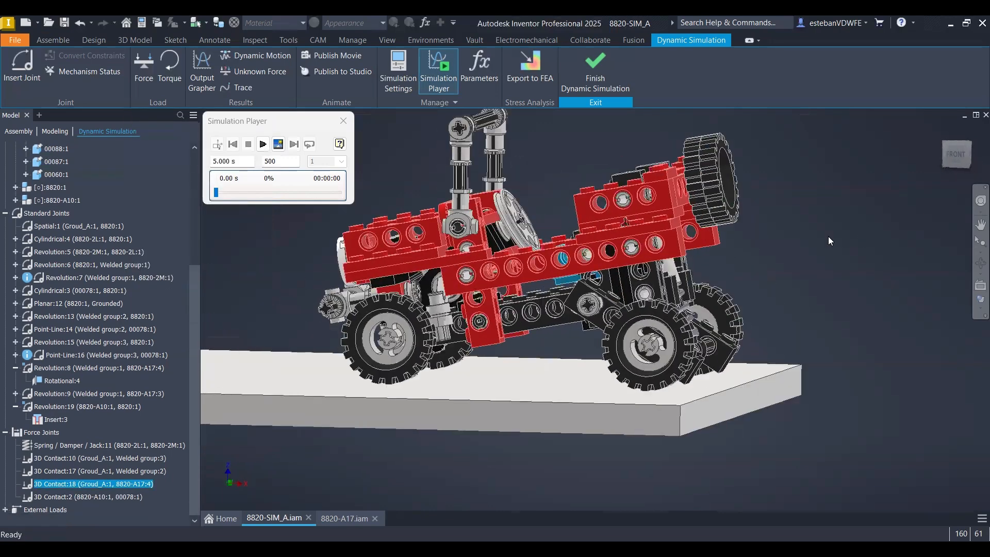
click(264, 145)
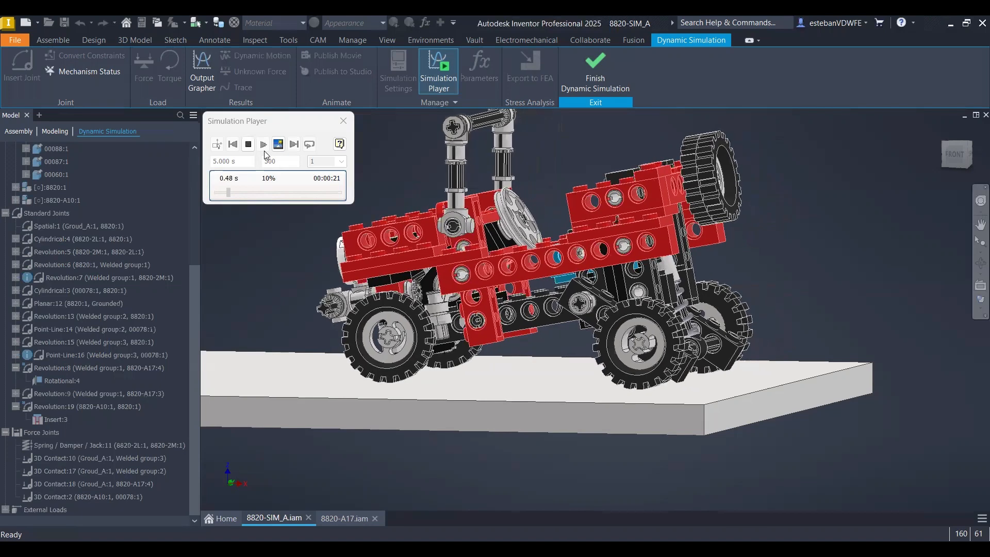
key(F6)
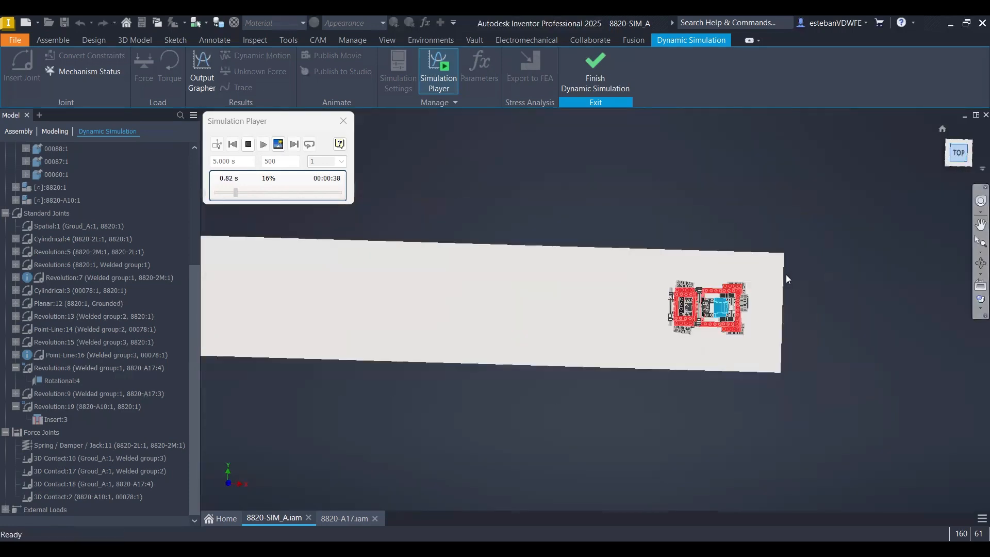
click(959, 153)
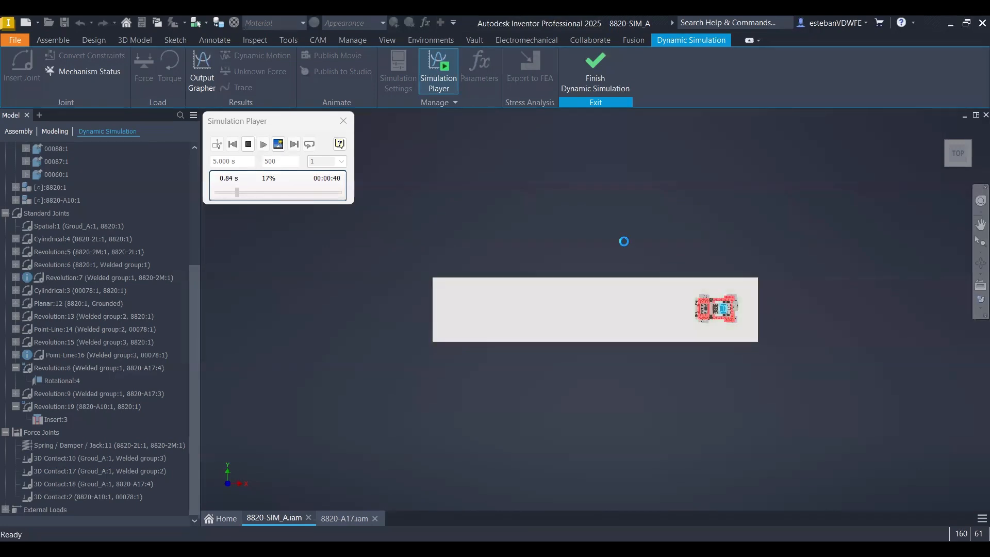
scroll(664, 333, up, 3)
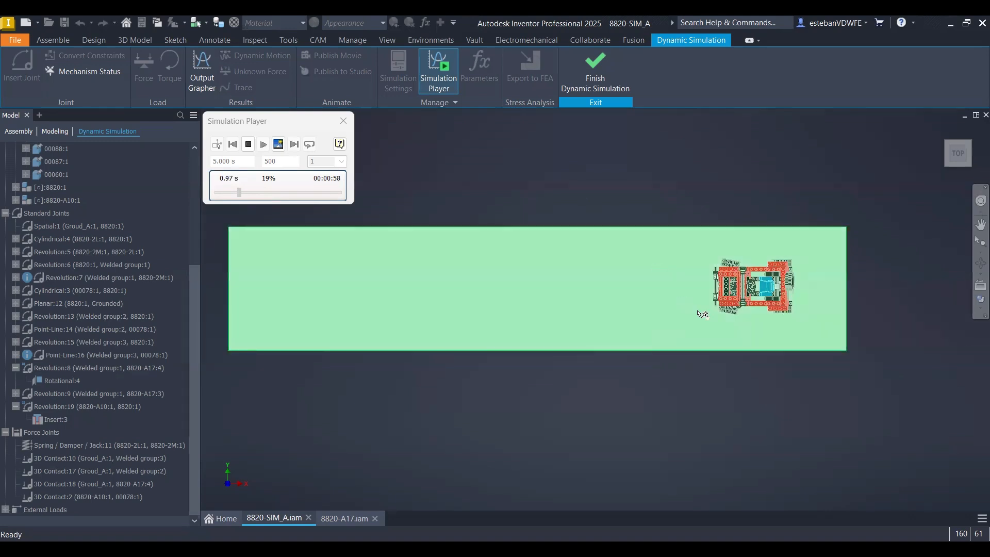
scroll(727, 292, up, 5)
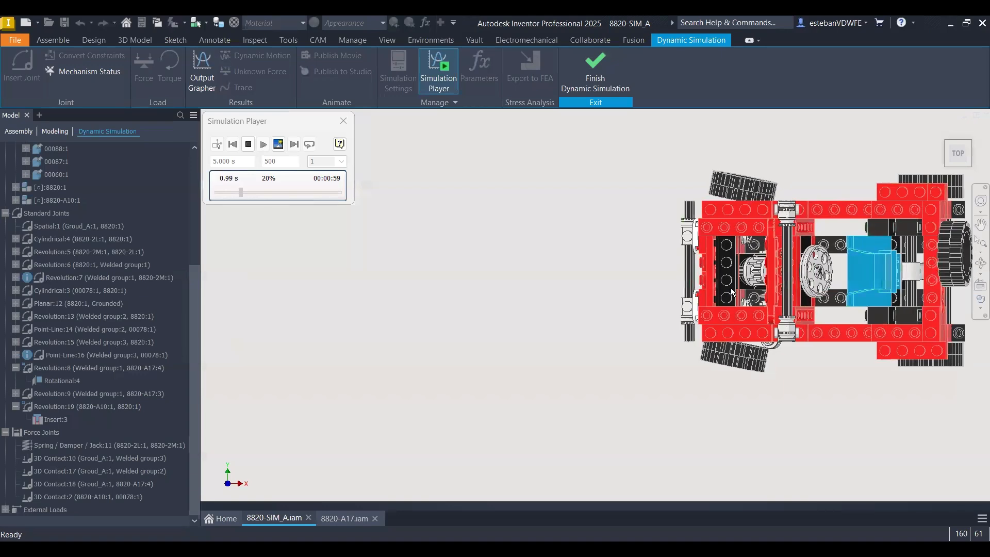
Stop the simulation and return to construction mode
click(248, 145)
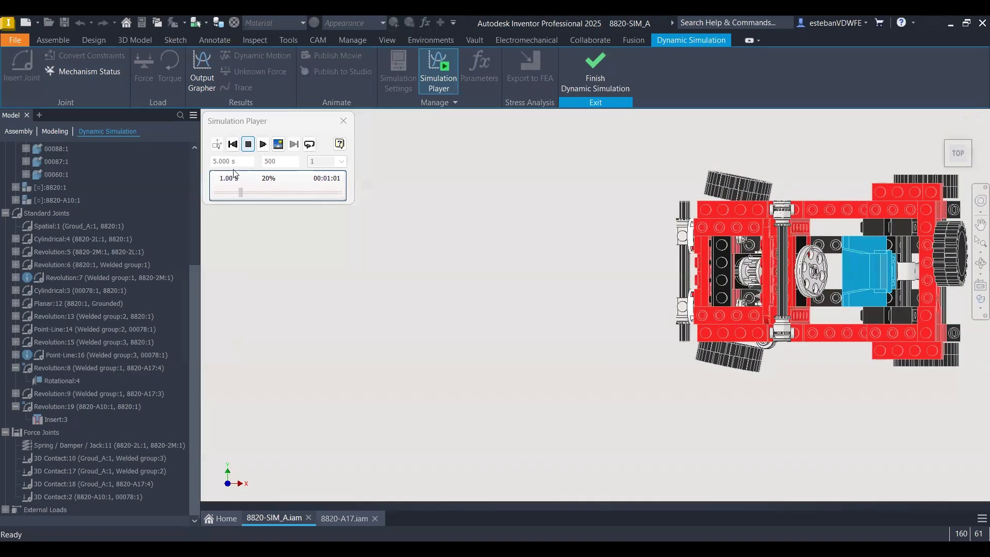
click(219, 147)
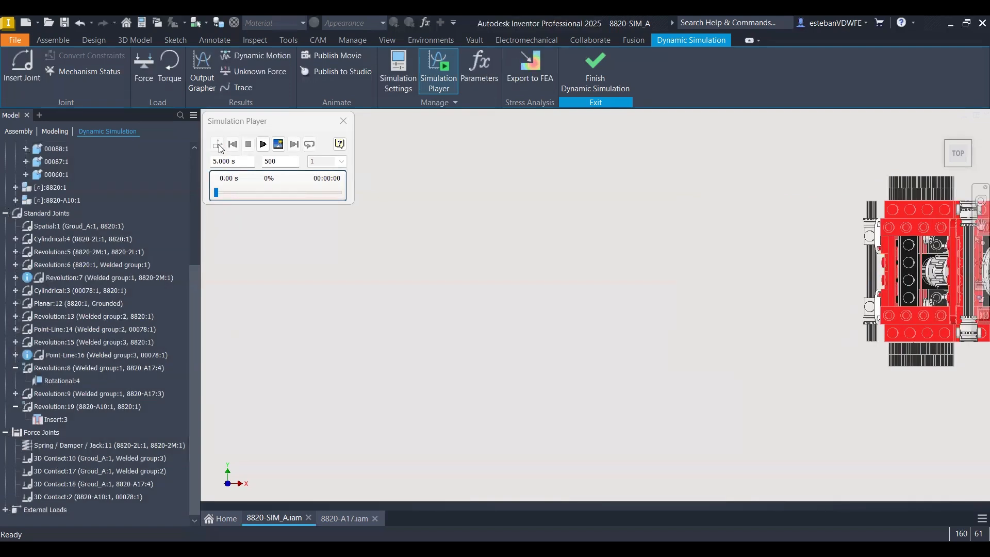
key(F6)
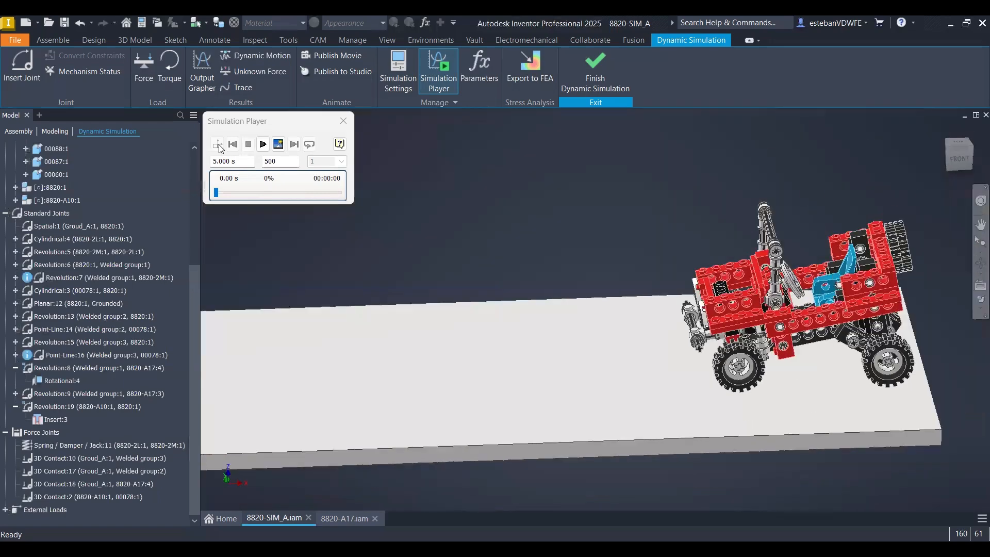
Examine the joints, contacts and welded groups of both front wheels, including Welded group:2, to debug the steering
shift+middle_drag(655, 286, 655, 280)
click(655, 281)
click(613, 254)
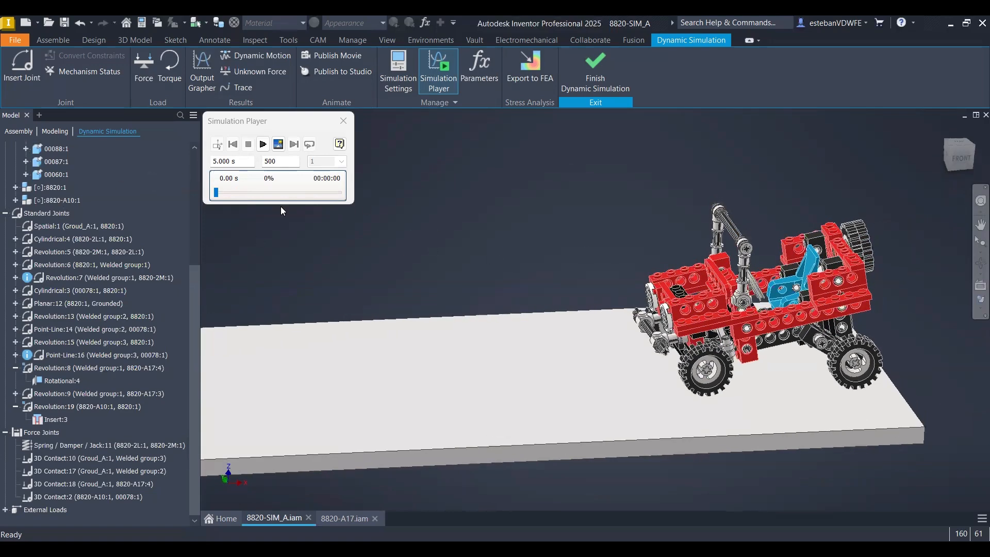
double_click(276, 163)
click(495, 268)
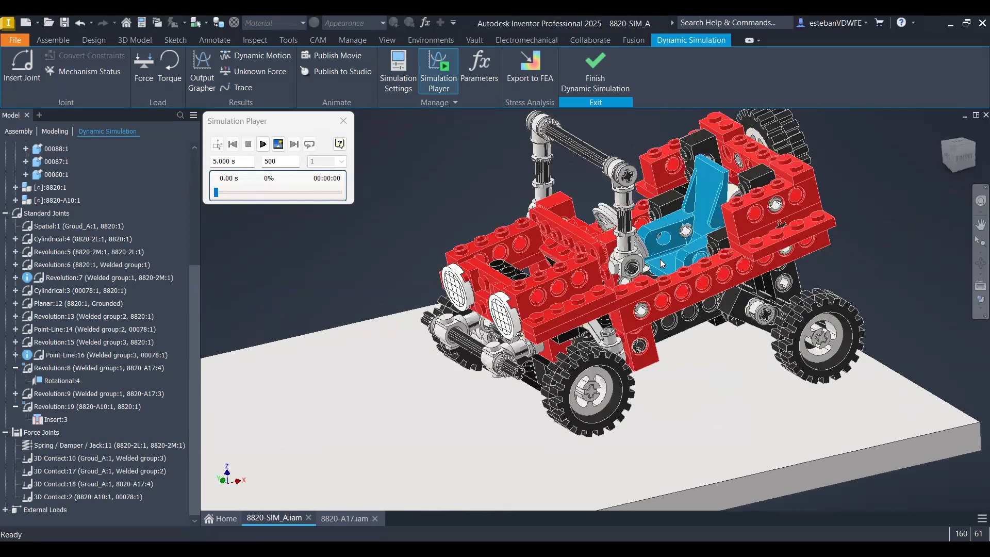
click(612, 410)
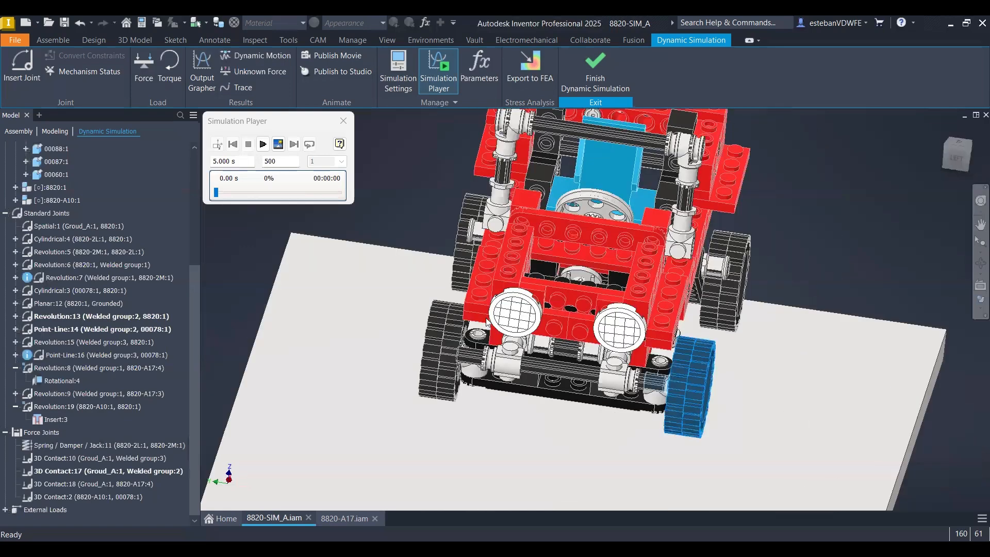
click(496, 351)
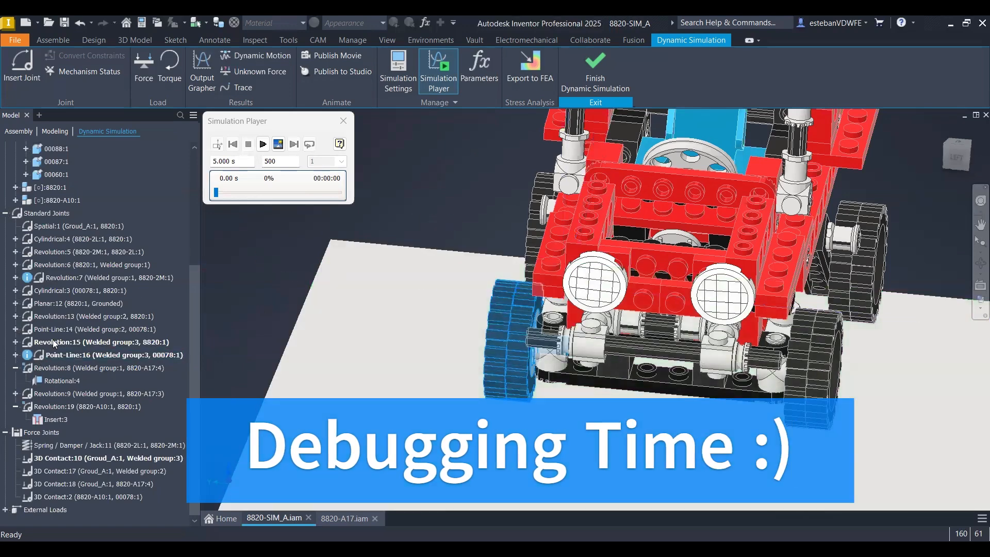
scroll(77, 279, up, 4)
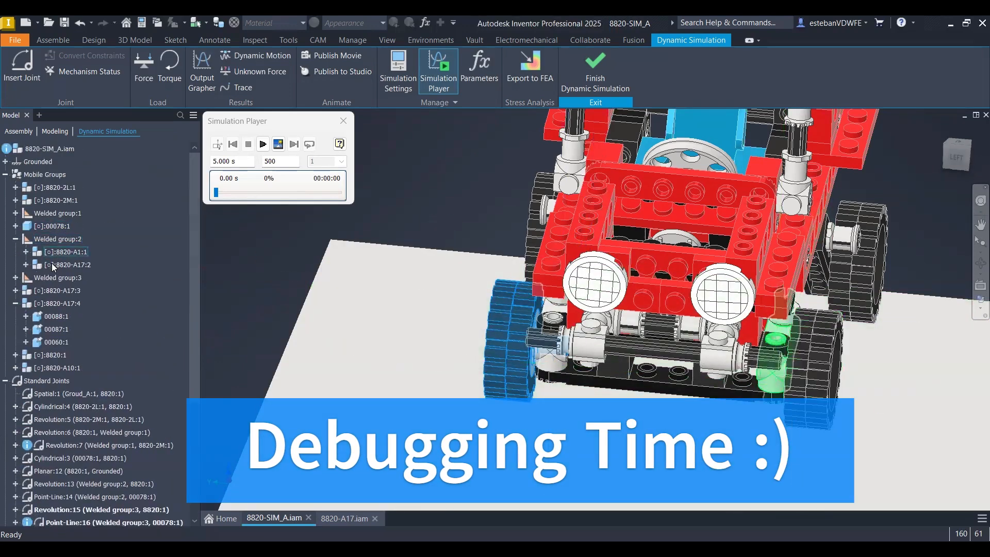
click(54, 238)
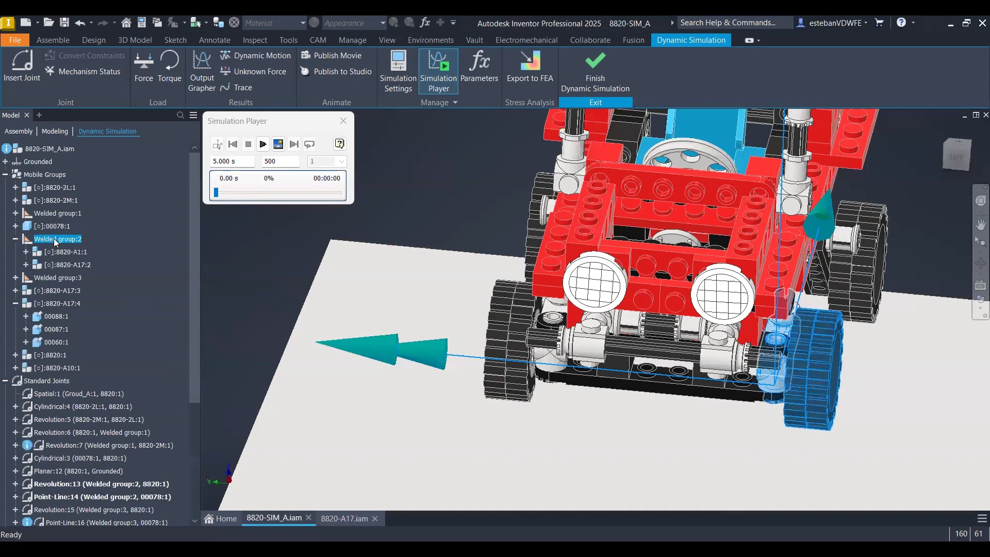
right_click(54, 238)
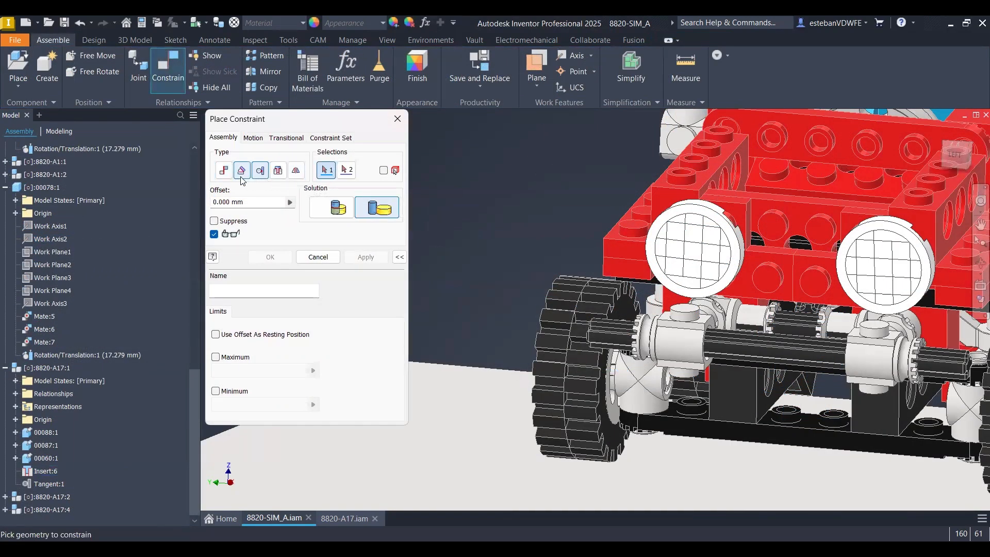
Apply a reversed rotation-translation motion constraint between front wheel 8820-A17:1 and the ground plate
click(252, 137)
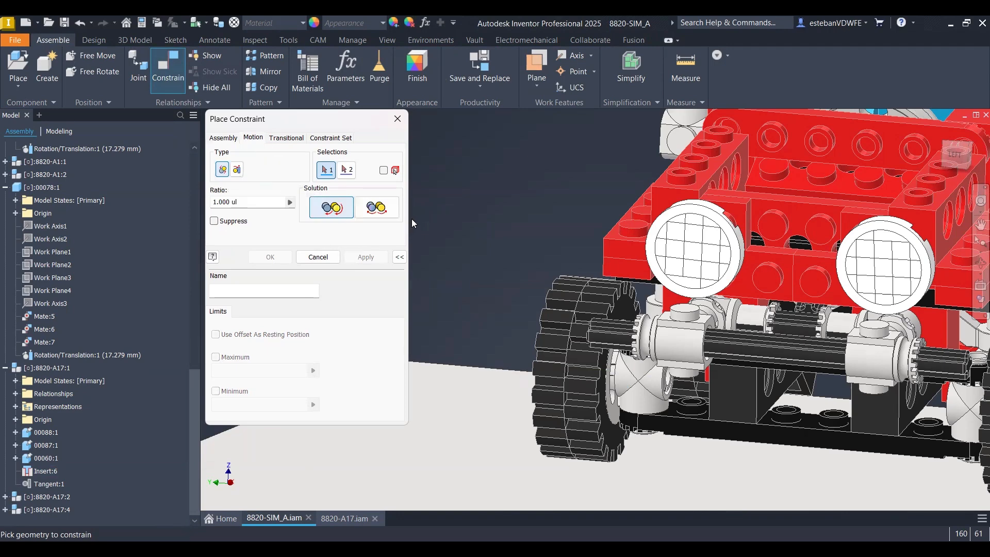
click(237, 169)
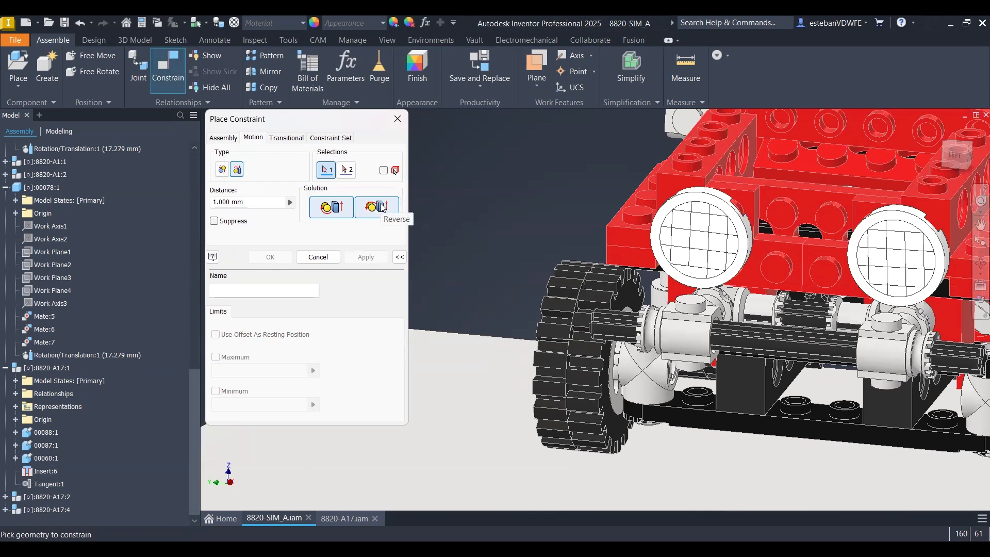
click(382, 207)
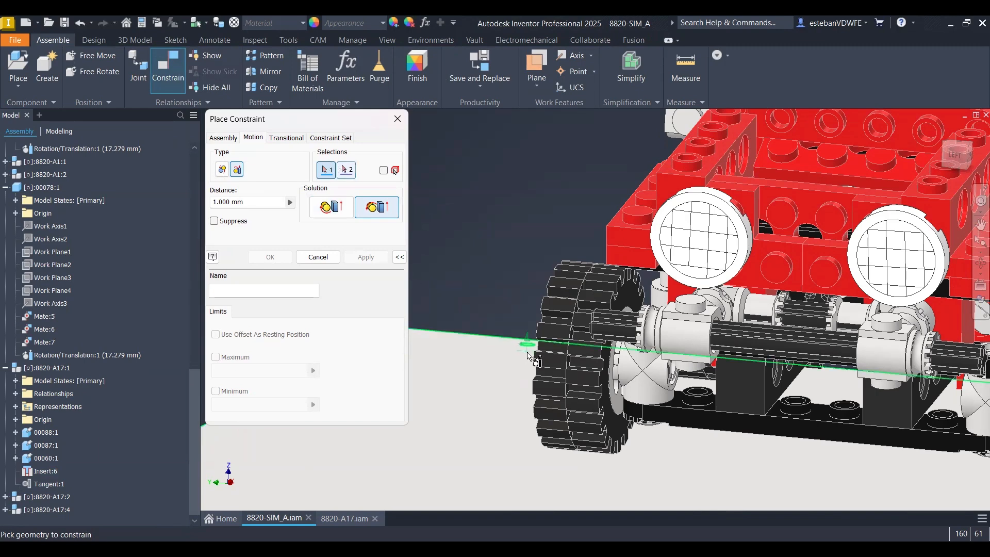
click(555, 360)
scroll(518, 427, down, 5)
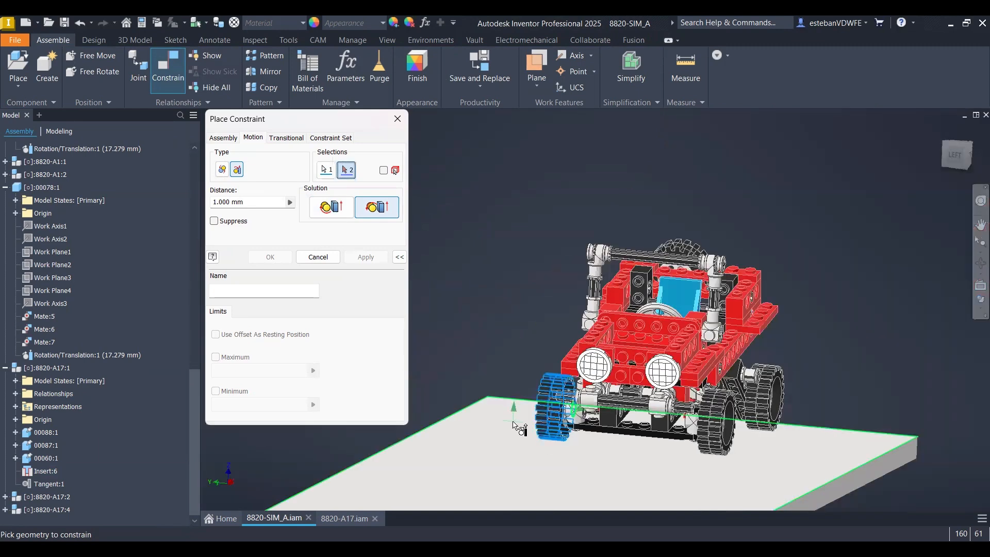
click(518, 427)
scroll(519, 427, up, 5)
click(365, 256)
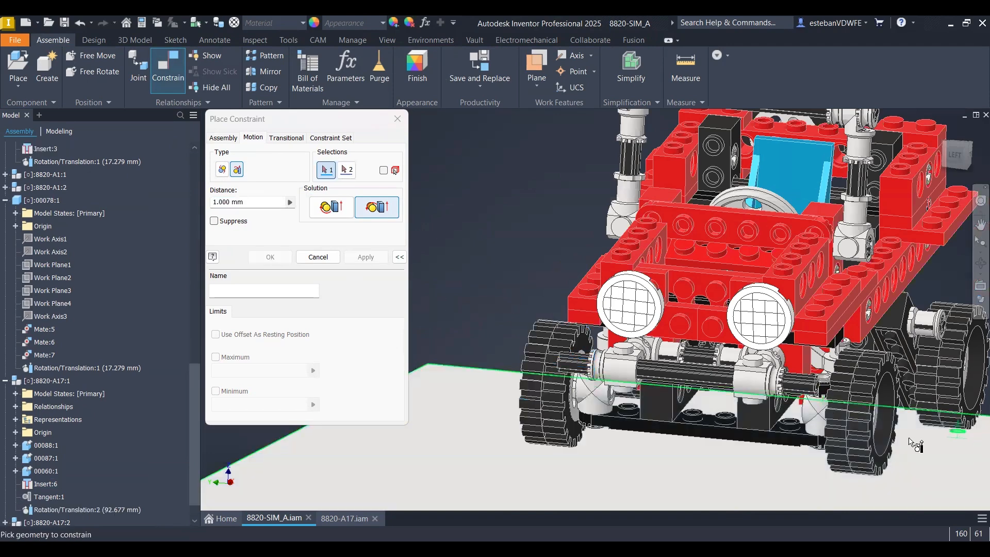
Add the same reversed rotation-translation constraint between the other front wheel, 8820-A17:2, and the ground plate, and finish constraining
scroll(840, 409, up, 4)
click(788, 357)
scroll(787, 357, down, 4)
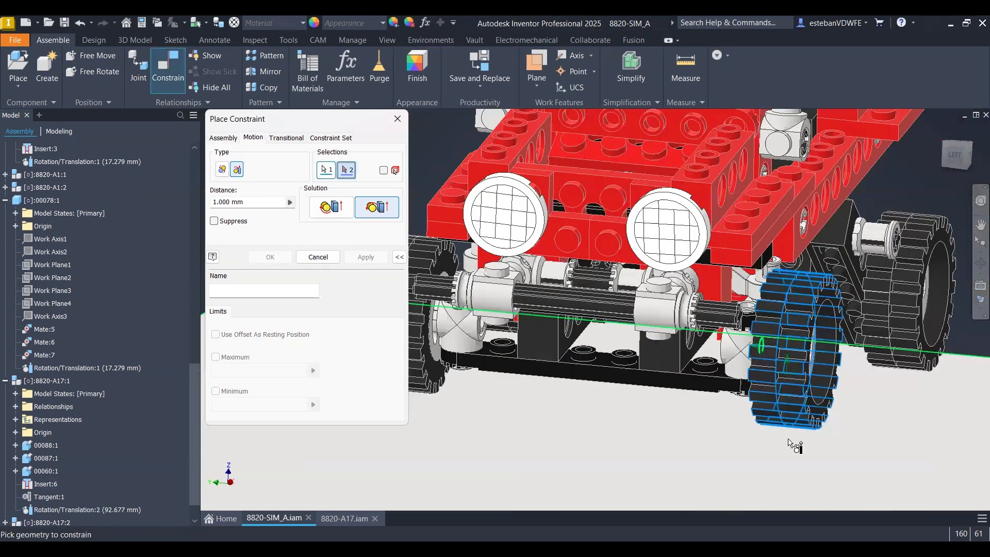
click(769, 484)
click(270, 257)
scroll(378, 246, down, 4)
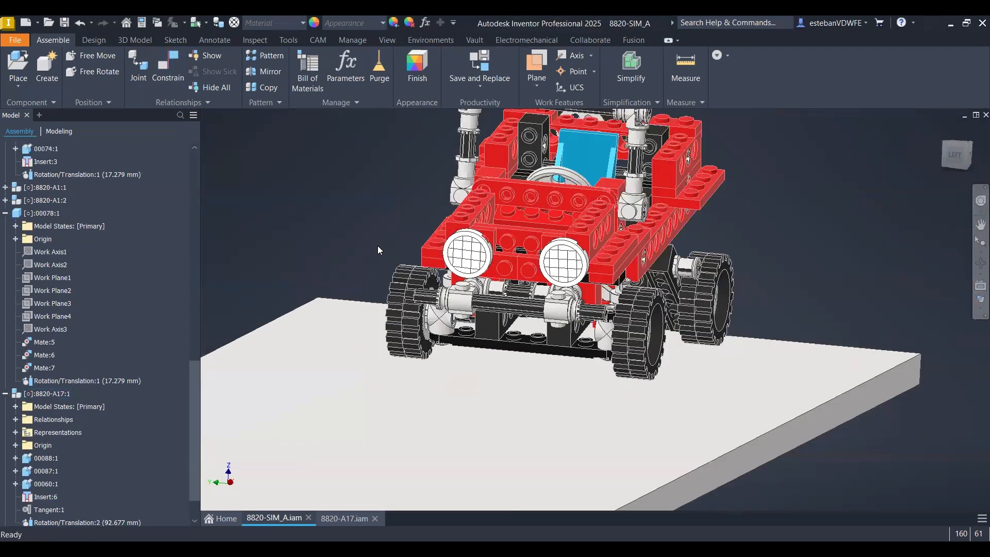
Return to the Dynamic Simulation environment, accept the over-constraint warning, and locate front wheel 8820-A17:1 with its relationships and joints
click(431, 40)
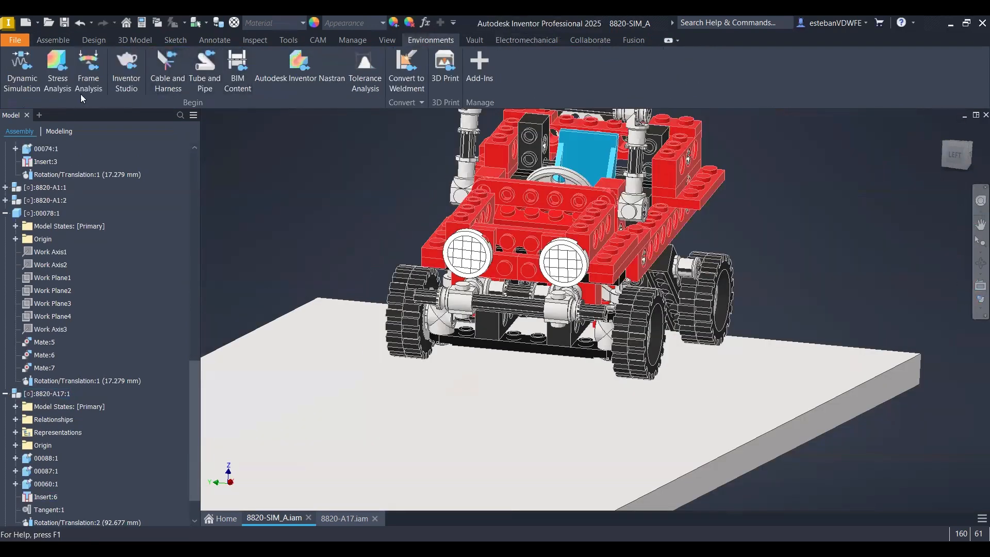
click(23, 81)
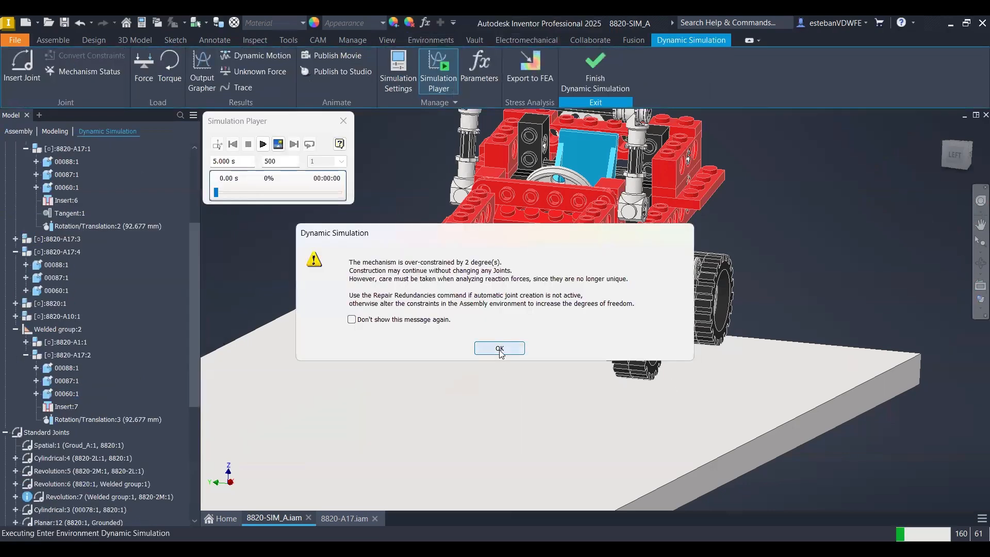
click(500, 349)
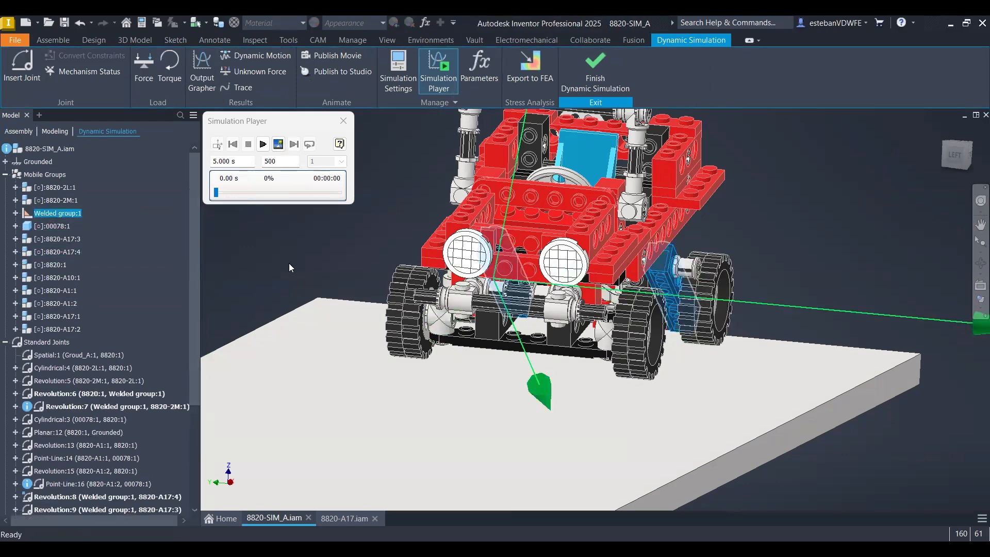
click(400, 302)
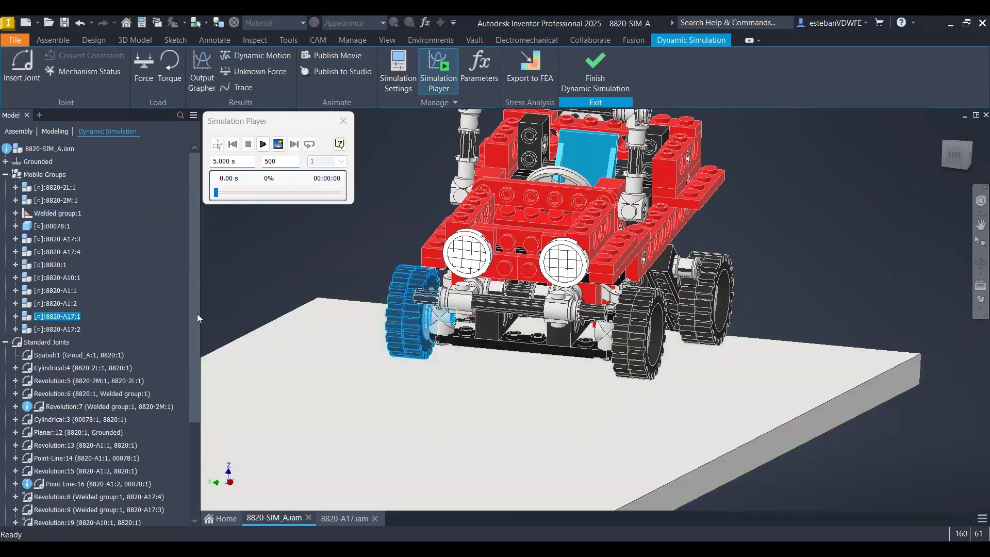
click(15, 317)
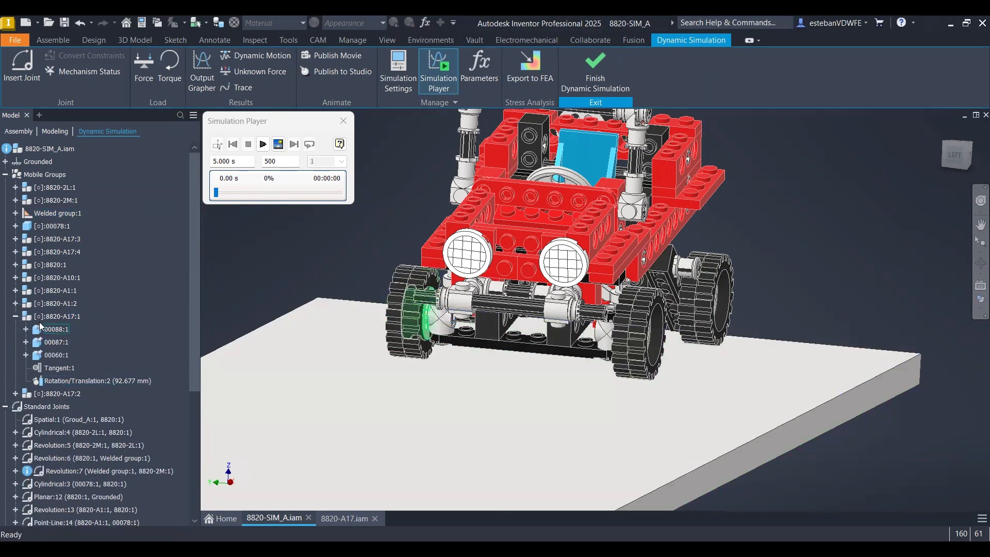
scroll(124, 428, down, 1)
scroll(122, 423, down, 3)
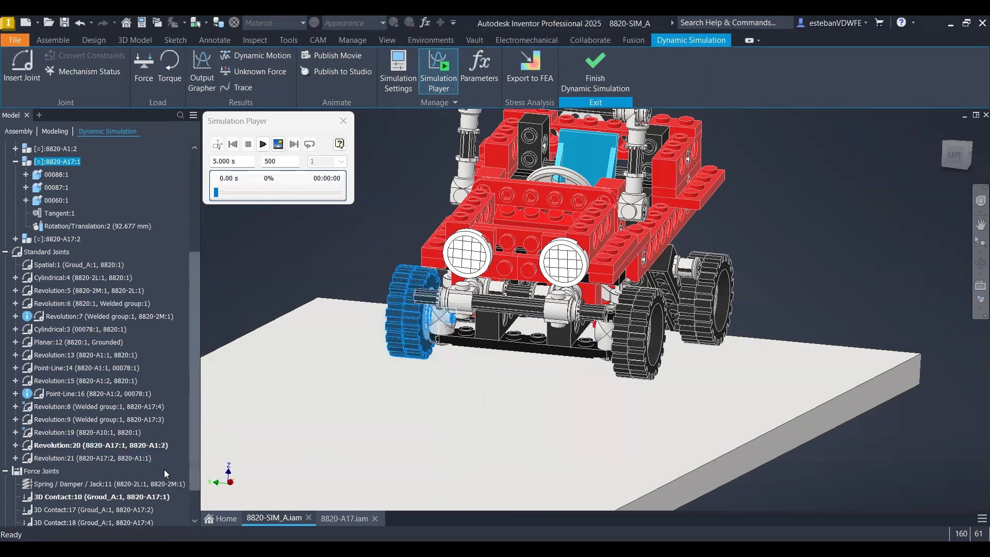
Enable a velocity-driven imposed motion on Revolution:20, the joint between 8820-A17:1 and 8820-A1:2
click(88, 446)
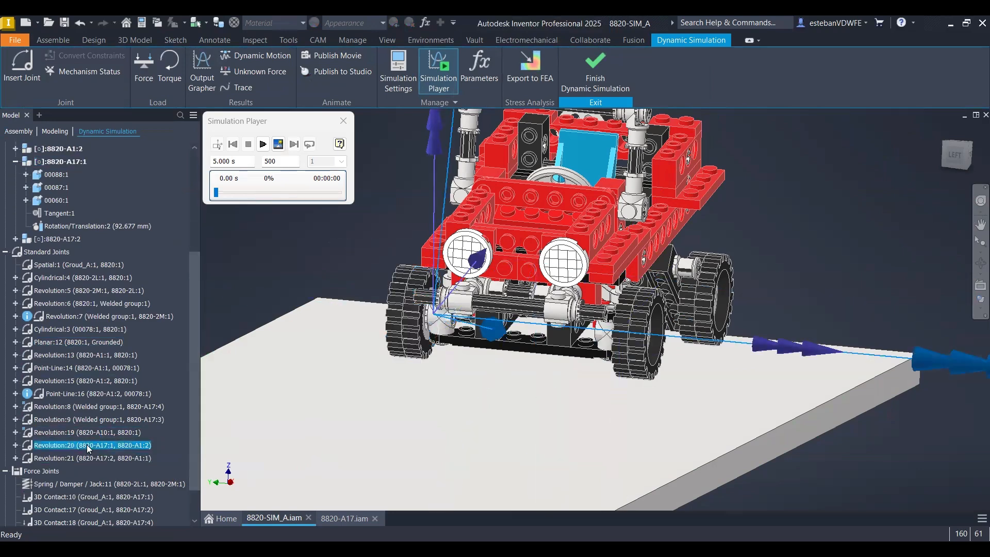
click(17, 445)
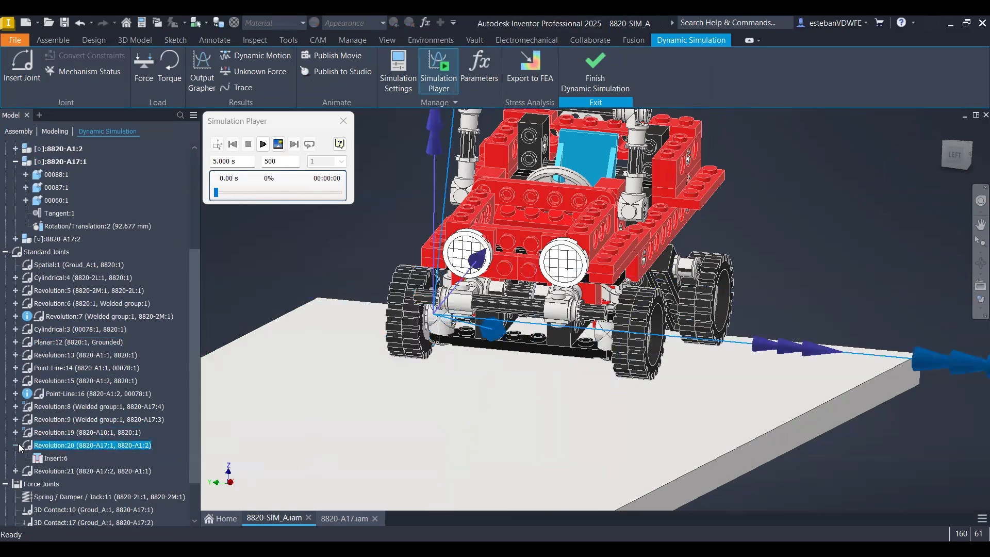
double_click(109, 444)
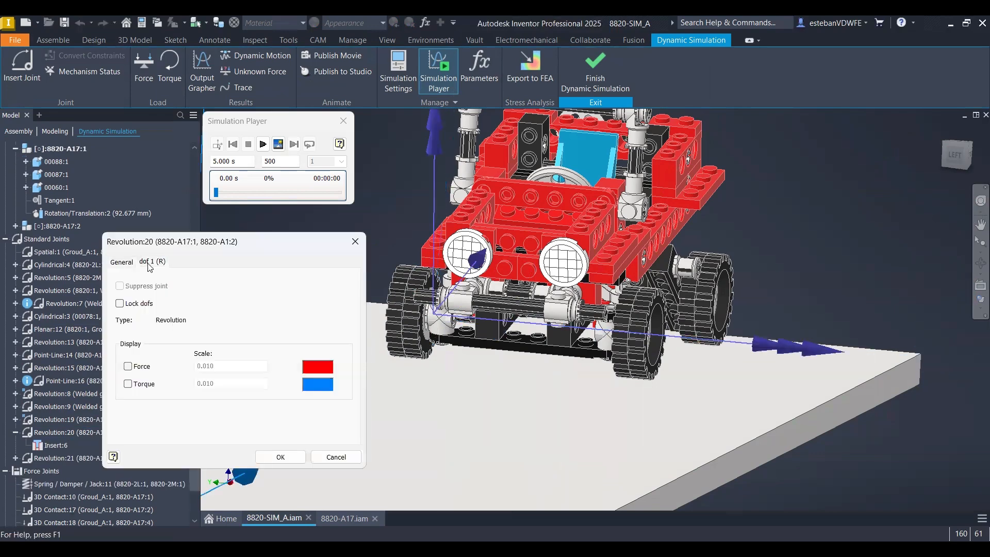
click(339, 288)
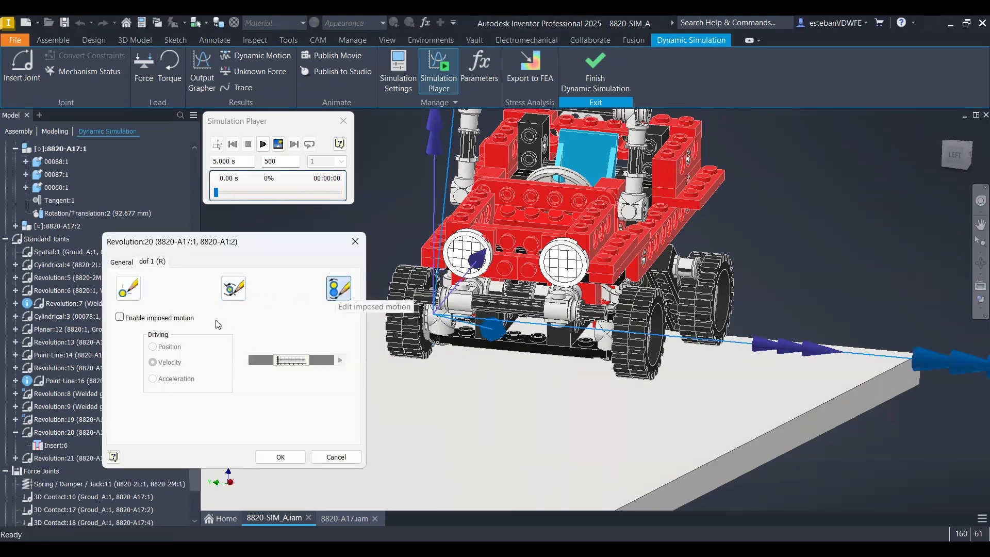
click(155, 319)
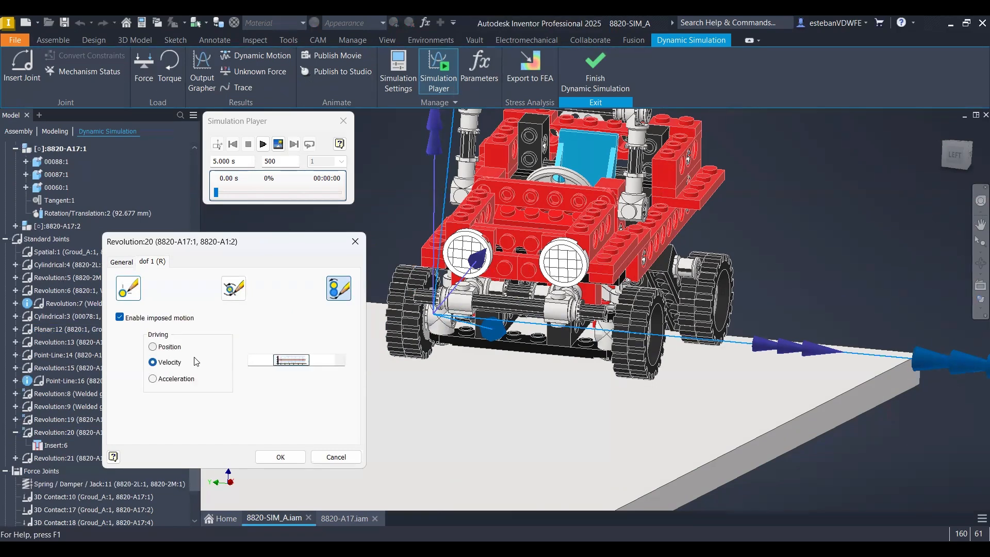
Define the imposed velocity of Revolution:20 as a linear ramp ending at 720 deg/s after 1 s
click(291, 360)
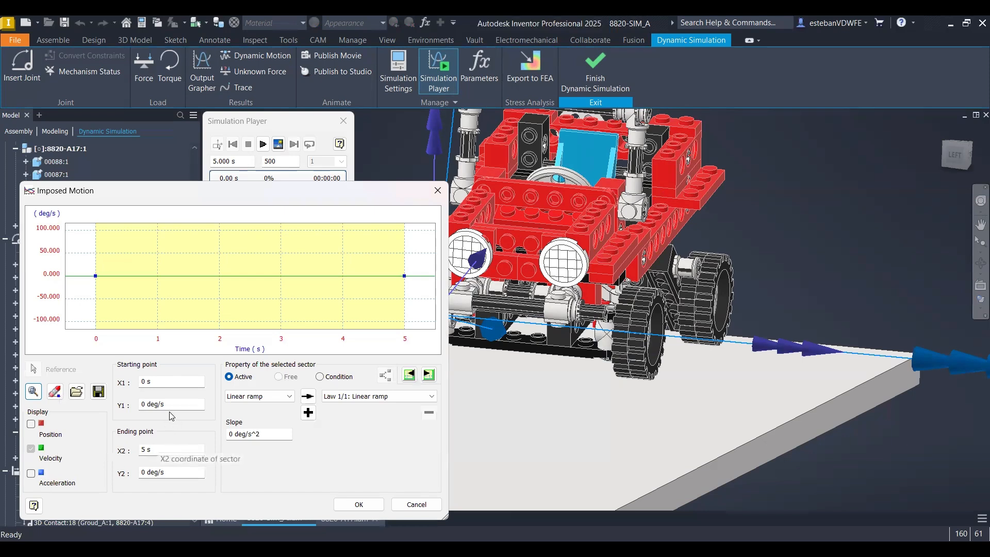
click(184, 472)
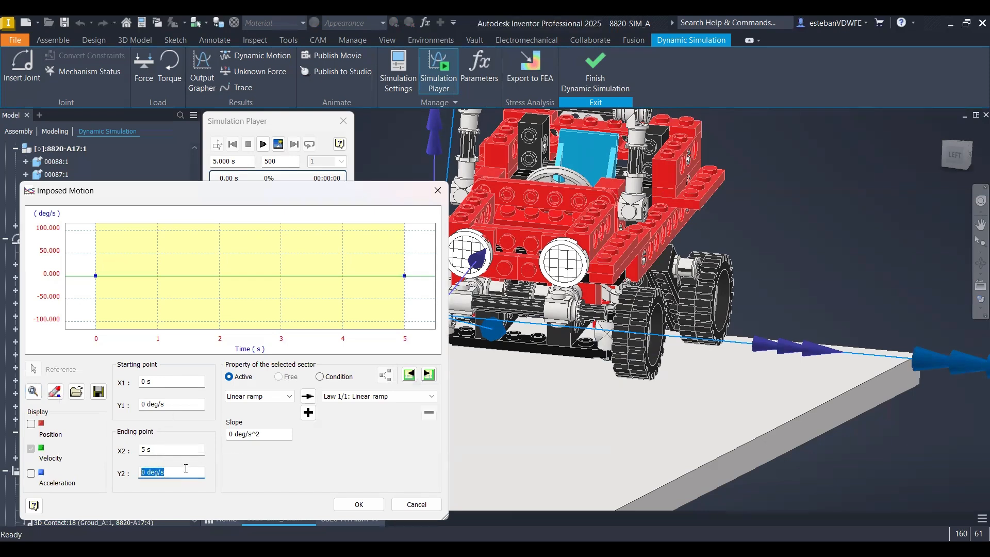
text(720)
key(Tab)
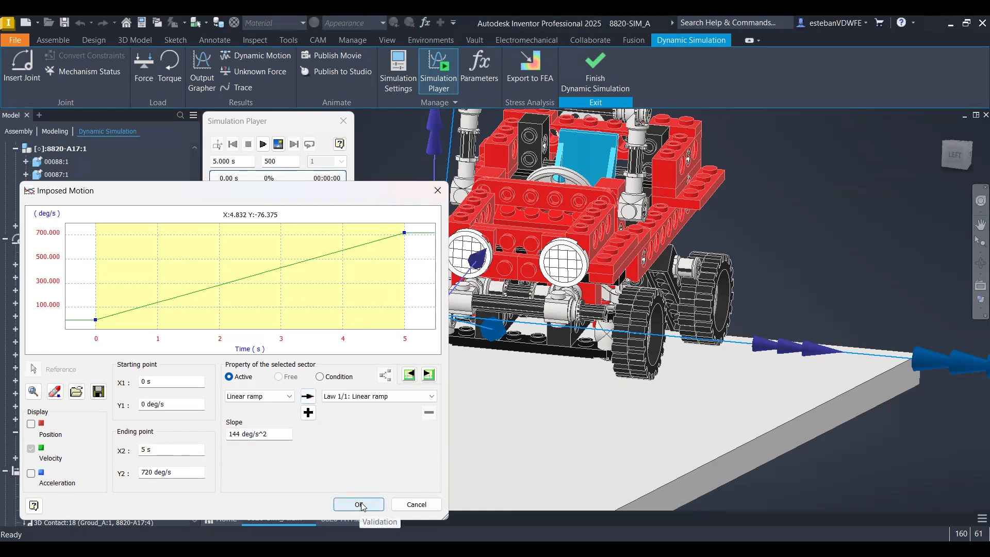
drag(160, 449, 100, 447)
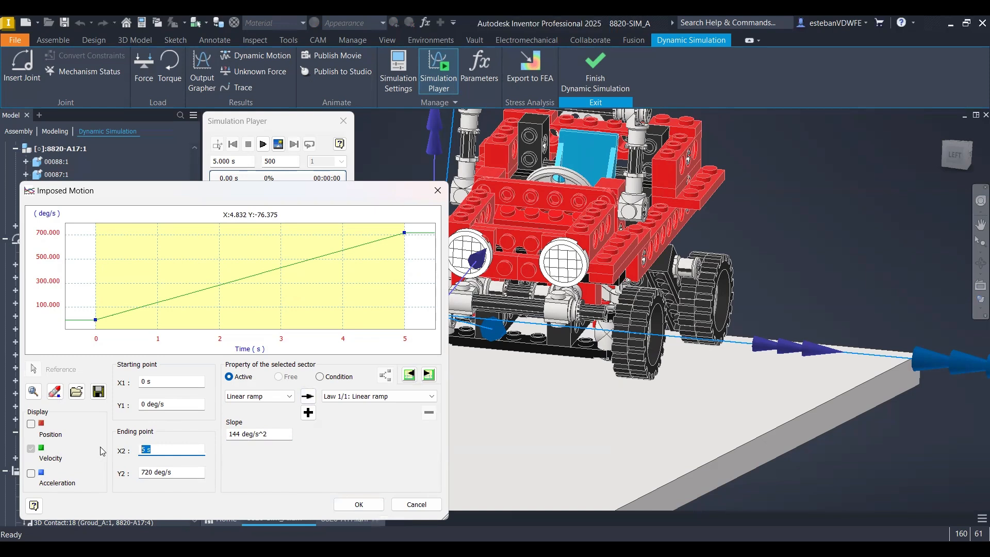
text(1)
key(Tab)
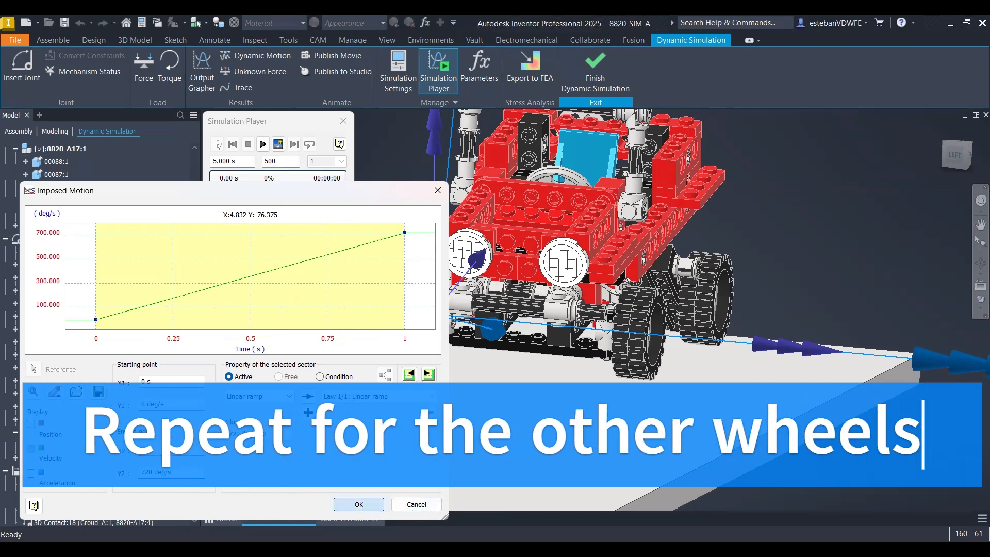
click(359, 504)
click(281, 457)
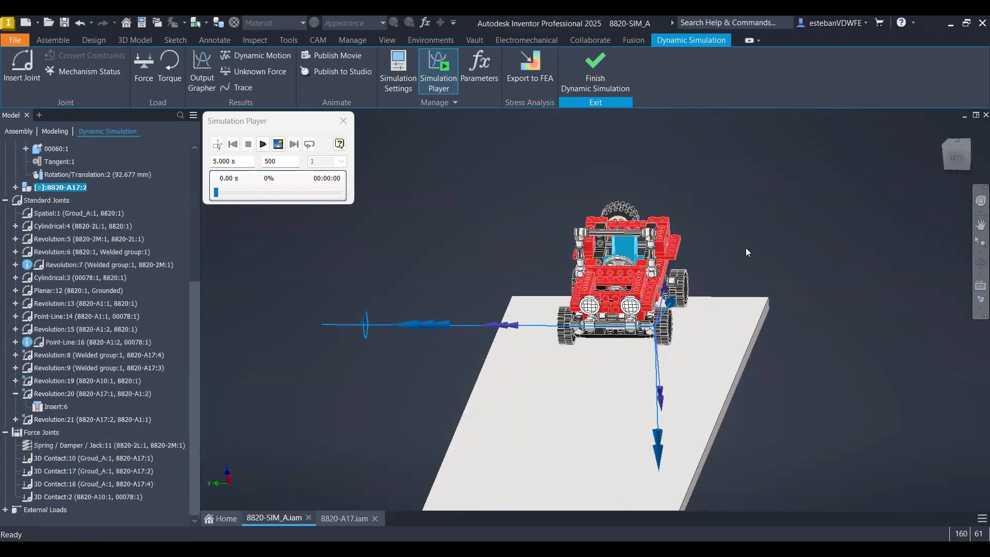
Check the ground contacts 3D Contact:18 and 3D Contact:17 and the rear wheel joint Revolution:8 on the model
shift+middle_drag(746, 251, 415, 251)
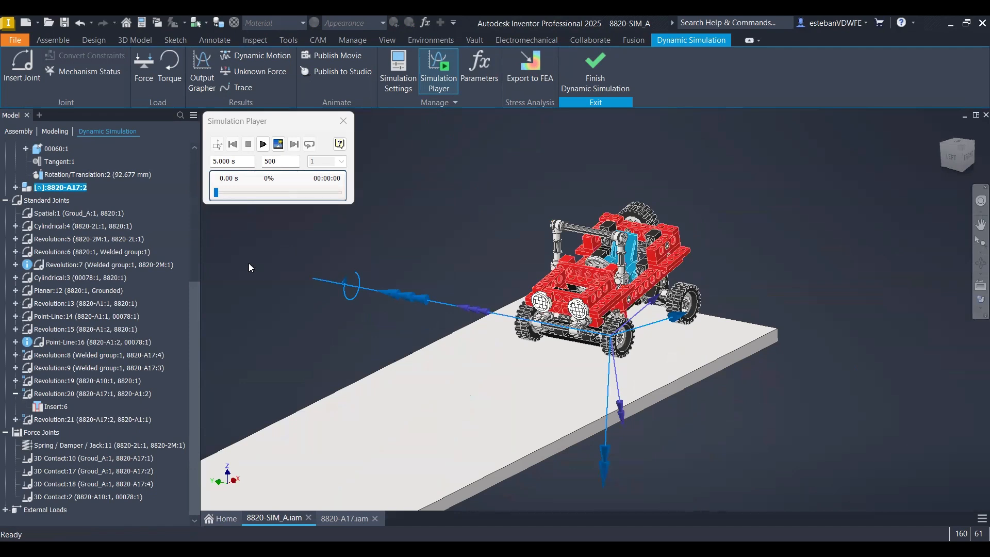
click(81, 484)
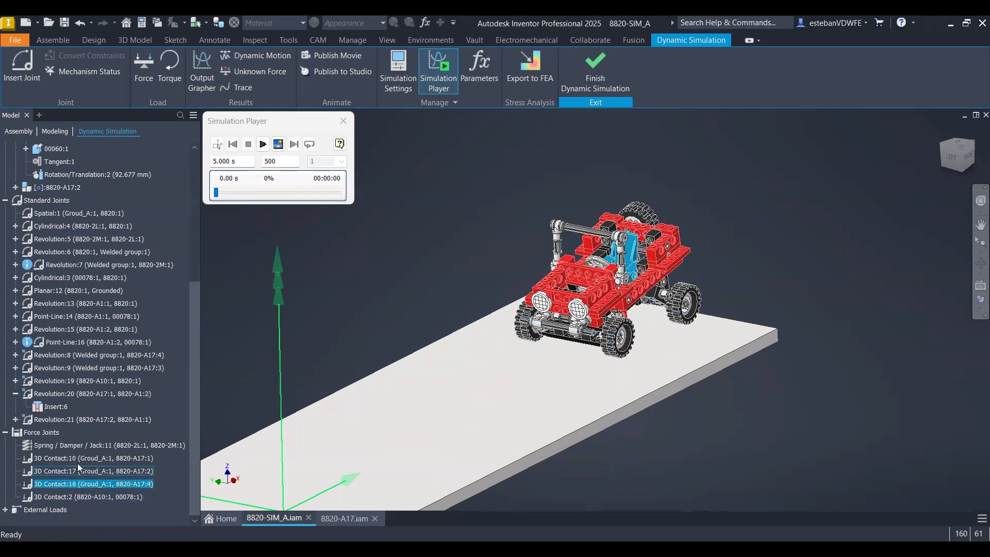
click(76, 470)
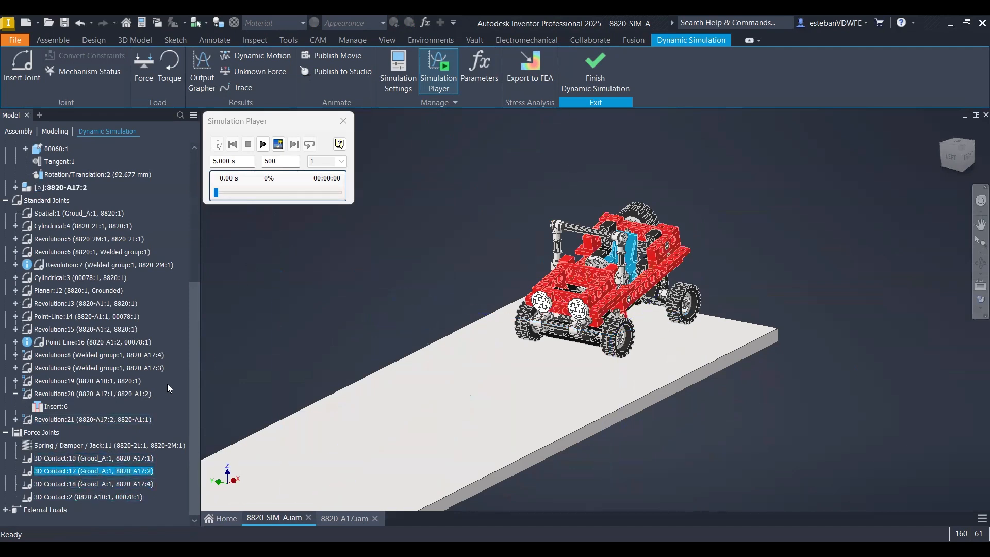
click(61, 356)
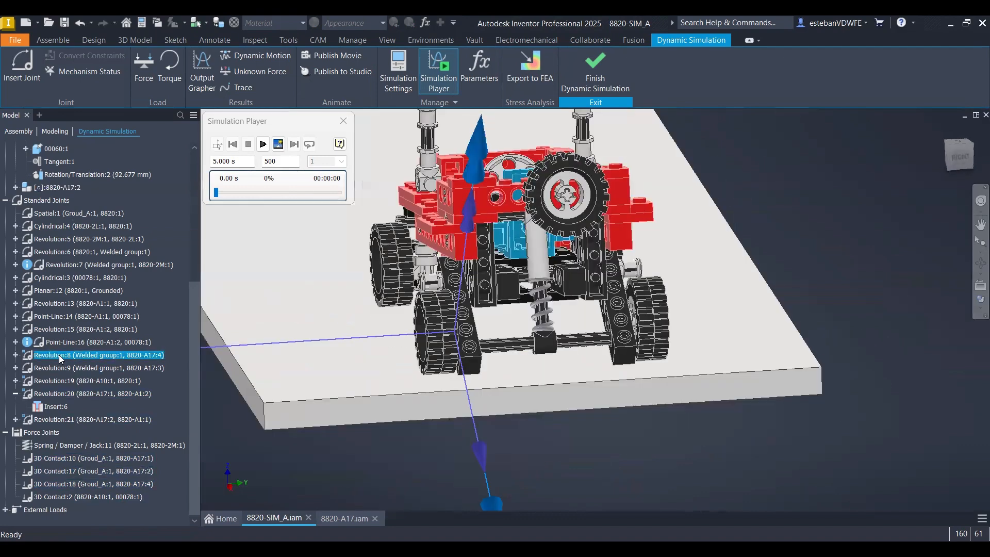
click(439, 214)
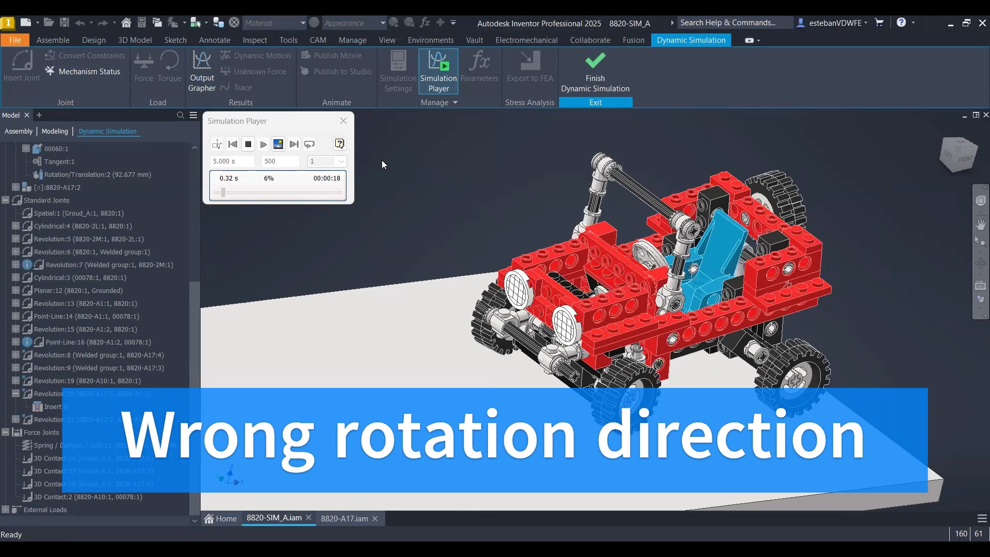
Stop the simulation and reverse the rotation direction of the imposed velocity on Revolution:21
click(247, 145)
click(129, 419)
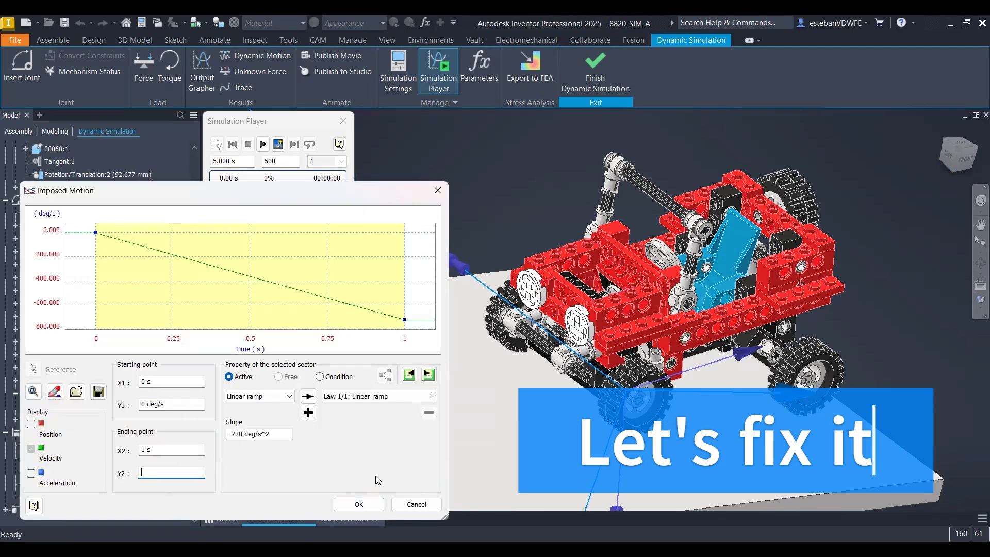
click(354, 503)
click(281, 458)
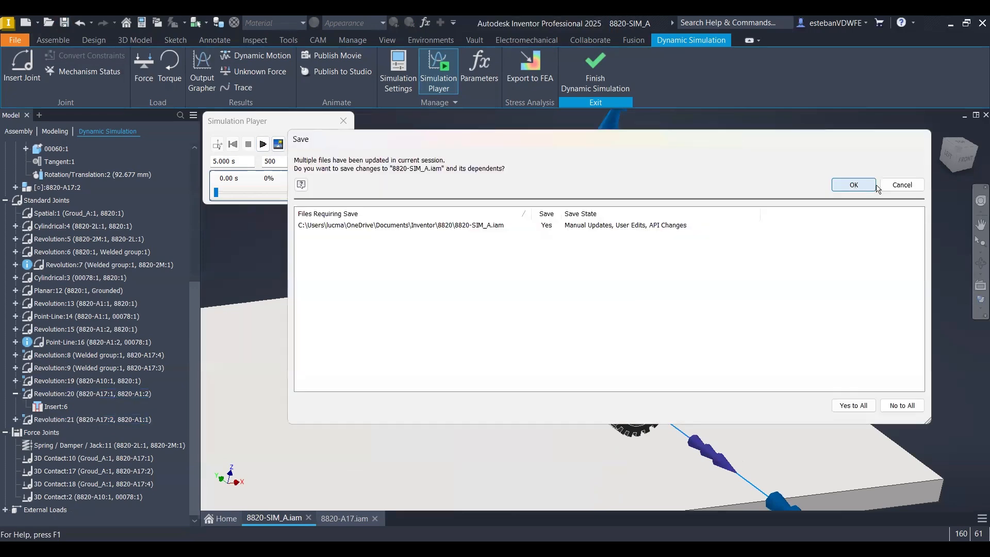
Save 8820-SIM_A.iam and show the vehicle close up from above for the next simulation run
click(875, 187)
key(F6)
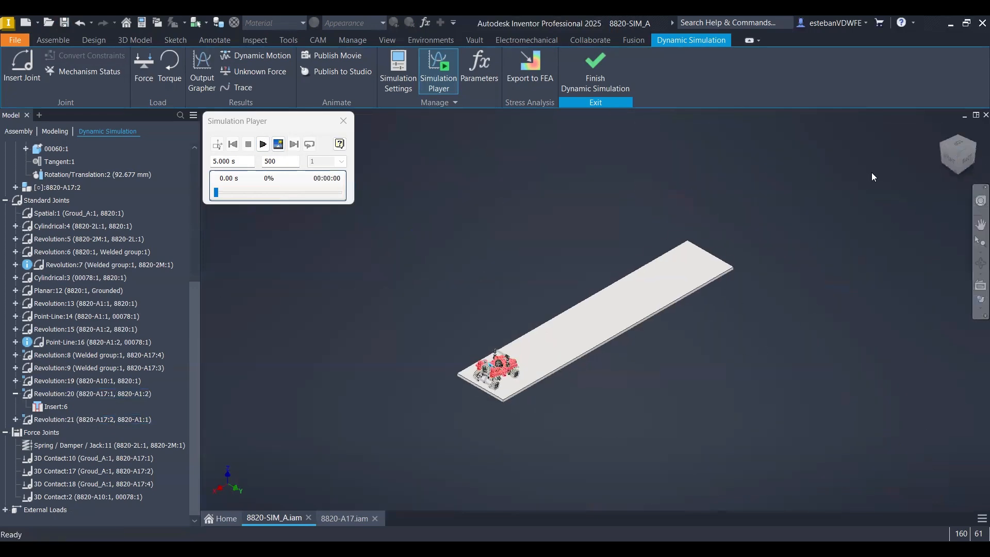
click(958, 148)
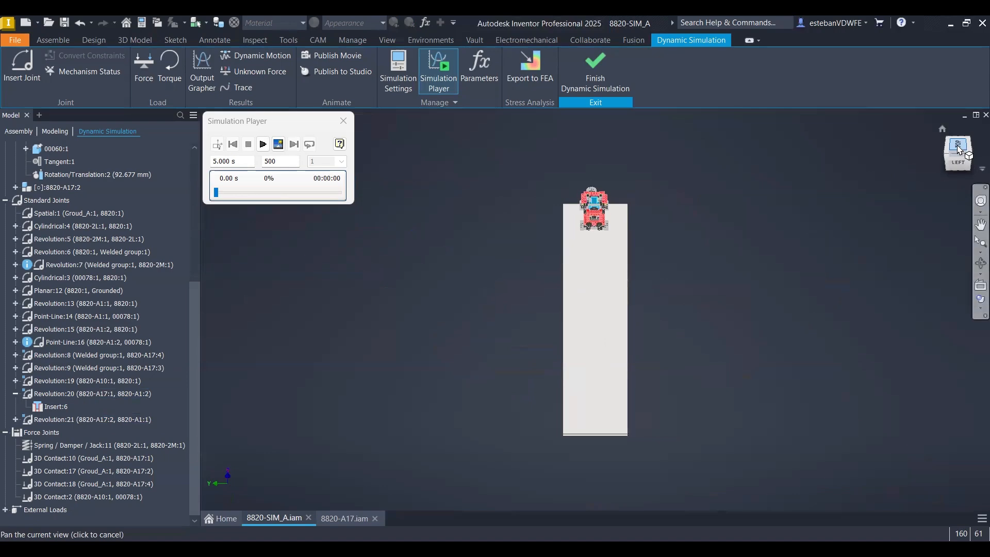
click(963, 149)
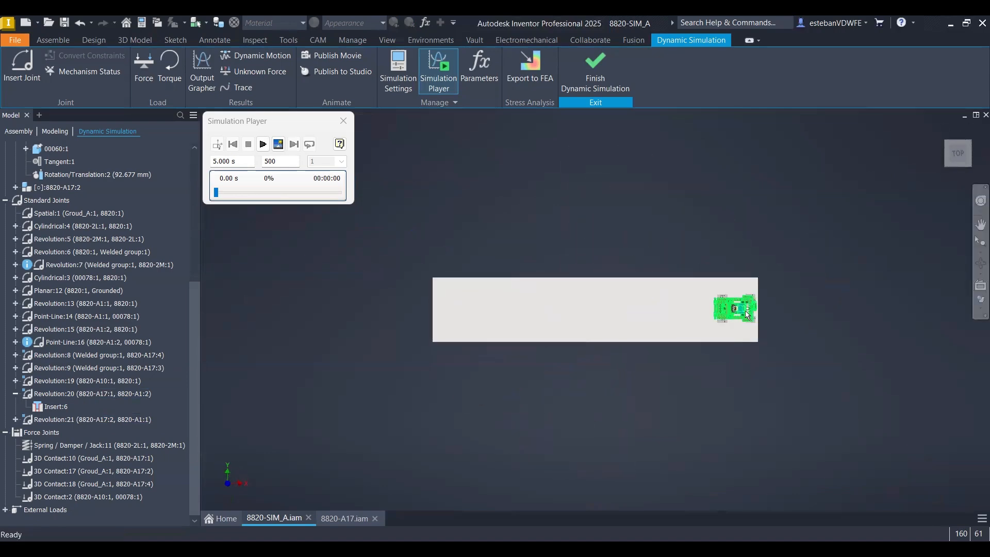
scroll(747, 315, down, 8)
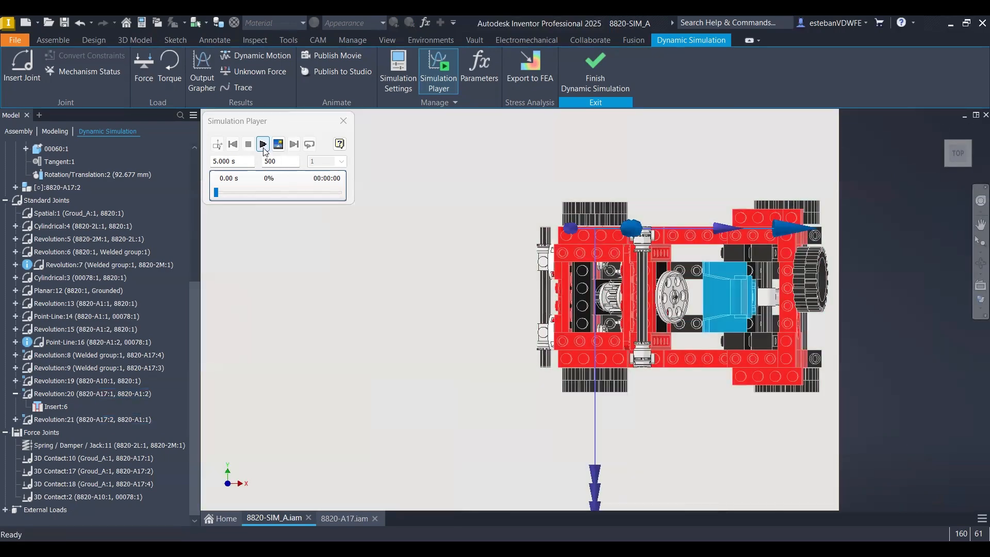
Run the simulation seen from above, stop it and return to construction mode
click(263, 145)
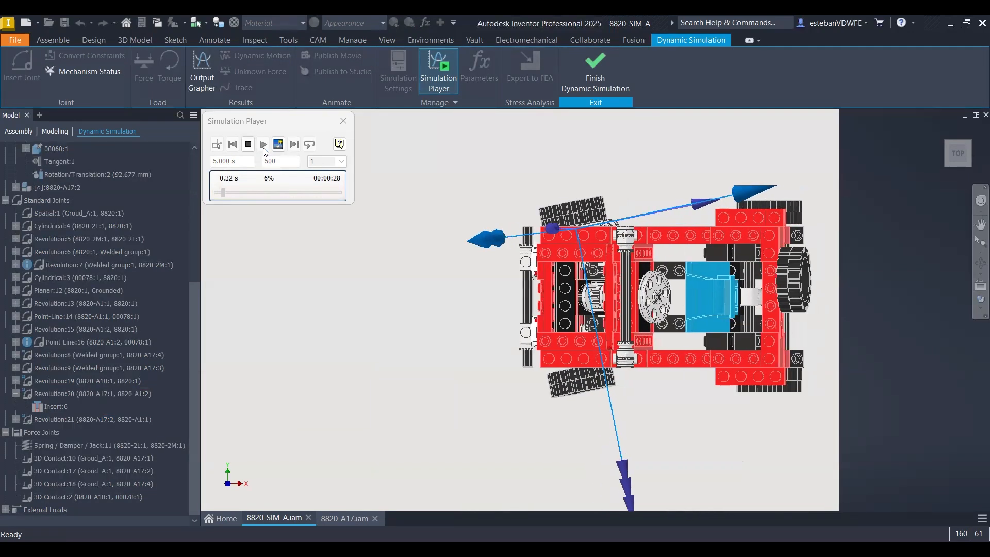
click(248, 144)
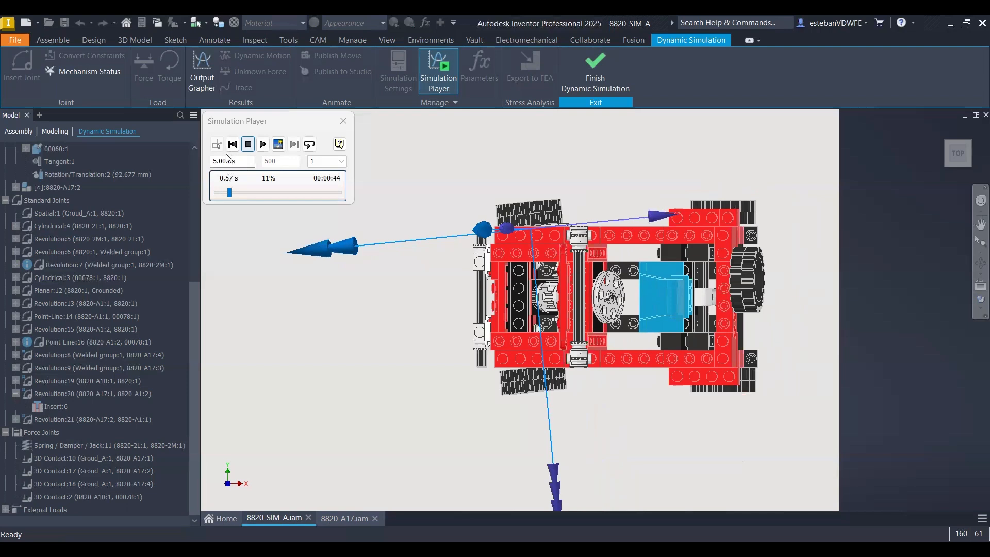
click(217, 145)
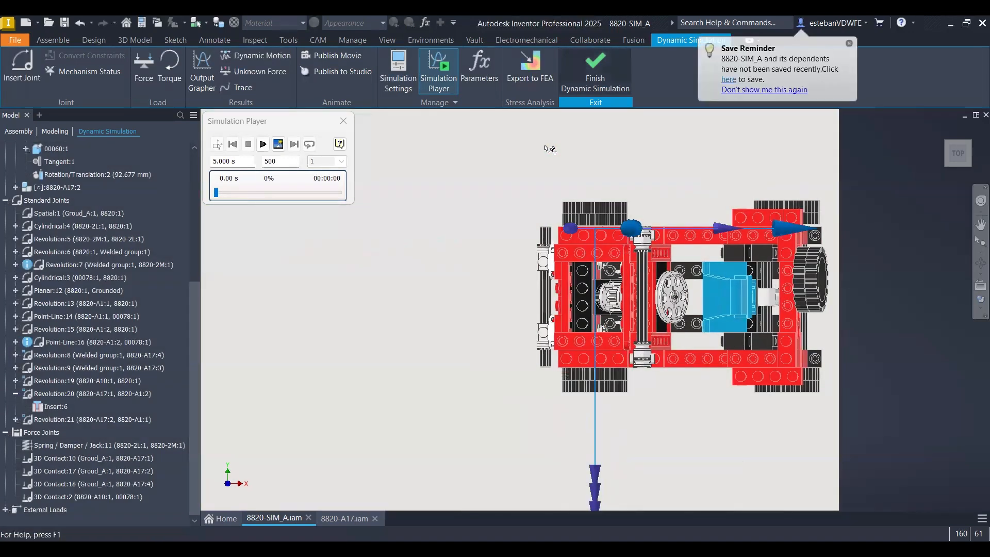
Leave the Dynamic Simulation environment and list the components and constraints of vehicle body 8820:1 in the assembly structure
click(617, 68)
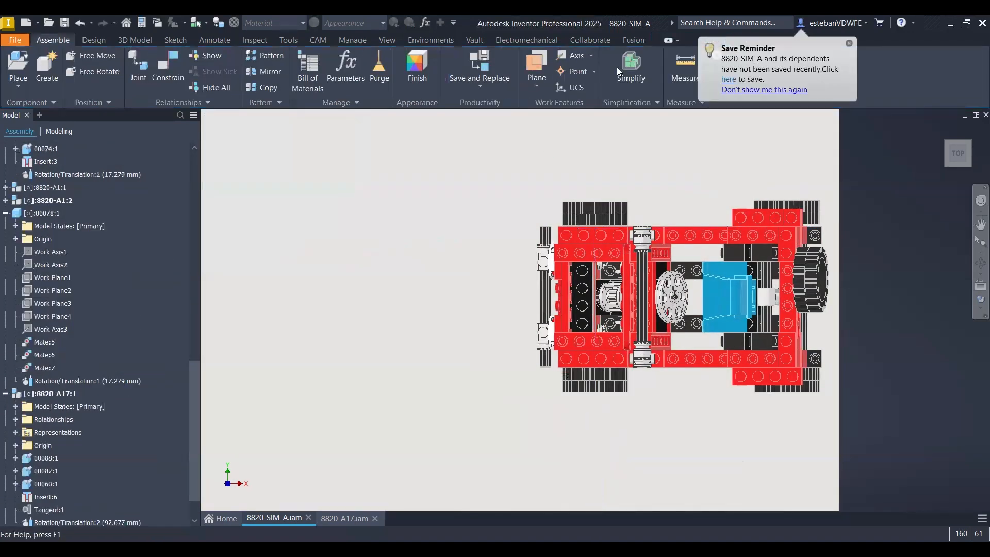
key(F6)
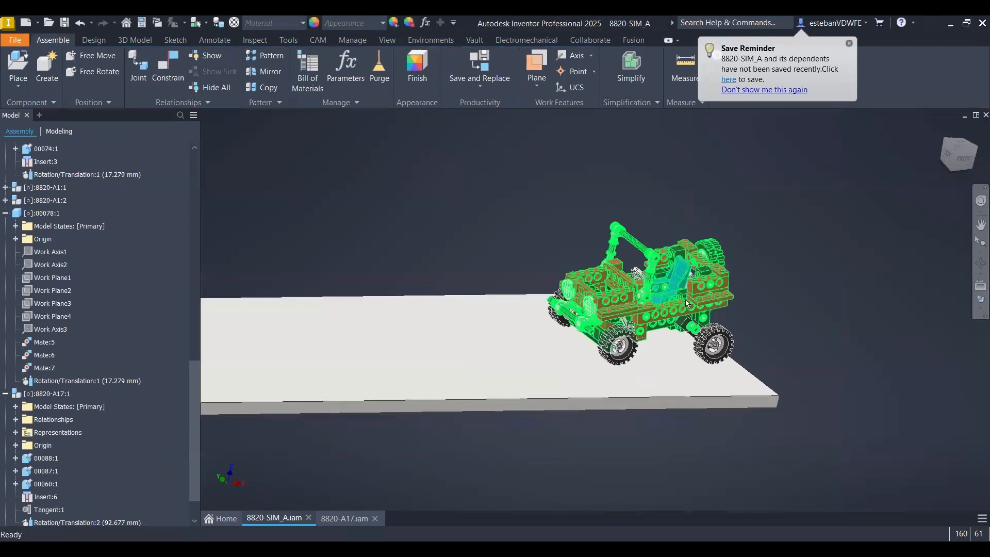
click(685, 300)
right_drag(419, 212, 365, 287)
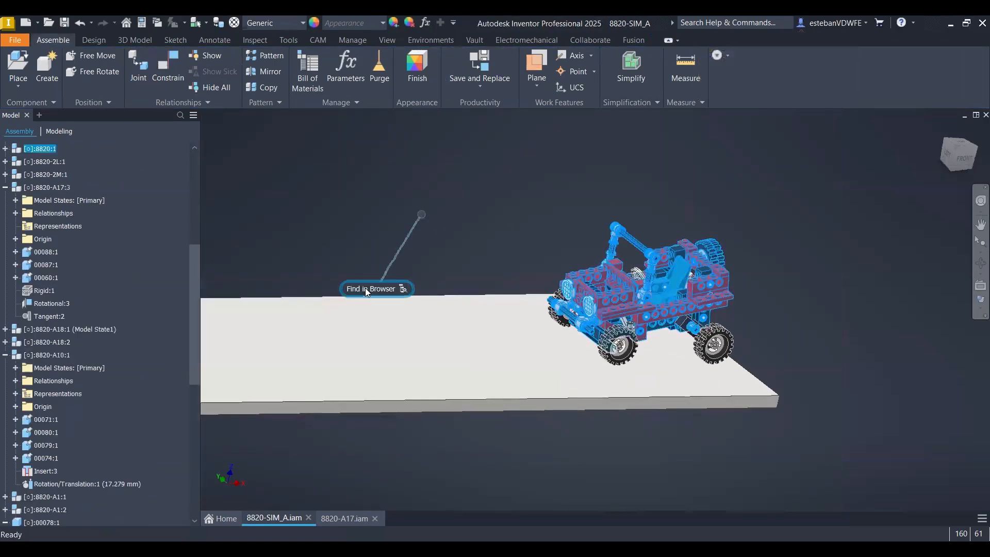
click(5, 149)
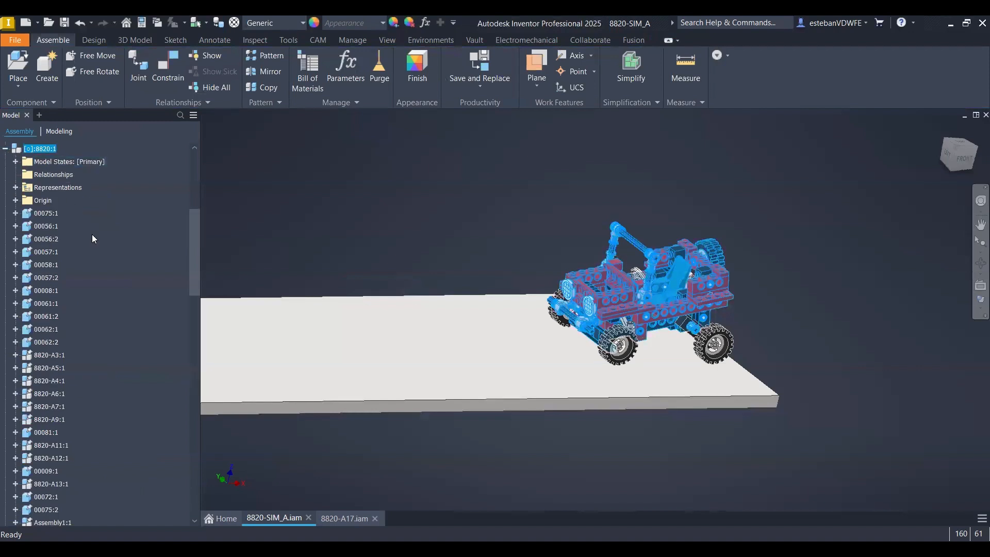
scroll(98, 291, down, 6)
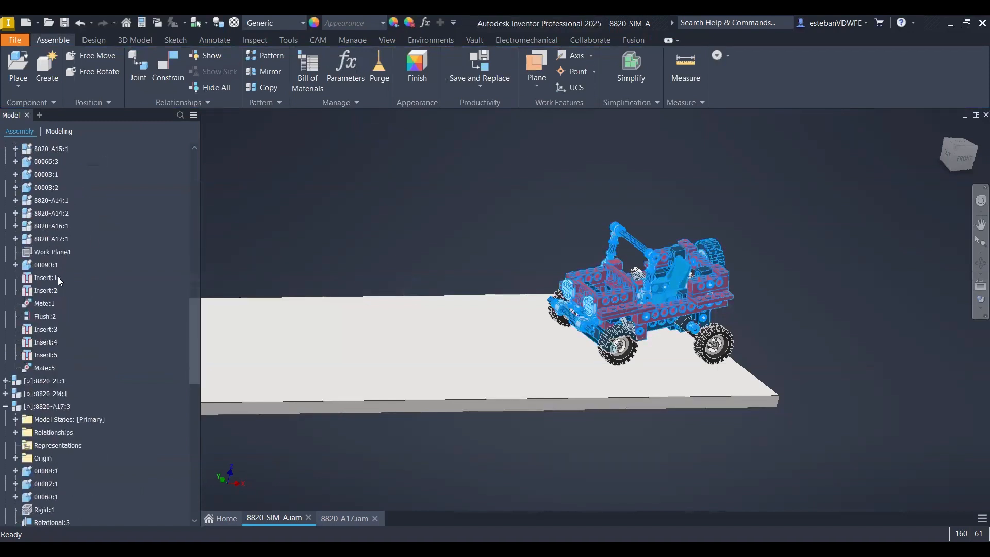
Suppress the Flush:2 constraint that ties vehicle body 8820:1 to the XZ Plane
click(43, 369)
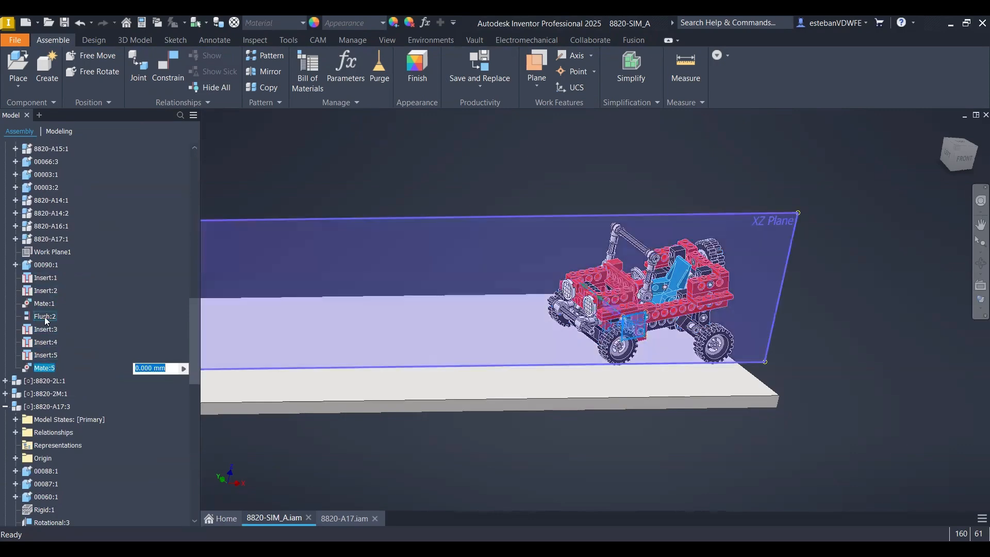
click(45, 318)
shift+middle_drag(755, 359, 82, 316)
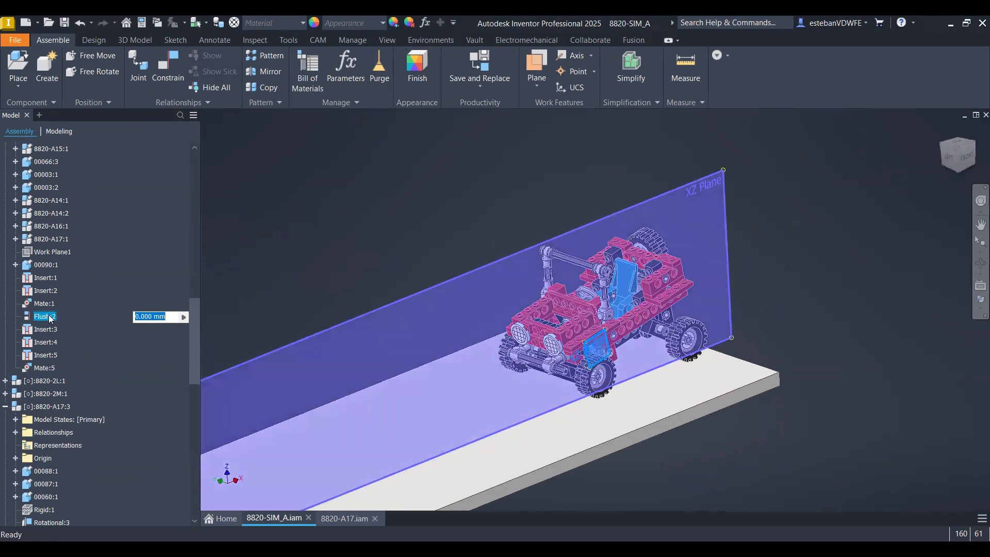
right_click(49, 315)
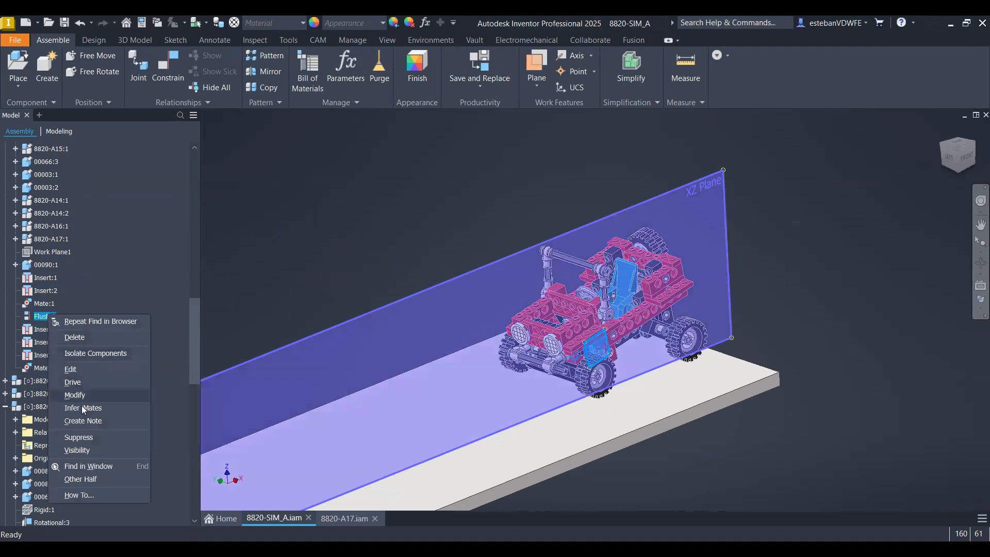
click(81, 437)
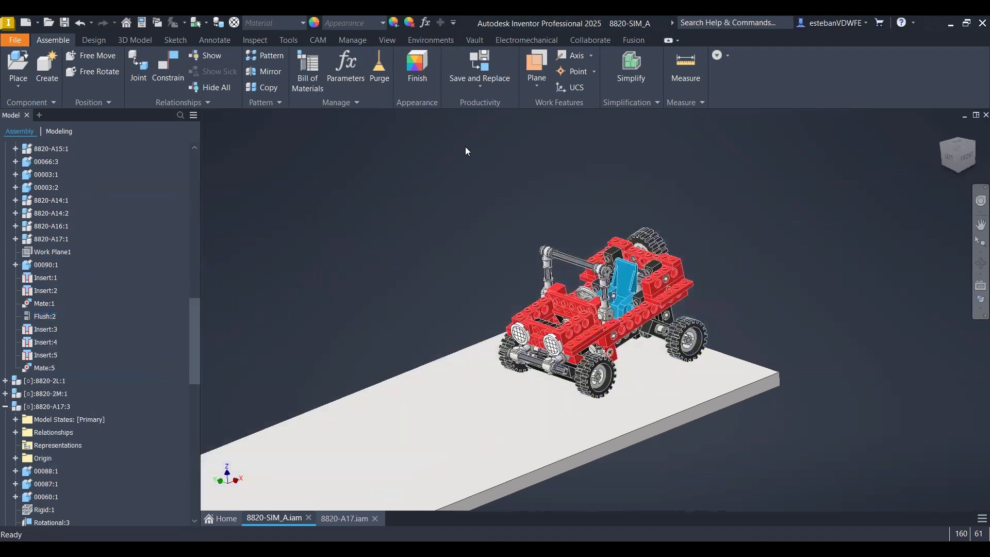
Reopen the Dynamic Simulation environment and show the vehicle from above with the ground plate running horizontally
click(428, 38)
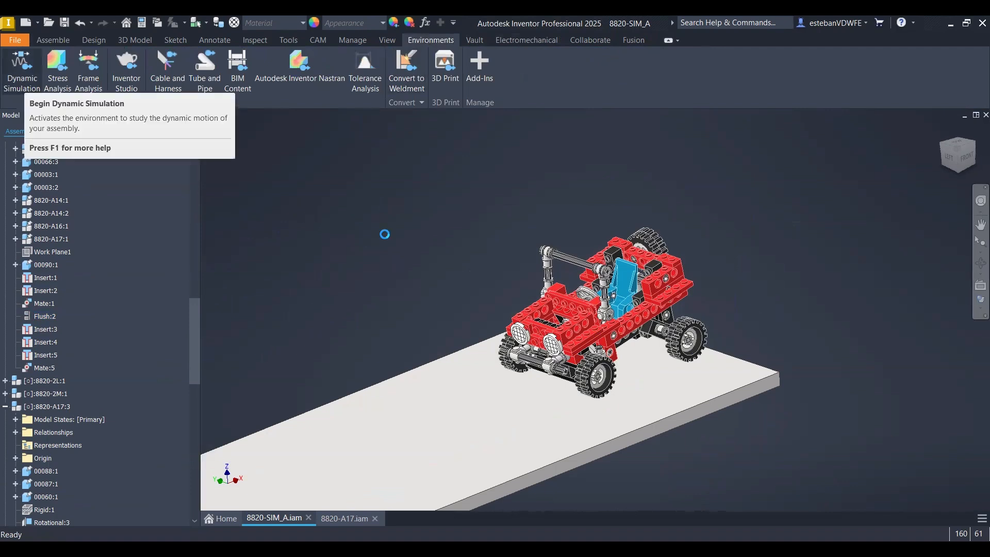
key(Return)
click(963, 142)
middle_drag(758, 250, 754, 294)
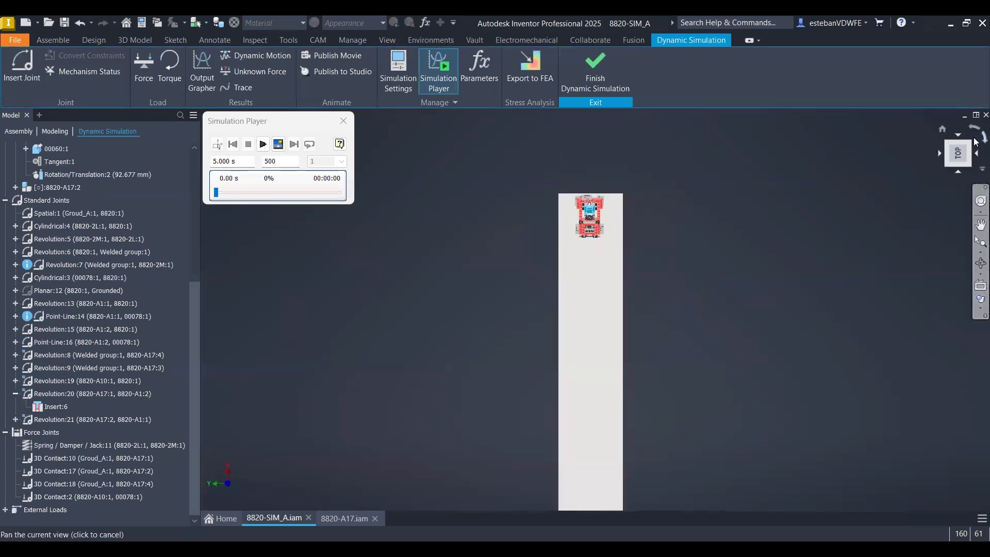
click(974, 138)
scroll(727, 325, up, 5)
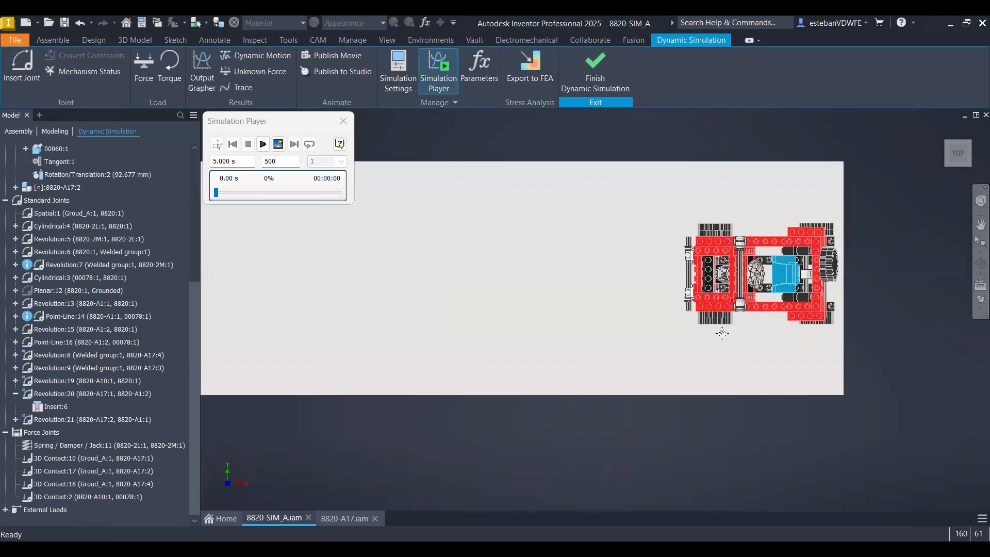
Run the simulation to about 2.3 s without the flush constraint, stop it and return to construction mode
click(263, 145)
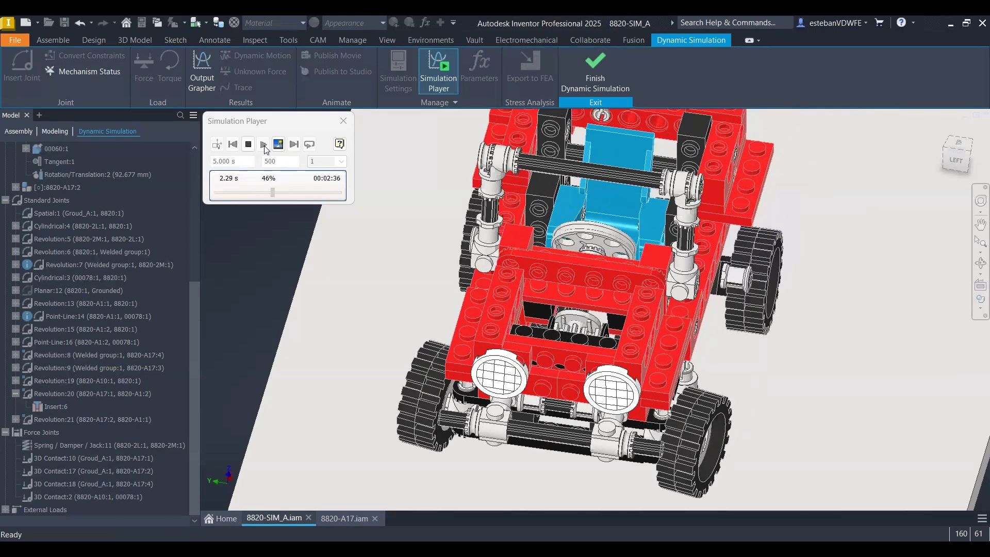
key(F6)
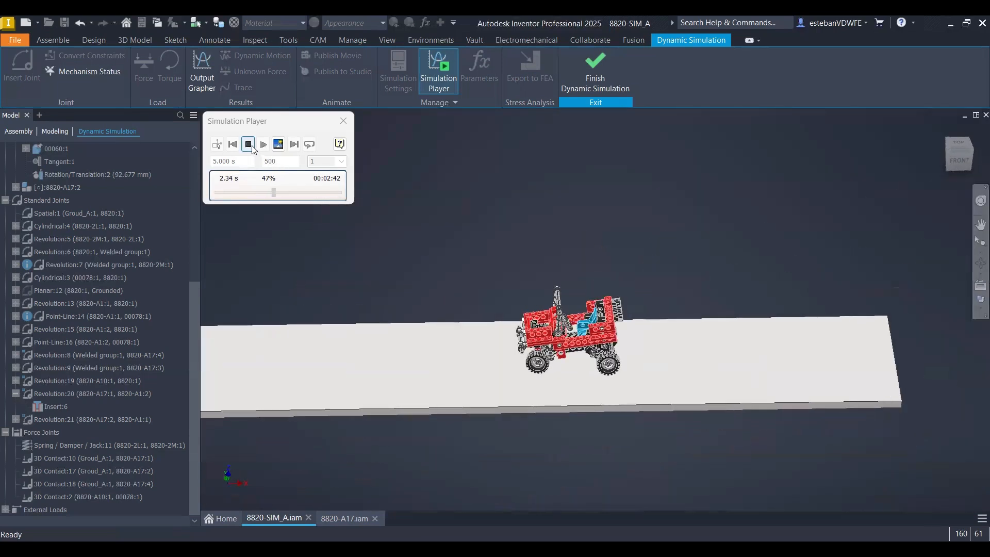
click(252, 147)
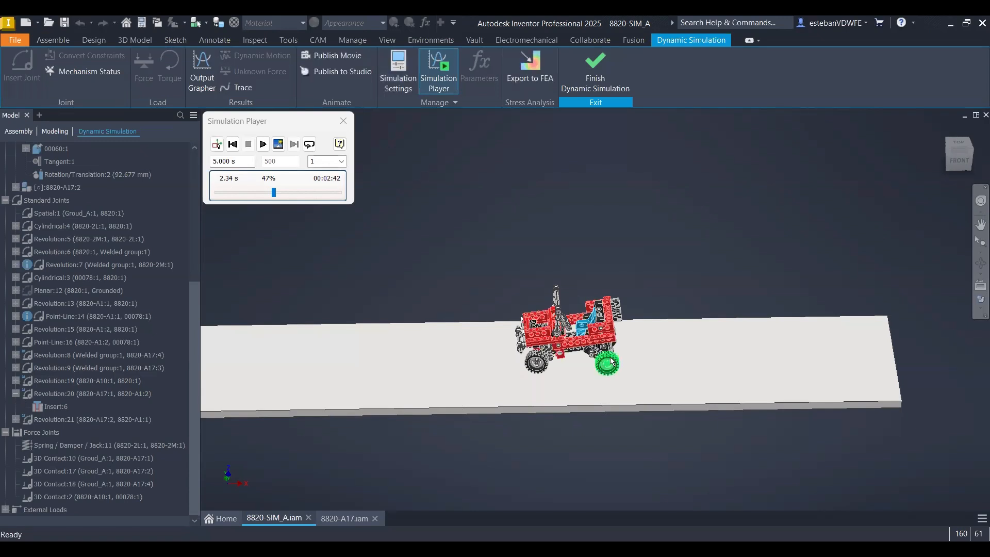
click(217, 145)
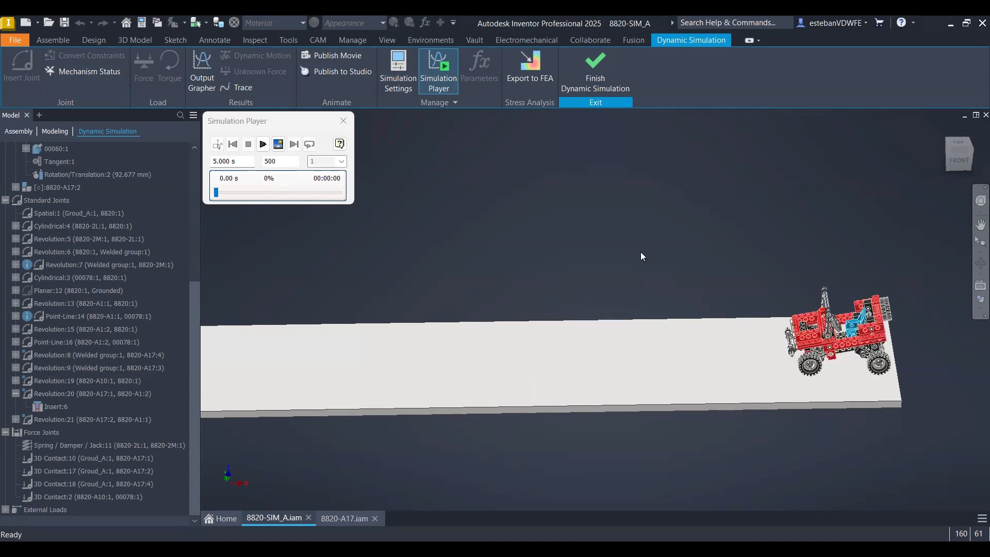
Set the friction of the ground contacts 3D Contact:10, 3D Contact:17 and 3D Contact:18 to 1
key(F6)
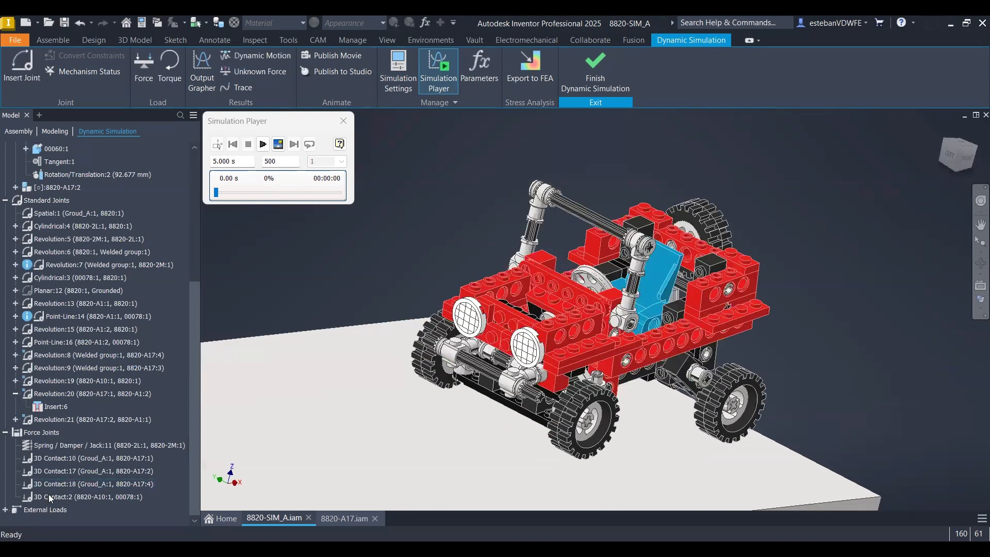
click(59, 471)
ctrl+click(62, 461)
ctrl+click(60, 485)
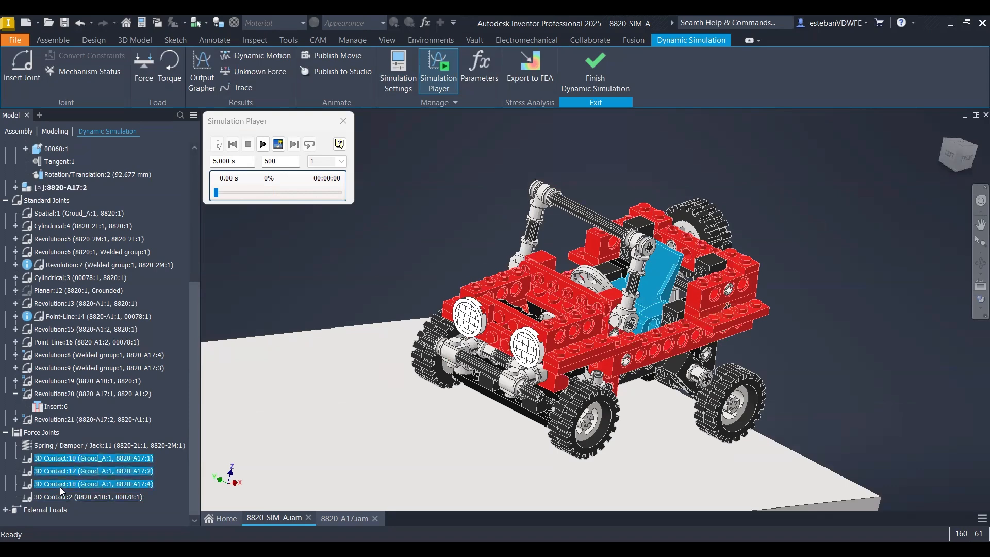
right_click(59, 487)
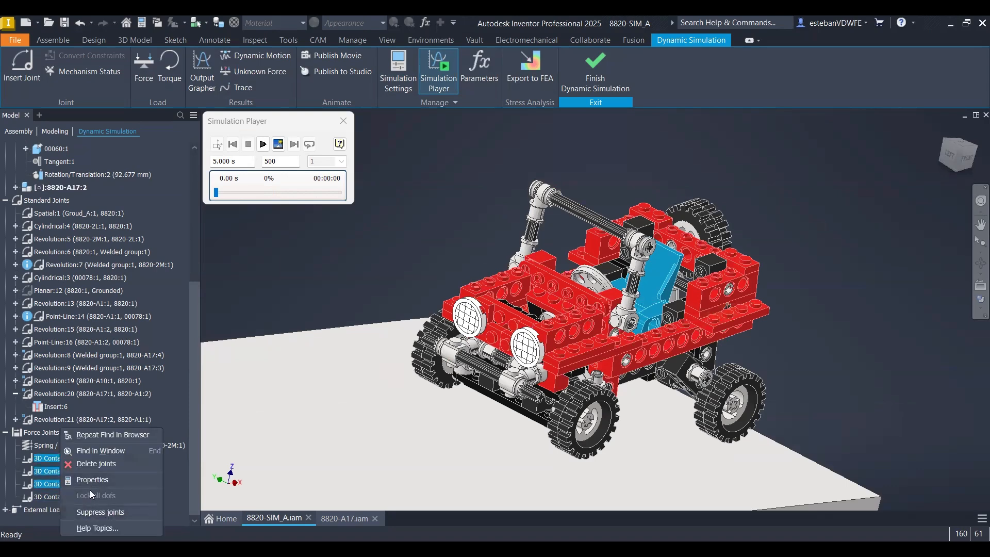
click(91, 480)
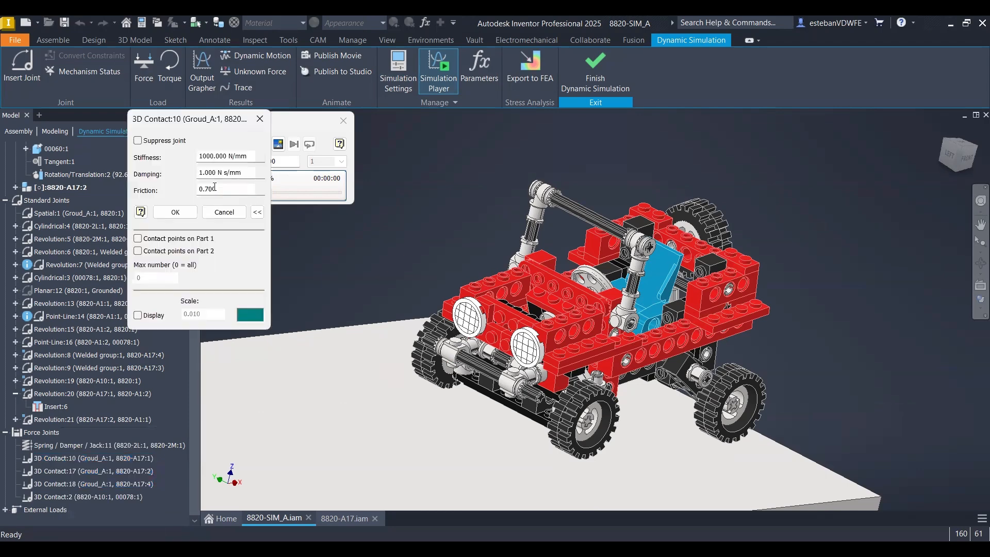
double_click(212, 189)
text(1.000)
click(186, 214)
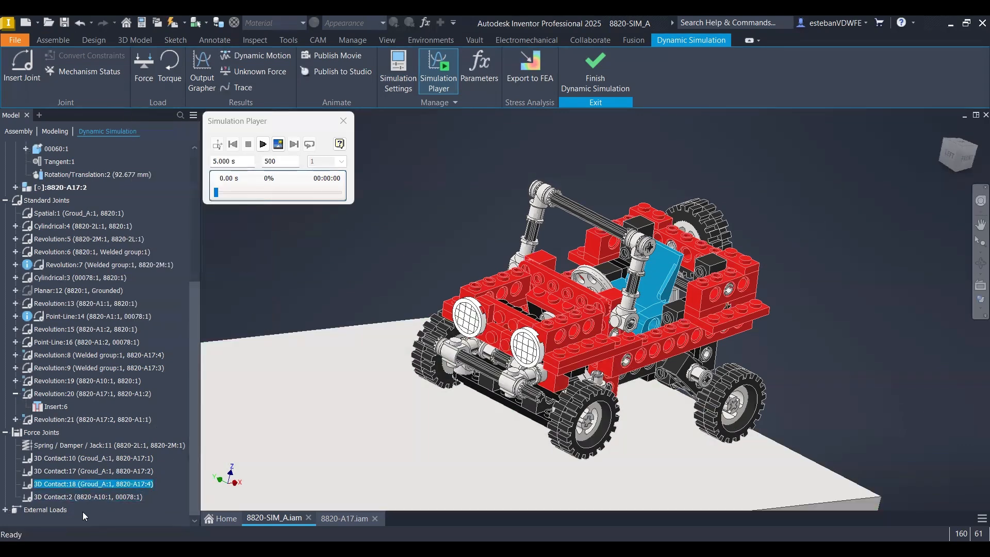
Disable the imposed motion on rear wheel joint Revolution:8
click(456, 223)
right_click(54, 355)
click(74, 414)
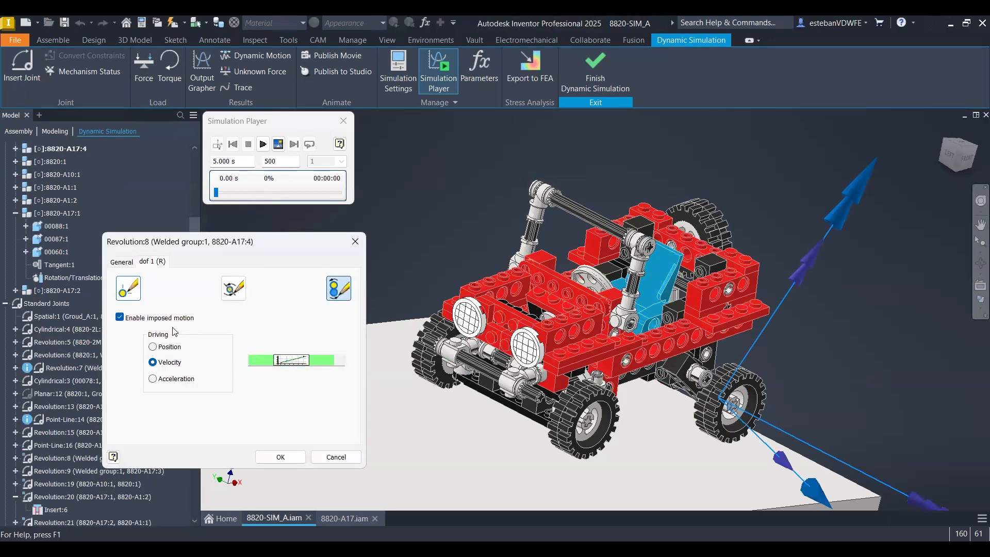
click(123, 319)
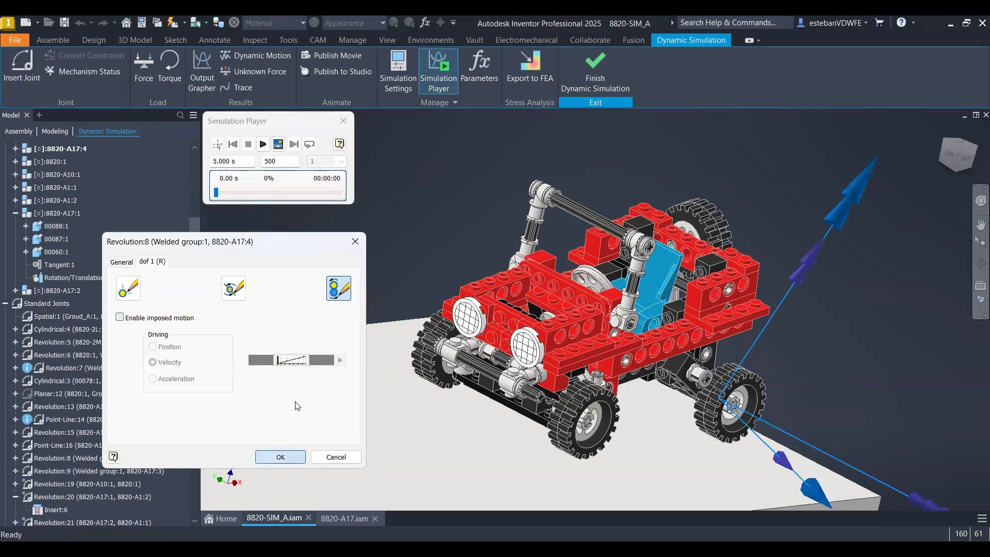
key(Return)
Check the joints Revolution:19, Revolution:20 and Revolution:21 that drive the steering and front wheels on the model
click(71, 485)
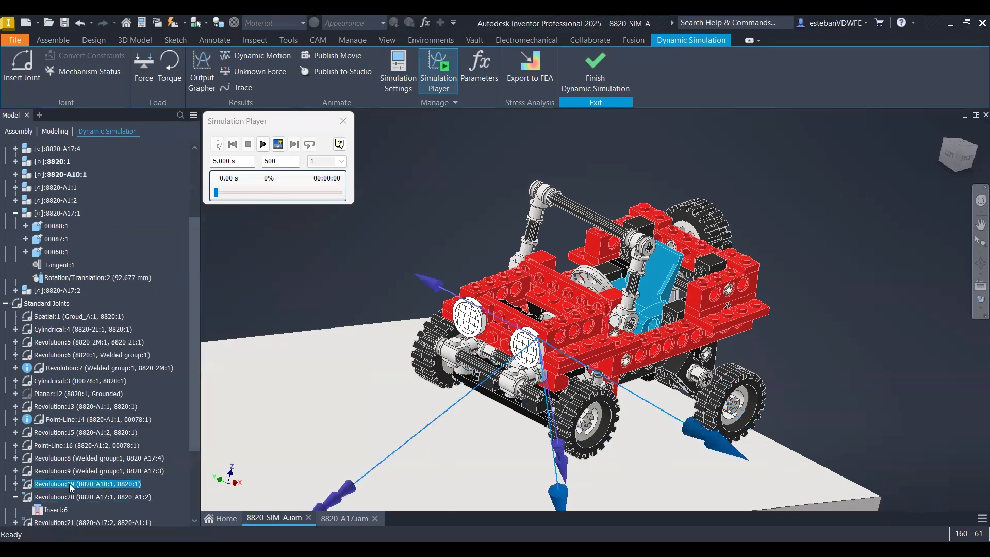
click(61, 498)
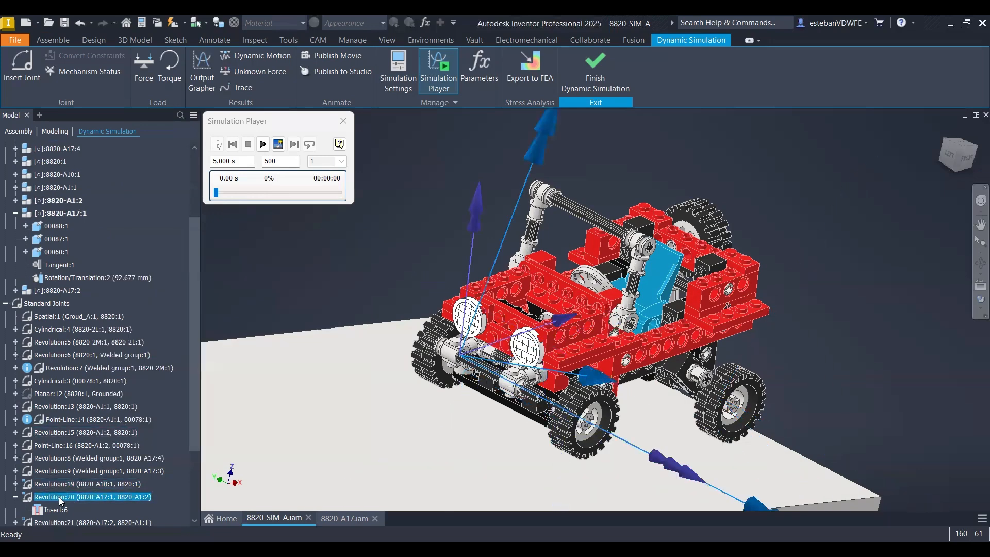
scroll(80, 490, down, 2)
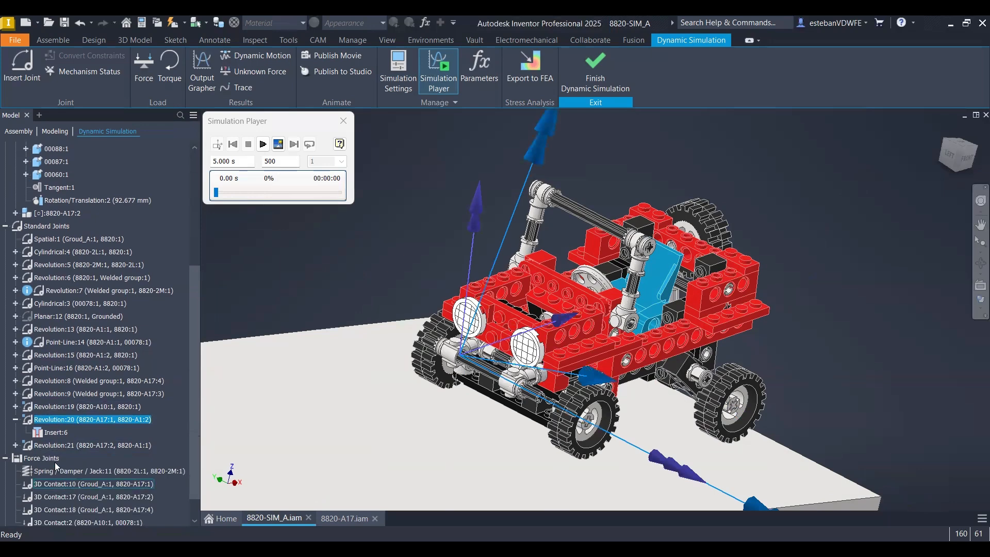
click(15, 420)
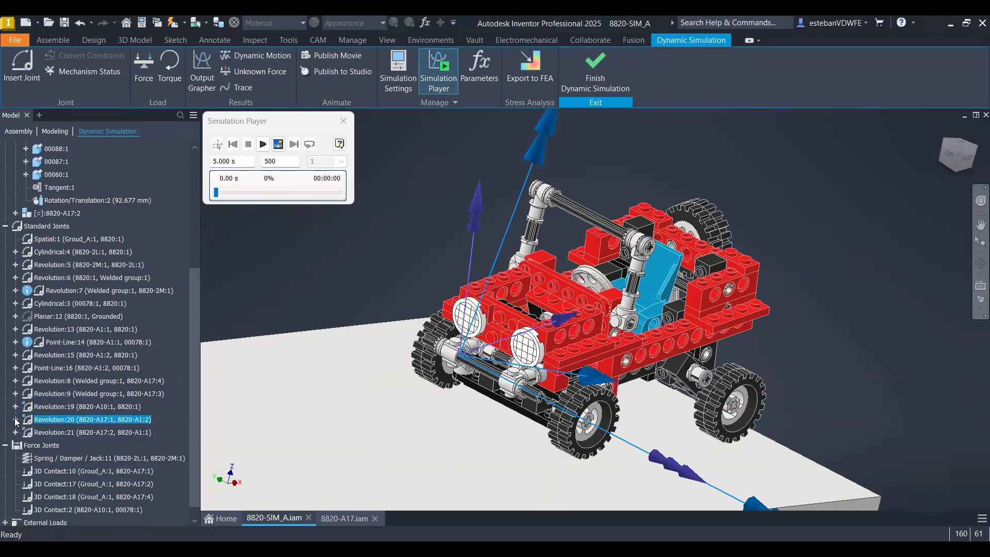
click(59, 407)
click(61, 424)
click(61, 433)
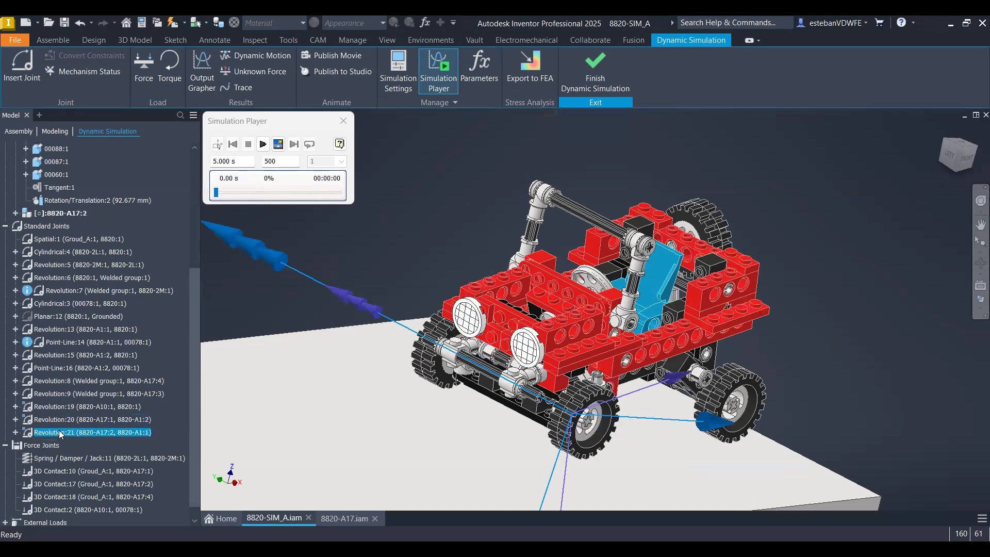
click(58, 419)
Inspect the steering joint Revolution:19 up close, clear the selection and show the whole vehicle on the ground plate
click(56, 406)
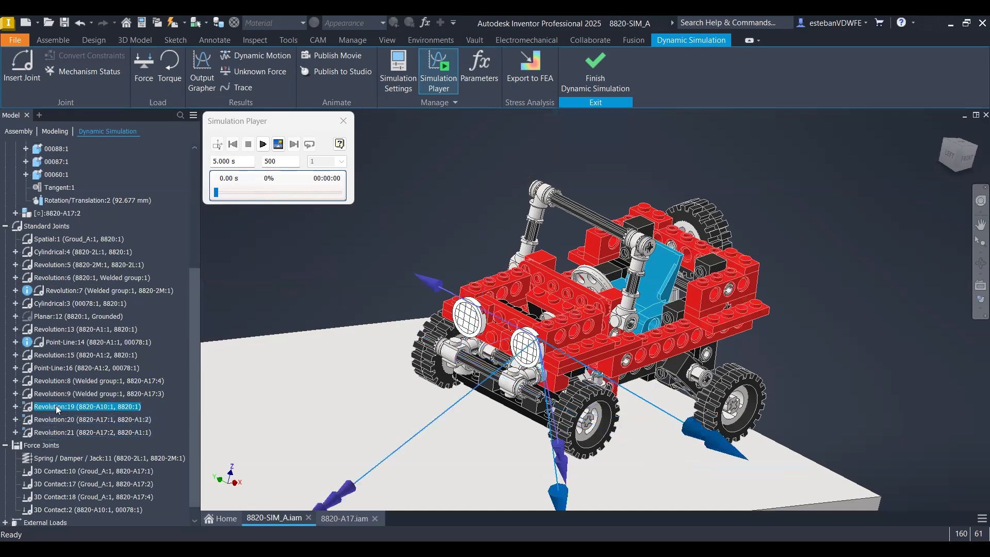
shift+middle_drag(567, 371, 594, 390)
scroll(594, 389, up, 3)
shift+middle_drag(509, 342, 585, 380)
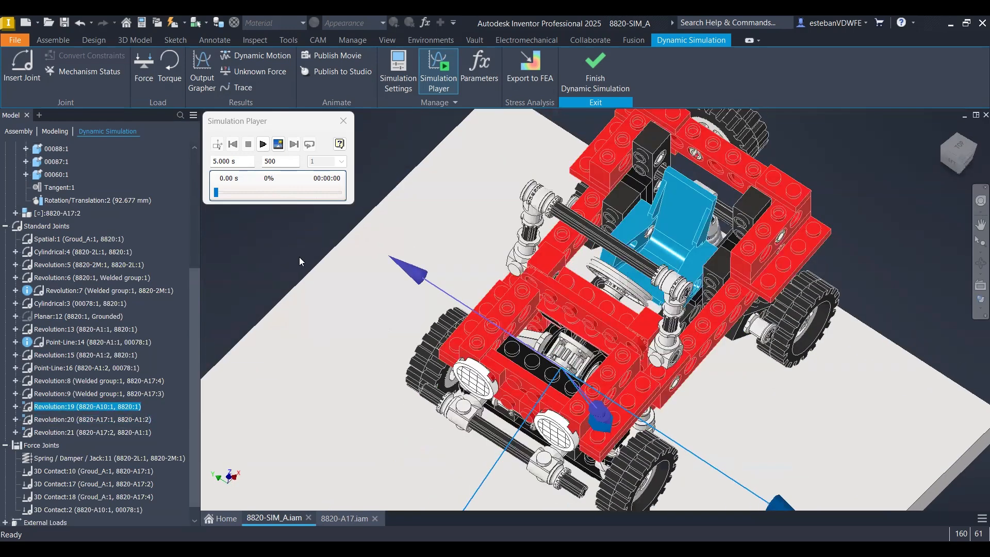
click(297, 261)
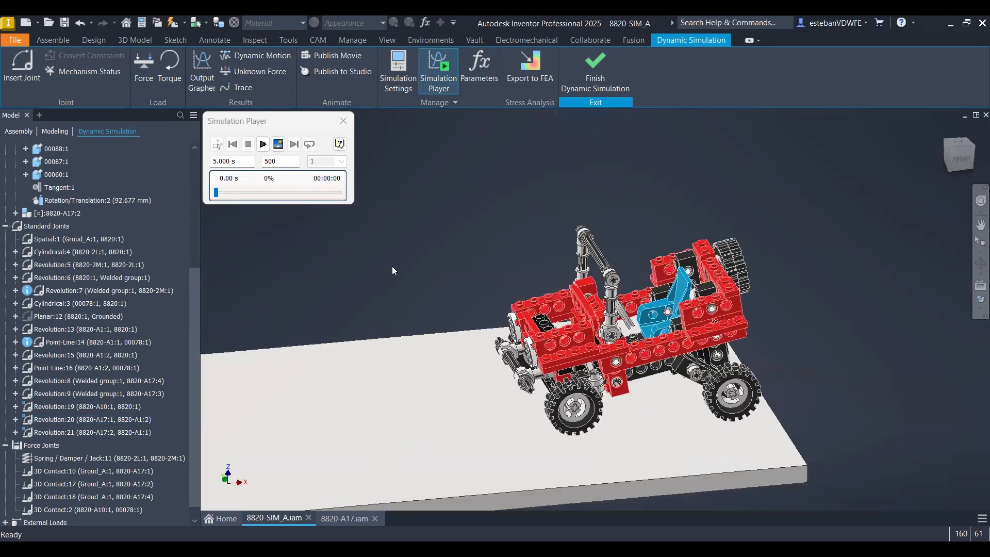
shift+middle_drag(436, 269, 797, 238)
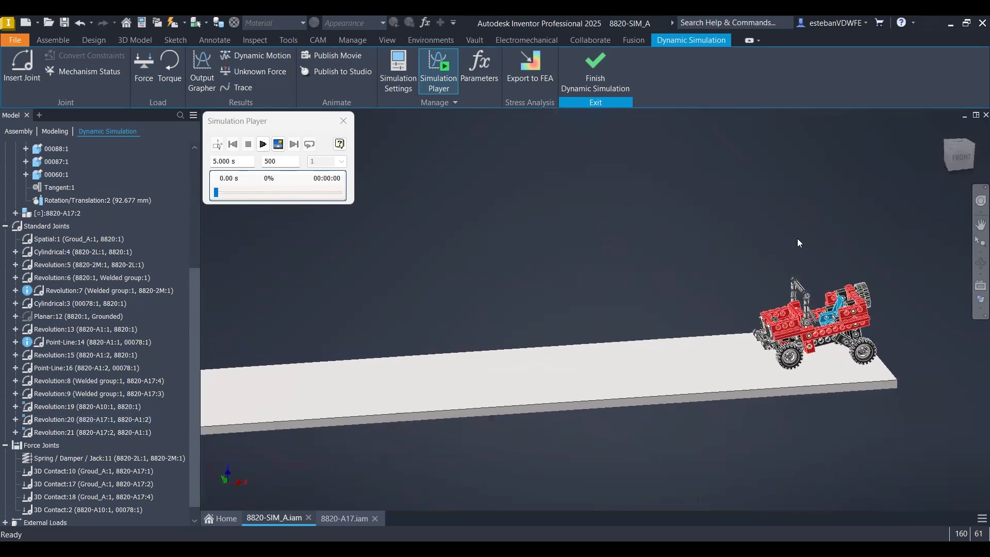
Run the 5 s, 500-image simulation with the vehicle and whole ground plate seen from above
click(958, 141)
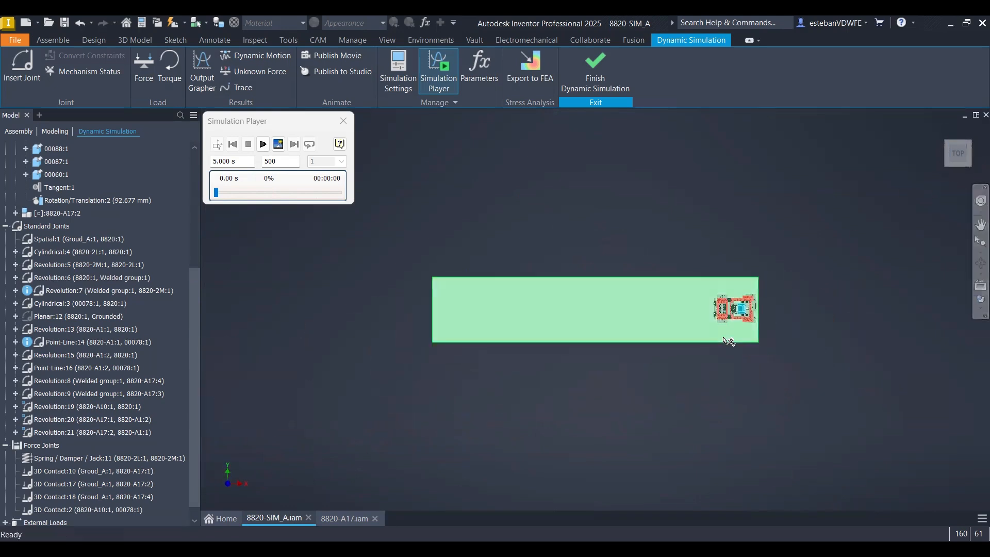
middle_drag(682, 350, 747, 412)
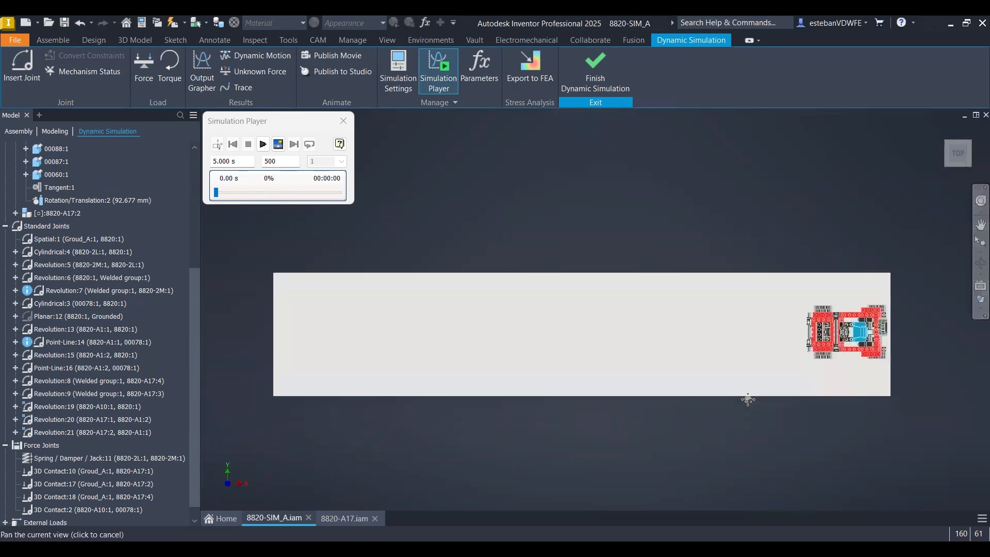
click(264, 145)
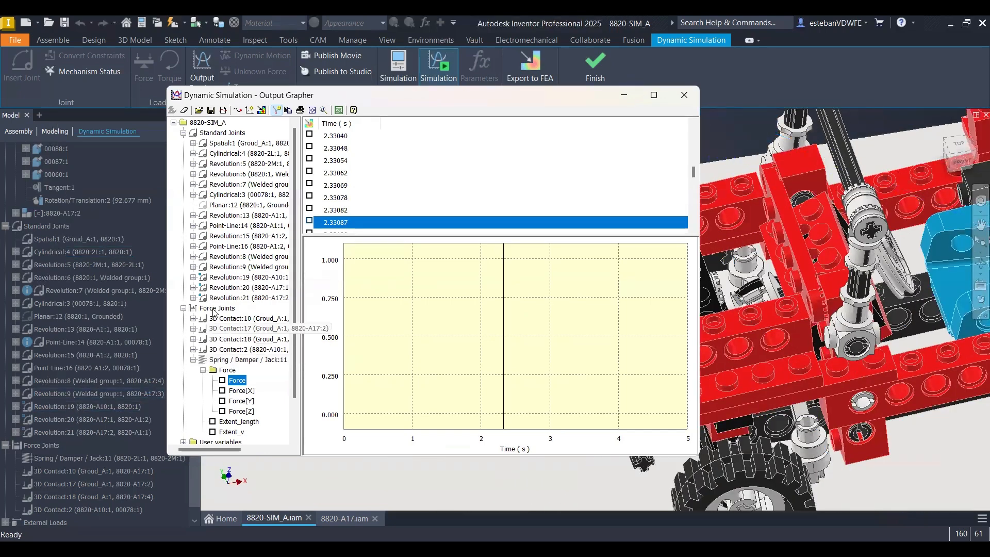
Plot the total force of steering joint Revolution:19 in the Output Grapher
click(194, 277)
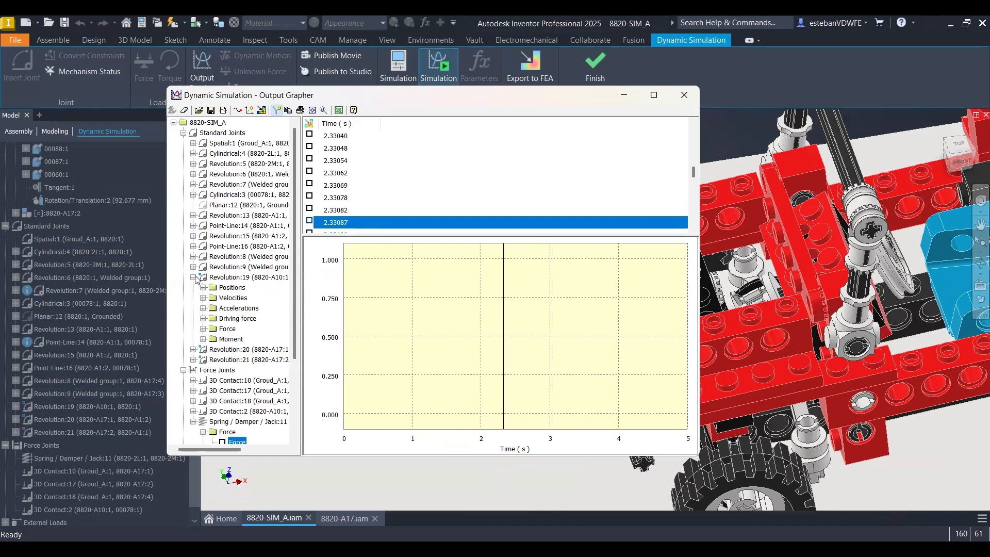
click(203, 329)
click(223, 340)
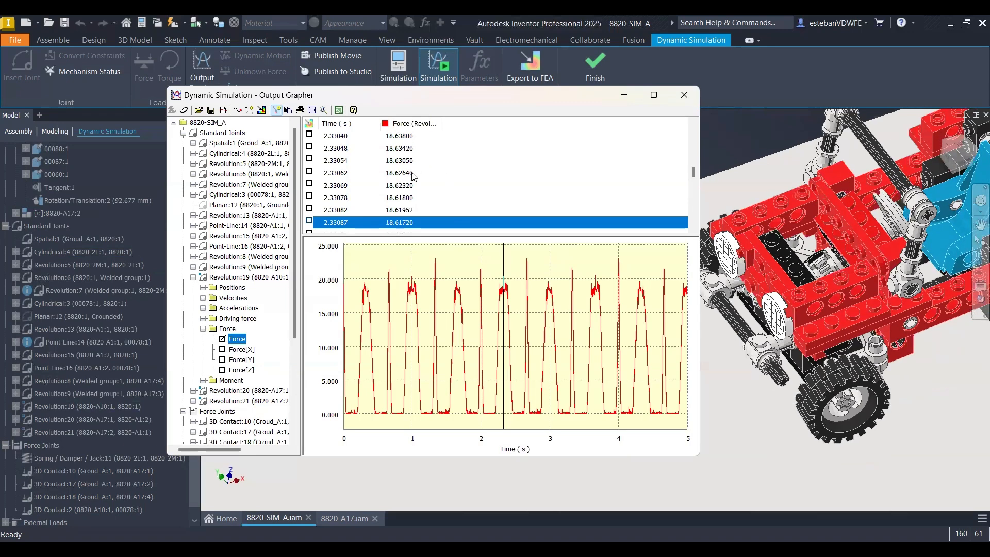
Compare the Revolution:19 force curve with the front wheels' steering from above, at about 0.78 s and from about 1.01 to 1.2 s
click(398, 410)
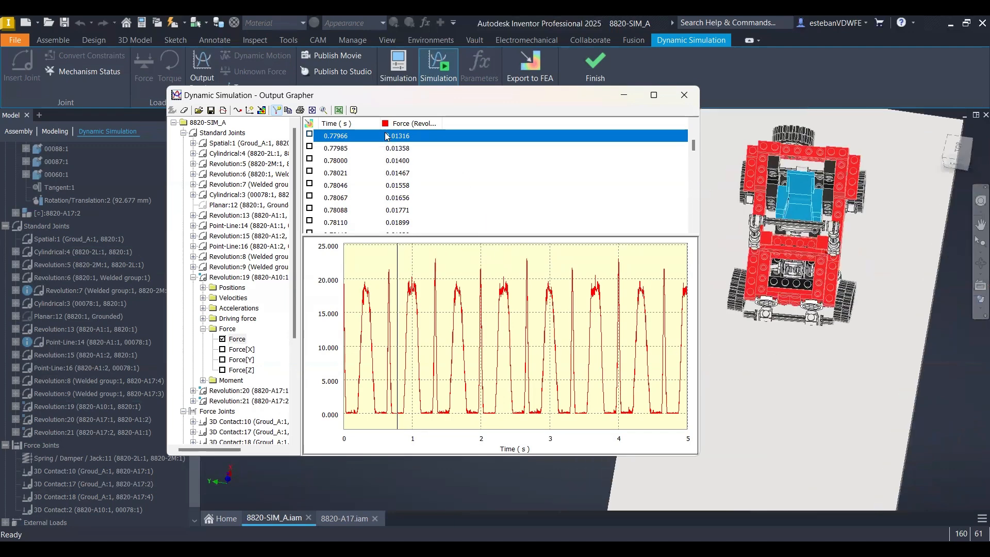
click(965, 158)
scroll(748, 303, down, 5)
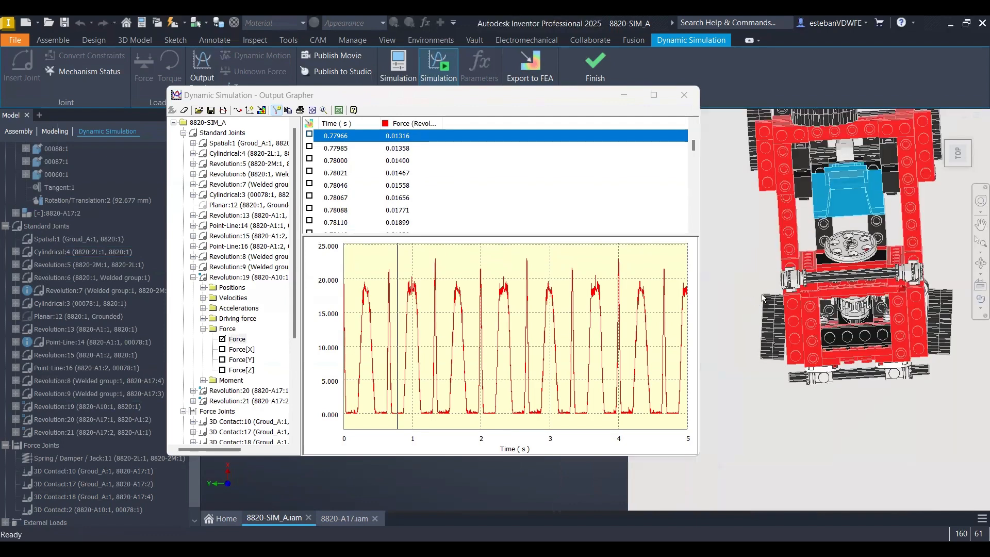
middle_drag(857, 340, 849, 350)
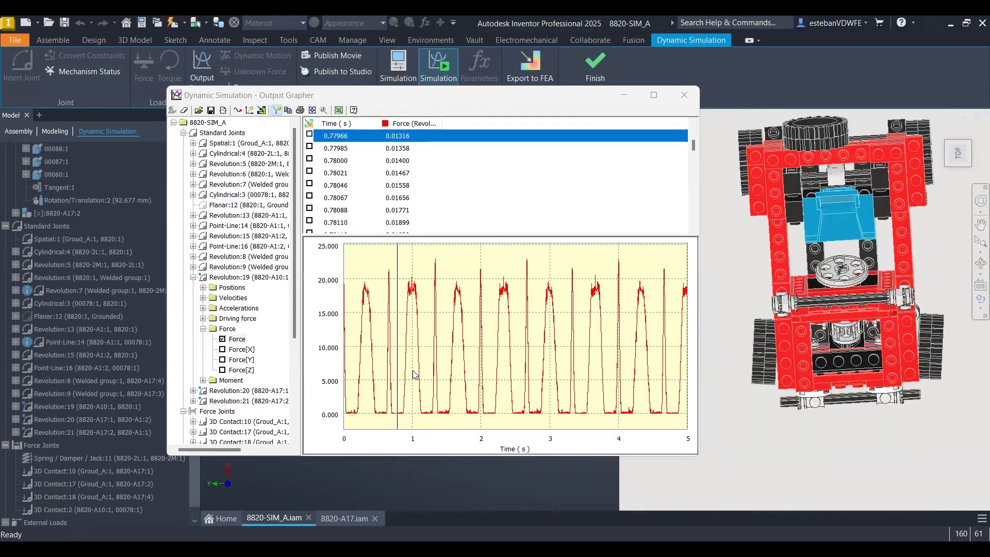
click(413, 291)
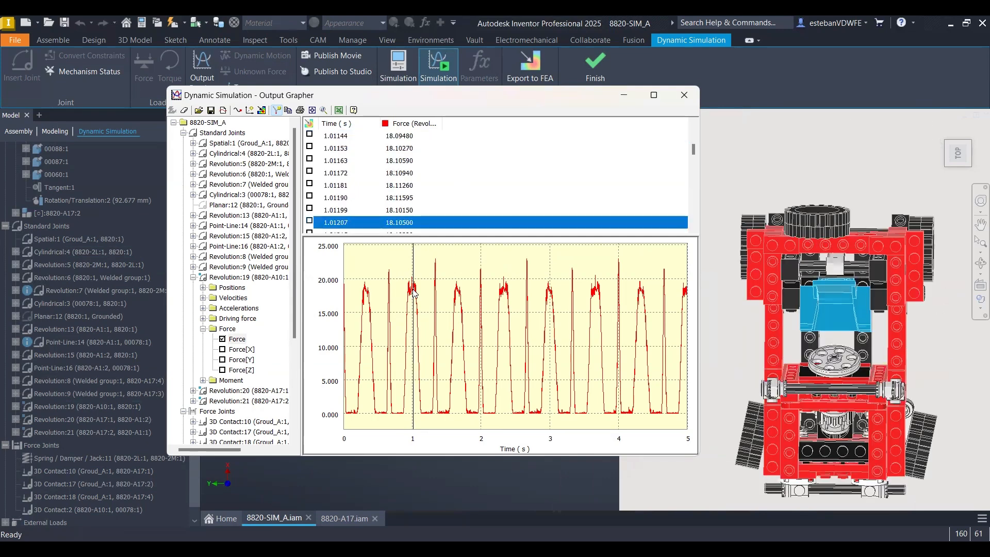
click(417, 297)
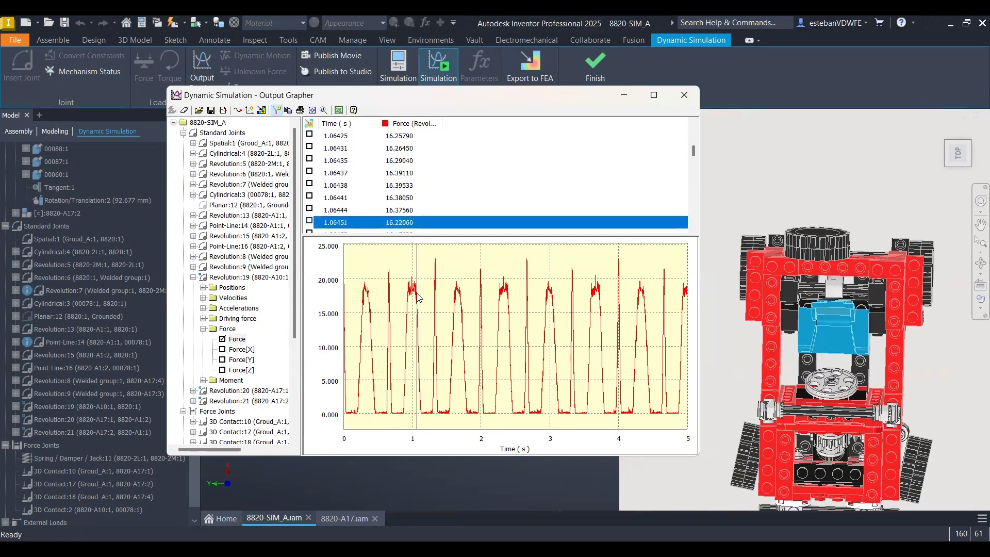
click(422, 309)
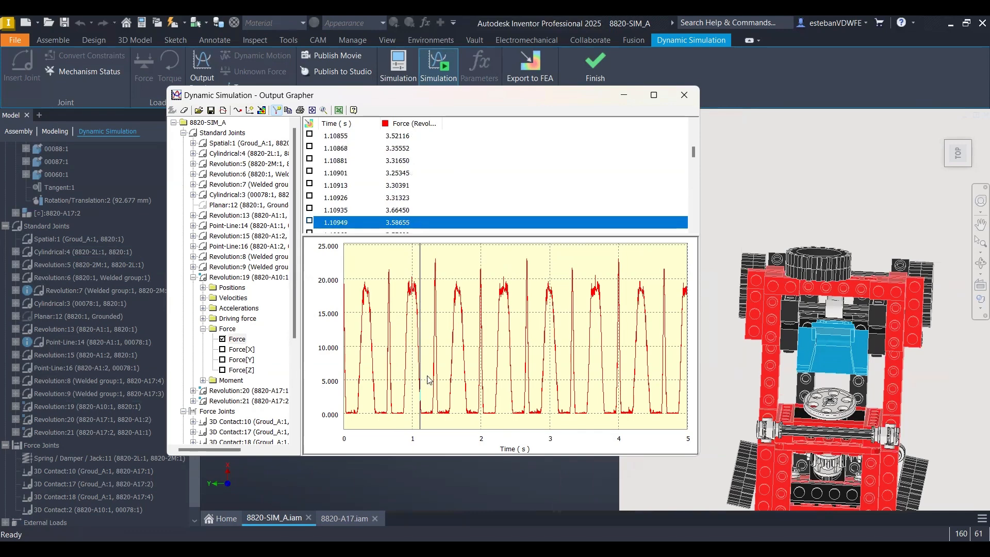
click(426, 414)
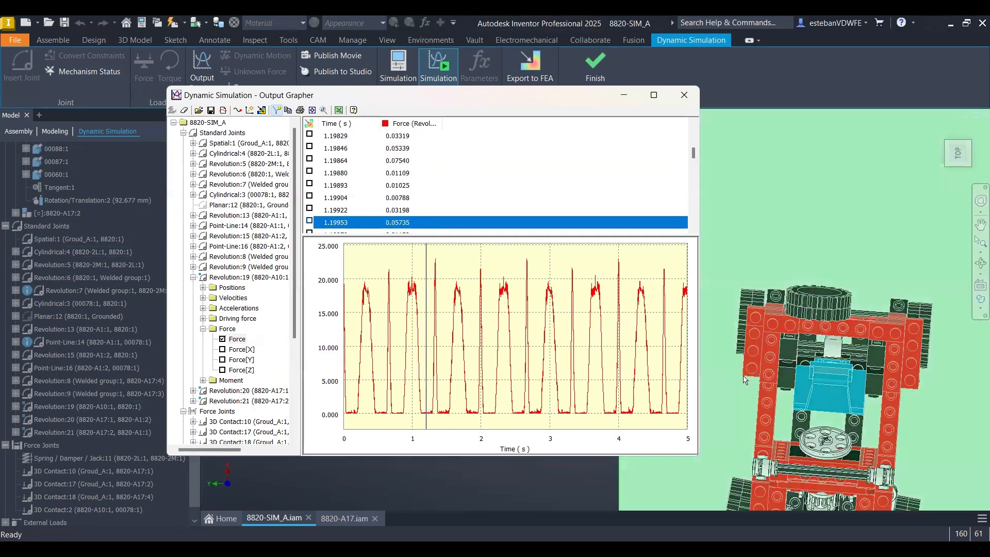
Examine the wheel positions around the narrow force spike, moving from about 1.26 to 1.41 s on the curve
click(432, 414)
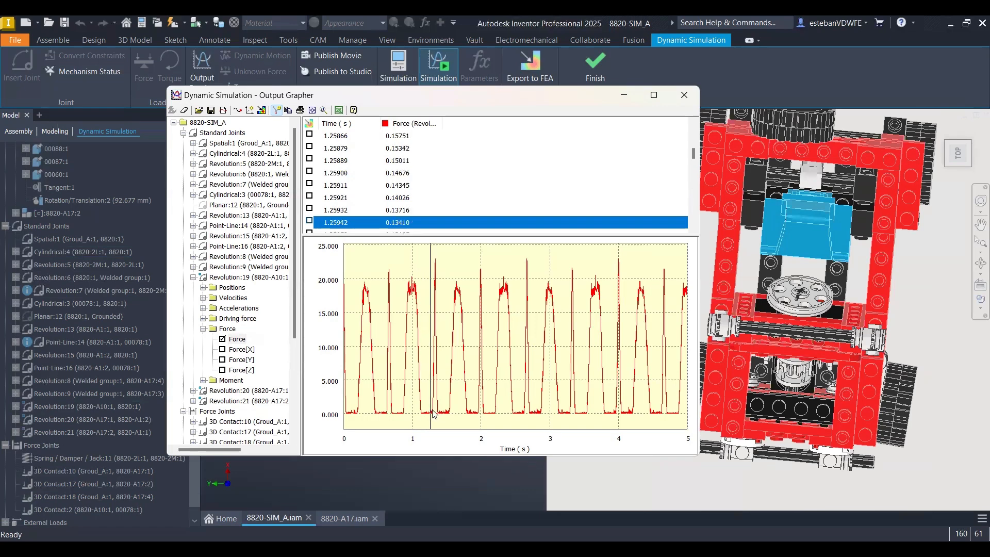
click(433, 414)
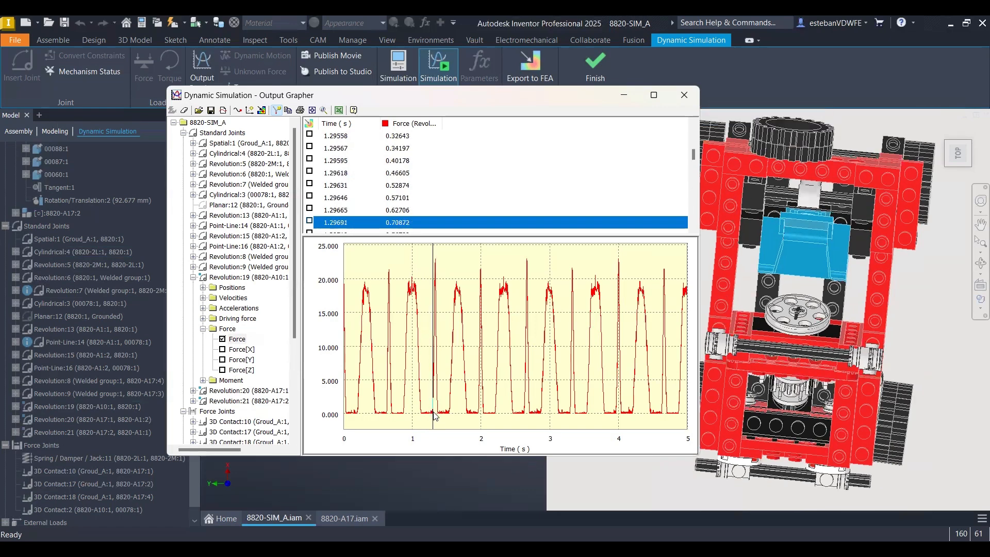
click(436, 414)
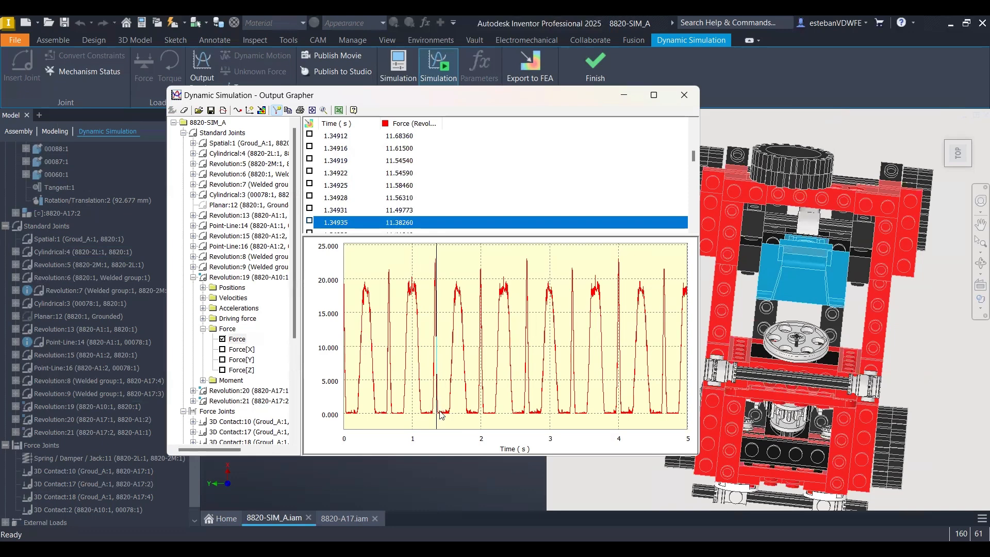
click(440, 414)
Follow the vehicle's steering through the following wide force pulse, up to about 1.84 s on the curve
scroll(738, 397, up, 3)
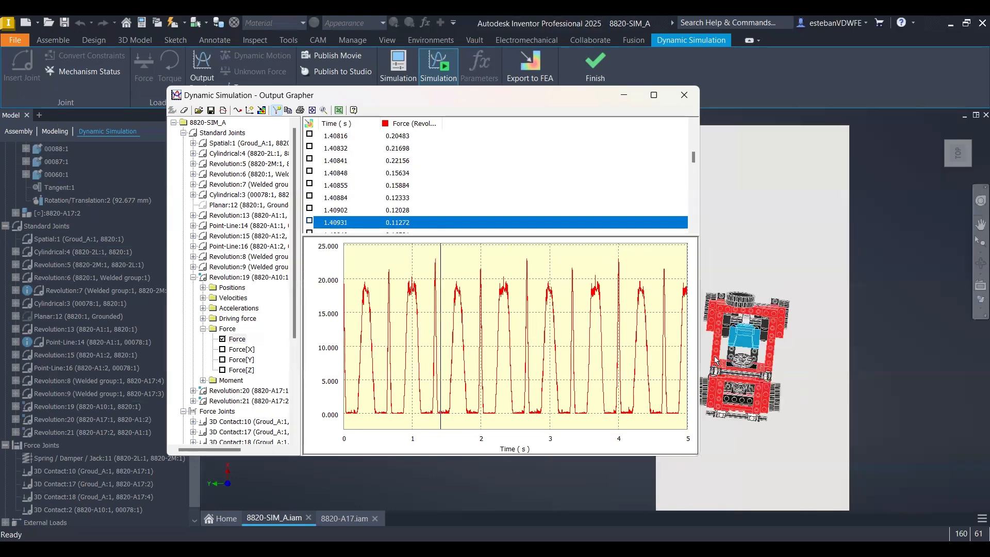
scroll(694, 407, down, 3)
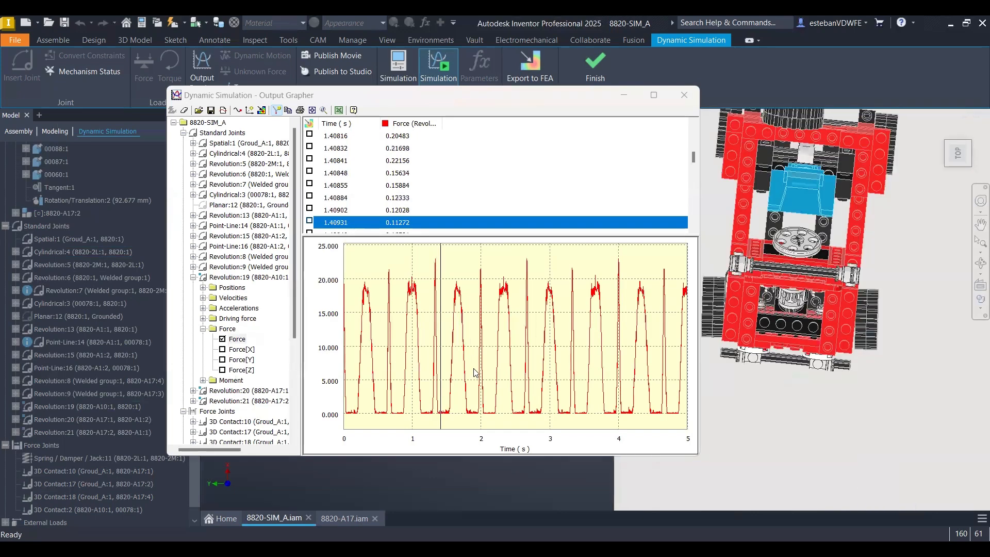
click(447, 414)
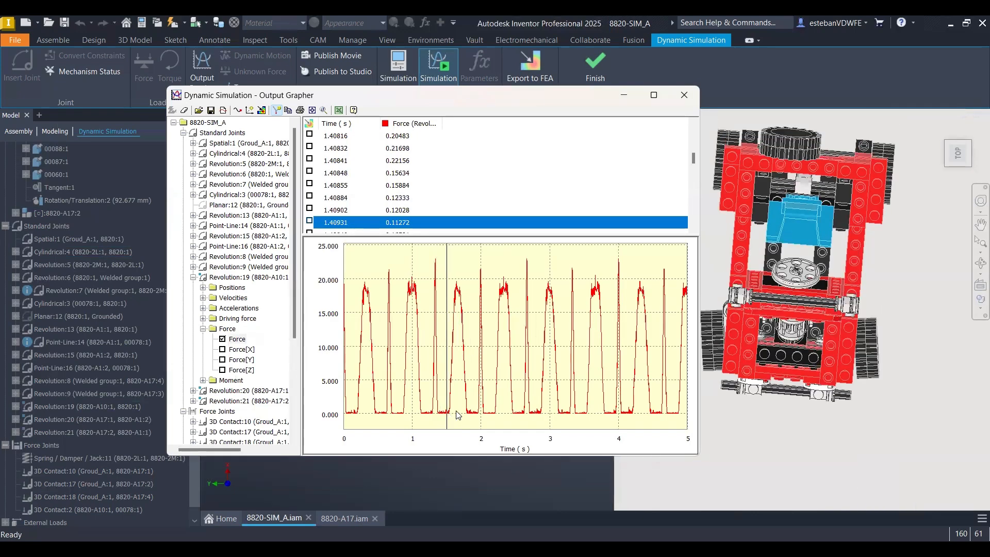
click(464, 409)
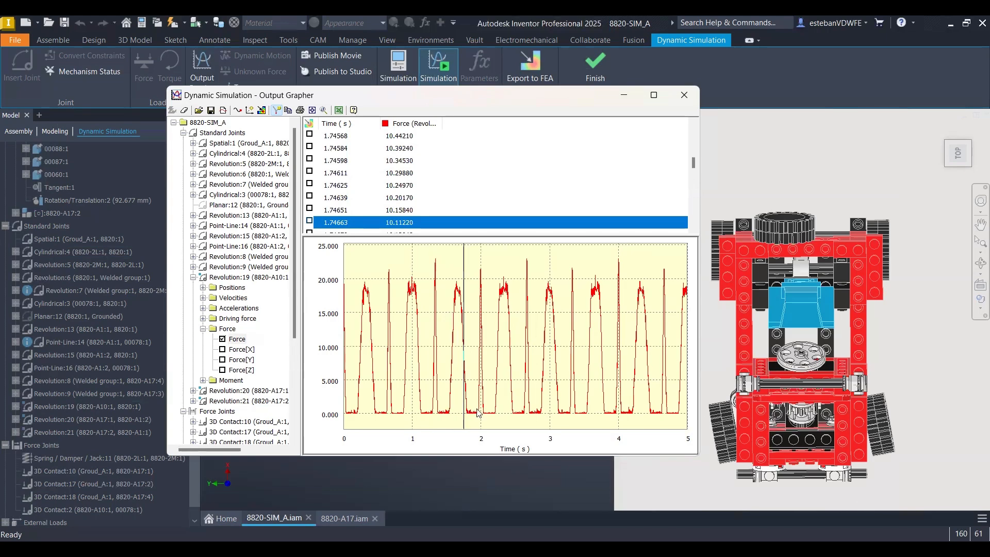
click(470, 413)
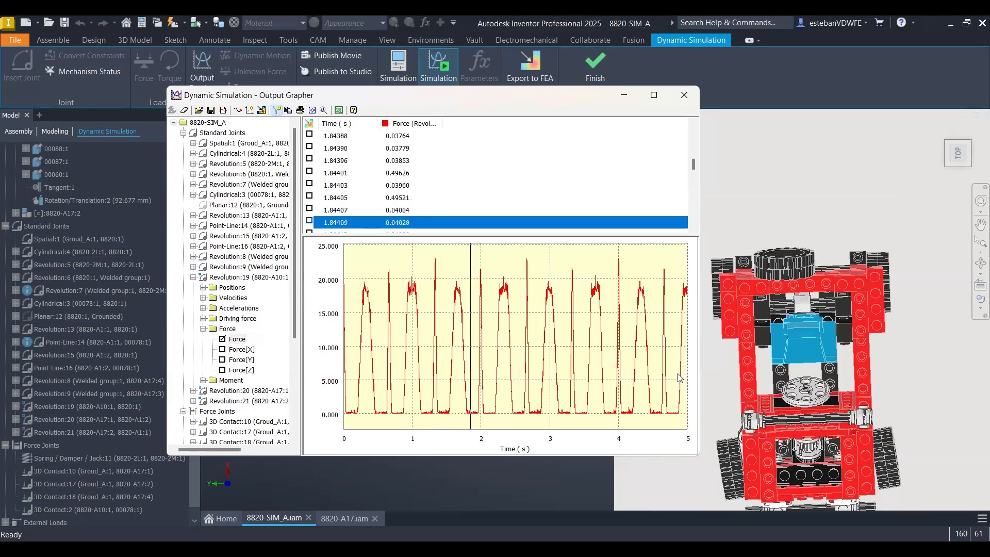
Widen the Revolution:19 force column to its full heading and move the Output Grapher window clear of the vehicle
scroll(843, 414, up, 3)
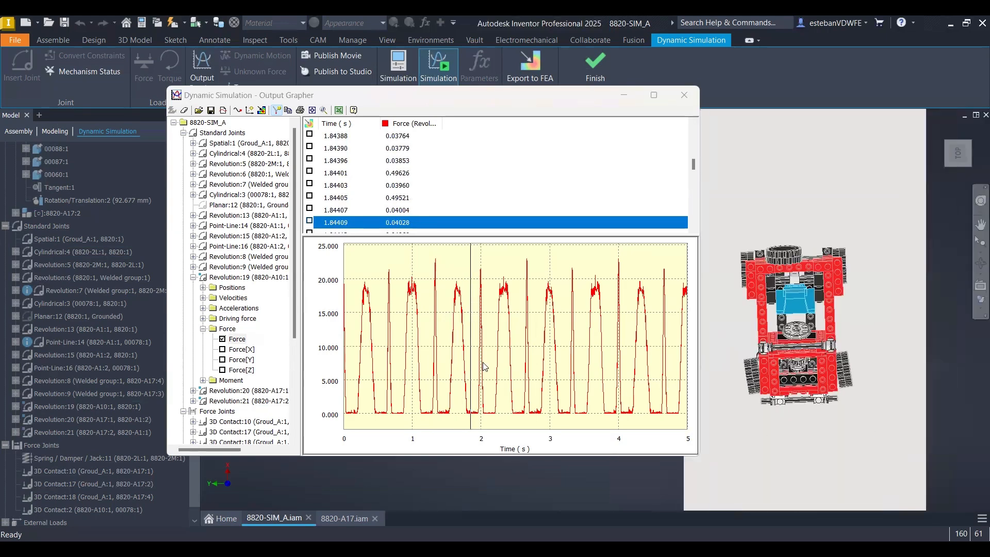
double_click(440, 121)
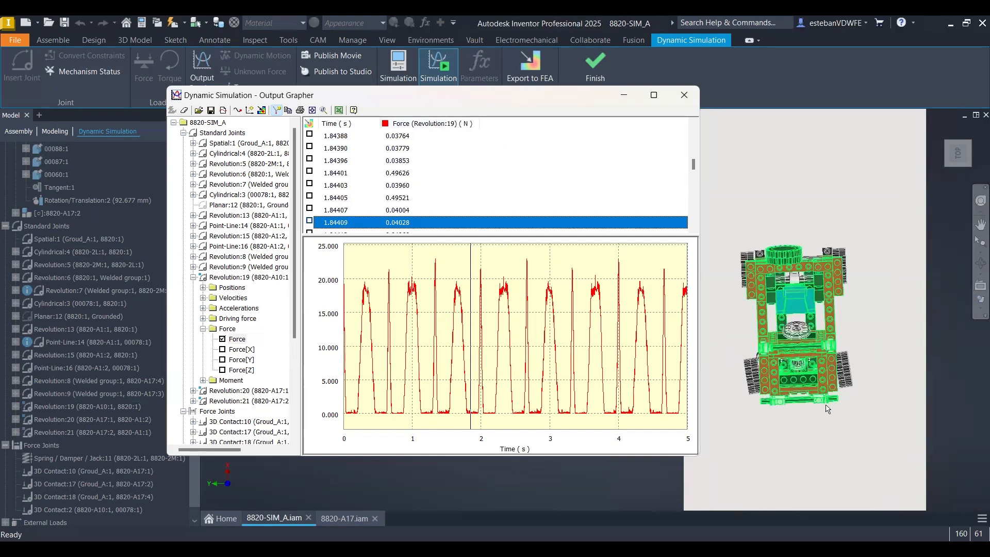
key(F6)
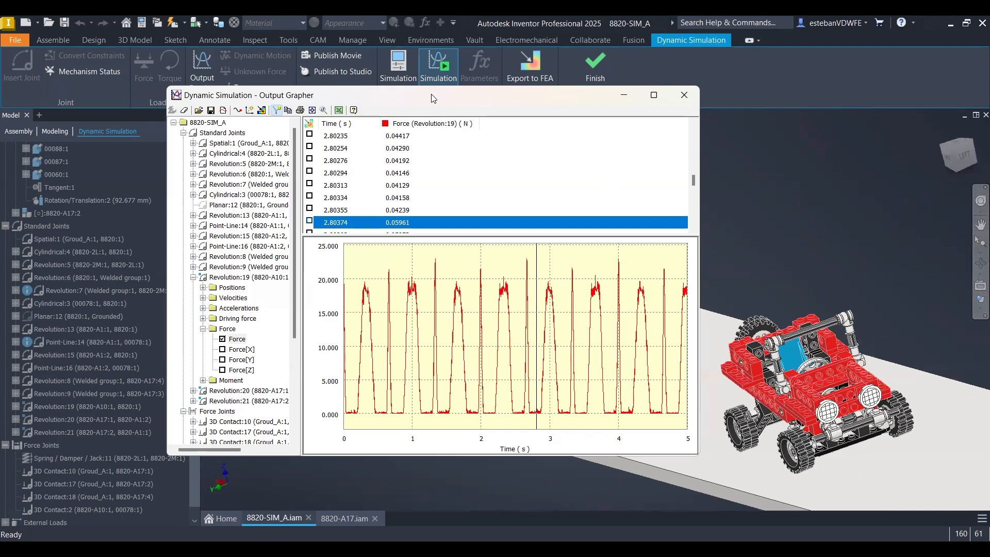
drag(432, 98, 288, 139)
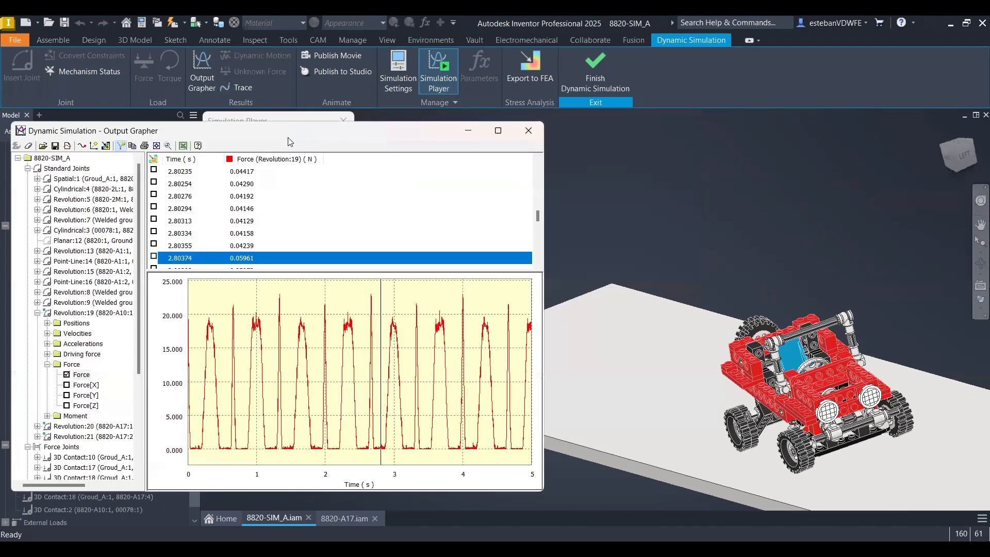